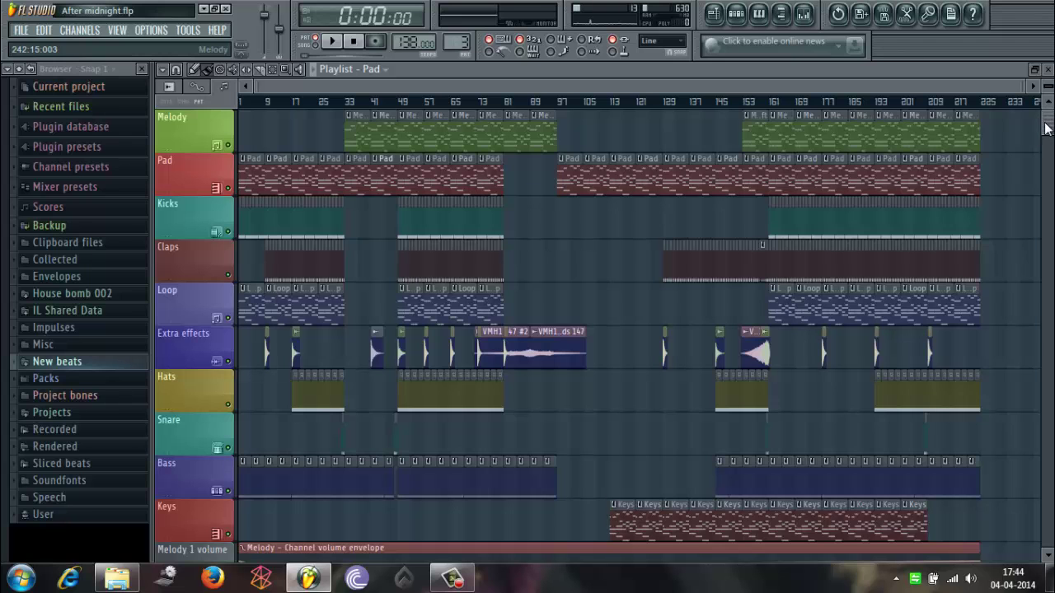
Step: Open the channel settings and mixer track of the VEC4 Trance Kicks 06 channel and play the Kicks pattern
mouse_move(1048, 135)
left_mouse_down()
mouse_move(1048, 213)
mouse_move(1048, 123)
left_mouse_up()
left_click(736, 14)
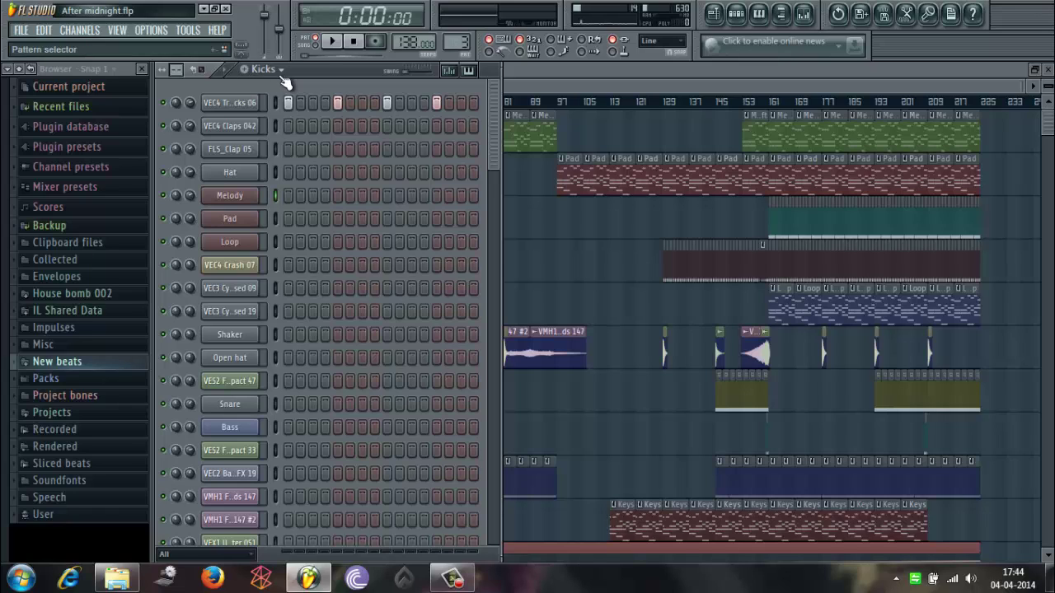
left_click(239, 104)
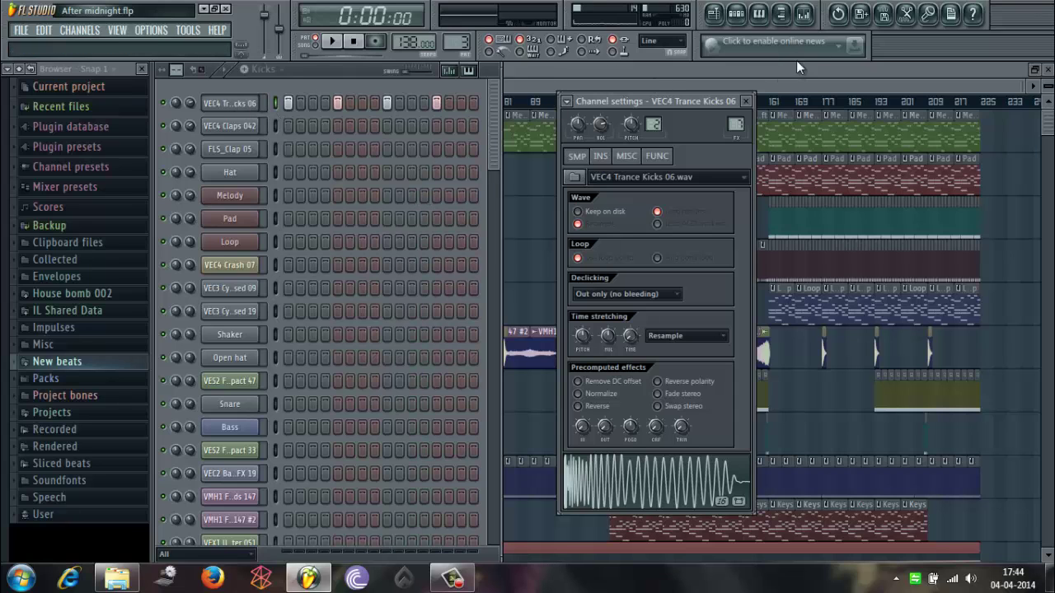
left_click(804, 14)
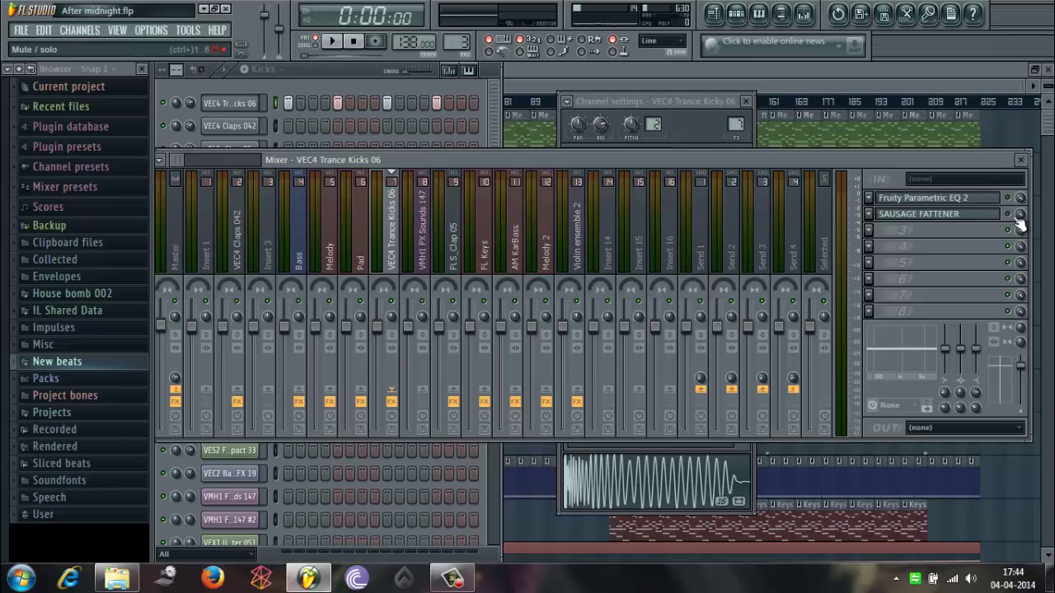
left_click(333, 42)
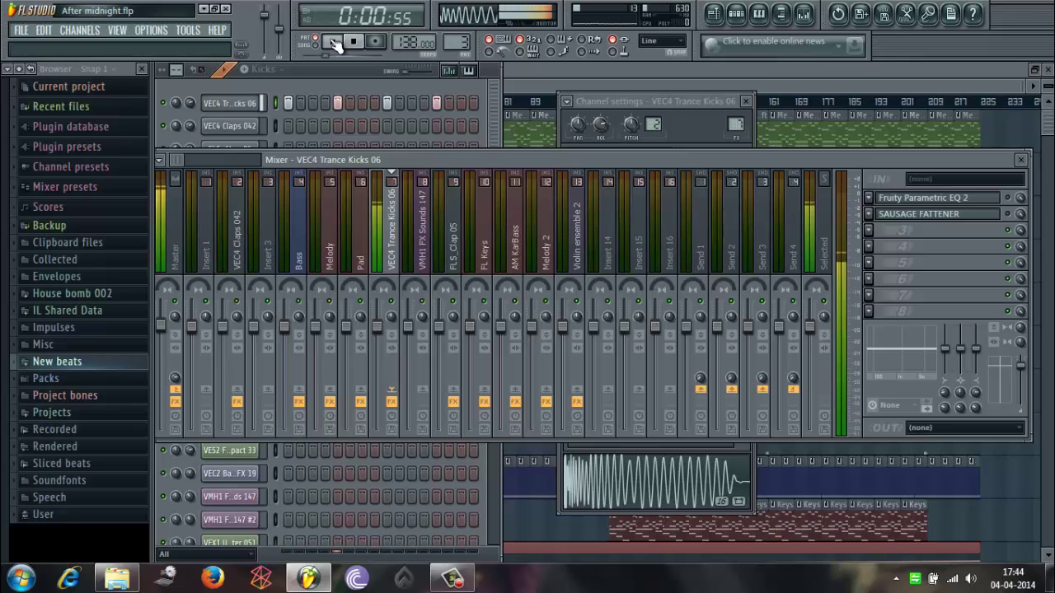
left_click(334, 42)
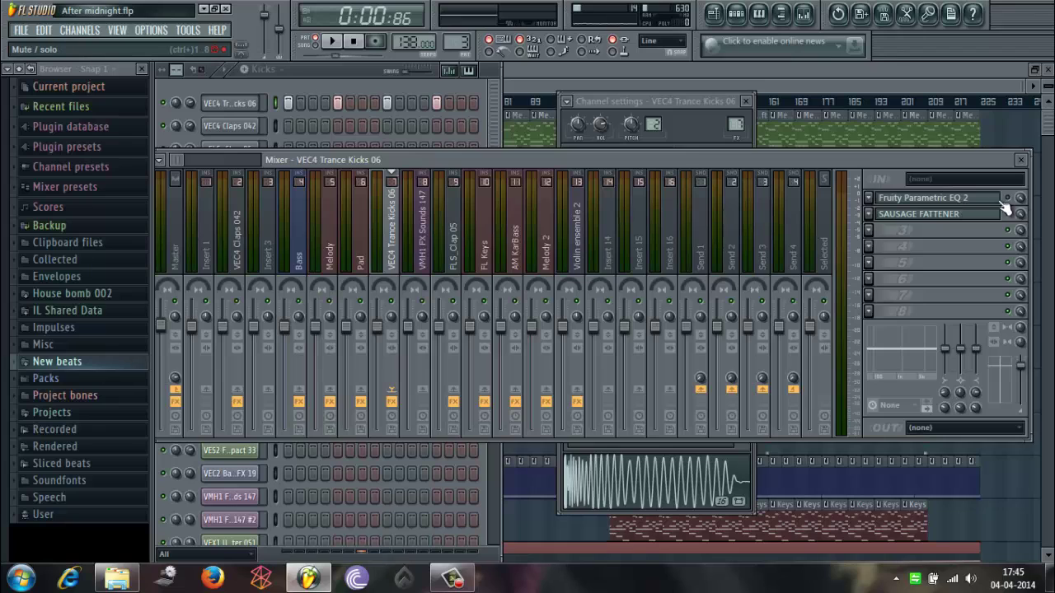
Step: Flatten band 1 of Fruity Parametric EQ 2 on the kick track and play the Kicks pattern
left_click(913, 198)
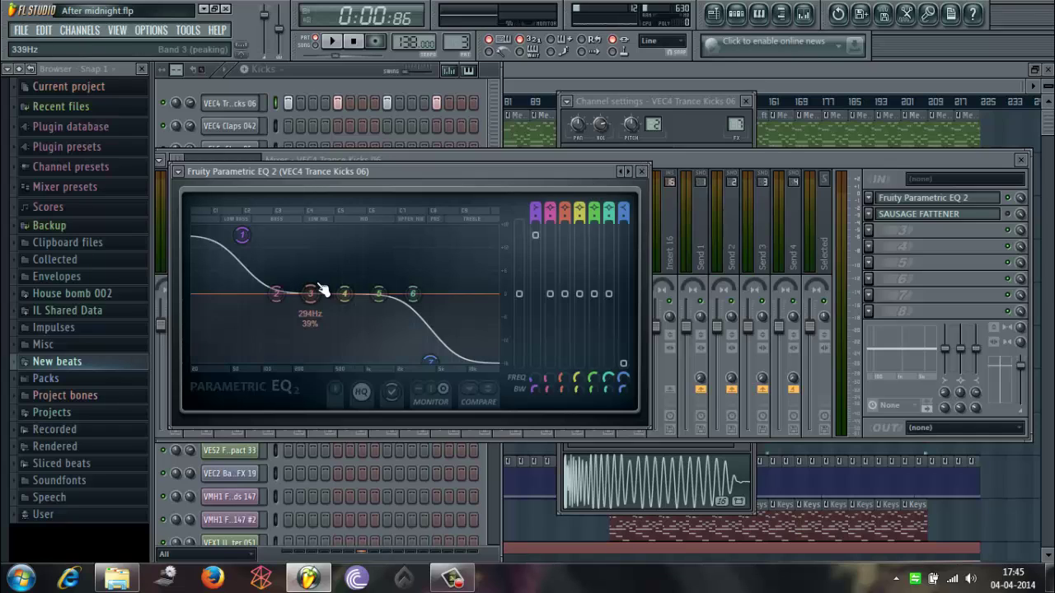
left_click_drag(240, 240, 242, 371)
left_click(335, 41)
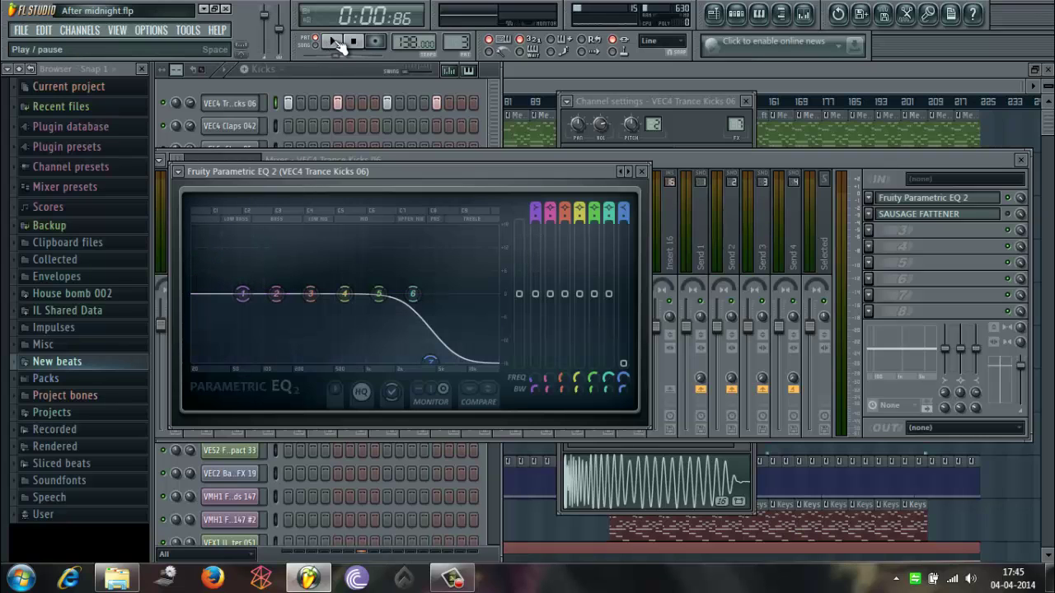
left_click(334, 41)
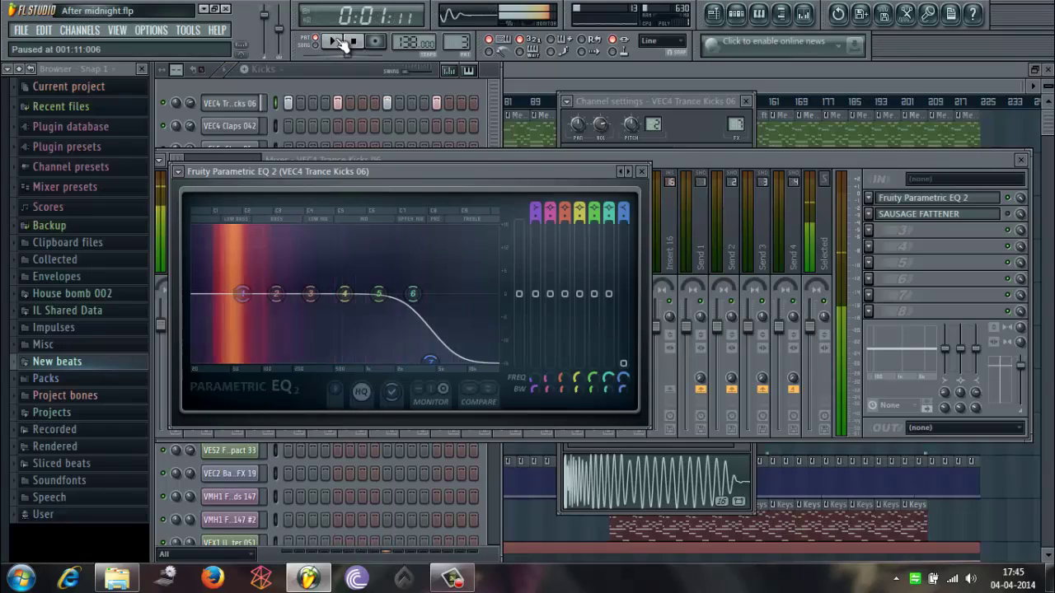
Step: Raise band 1 of the kick's equalizer to boost the low bass, audition the pattern and close the equalizer
left_click_drag(242, 294, 248, 245)
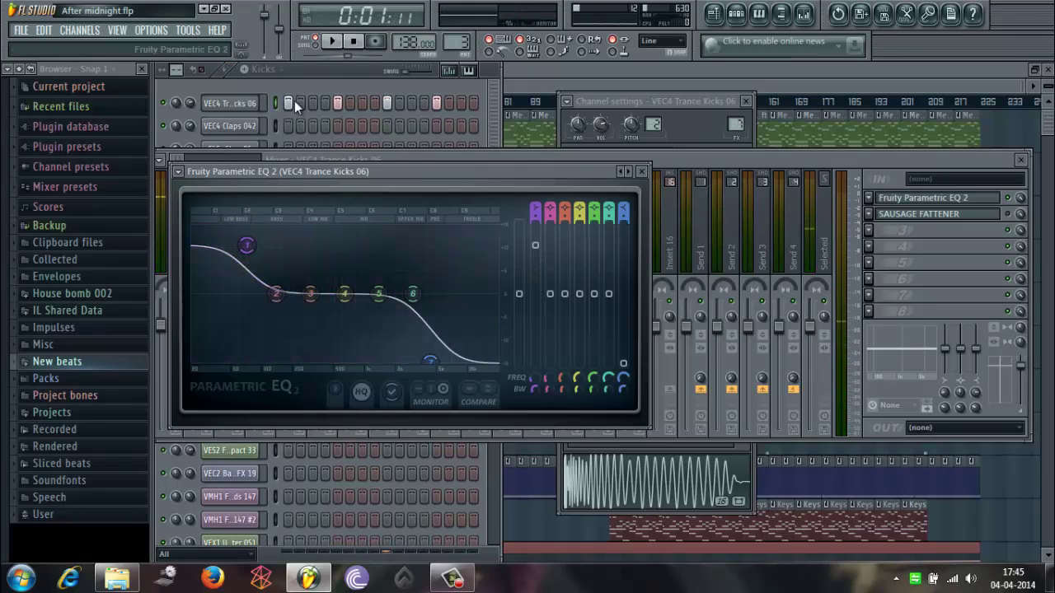
left_click(338, 41)
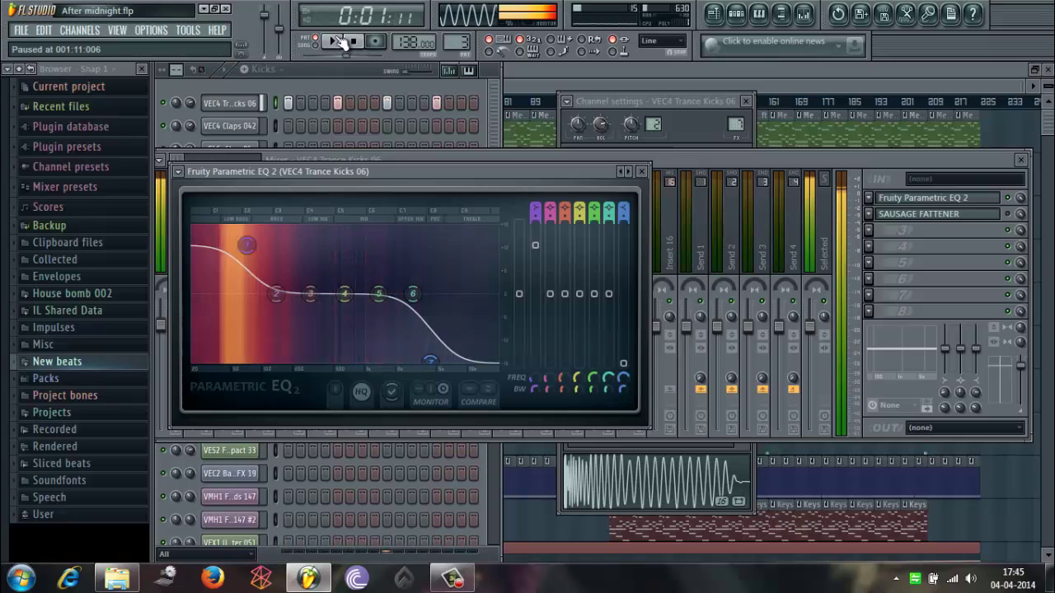
left_click(338, 41)
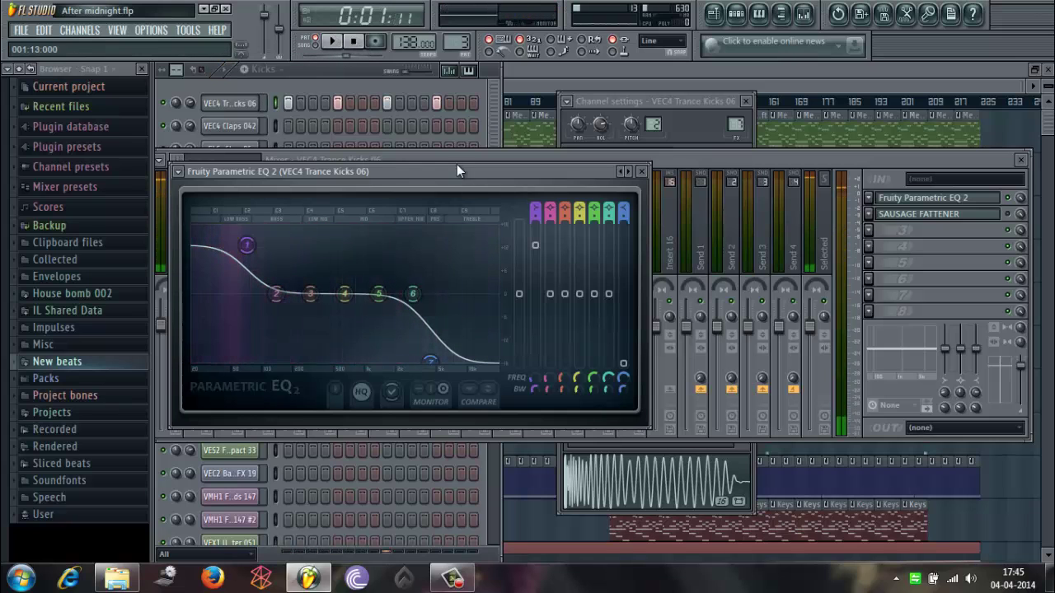
left_click(642, 171)
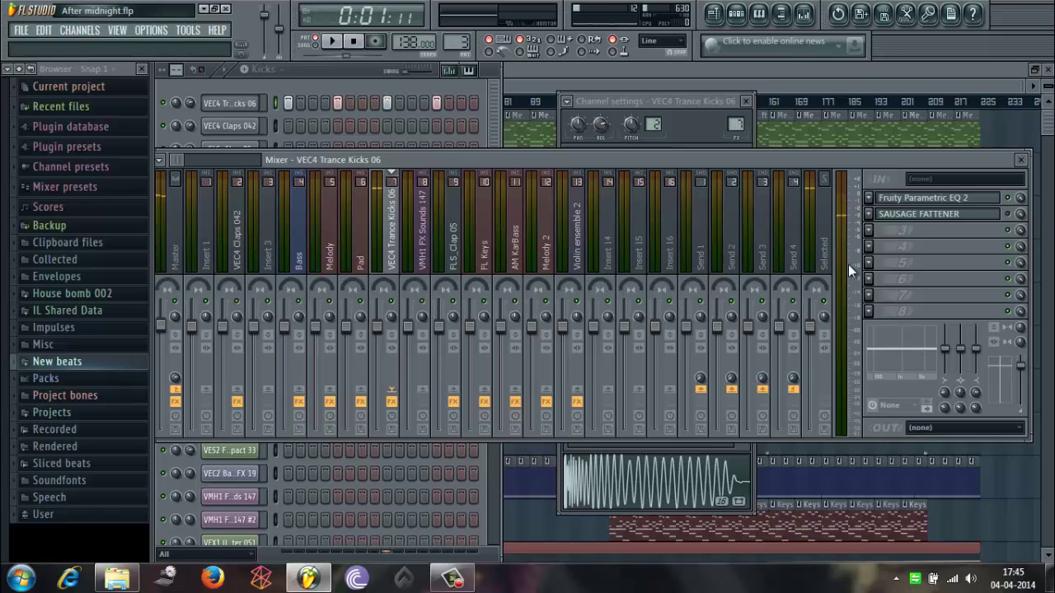
Step: Open the kick track's Sausage Fattener effect and examine its Fatness and Color settings
left_click(941, 216)
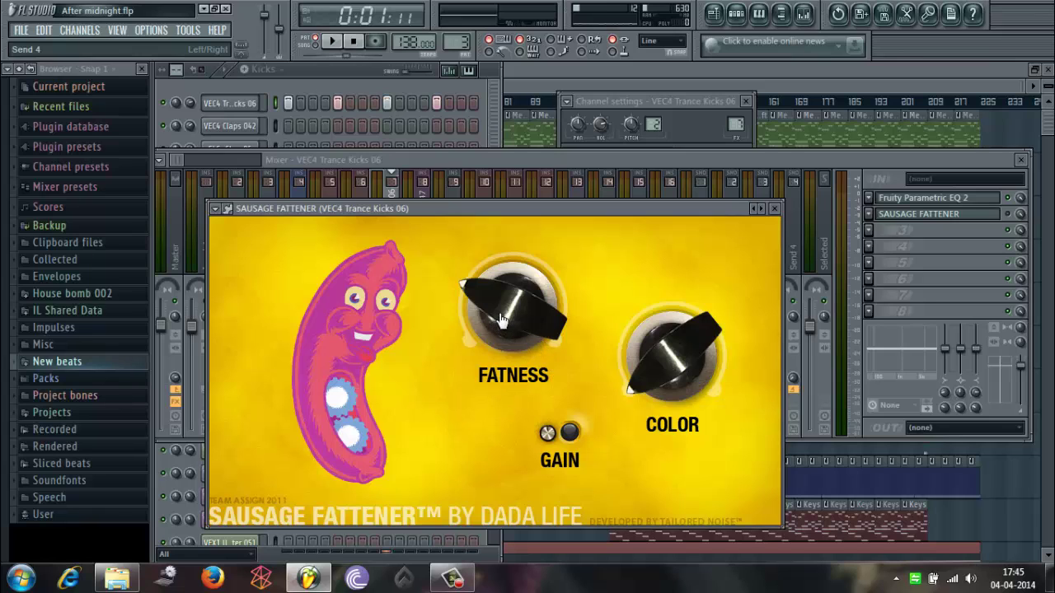
mouse_move(501, 317)
scroll(501, 310, "up", 1)
Step: Enable Sausage Fattener on the kick's mixer track and play the Kicks pattern from the start
left_click(355, 68)
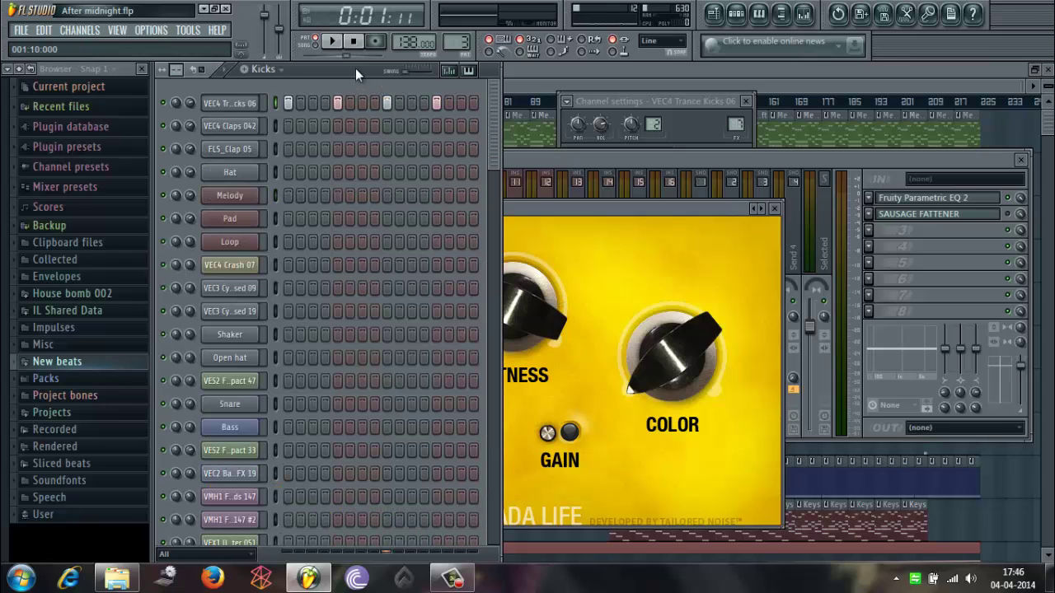
left_click(1018, 216)
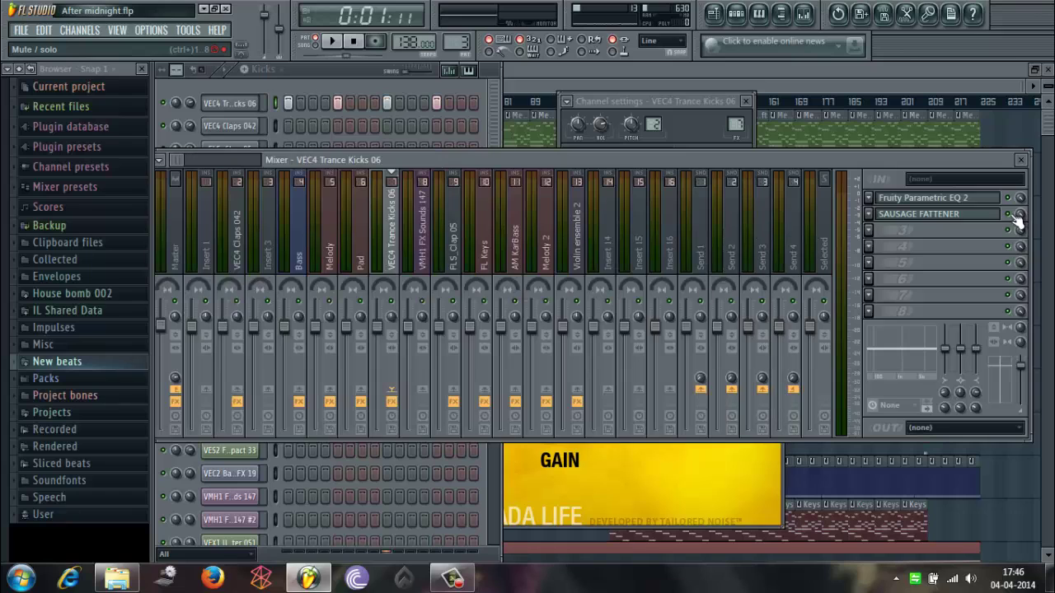
left_click(357, 72)
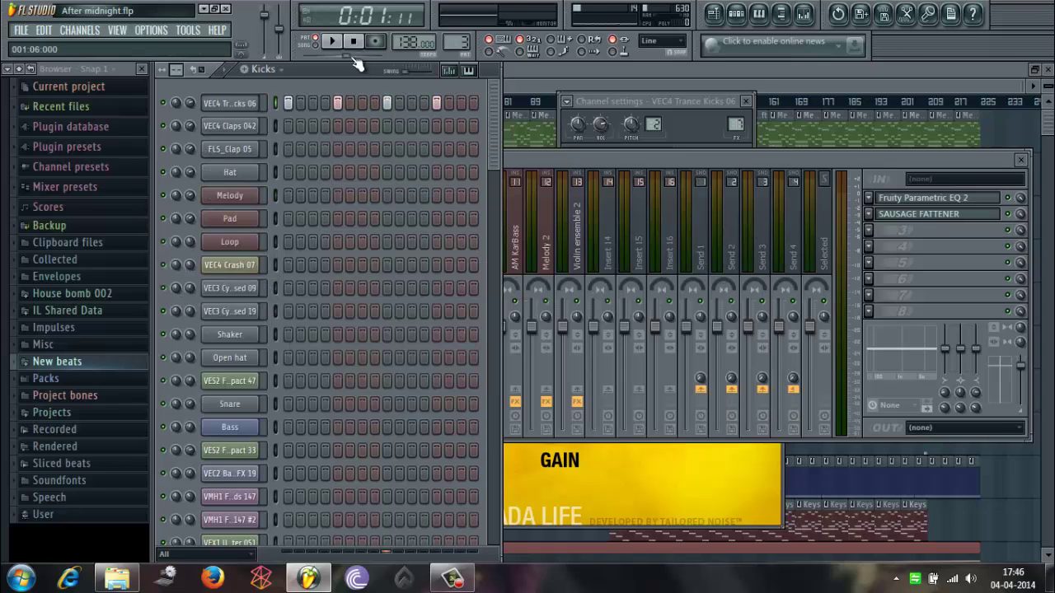
left_click(353, 41)
left_click(332, 41)
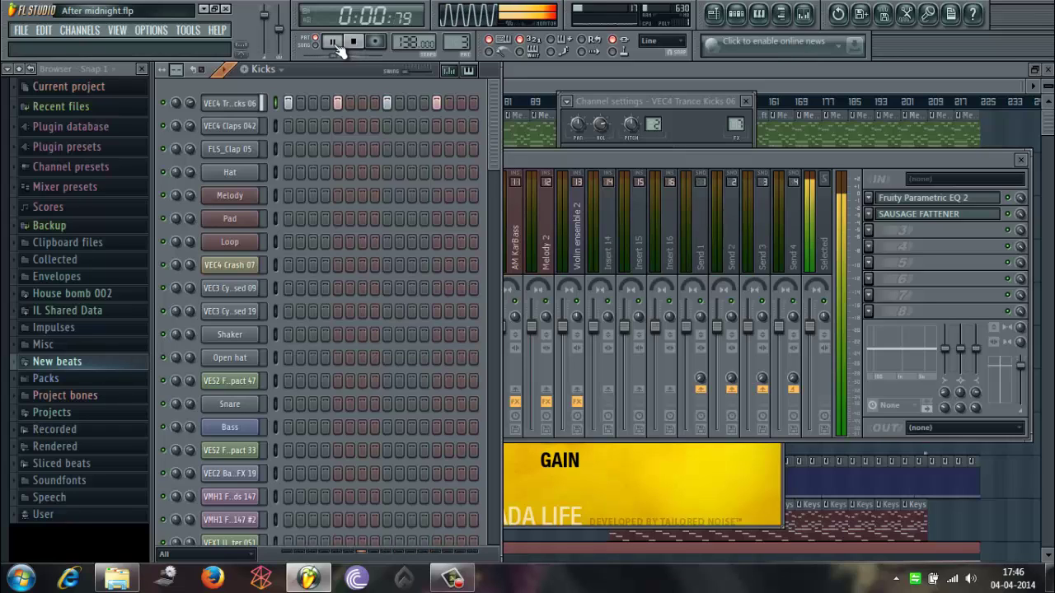
left_click(332, 41)
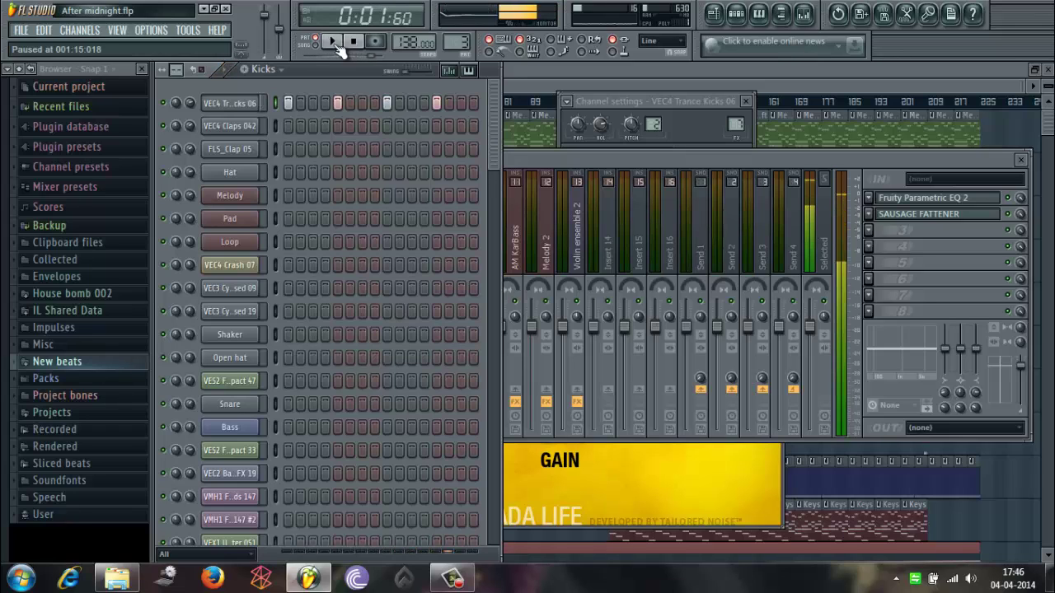
Step: Switch to the Melody 1 pattern, reset playback to the start and open the Melody channel in the piano roll
left_click(281, 70)
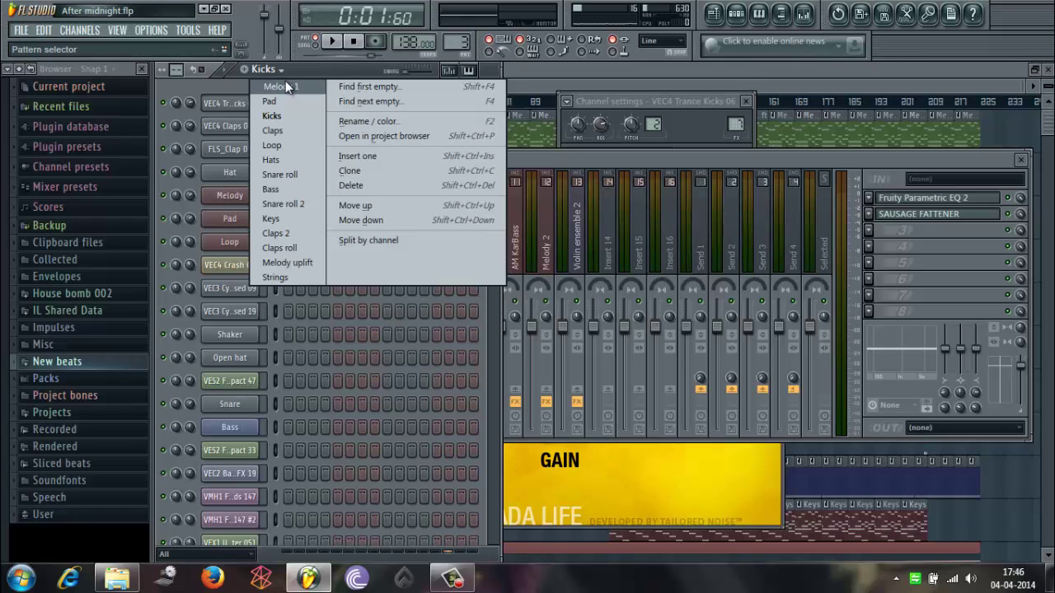
left_click(285, 84)
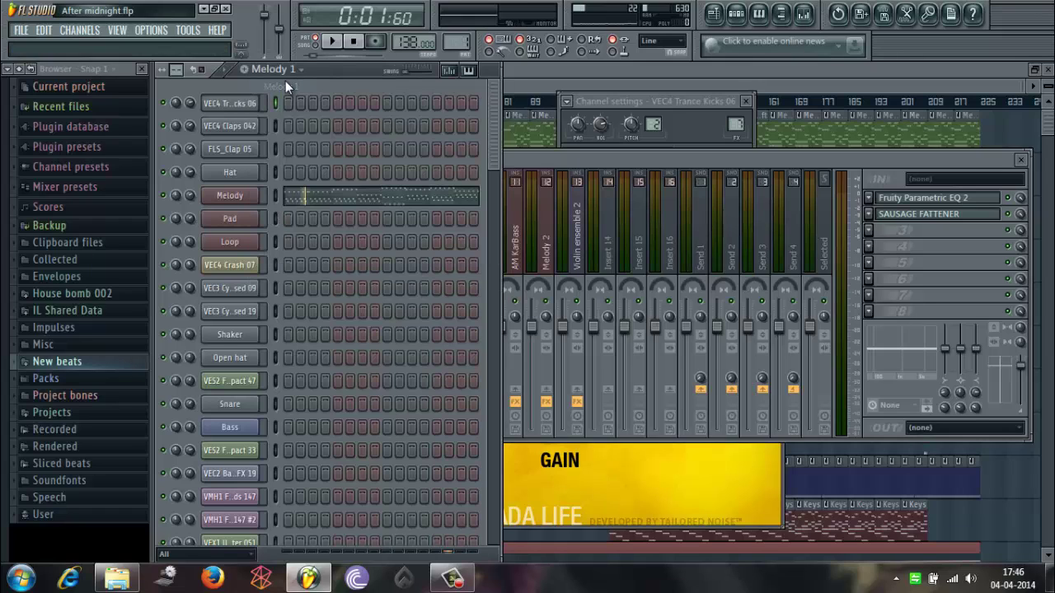
left_click(354, 41)
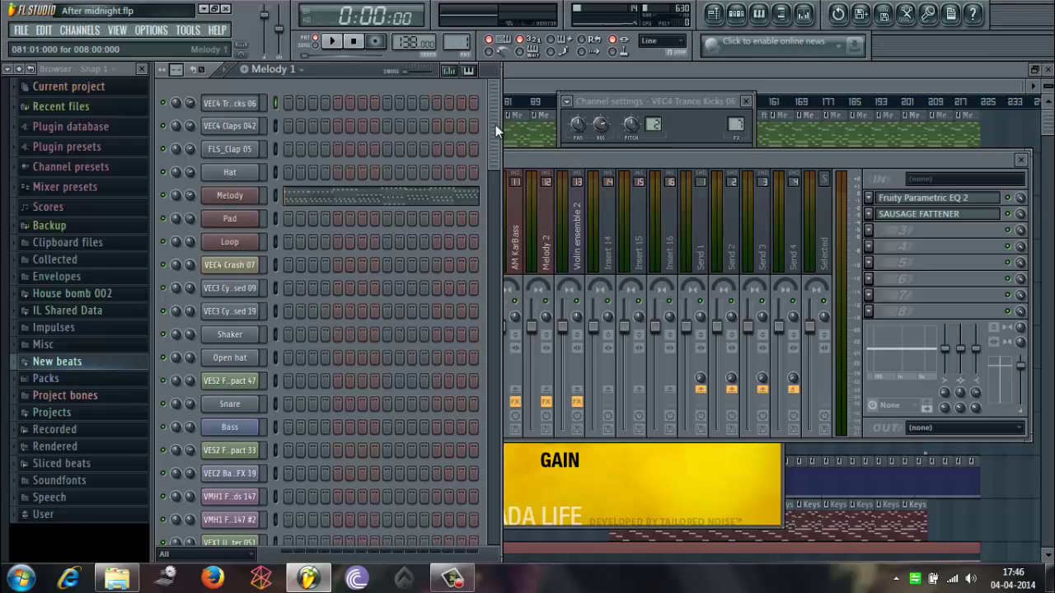
right_click(256, 192)
left_click(293, 196)
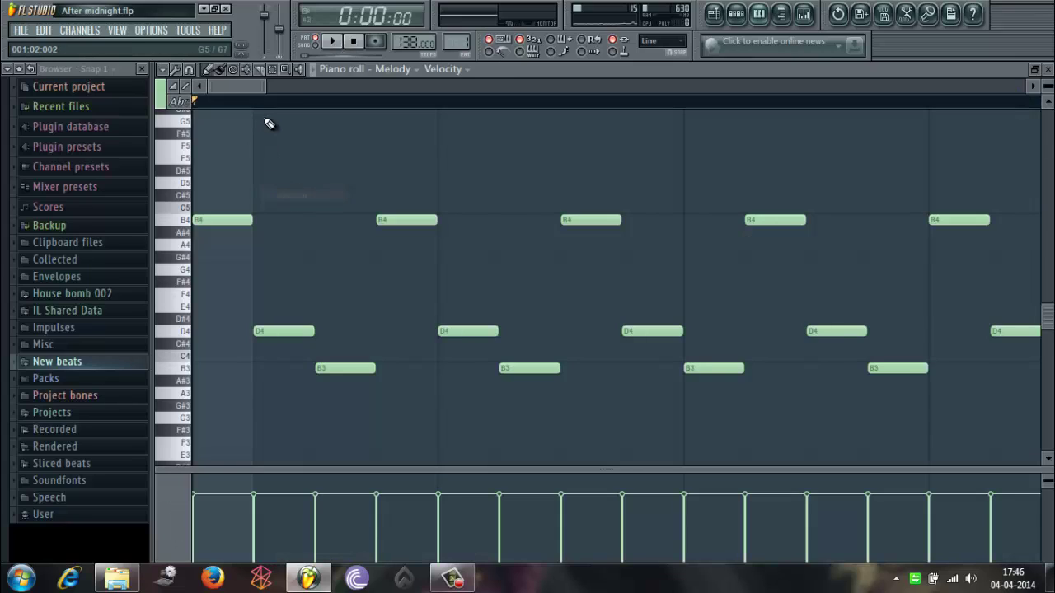
Step: Review the full melody in the piano roll, play it through and close the piano roll
left_click_drag(266, 87, 490, 92)
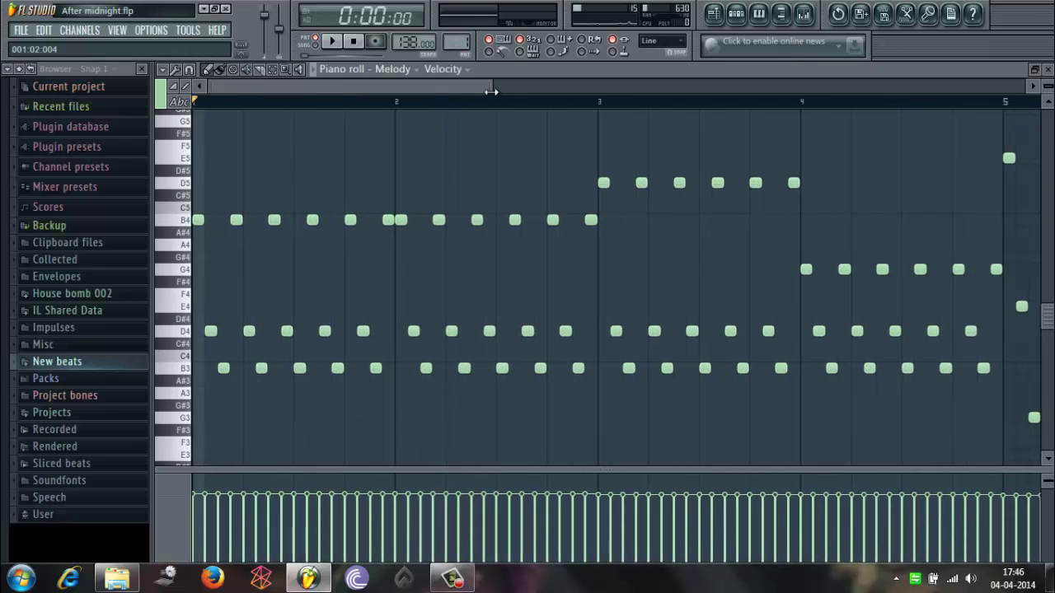
left_click_drag(492, 91, 465, 165)
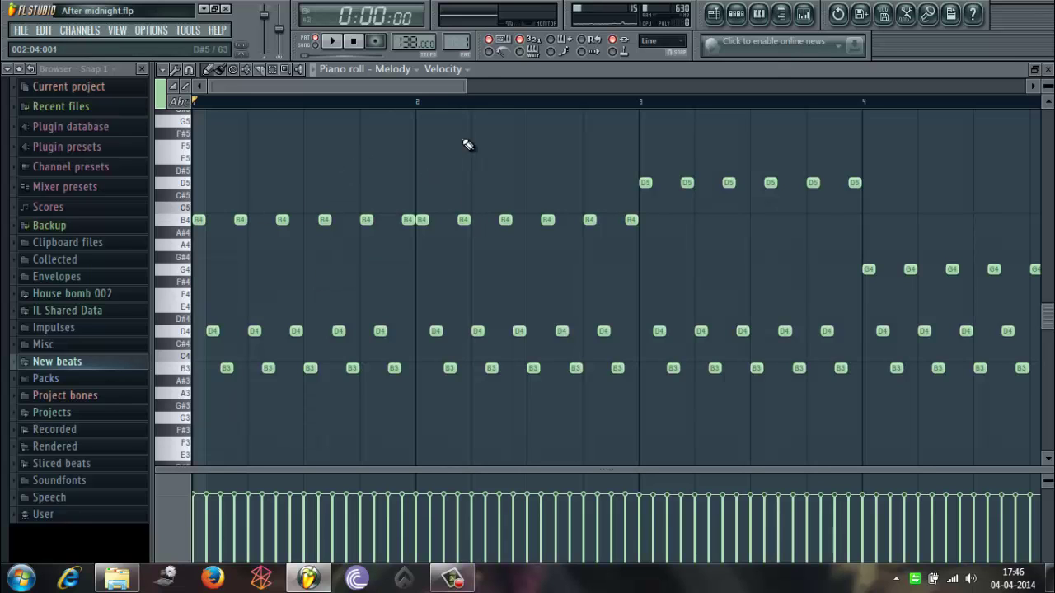
left_click_drag(465, 85, 899, 101)
left_click(332, 43)
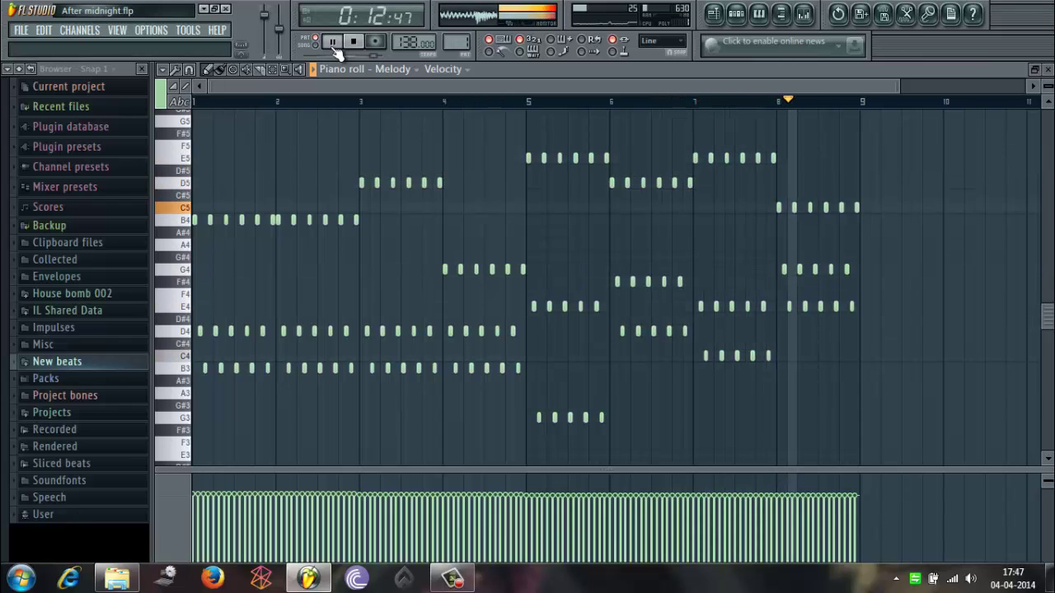
left_click(335, 47)
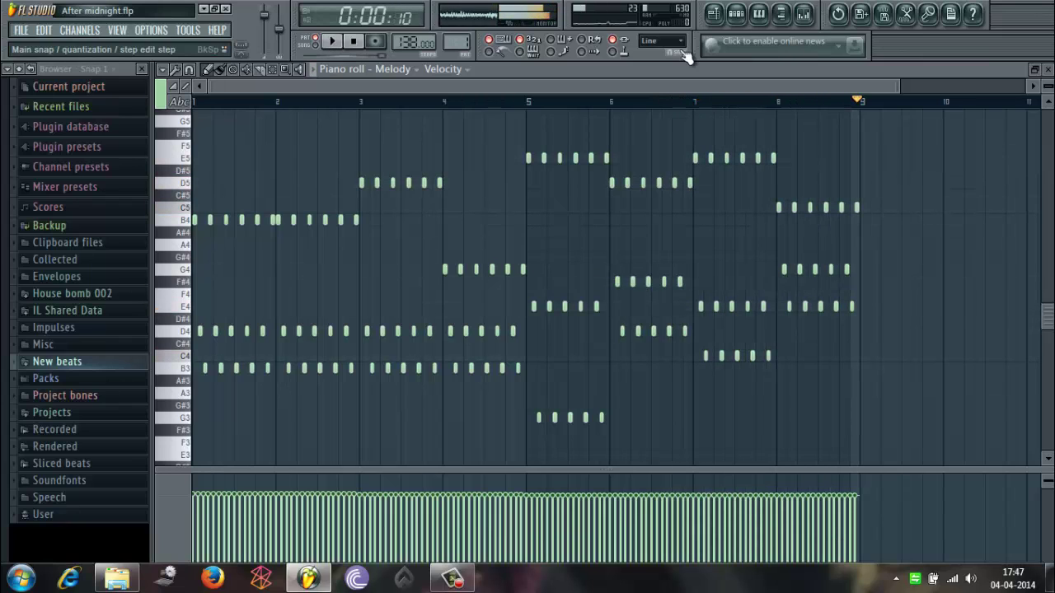
left_click(1049, 69)
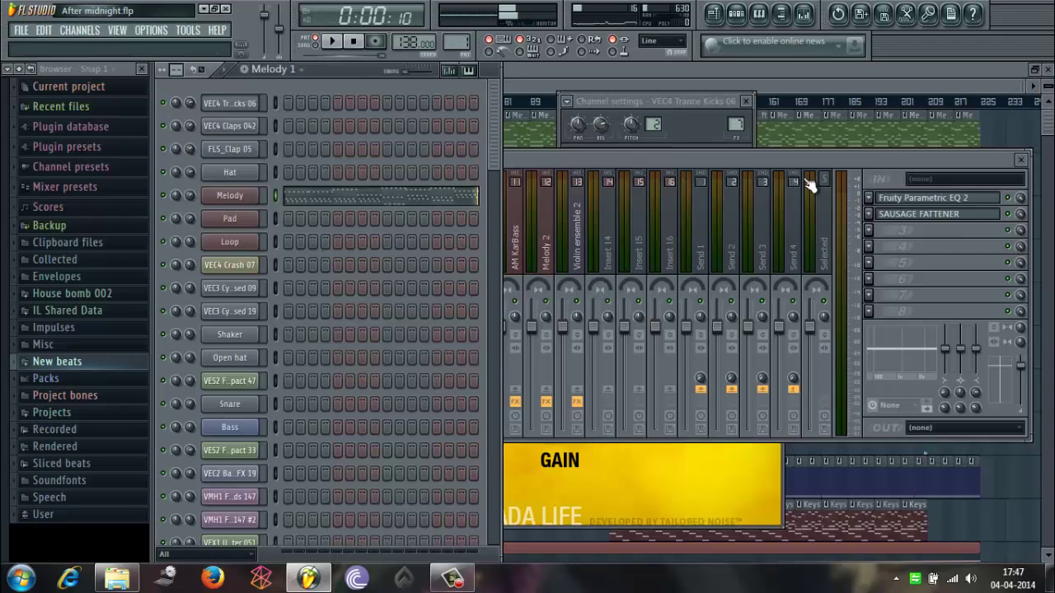
Step: Open Fruity Parametric EQ 2 on the Melody mixer track and examine its band settings
left_click(635, 164)
left_click(329, 249)
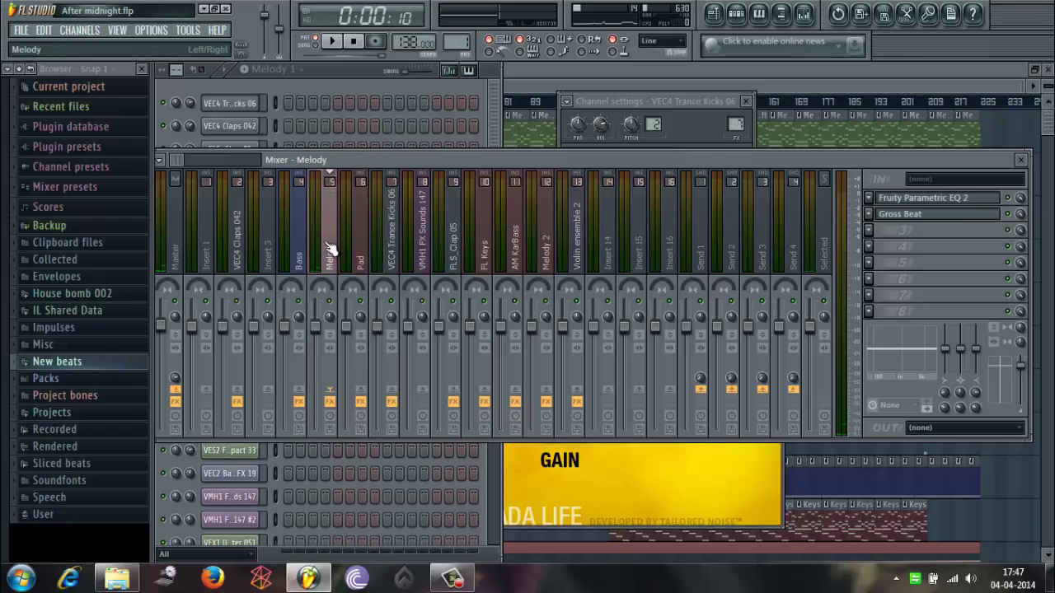
left_click(906, 200)
left_click_drag(332, 308, 338, 329)
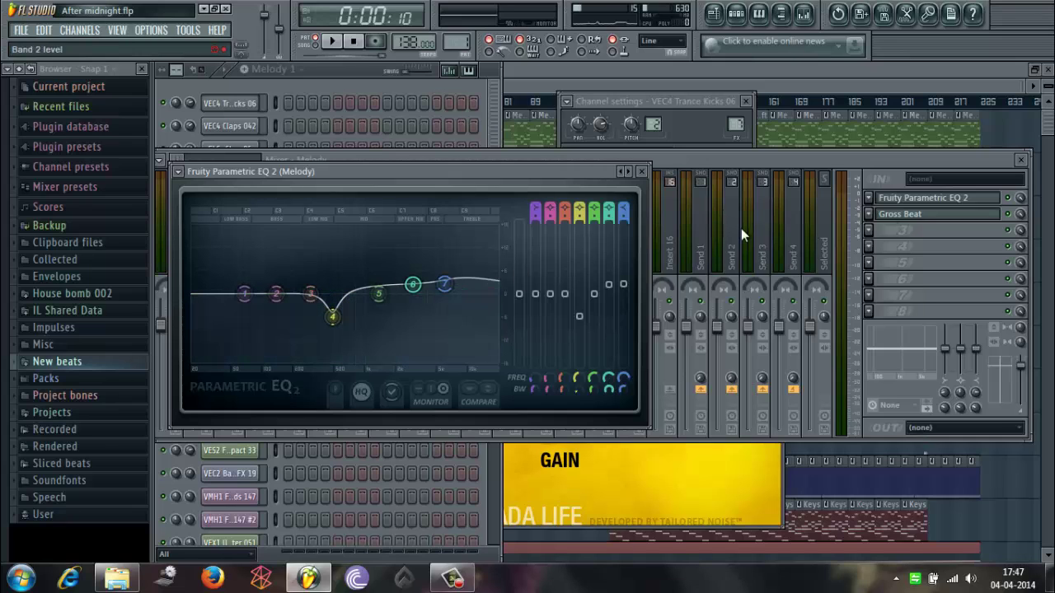
Step: Bypass Fruity Parametric EQ 2 and Gross Beat on the Melody mixer track and play the Melody 1 pattern
left_click(1019, 215)
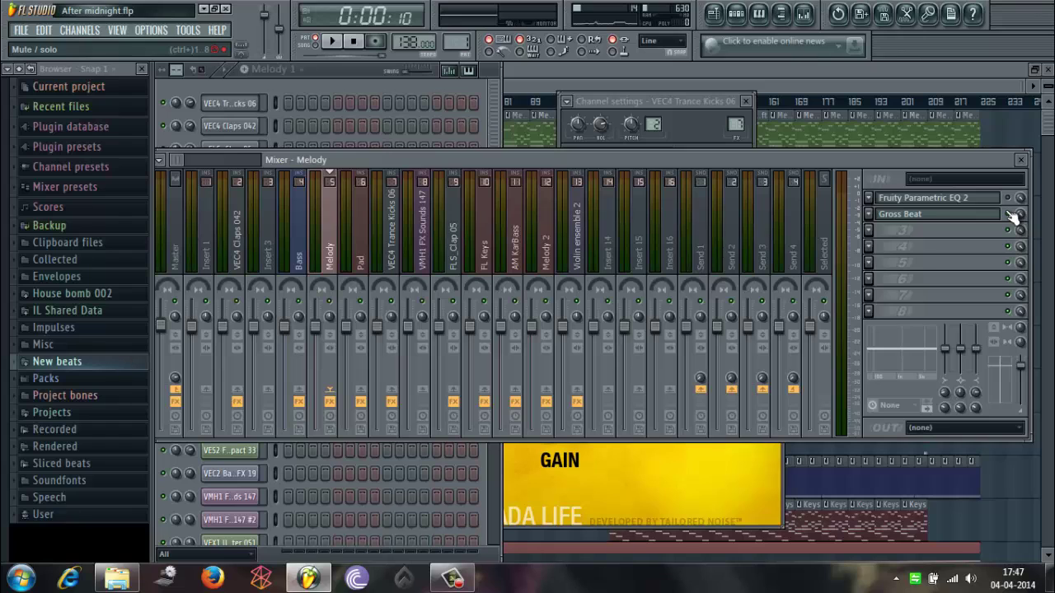
left_click(341, 69)
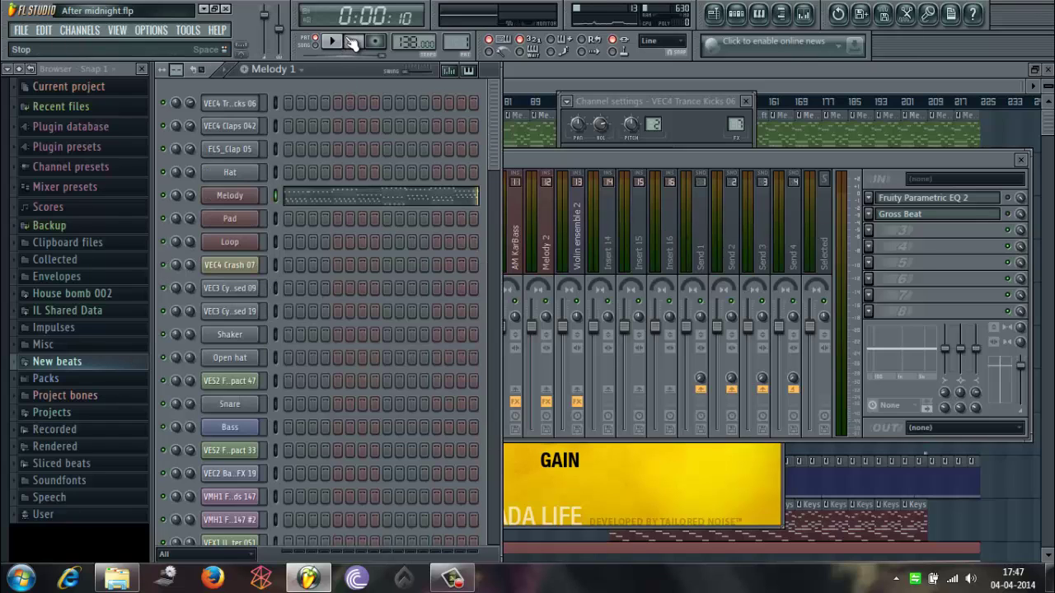
left_click(333, 42)
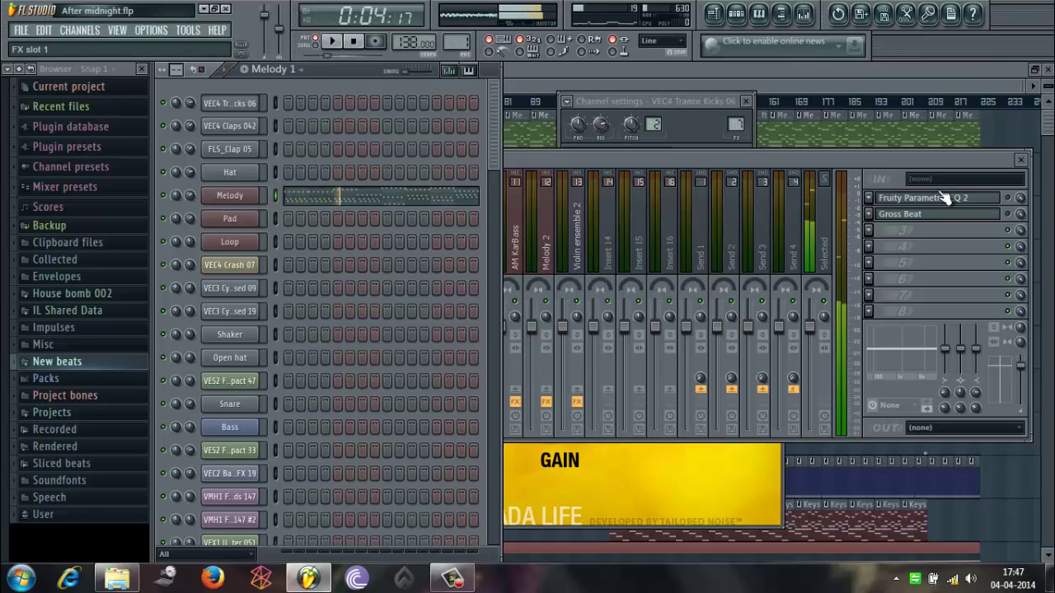
Step: Re-enable Fruity Parametric EQ 2 on the Melody mixer track and play the Melody 1 pattern again
left_click(1015, 206)
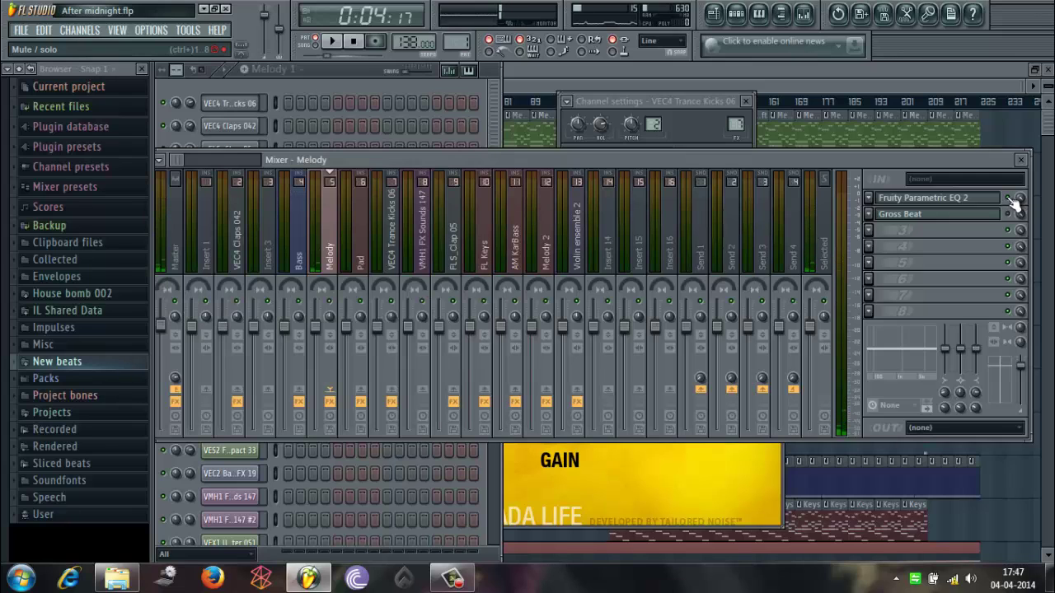
left_click(357, 69)
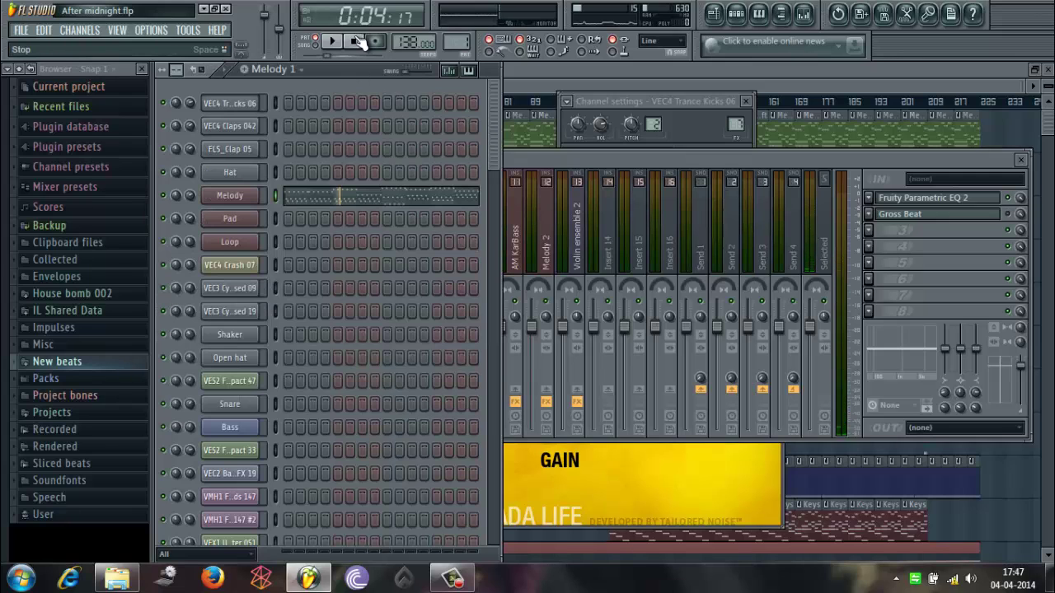
left_click(331, 41)
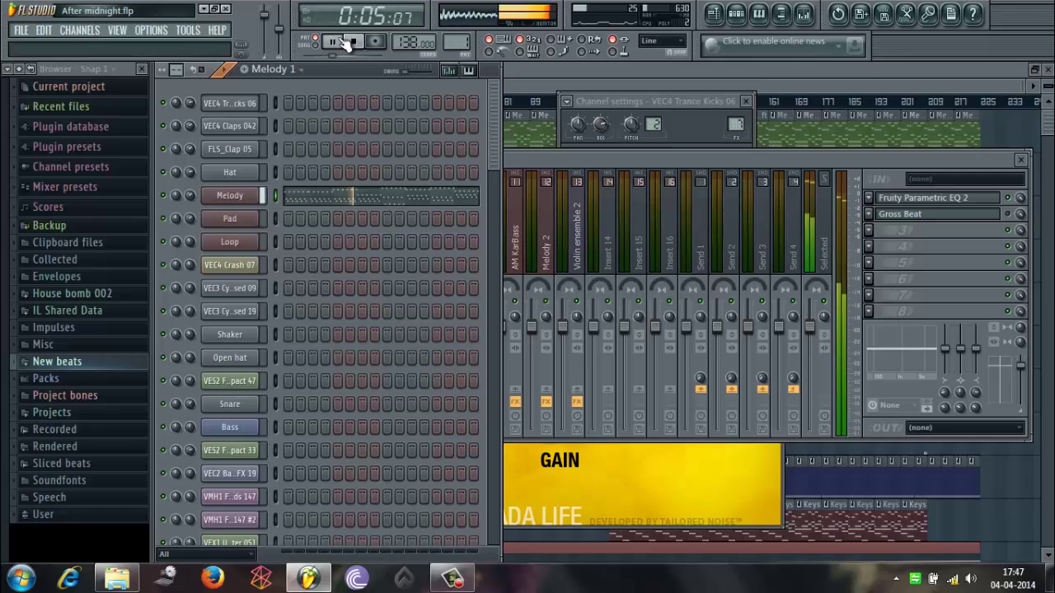
Step: Stop playback, open Gross Beat on the Melody mixer track, examine its Sidechain volume envelope and close the plugin
left_click(340, 41)
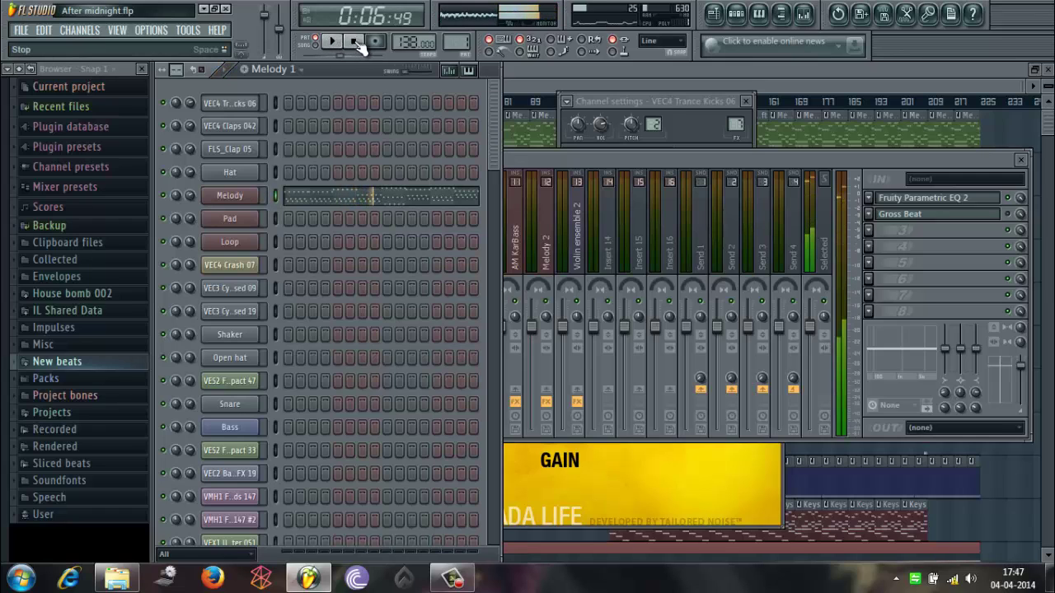
left_click(355, 42)
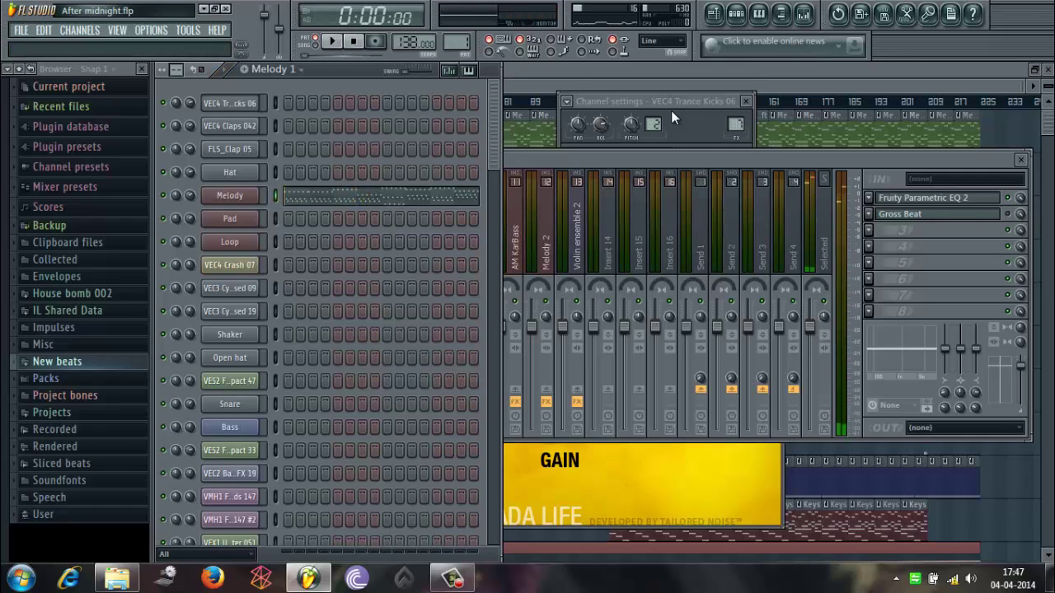
left_click(970, 218)
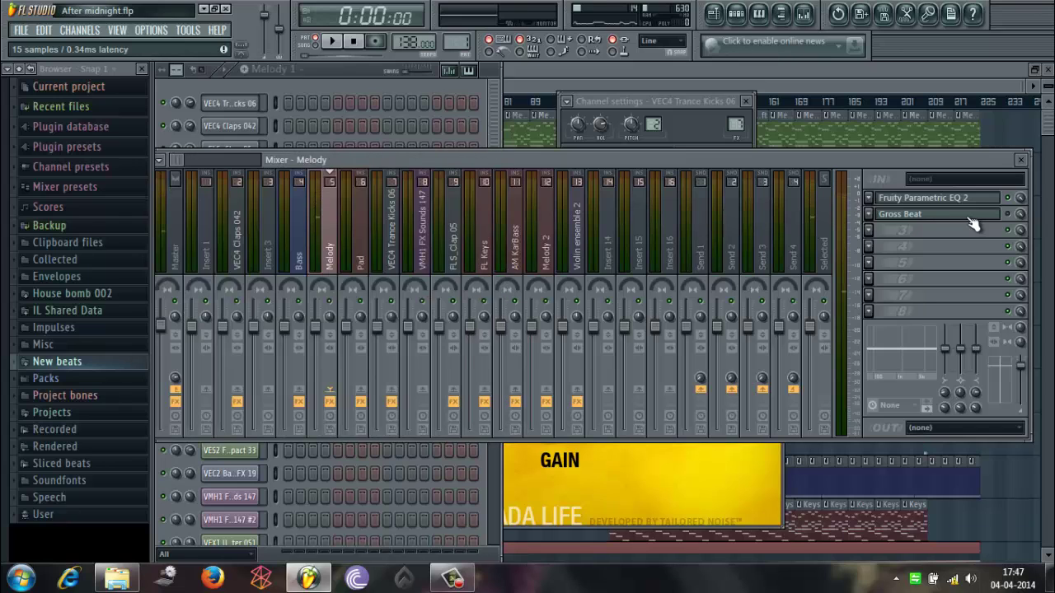
left_click(970, 219)
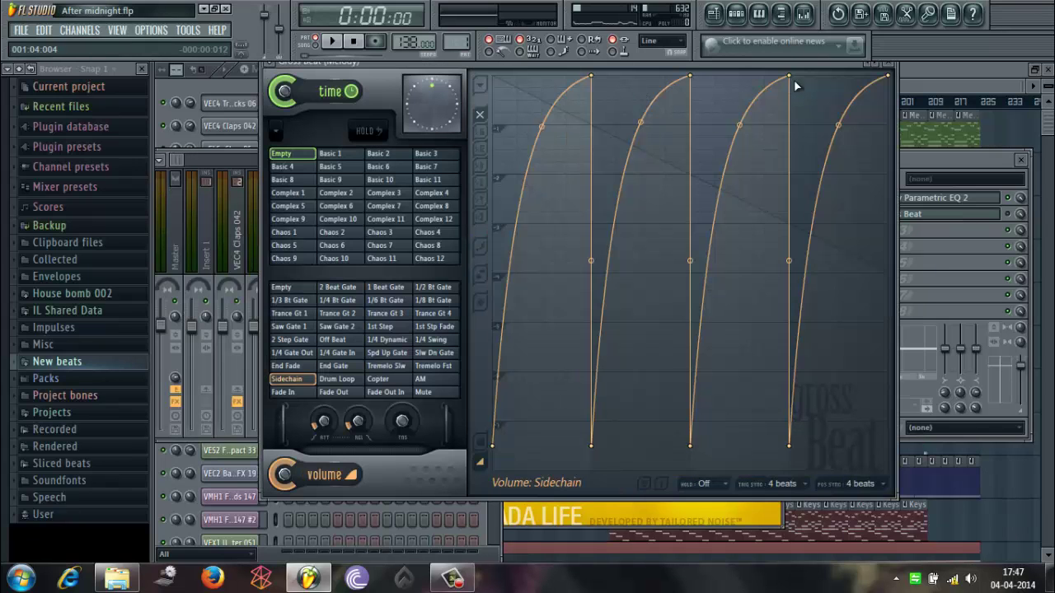
left_click_drag(799, 65, 809, 104)
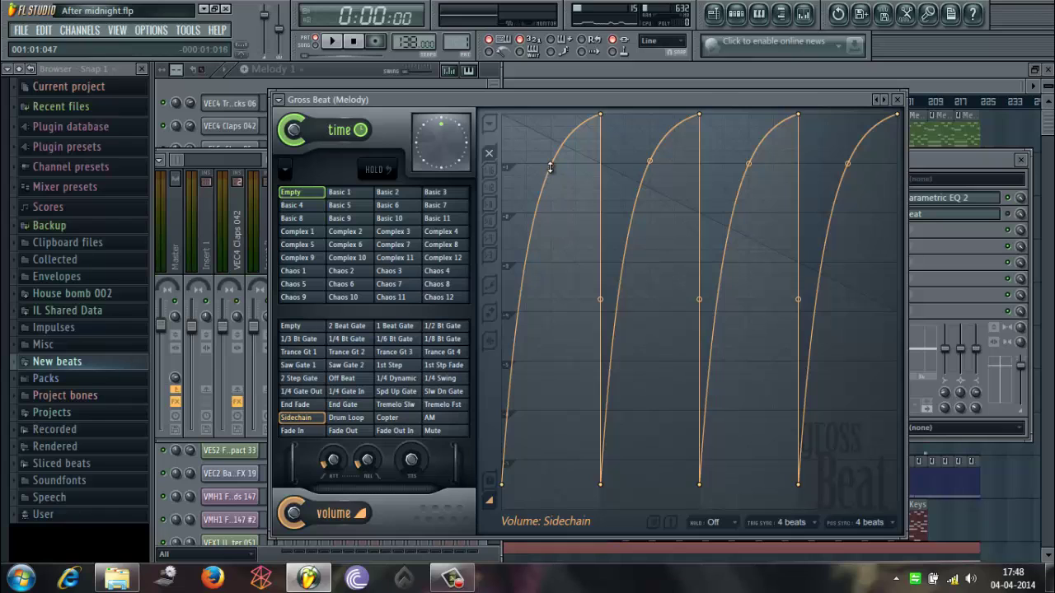
left_click(897, 99)
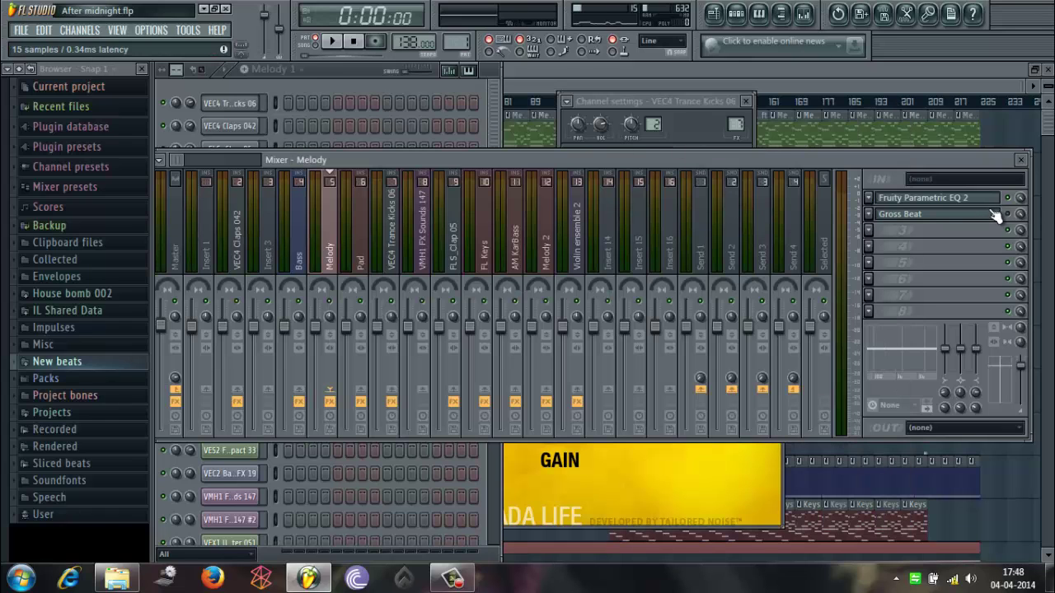
Step: Switch to the Pad pattern, review all of its chords in the piano roll and close the piano roll
left_click(371, 71)
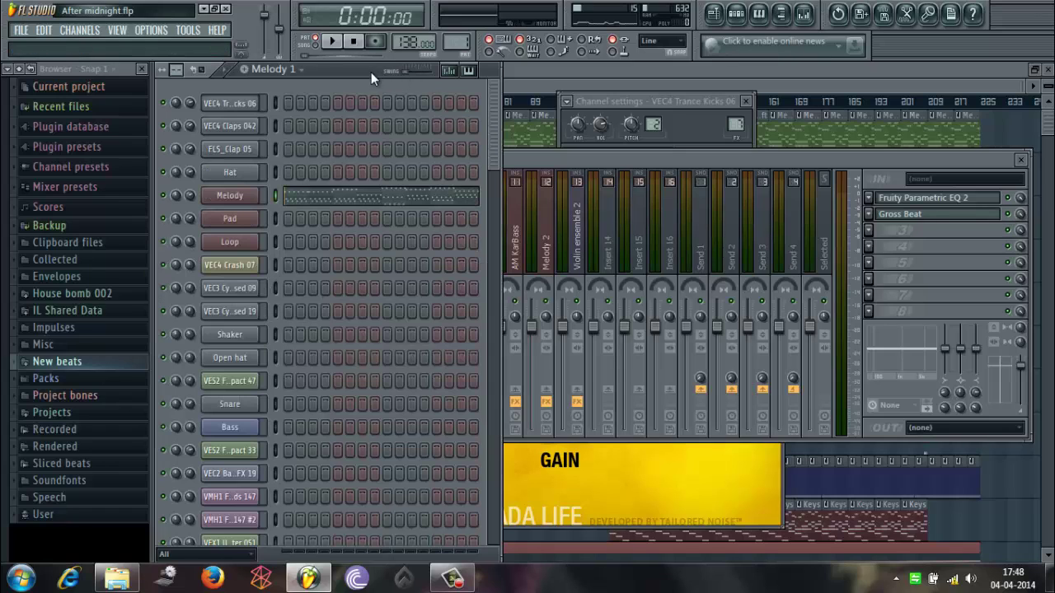
left_click_drag(468, 35, 469, 30)
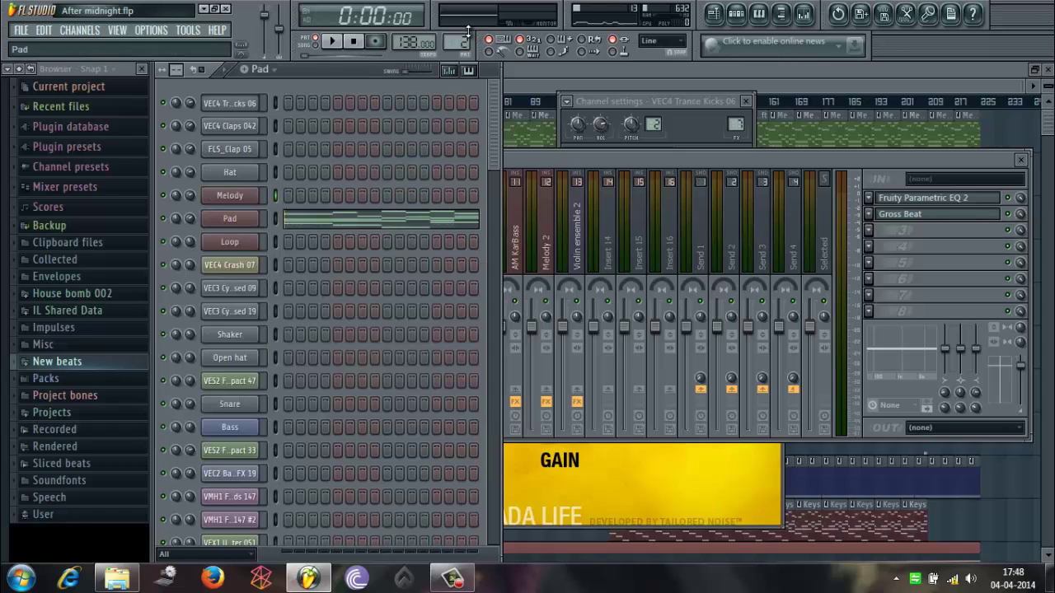
right_click(229, 220)
left_click(290, 211)
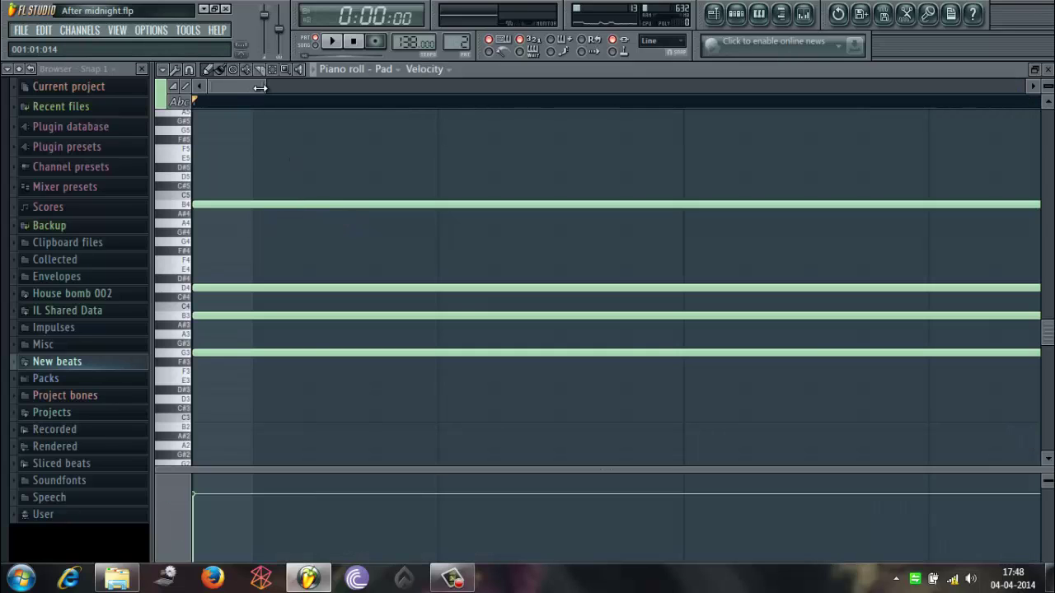
left_click_drag(268, 85, 198, 83)
left_click_drag(266, 84, 1022, 84)
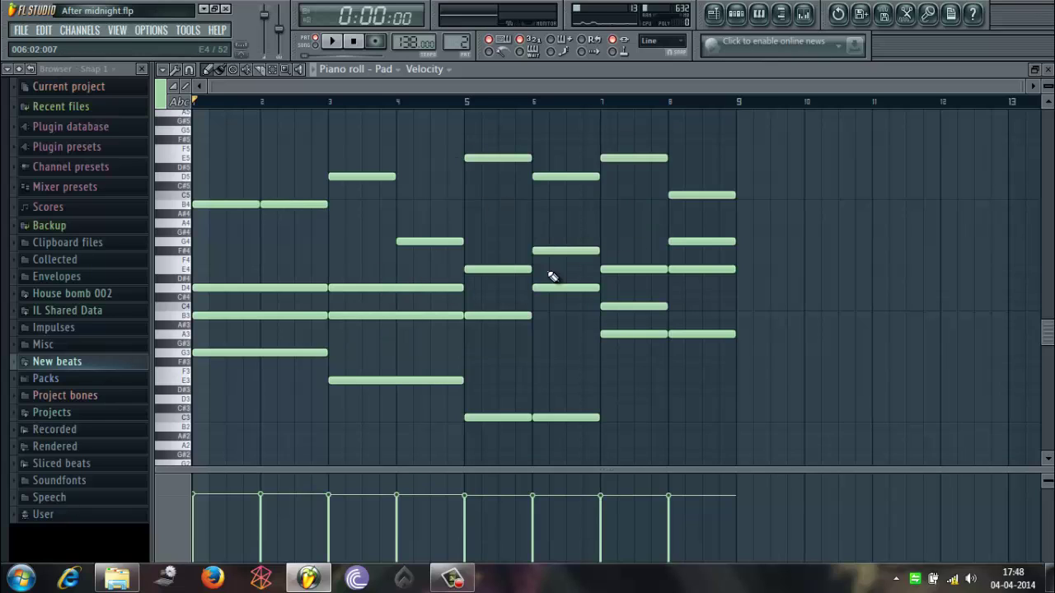
left_click(1048, 69)
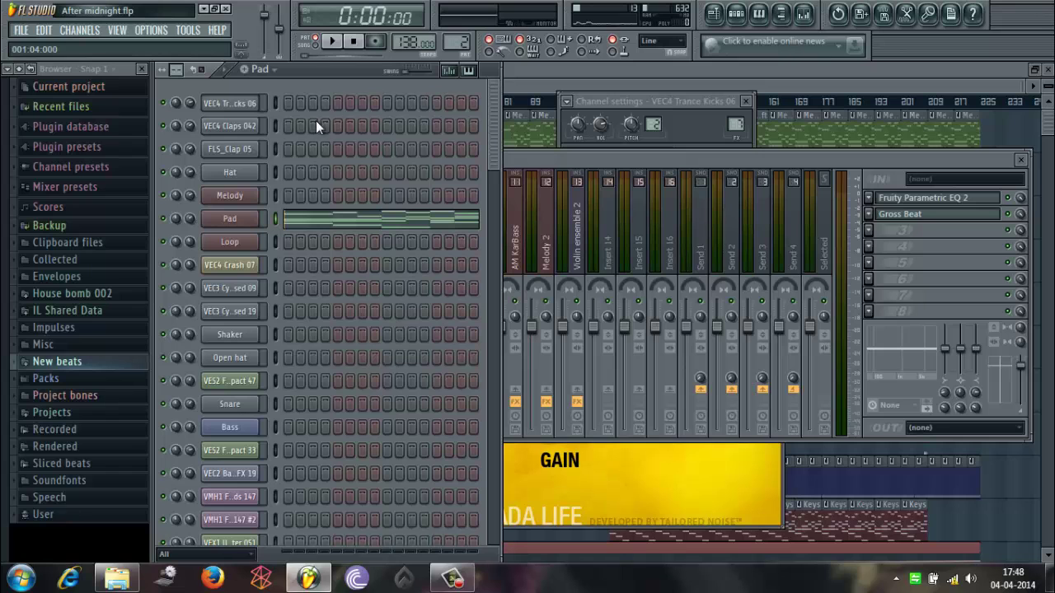
Step: Reopen the Pad channel's piano roll, view the complete chord progression once more and close it
right_click(244, 219)
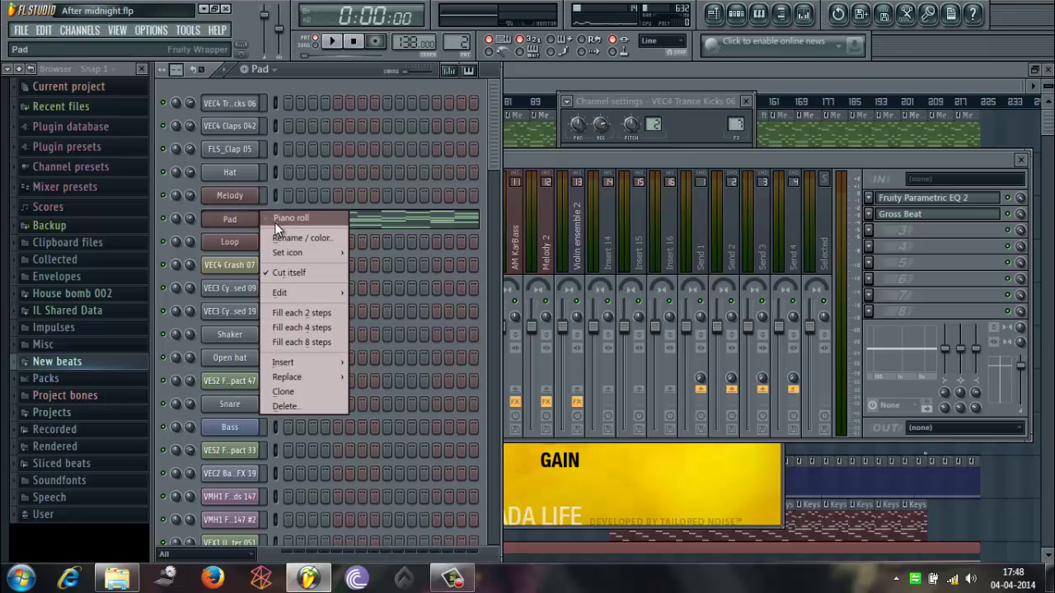
left_click(281, 219)
left_click_drag(262, 85, 1031, 86)
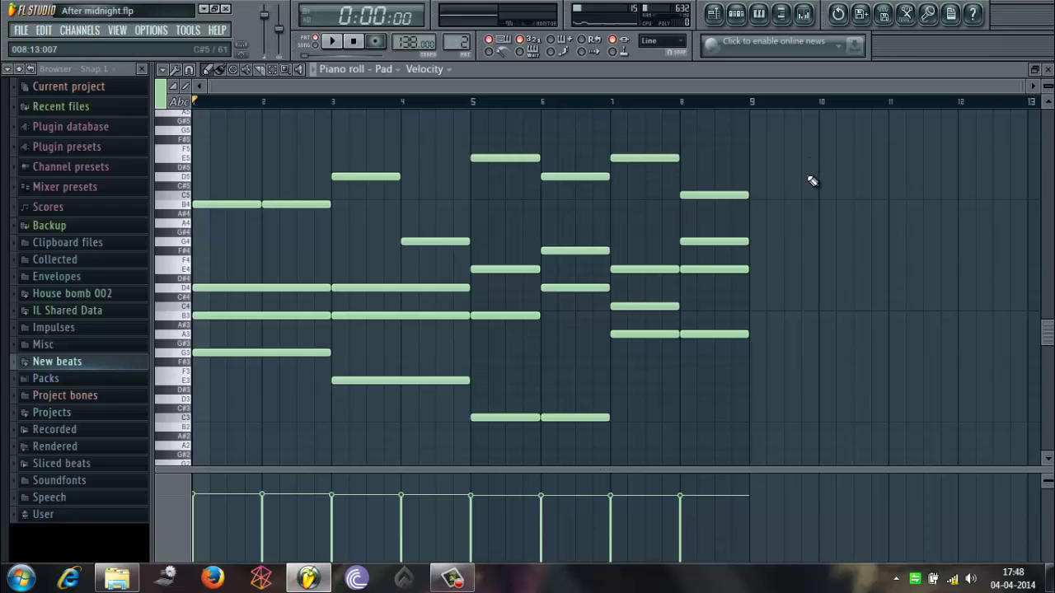
left_click(1050, 70)
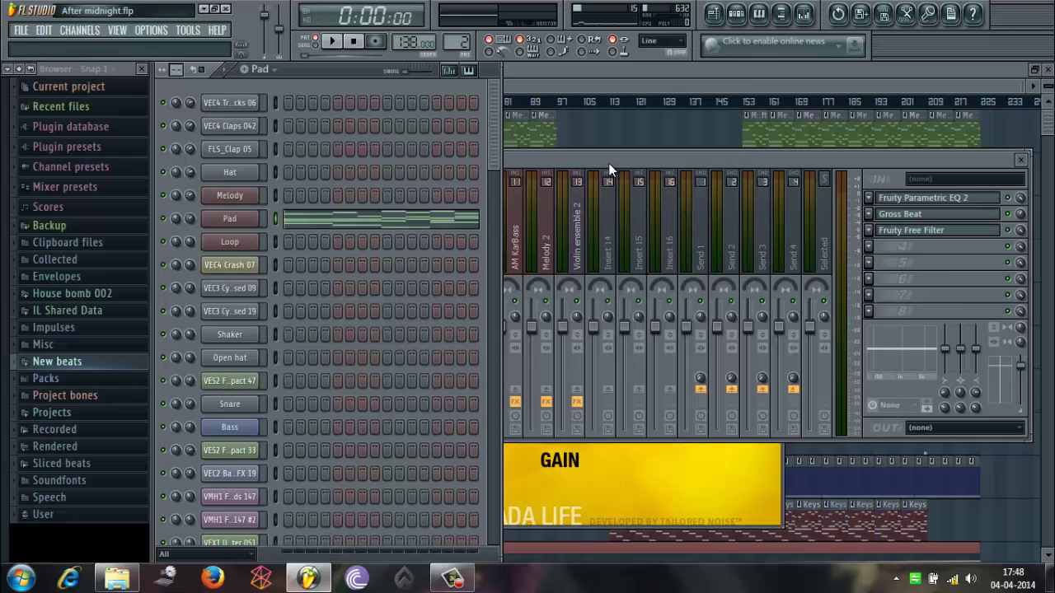
Step: Select the Pad mixer track and open its Fruity Parametric EQ 2 to examine the band settings
left_click(592, 180)
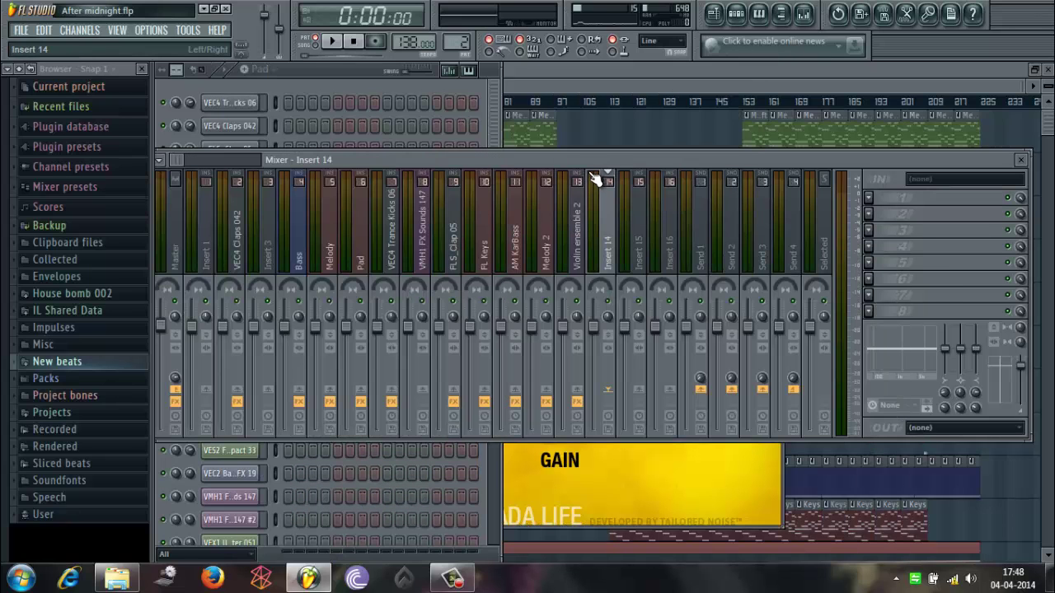
left_click(353, 229)
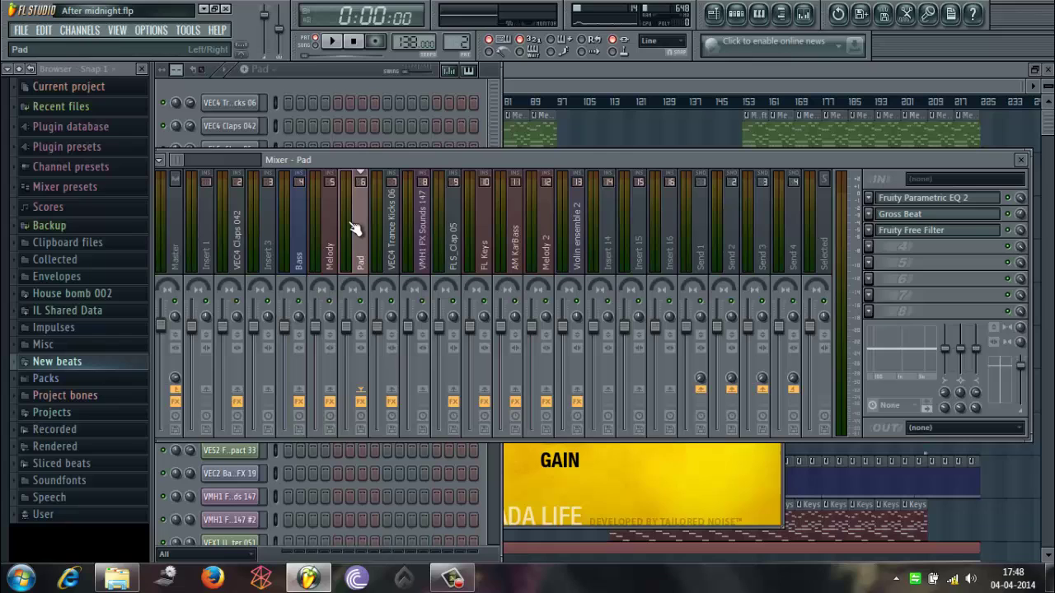
left_click(973, 200)
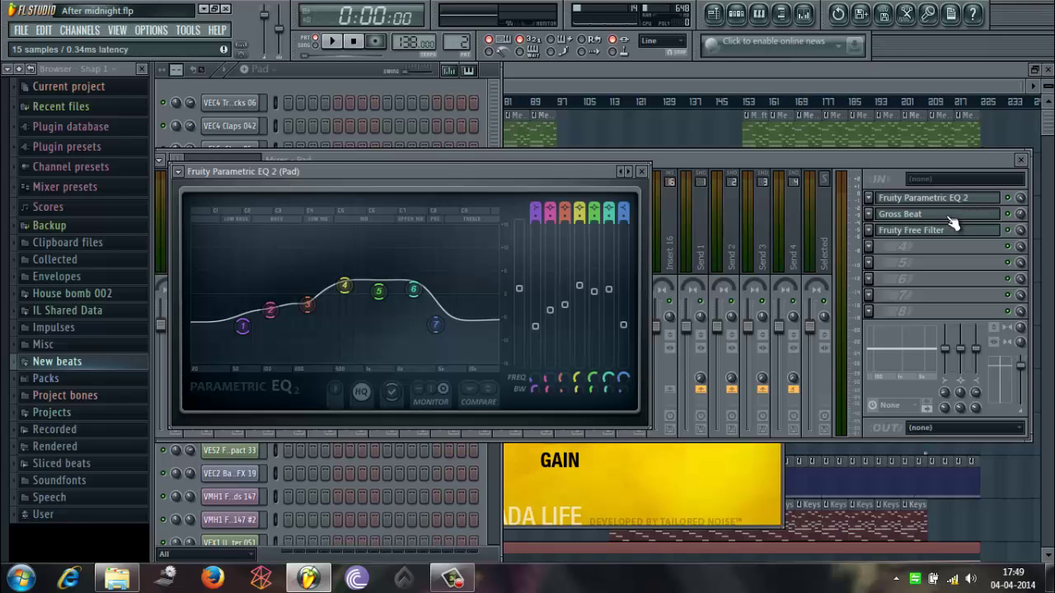
Step: Open Gross Beat on the Pad mixer track and play the Pad pattern to hear its Sidechain volume envelope
left_click(947, 215)
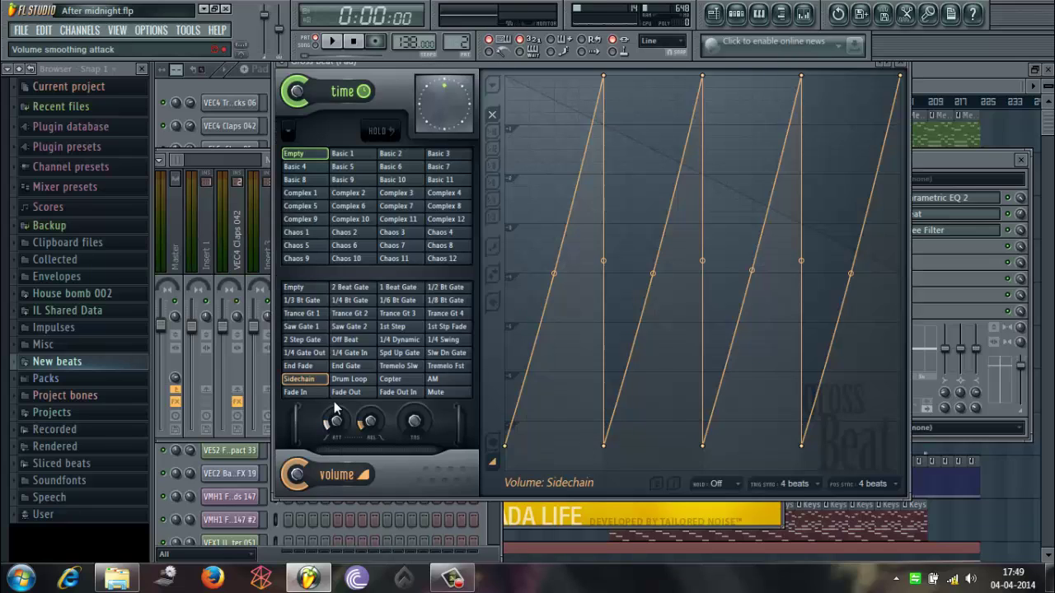
left_click(336, 43)
left_click(336, 43)
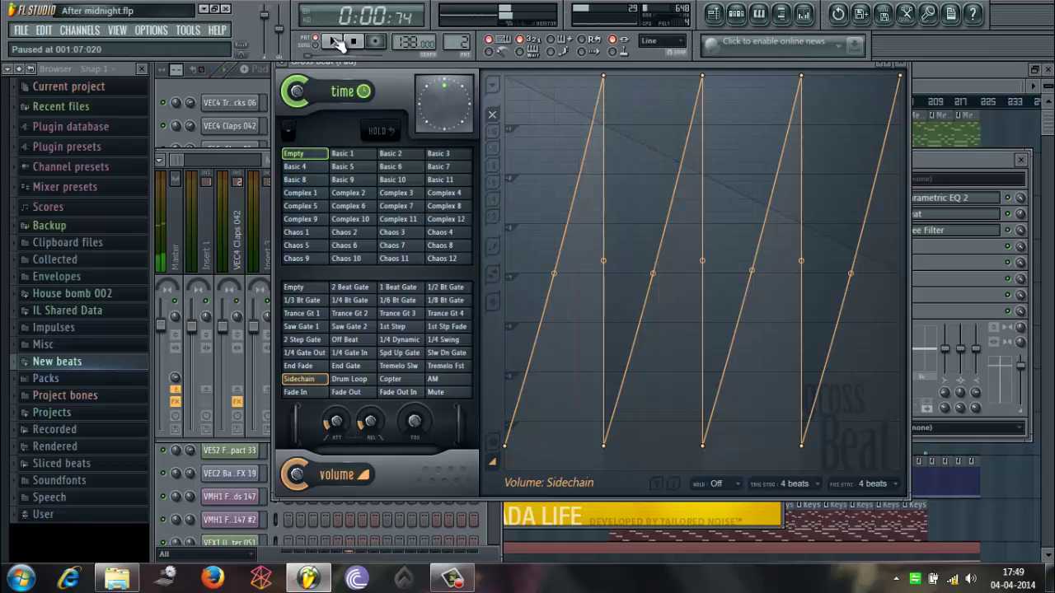
left_click(336, 43)
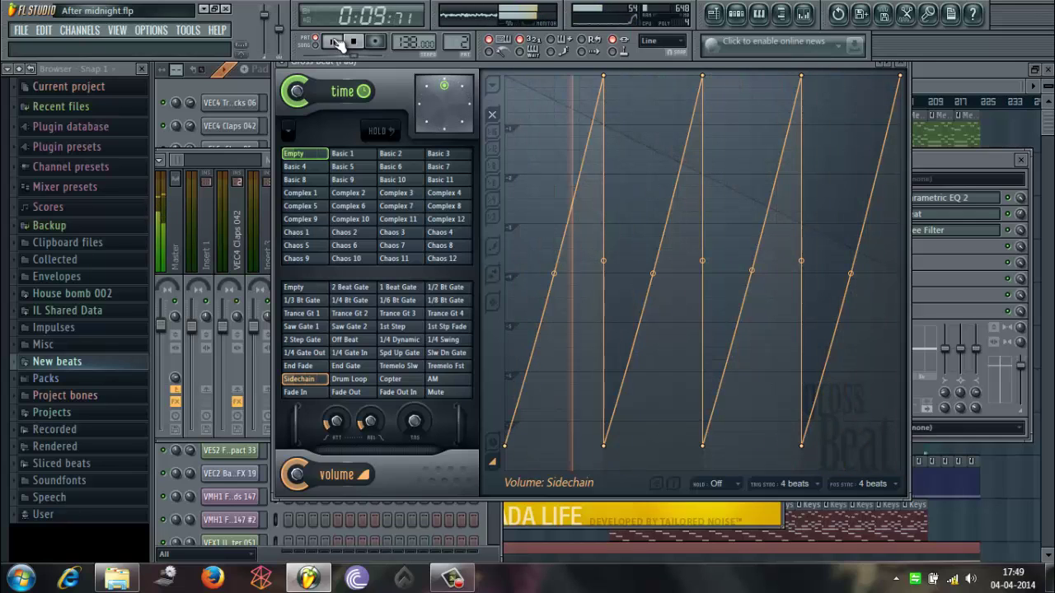
left_click(334, 42)
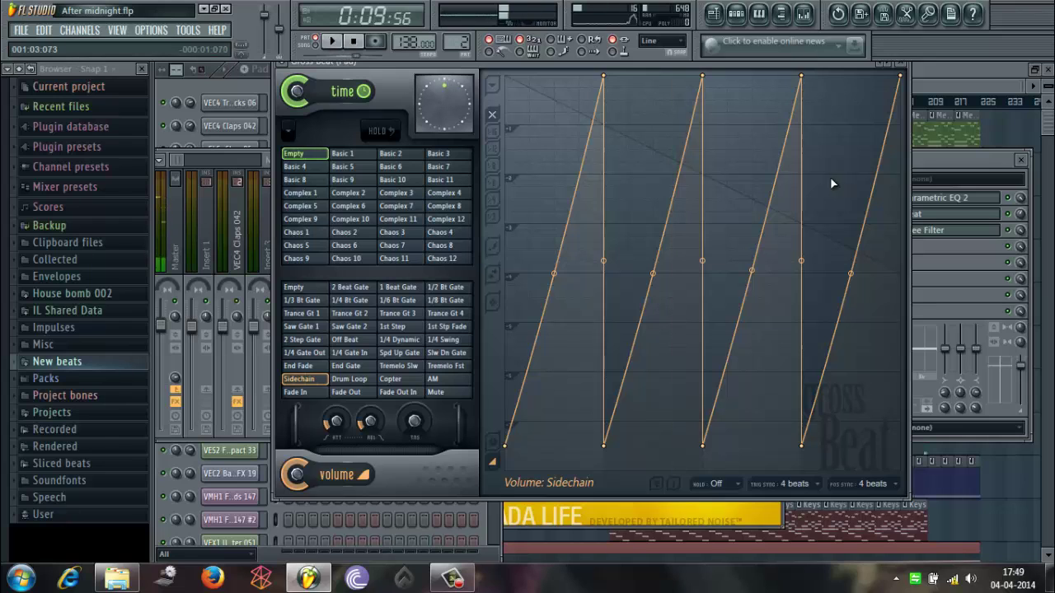
Step: Examine Fruity Free Filter's settings on the Pad mixer track, play the Pad pattern and stop playback
left_click(935, 168)
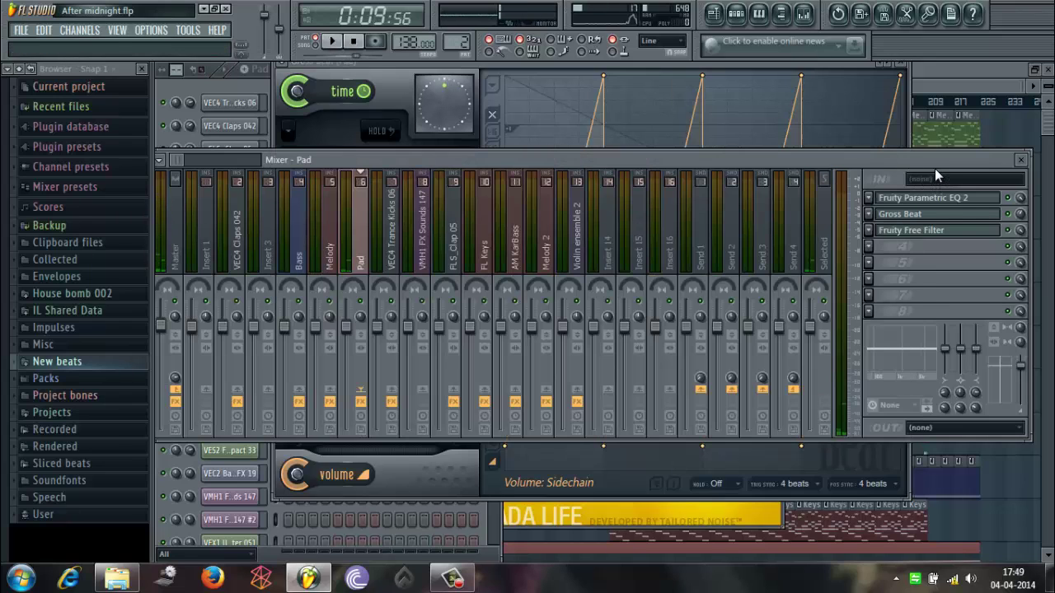
left_click(944, 219)
left_click(943, 221)
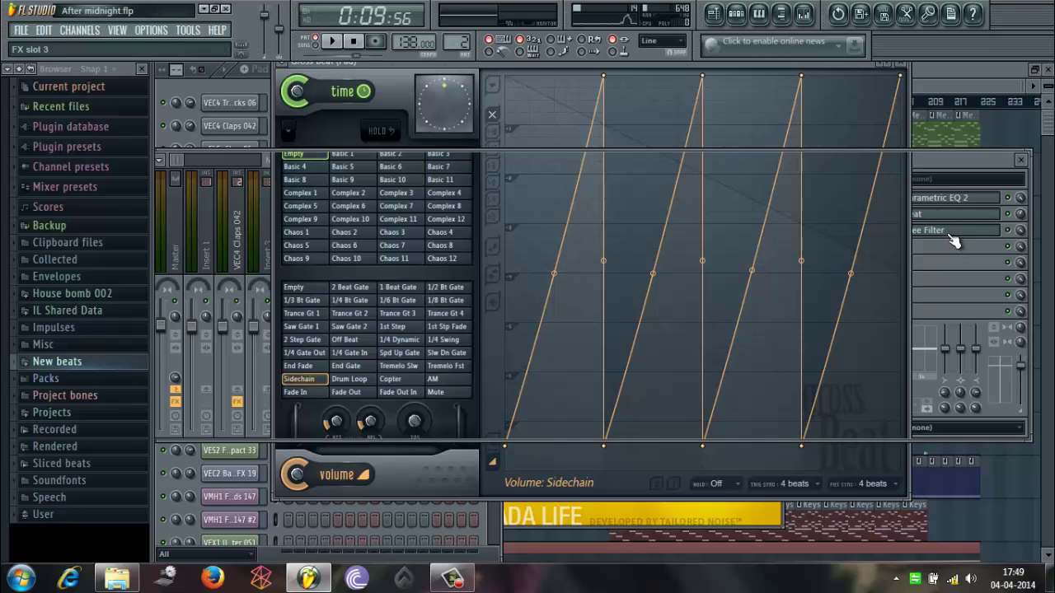
left_click(953, 235)
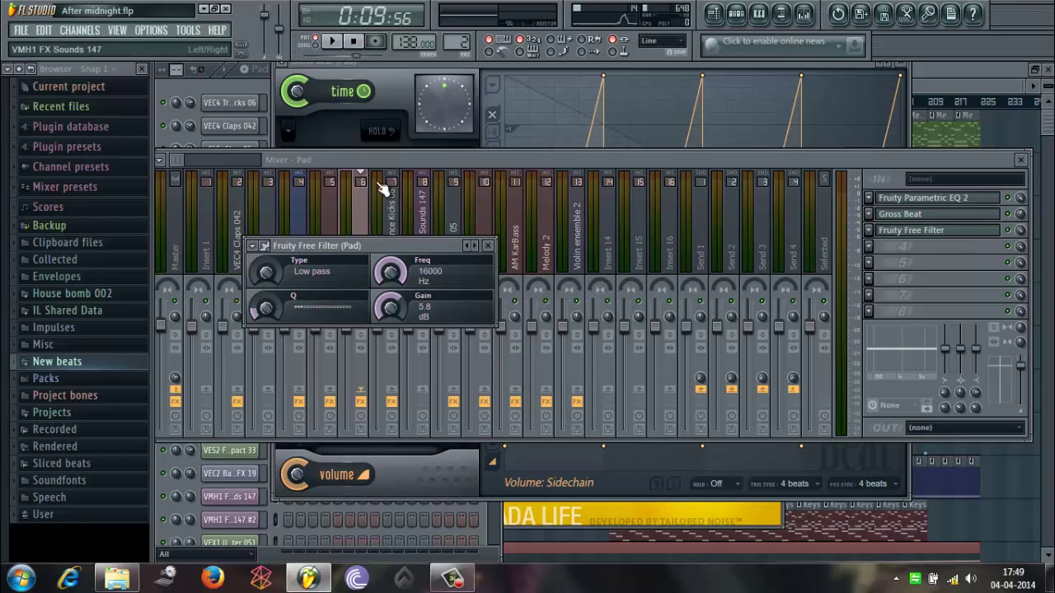
left_click(223, 73)
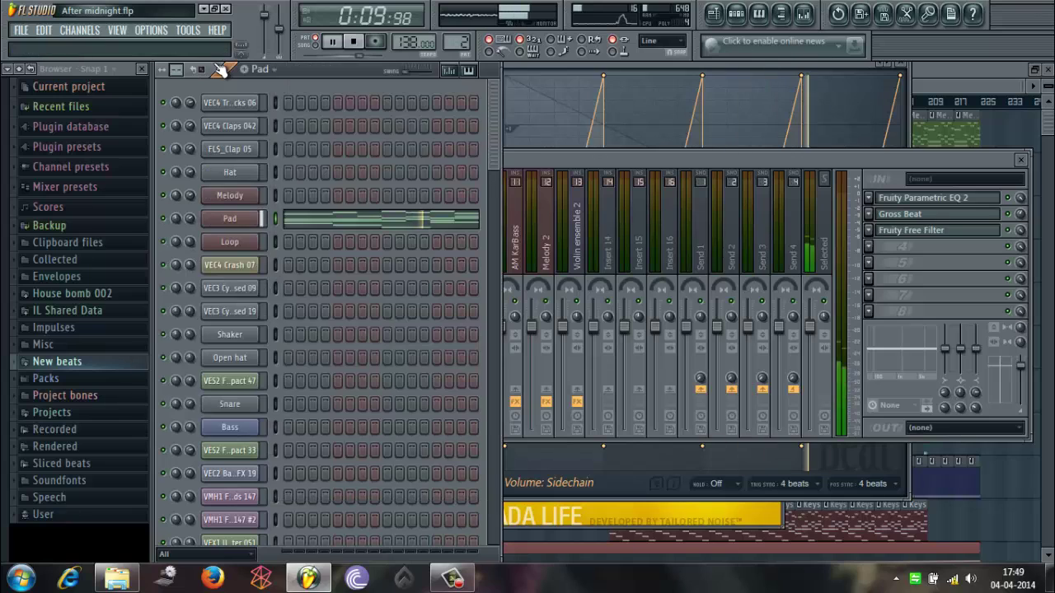
left_click(353, 41)
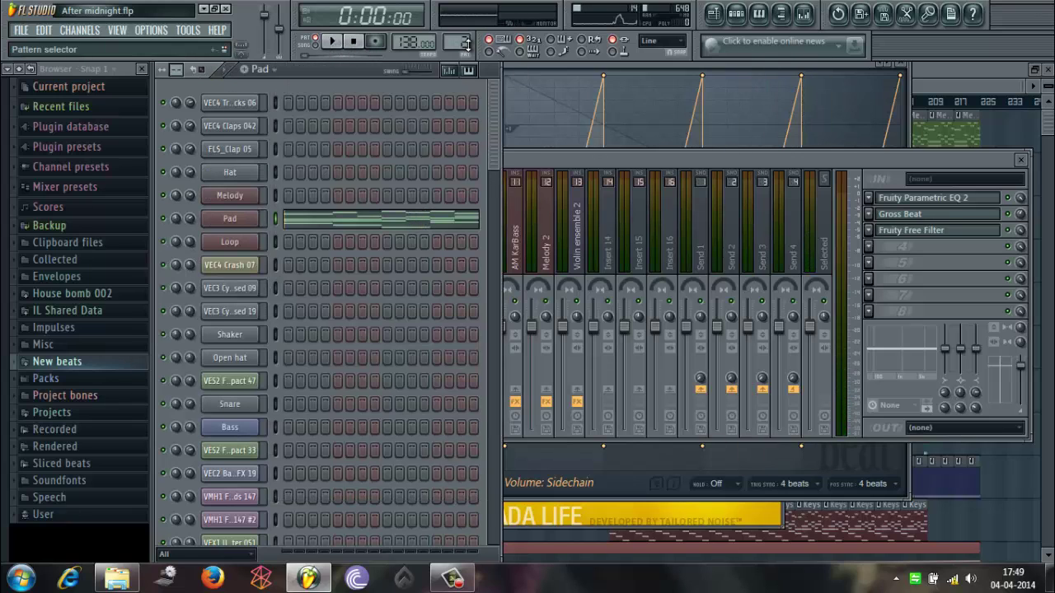
Step: Look through the Kicks and Claps patterns, return to Kicks and examine the VEC4 Trance Kicks 06 channel's steps
scroll(462, 41, "down", 1)
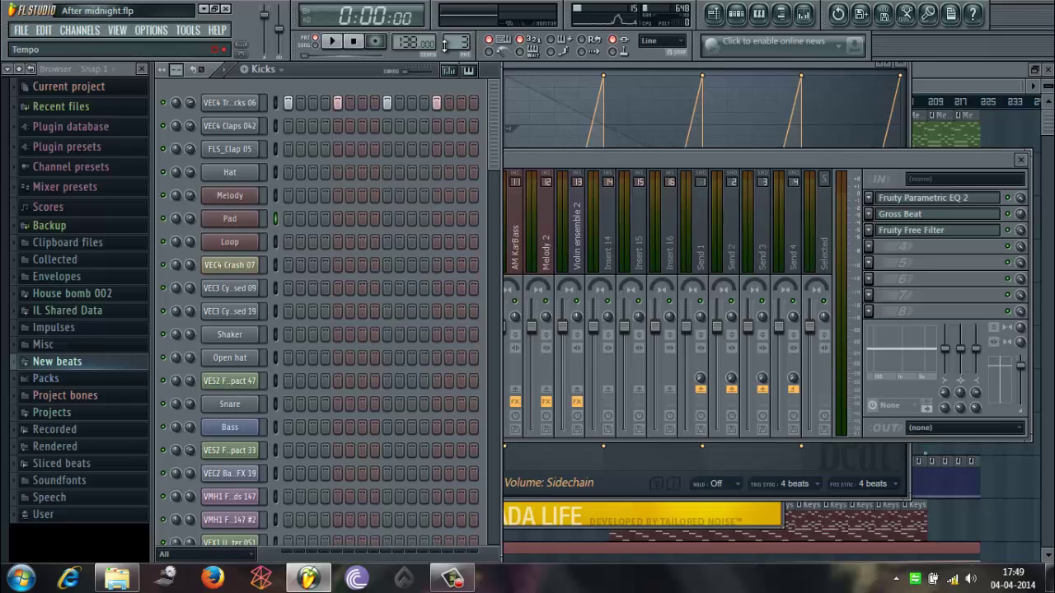
scroll(454, 41, "down", 1)
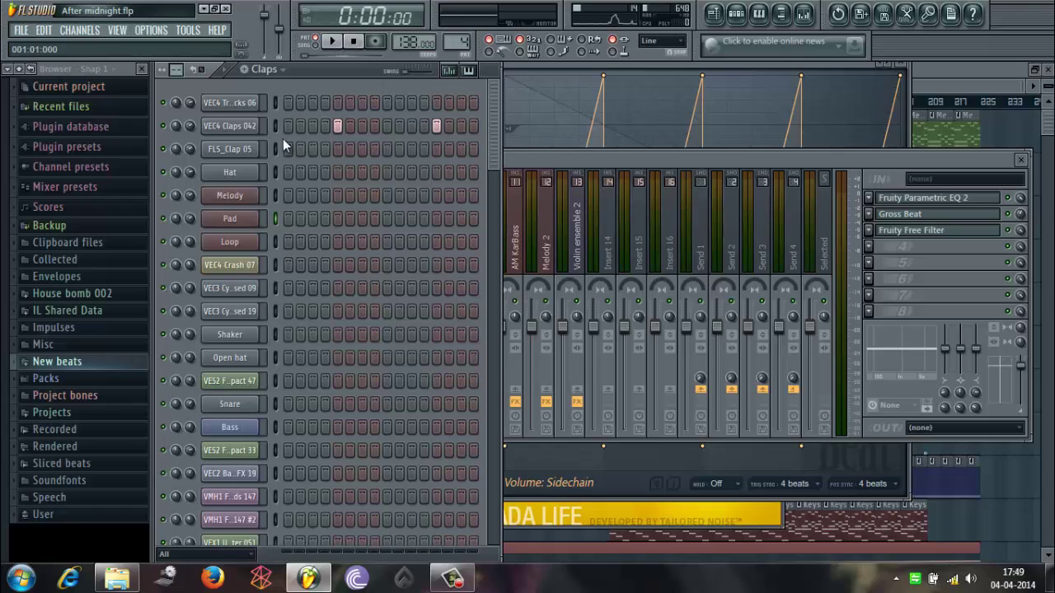
scroll(464, 39, "up", 1)
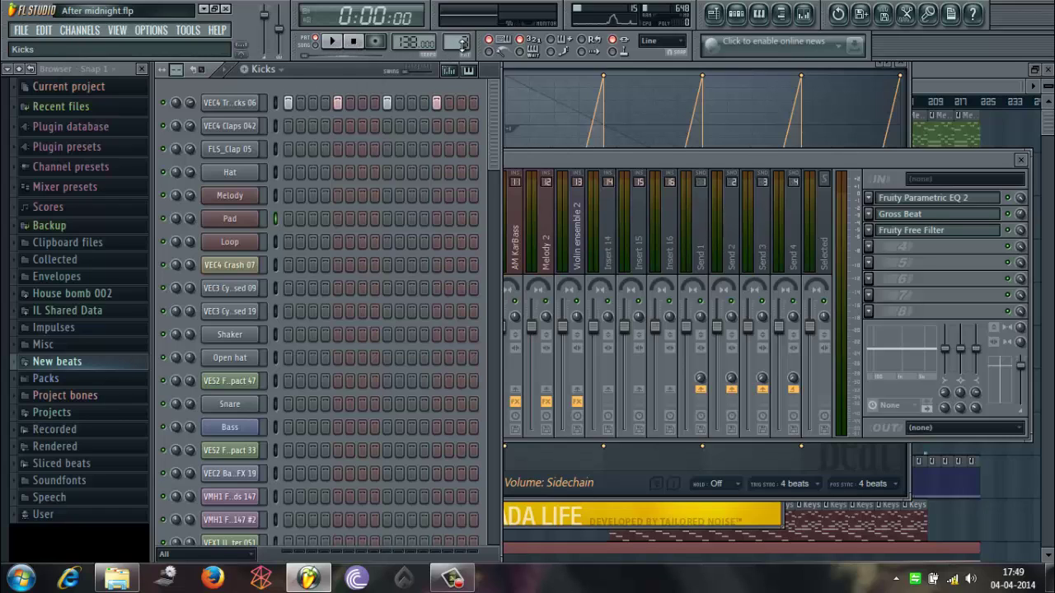
right_click(251, 104)
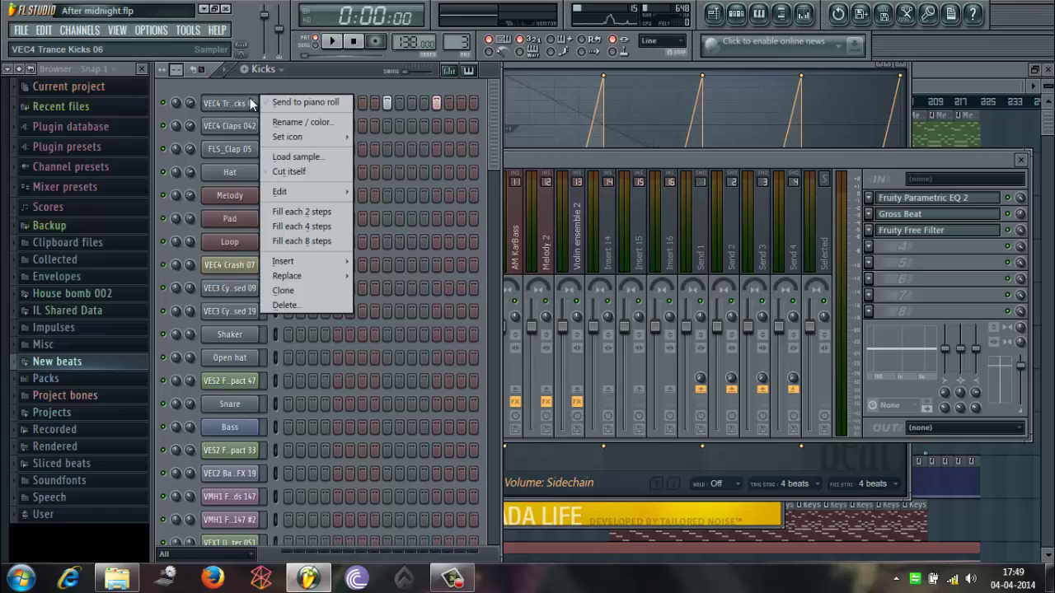
left_click(236, 99)
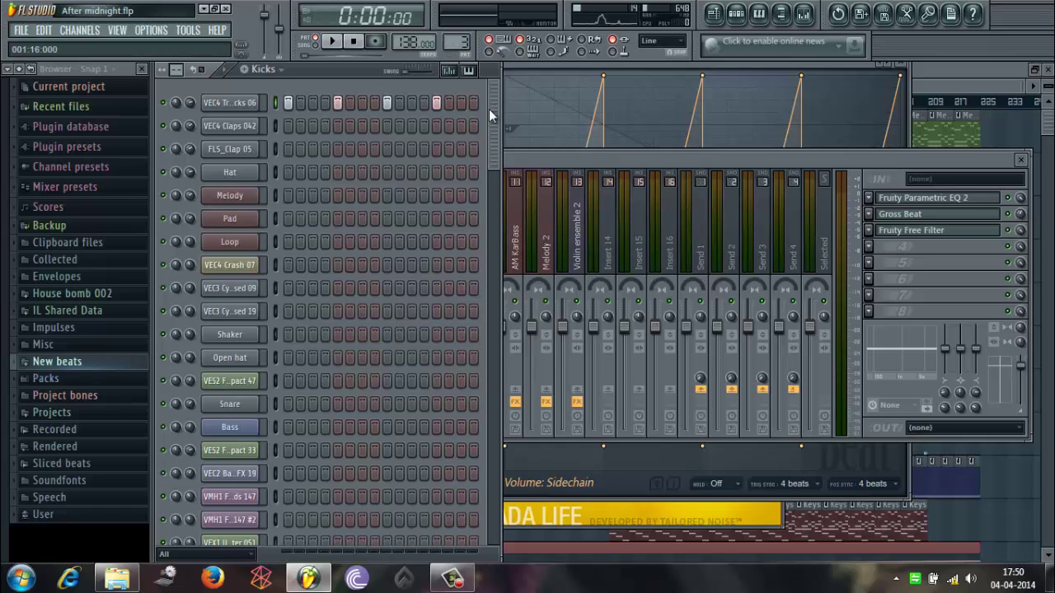
Step: Switch to the Claps pattern, open the VEC4 Claps 042 channel settings and examine Fruity Parametric EQ 2 on its mixer track
scroll(459, 37, "up", 3)
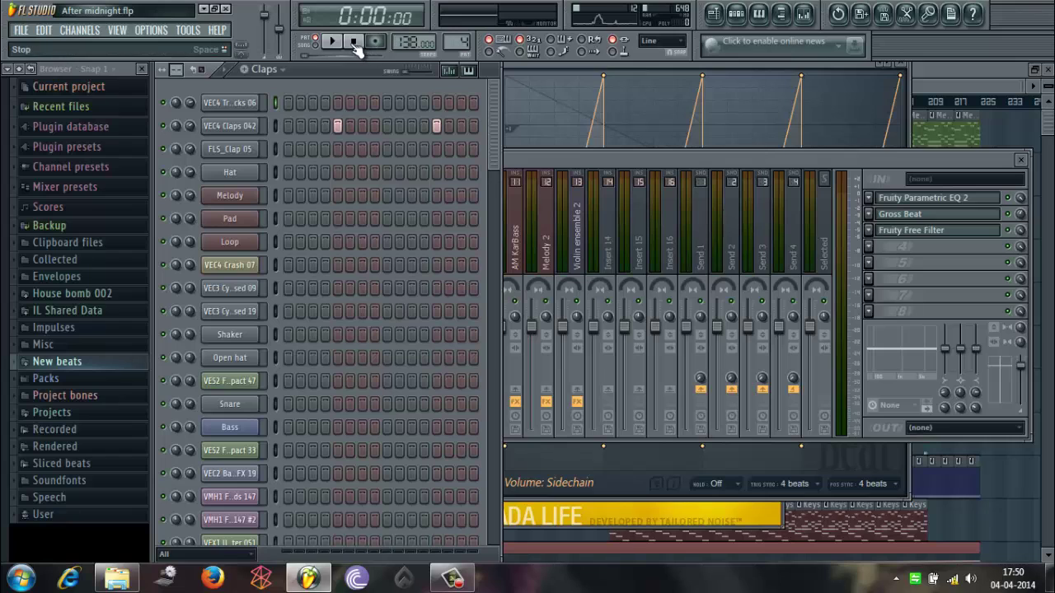
left_click(216, 128)
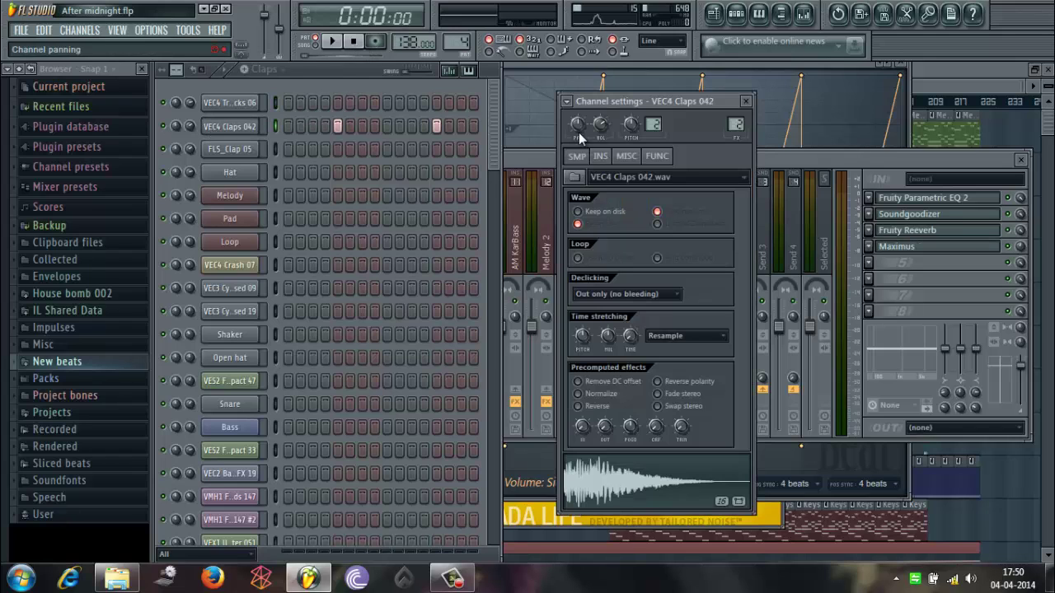
left_click(853, 159)
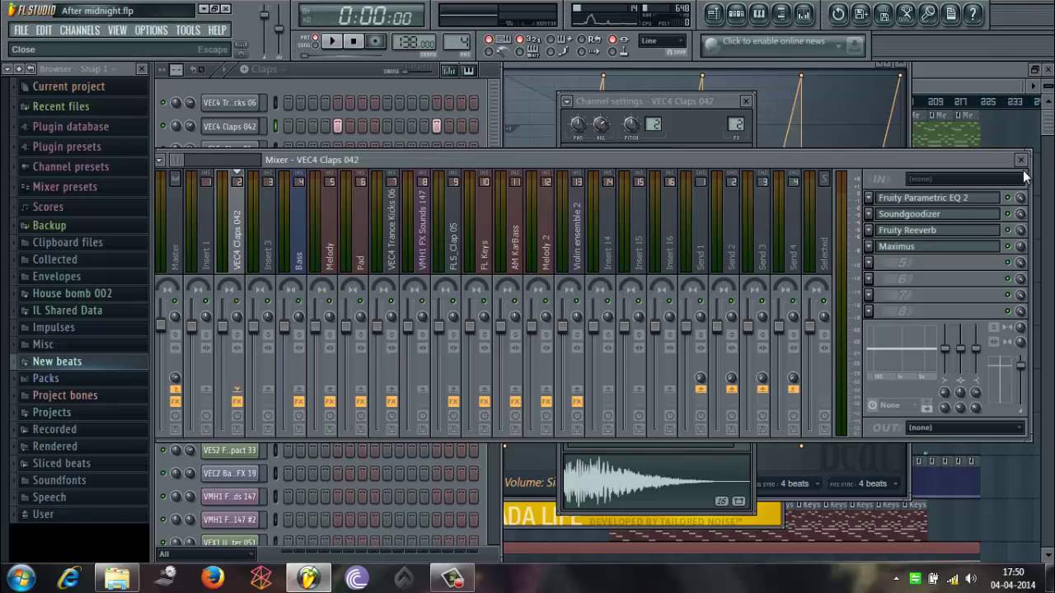
left_click(955, 199)
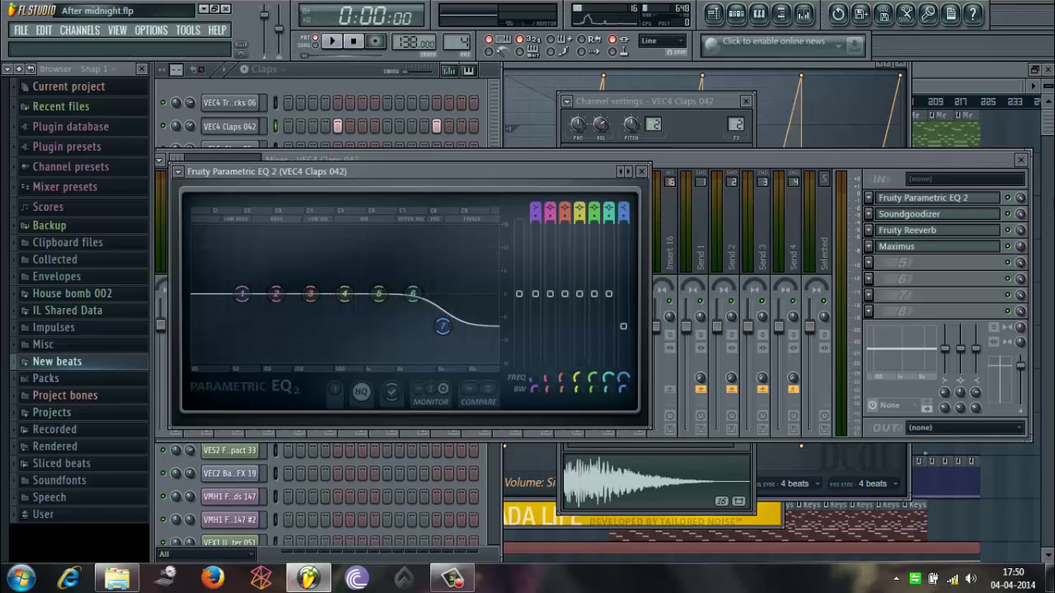
Step: Examine the Soundgoodizer and Fruity Reeverb settings on the VEC4 Claps 042 mixer track
mouse_move(437, 326)
left_click(948, 214)
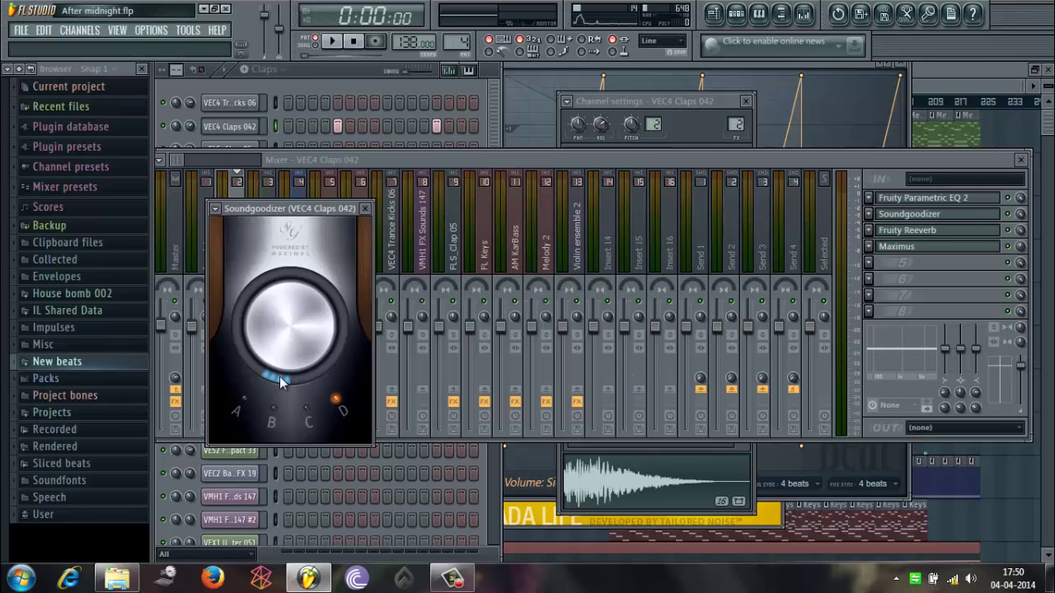
left_click_drag(280, 382, 301, 324)
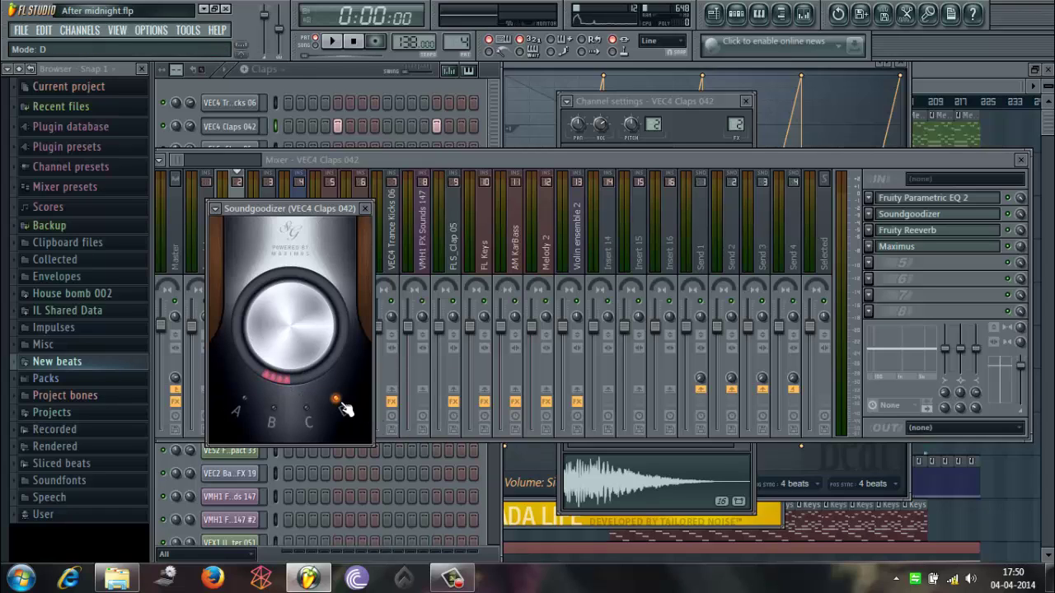
left_click(952, 232)
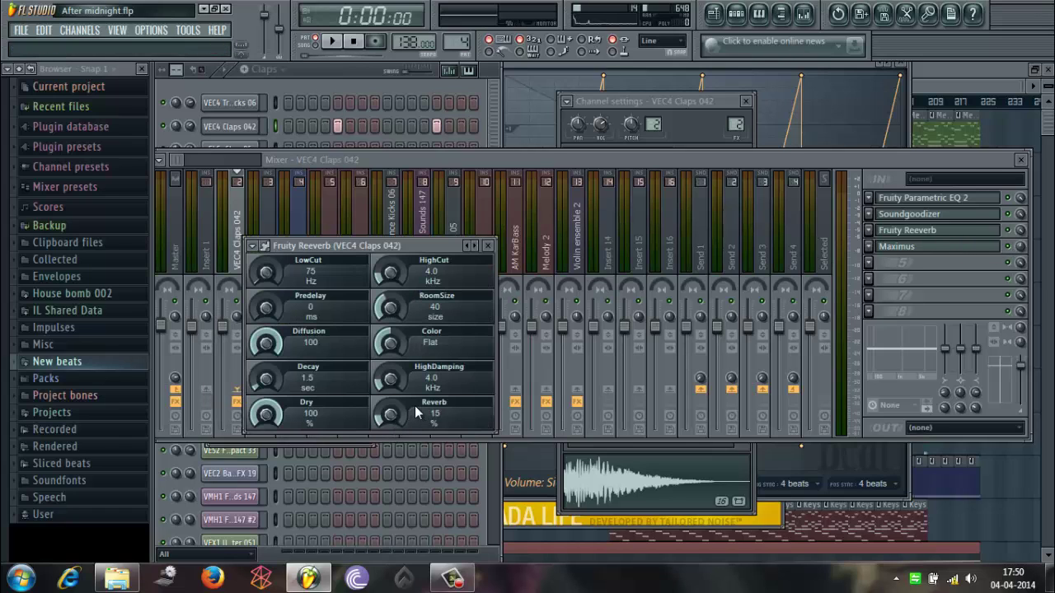
Step: Open Maximus on the VEC4 Claps 042 mixer track, lower the master curve's middle point, restore it and close the plugin
left_click(931, 252)
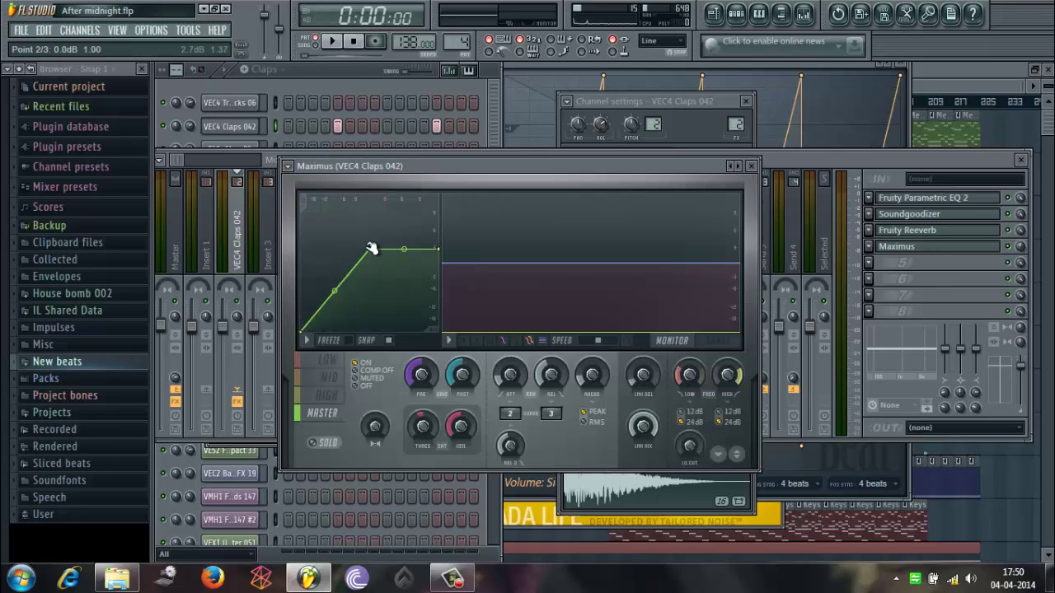
left_click_drag(372, 251, 373, 259)
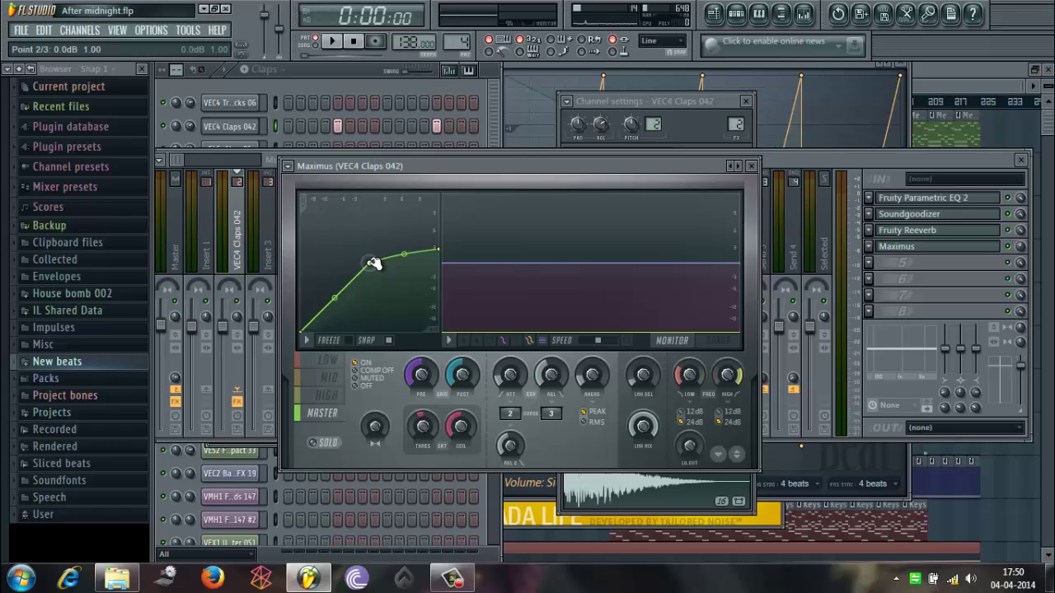
left_click_drag(373, 263, 369, 249)
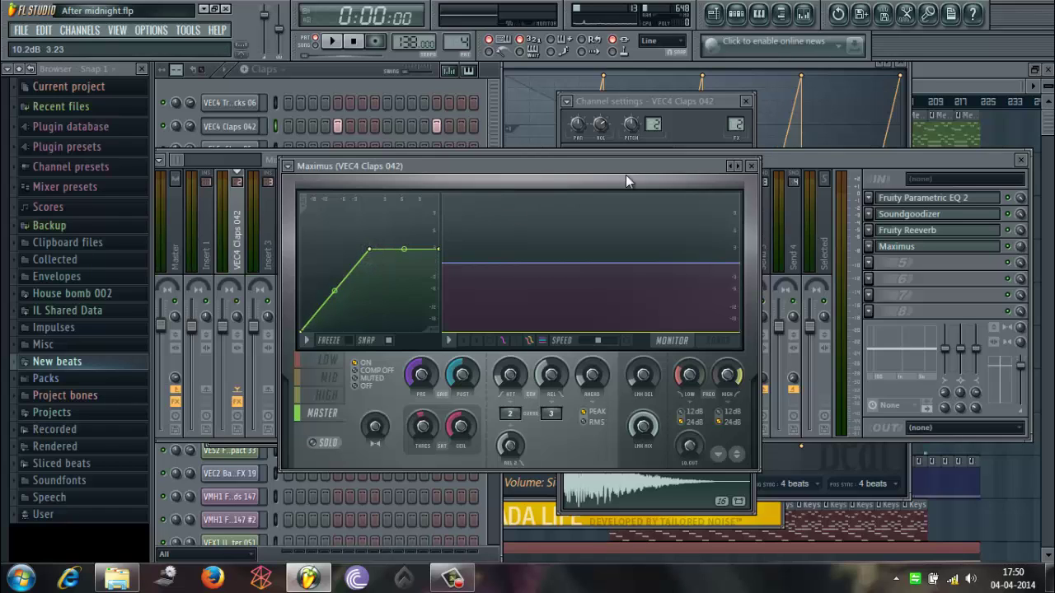
left_click(751, 165)
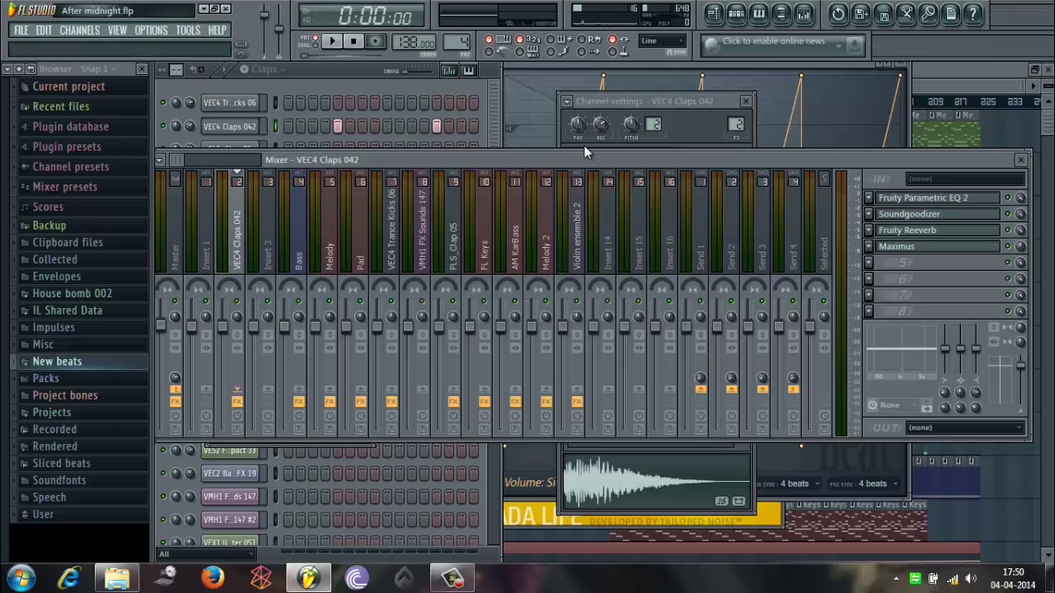
Step: Return to the step sequencer, play the Claps pattern to hear the processed clap and stop playback
left_click(325, 66)
left_click(332, 42)
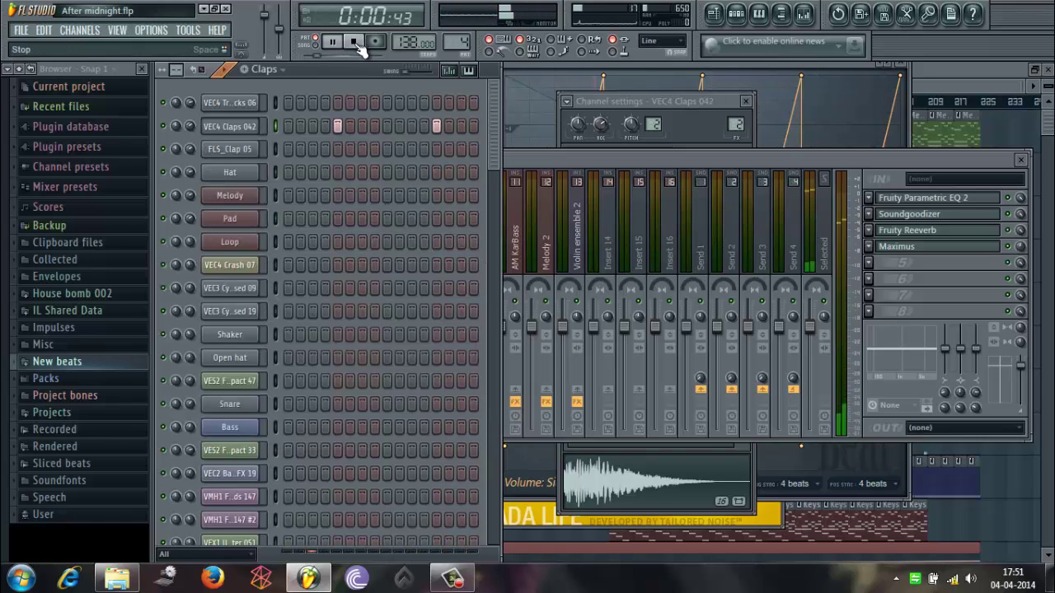
left_click(336, 41)
left_click(354, 41)
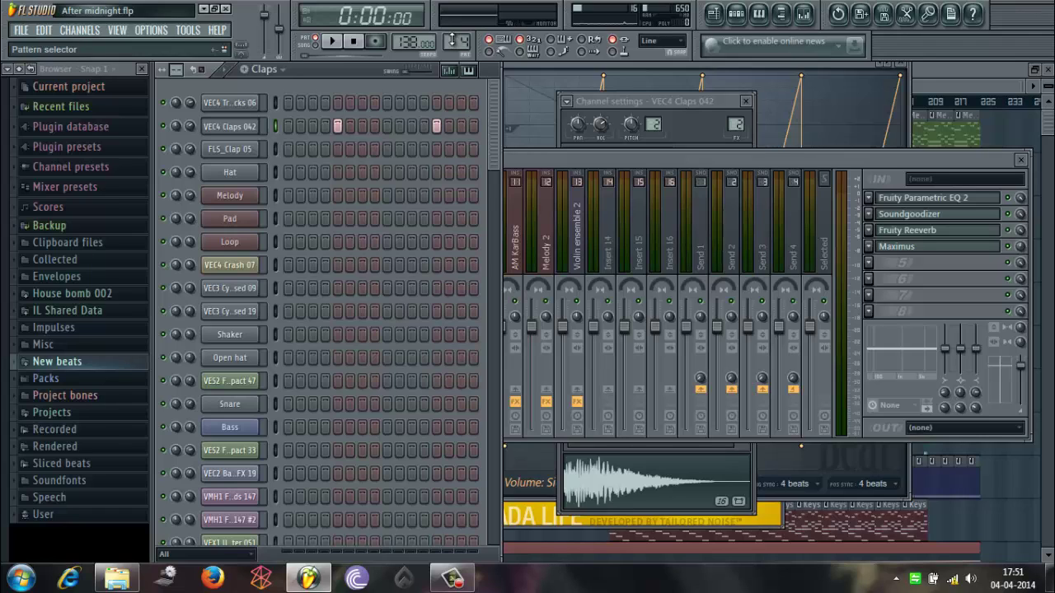
Step: Switch to the Loop pattern, view the Loop channel's Nexus instrument and bring up the playlist arrangement
scroll(456, 37, "up", 1)
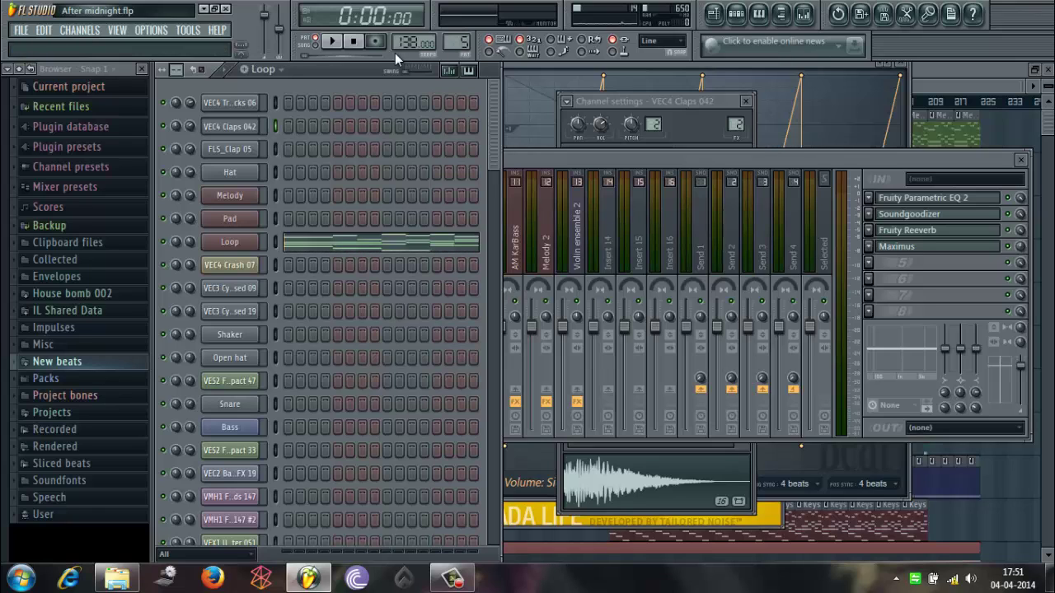
left_click(237, 243)
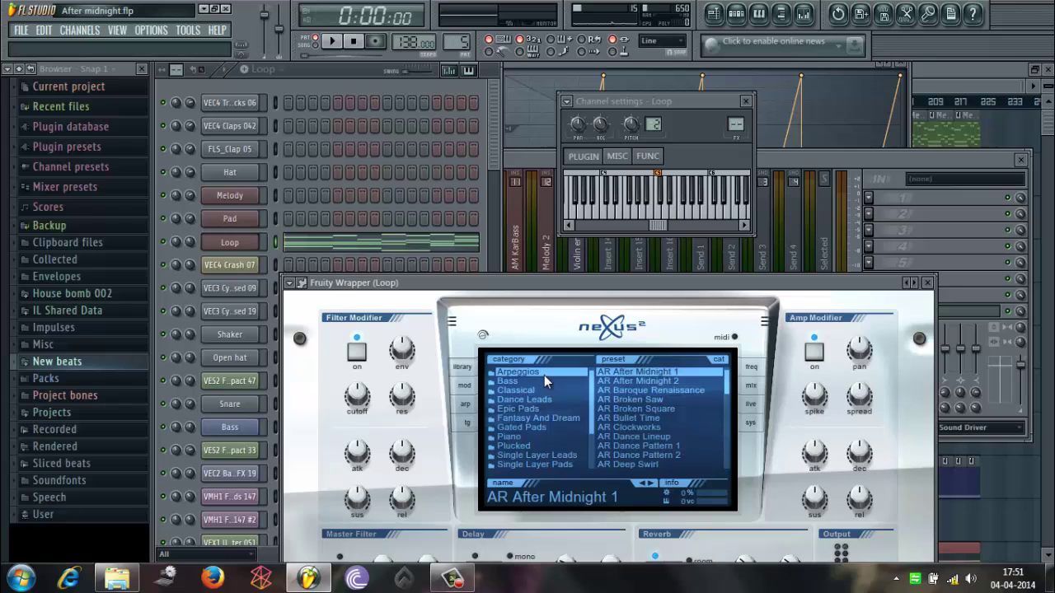
key("F5")
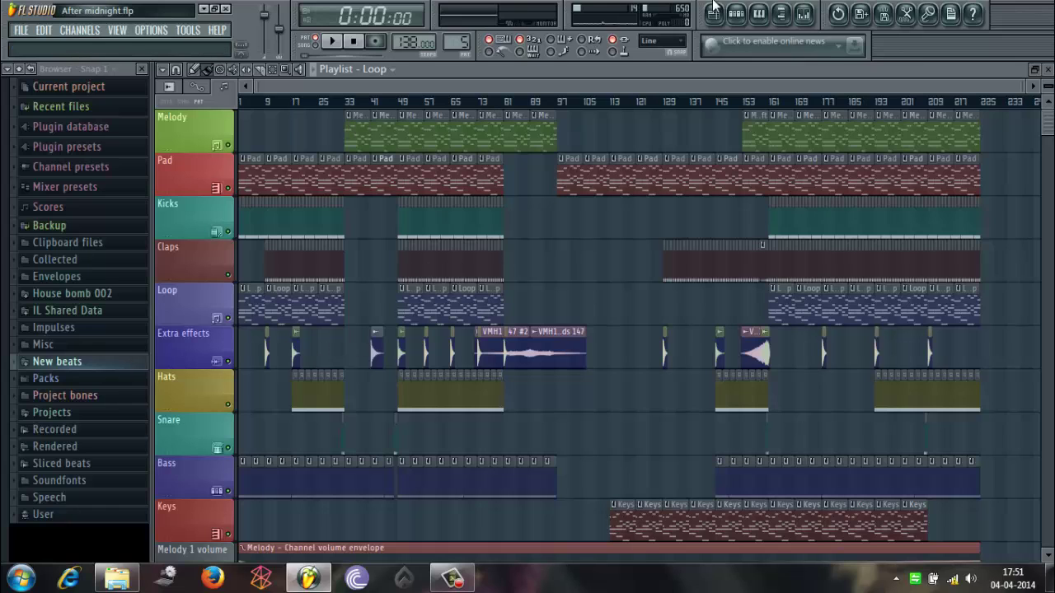
Step: Reopen the Loop channel's Nexus plugin, move its window fully into view to examine AR After Midnight 1, and close it
left_click(736, 14)
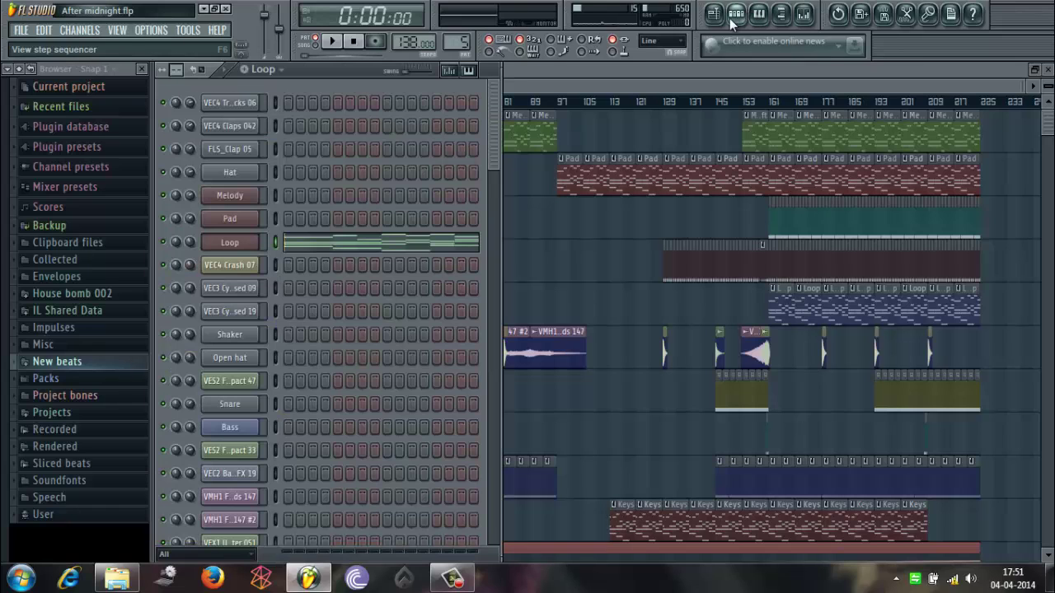
left_click(230, 244)
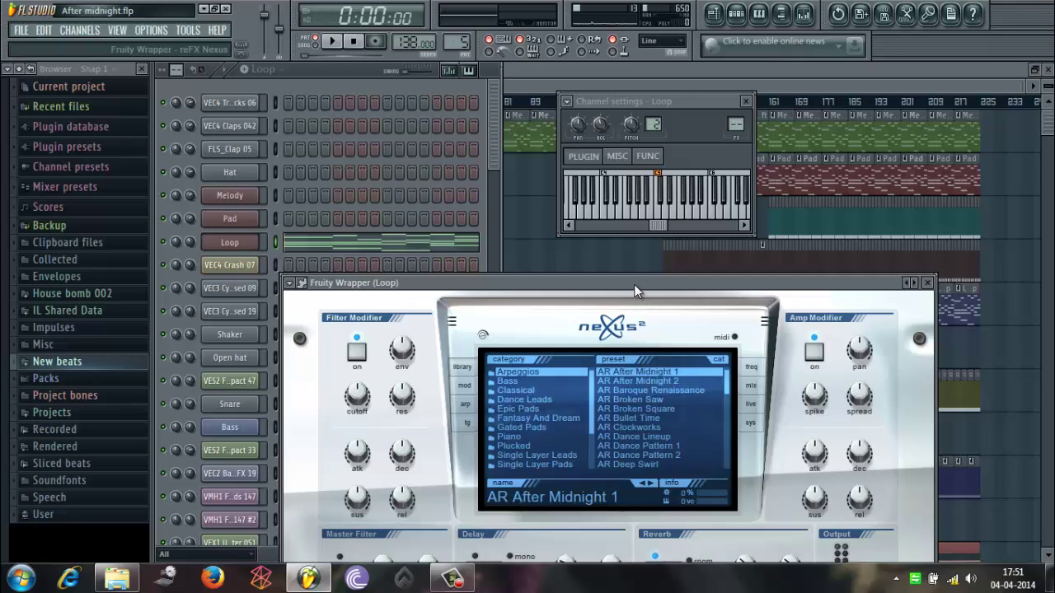
left_click_drag(633, 285, 658, 148)
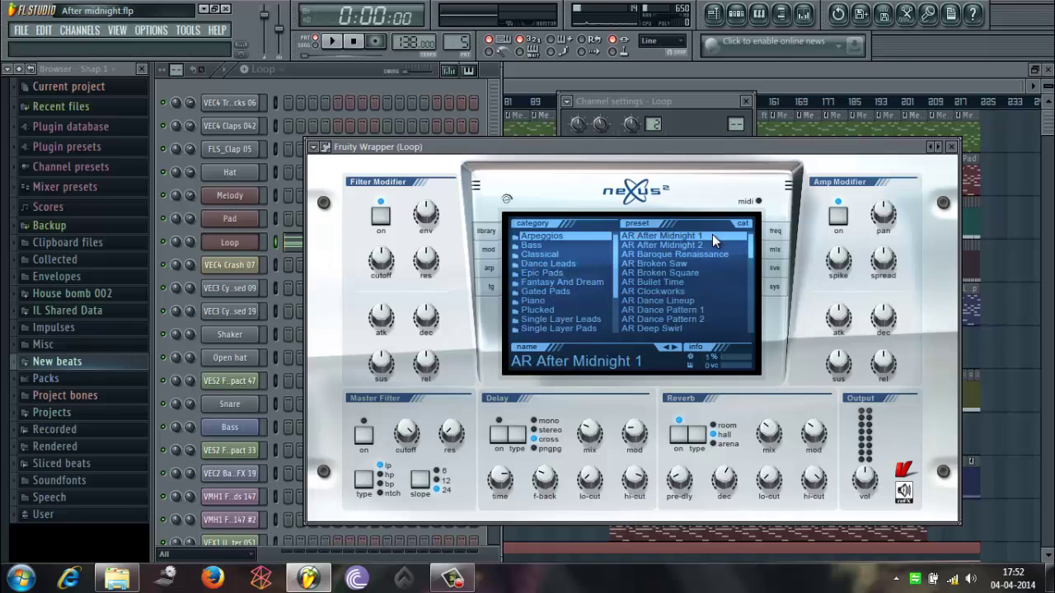
left_click(235, 245)
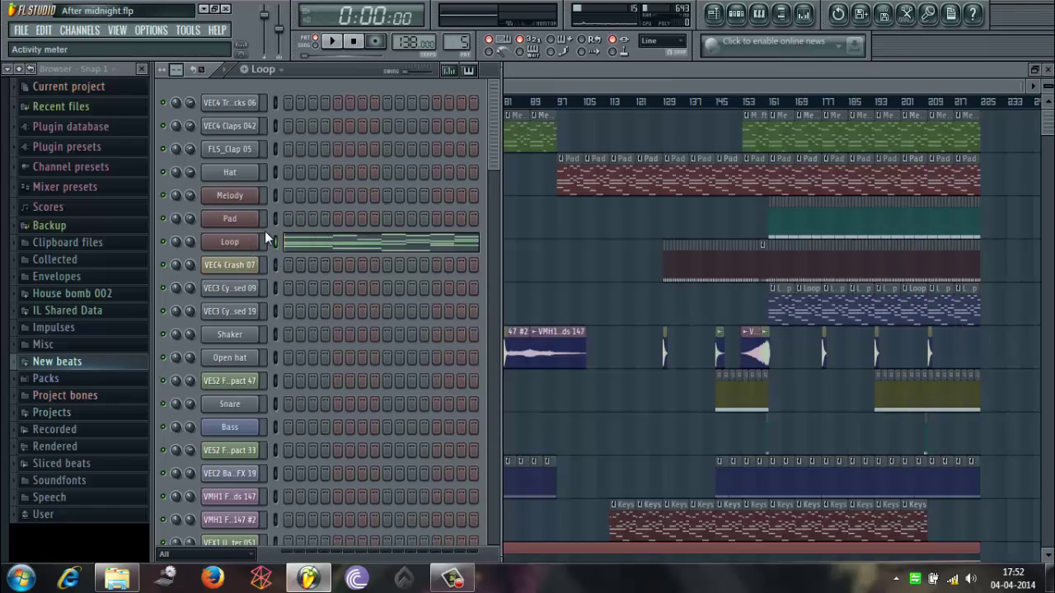
Step: Open the Loop channel's notes in the piano roll with all bars in view, removing the stray note placed in bar 6
right_click(239, 244)
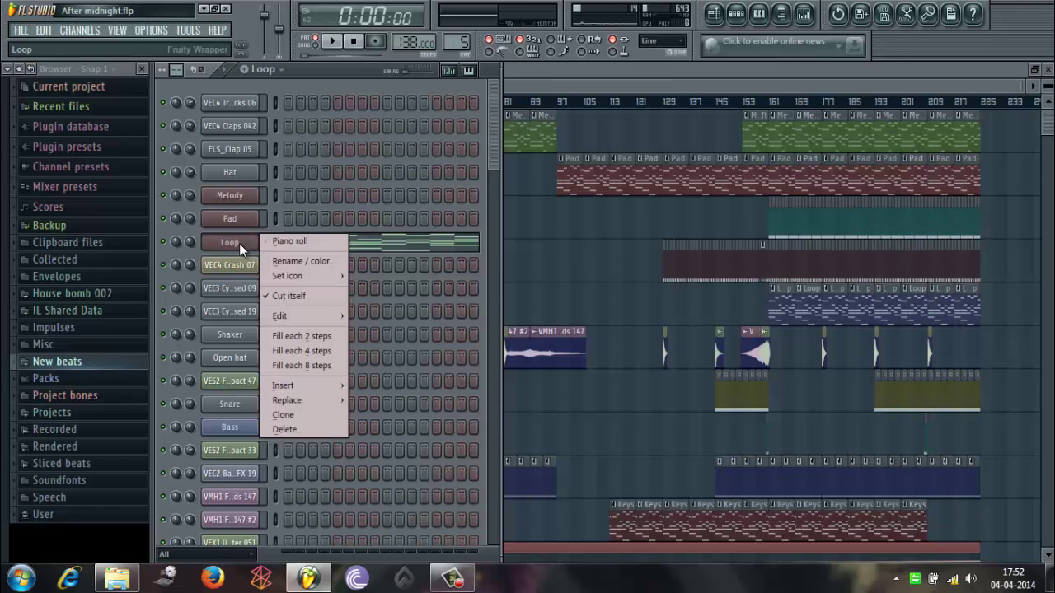
left_click(294, 241)
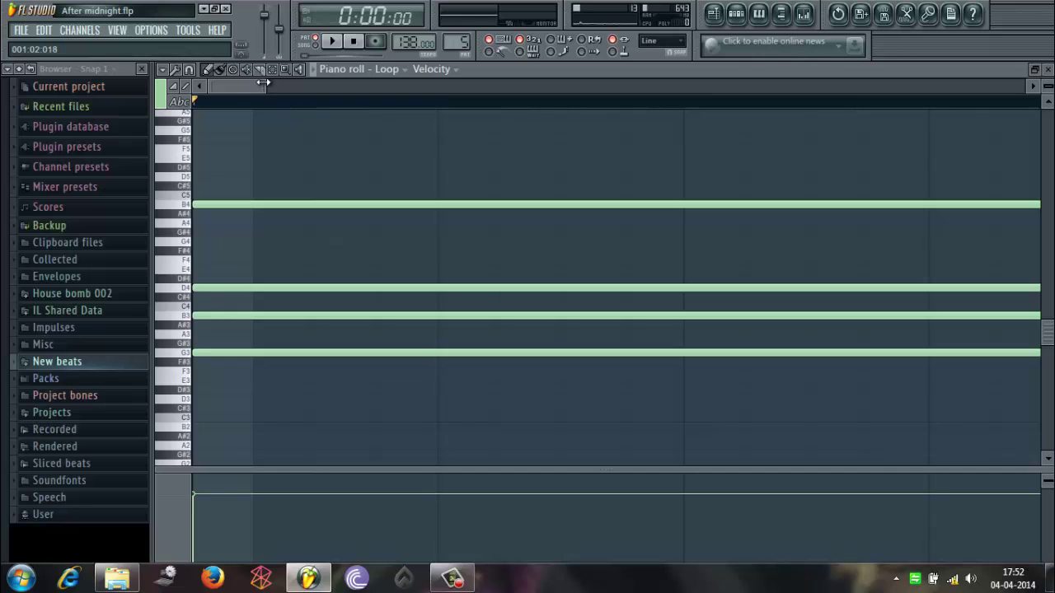
left_click_drag(264, 83, 994, 88)
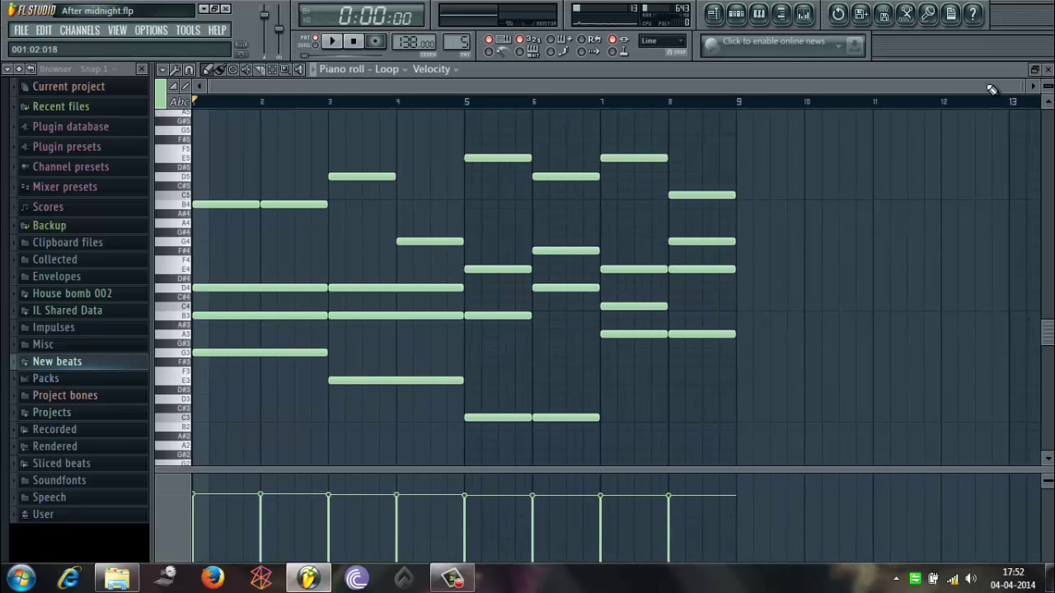
left_click(568, 137)
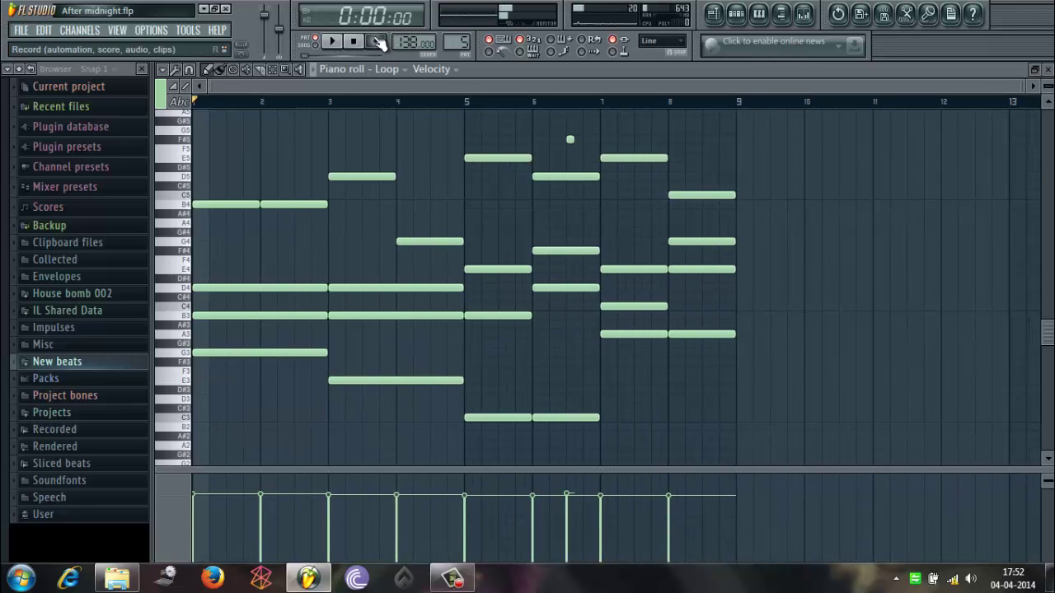
right_click(570, 138)
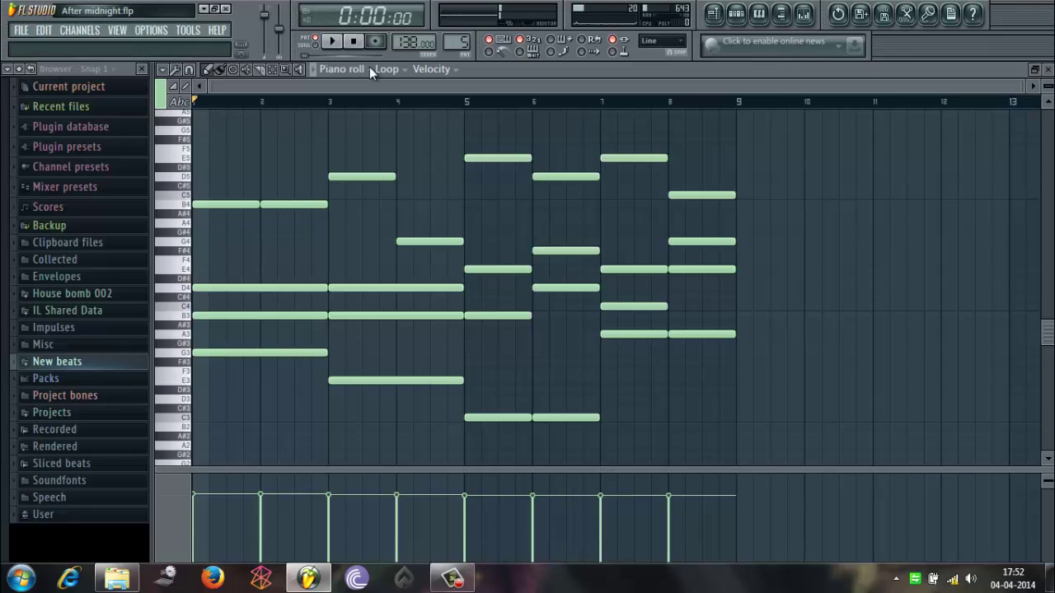
Step: Play the Loop pattern's chords in the piano roll, stop playback and close the piano roll
left_click(337, 42)
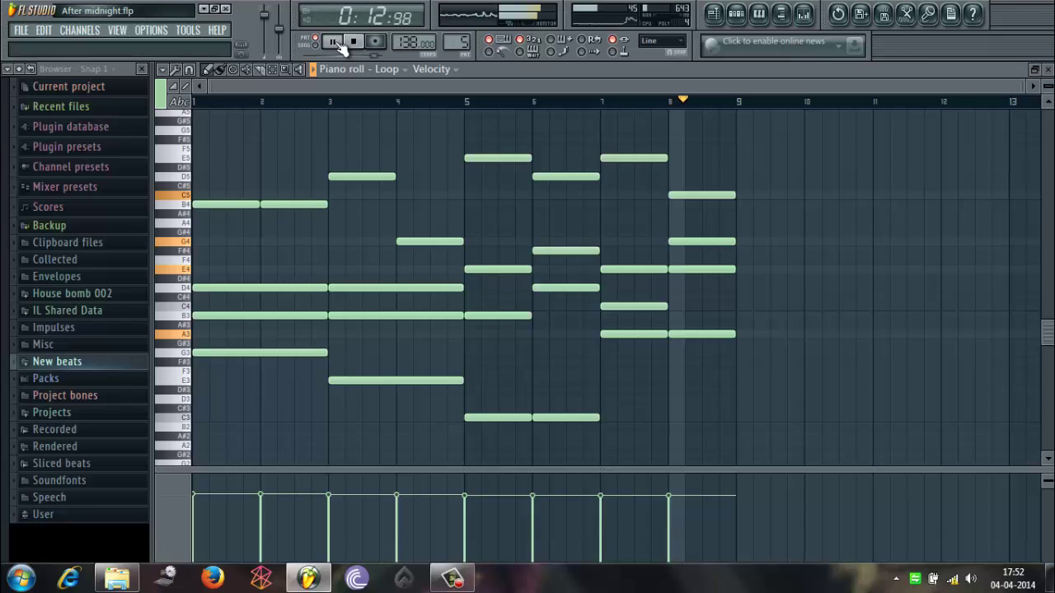
left_click(353, 42)
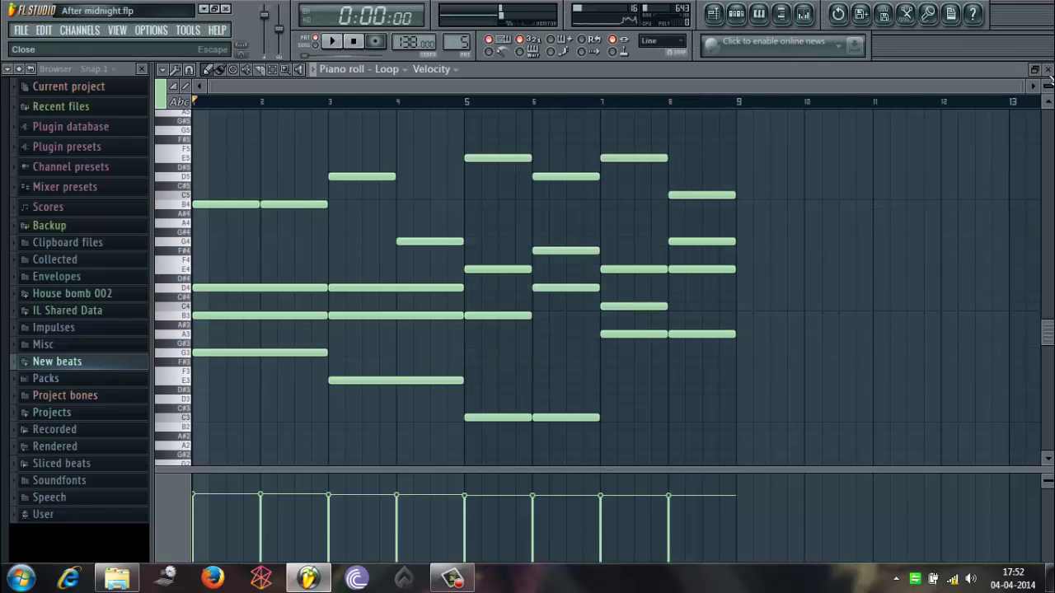
left_click(1048, 69)
Step: Show the mixer, start and pause playback briefly, switch to the Hats pattern and stop playback
left_click(803, 15)
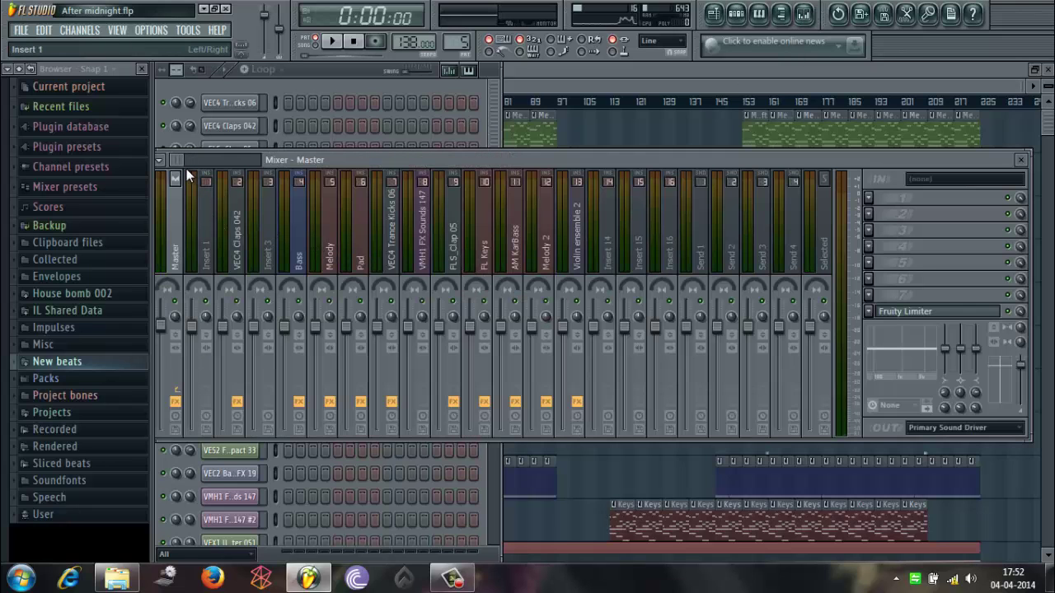
left_click(332, 43)
left_click(332, 43)
left_click(335, 70)
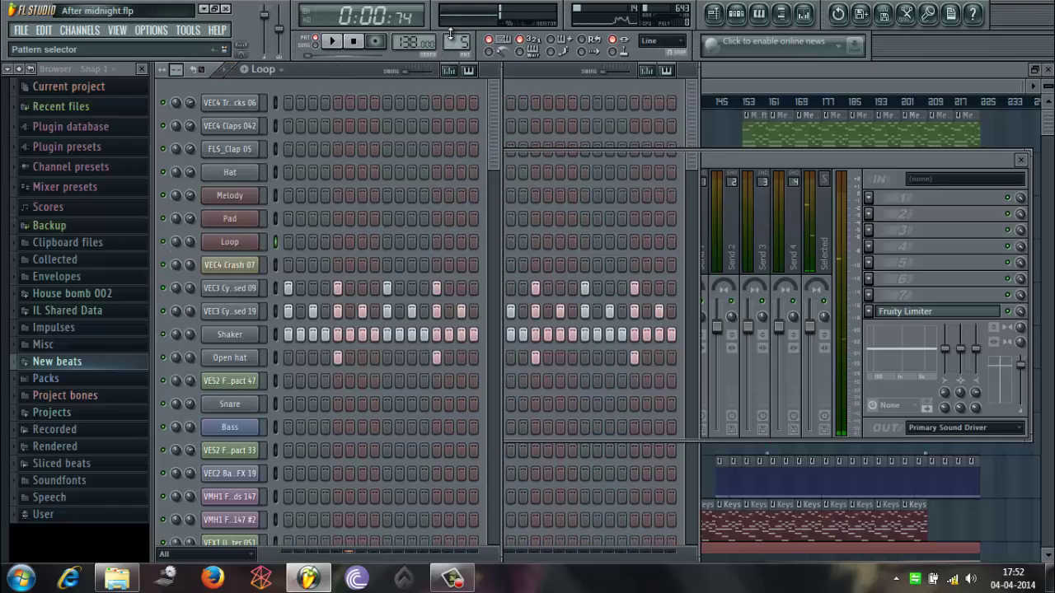
left_click_drag(450, 34, 450, 37)
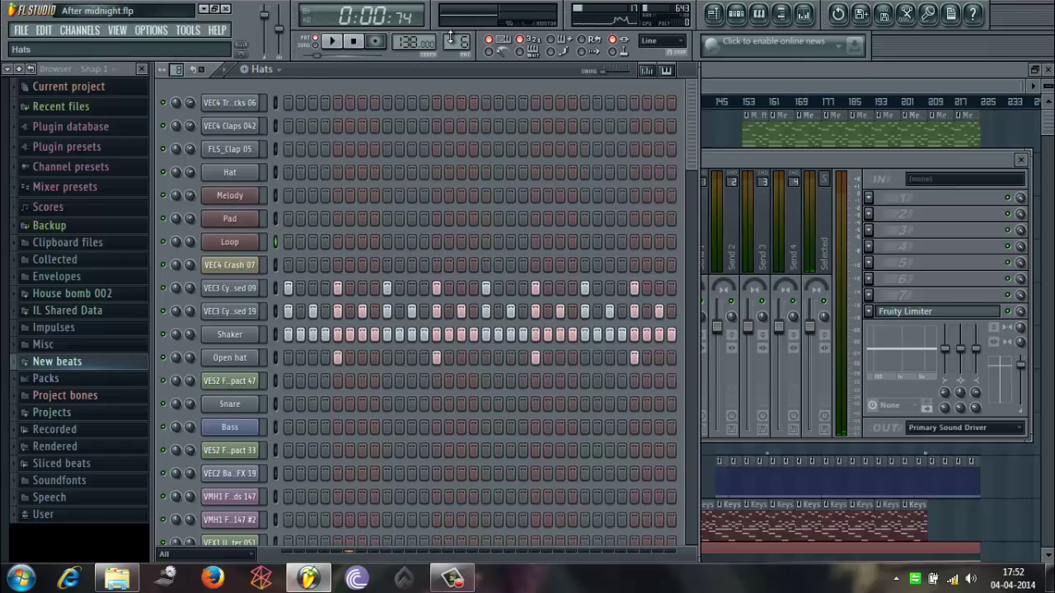
left_click(353, 41)
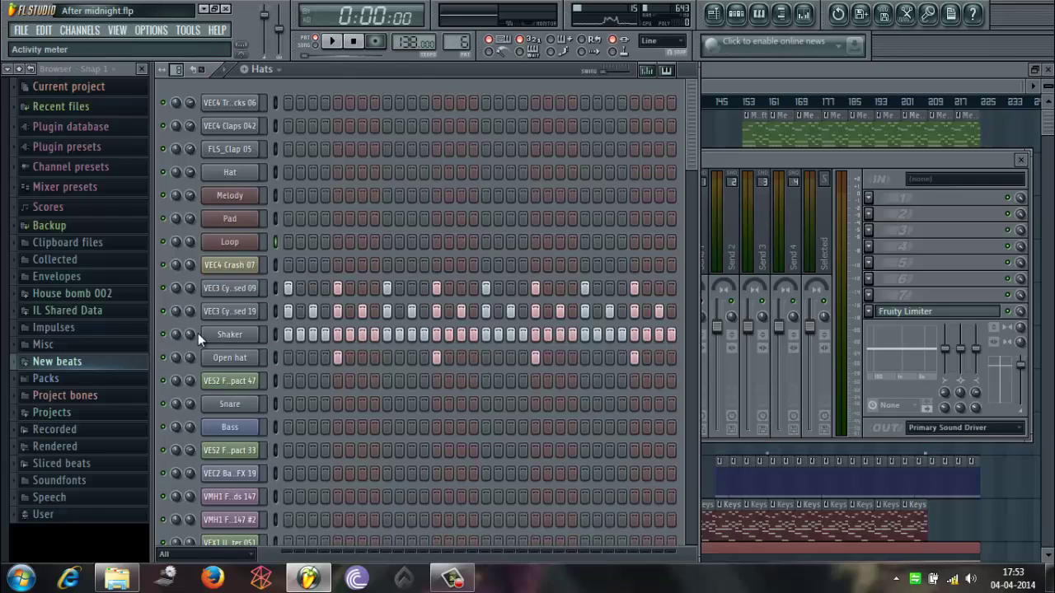
Step: Check the mixer tracks, return to the step sequencer, play the Hats pattern and pause it
left_click(798, 163)
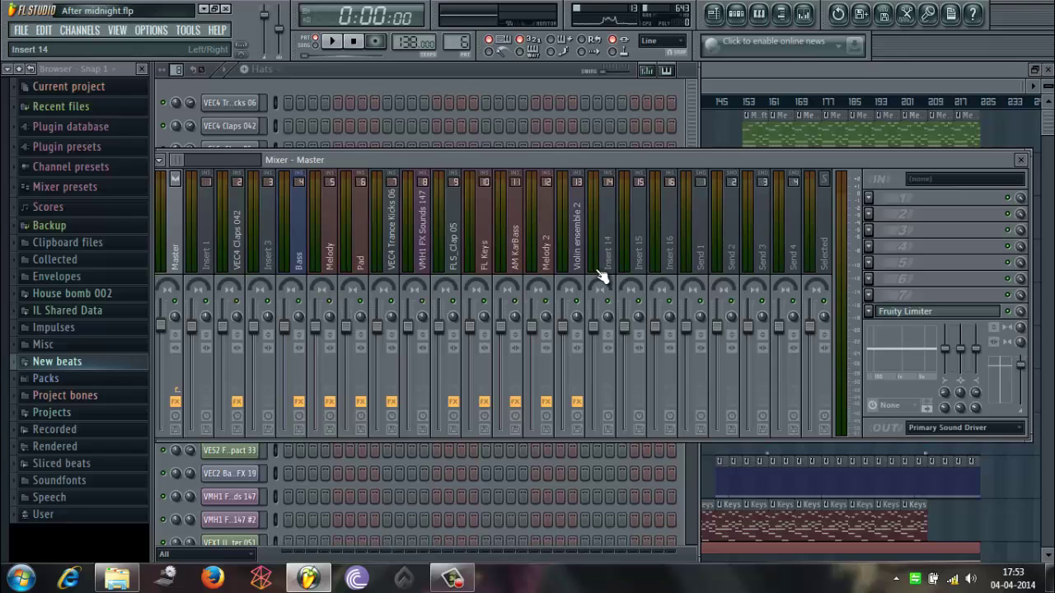
left_click(479, 73)
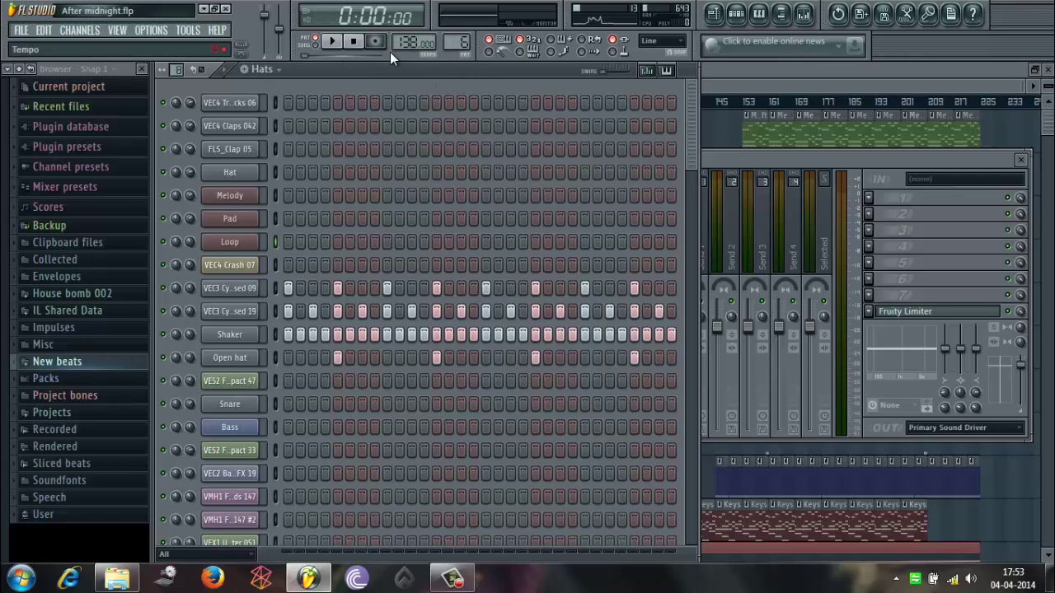
left_click(334, 41)
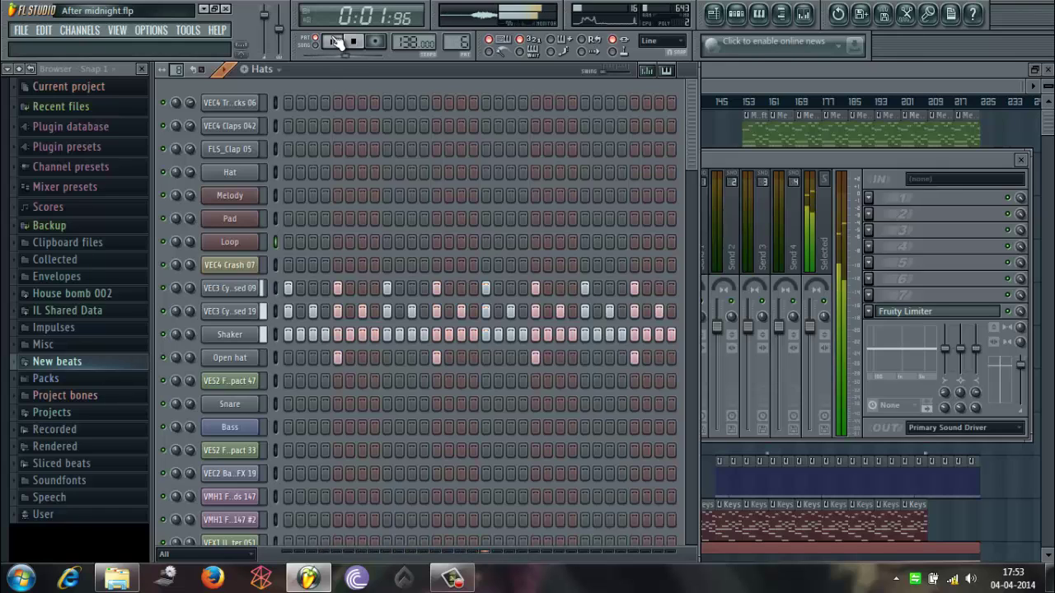
left_click(335, 42)
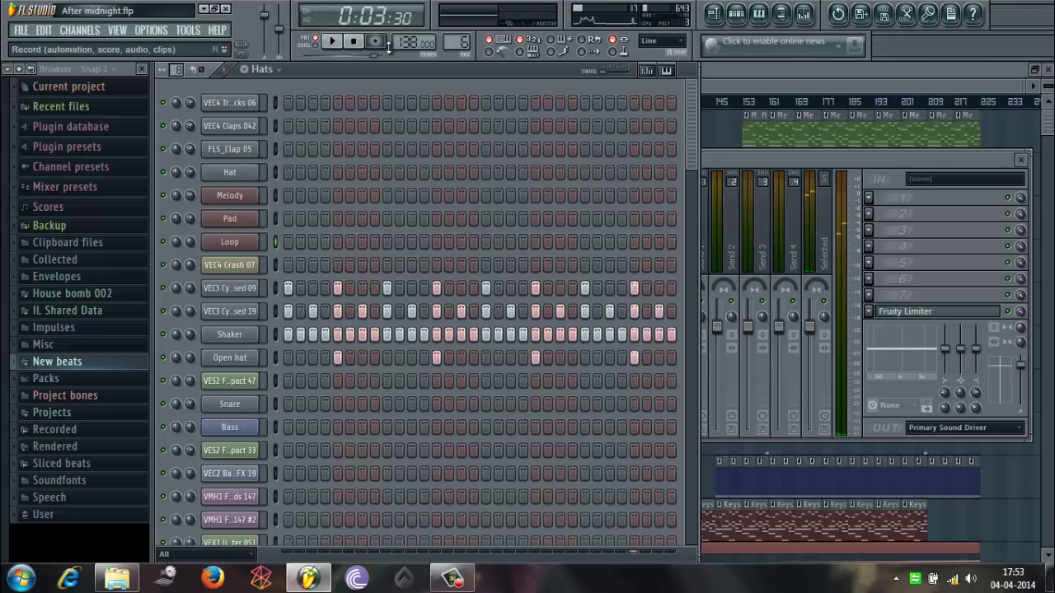
Step: Look through the patterns to Snare roll, stop playback and bring up the playlist arrangement
scroll(455, 43, "down", 2)
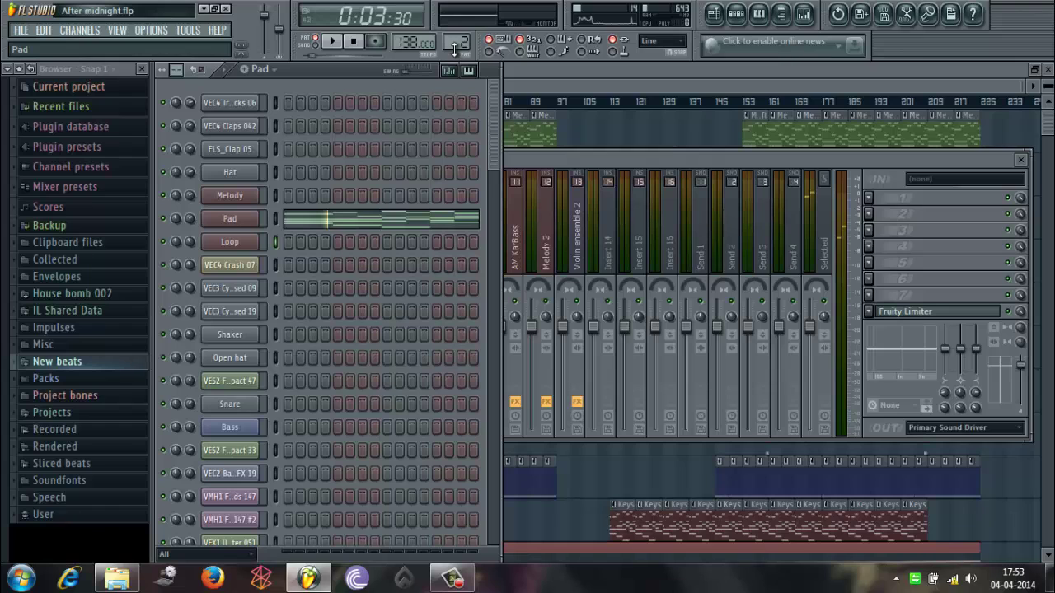
left_click_drag(466, 41, 468, 552)
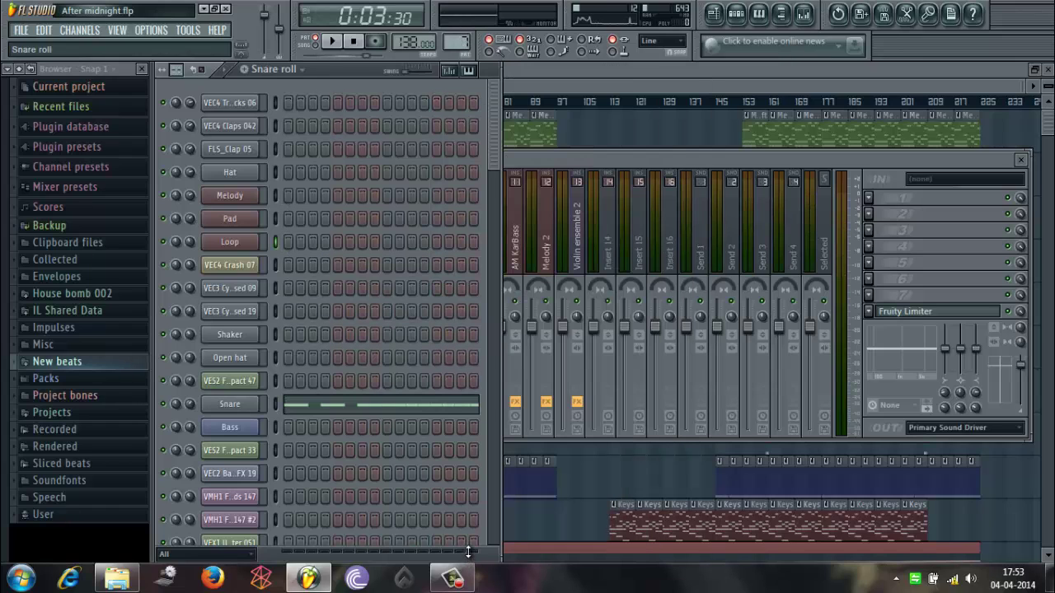
left_click(356, 42)
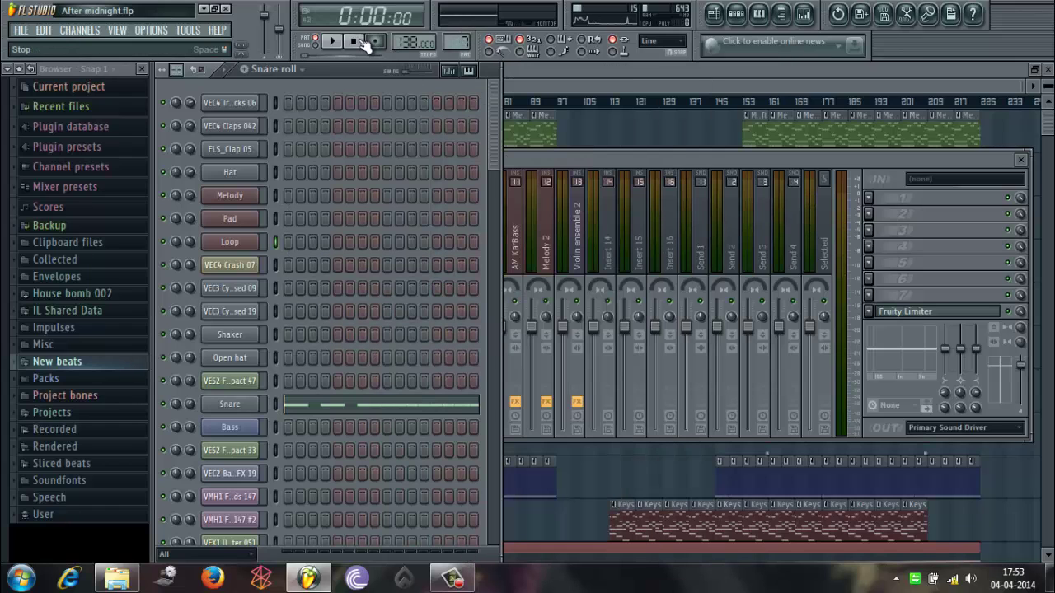
left_click(566, 88)
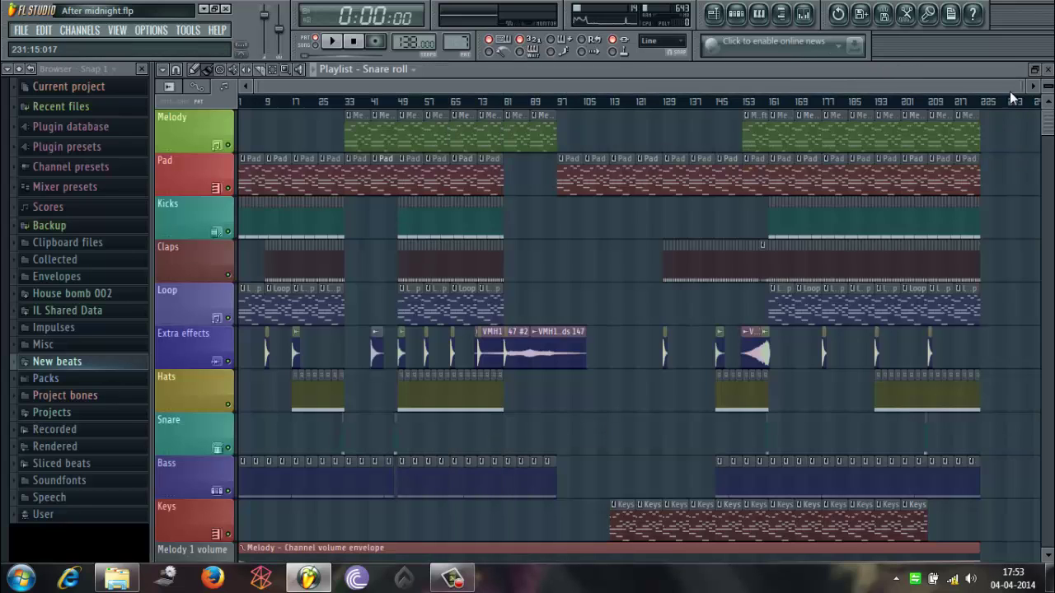
Step: Examine the arrangement around the Snare clips in the playlist, return to the step sequencer and briefly play the Snare roll pattern
left_click_drag(1024, 88, 376, 81)
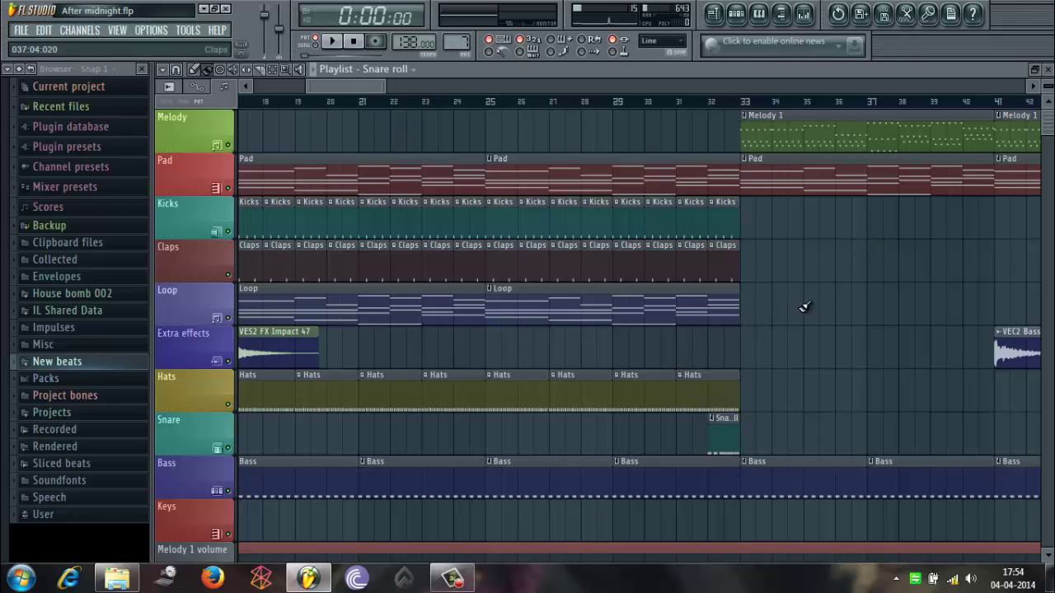
left_click_drag(384, 86, 997, 116)
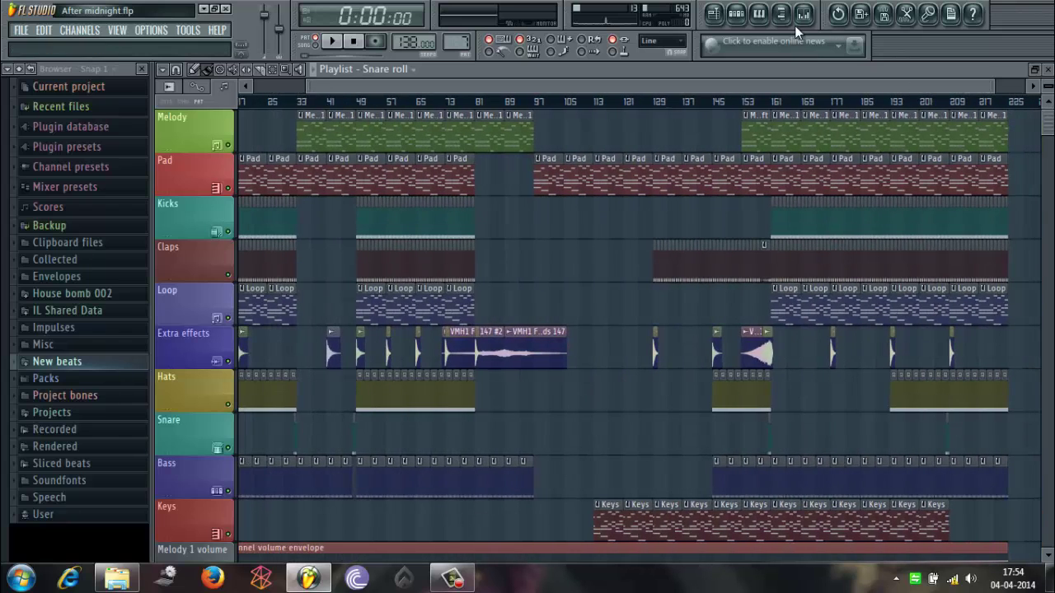
left_click(736, 13)
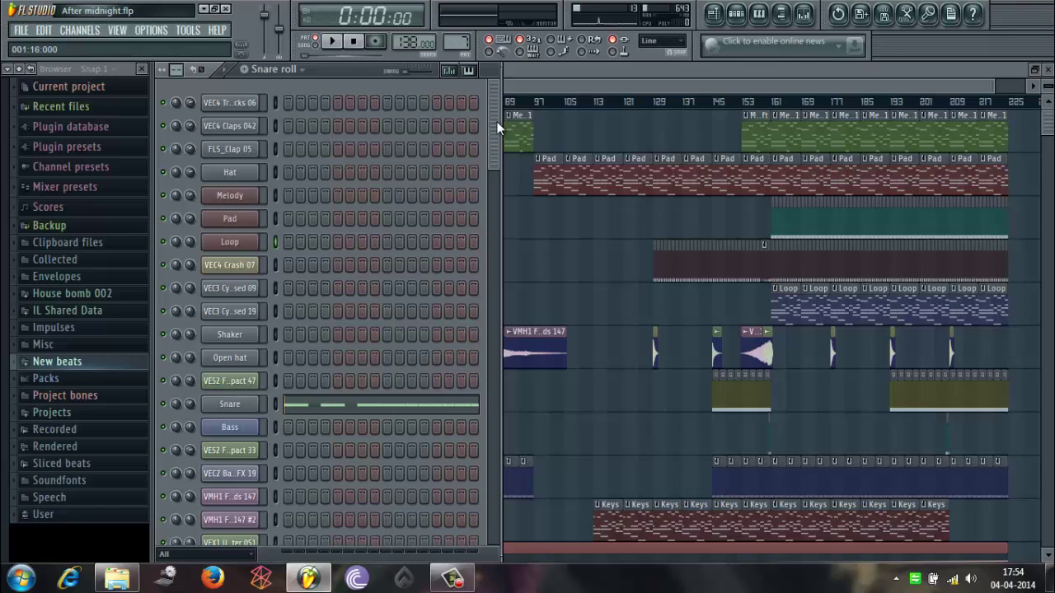
left_click(343, 41)
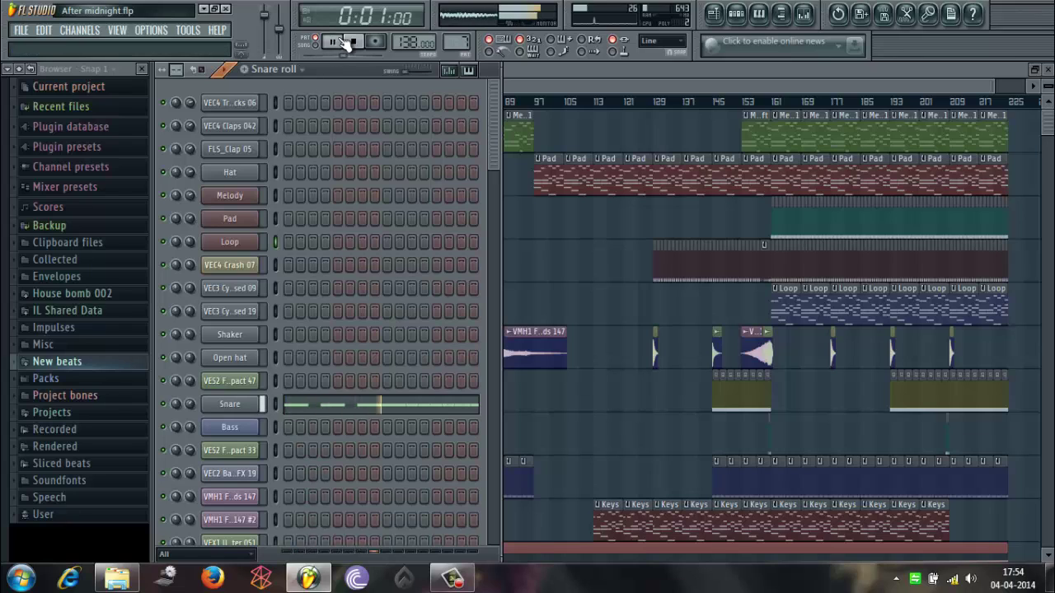
left_click(348, 42)
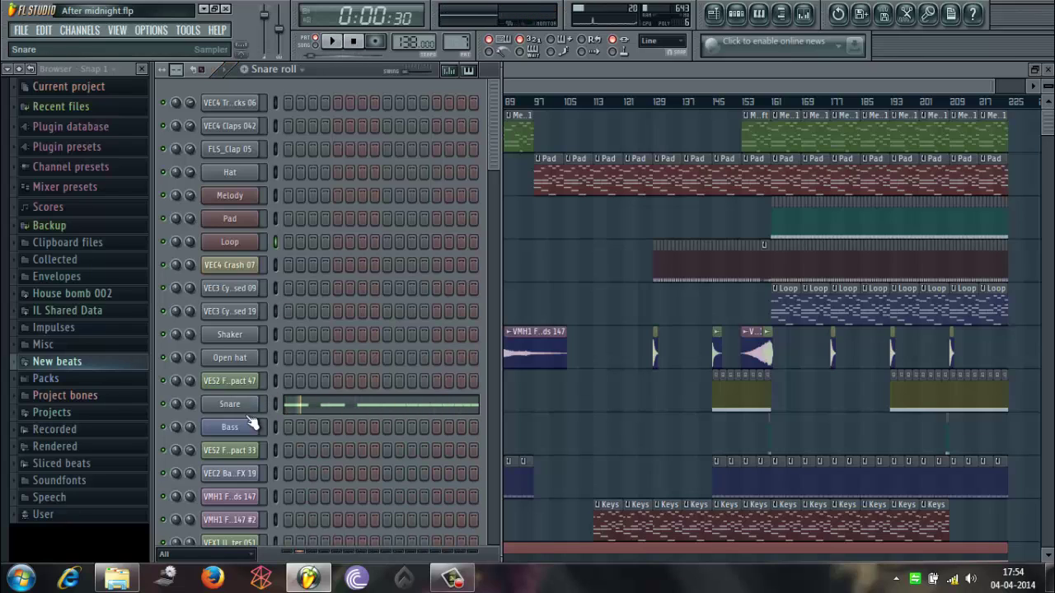
Step: Show the Snare channel's full roll in the piano roll, play it back, stop and close the piano roll
right_click(236, 403)
left_click(288, 337)
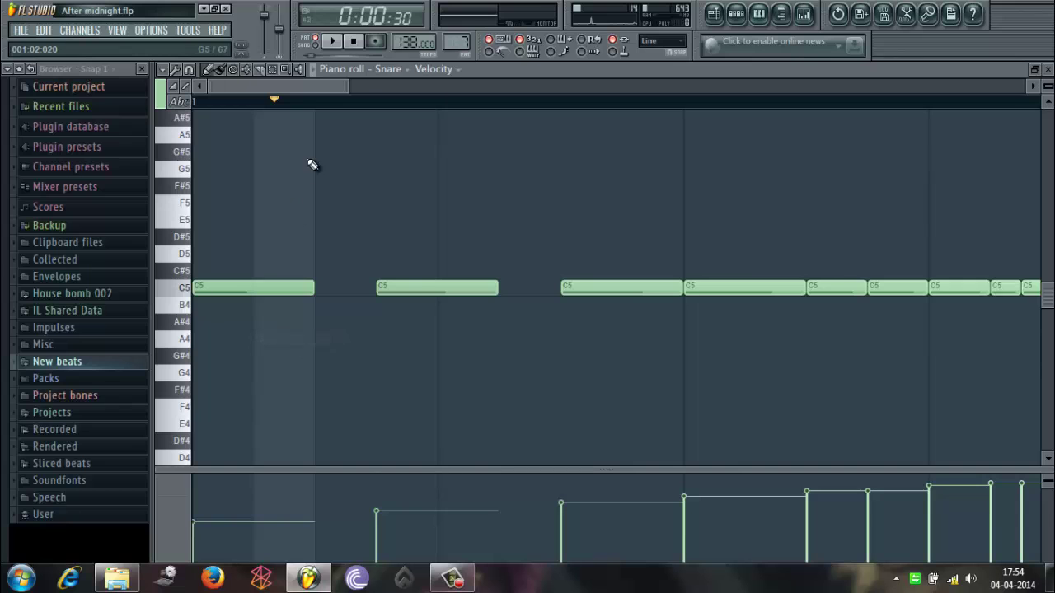
left_click_drag(348, 85, 857, 87)
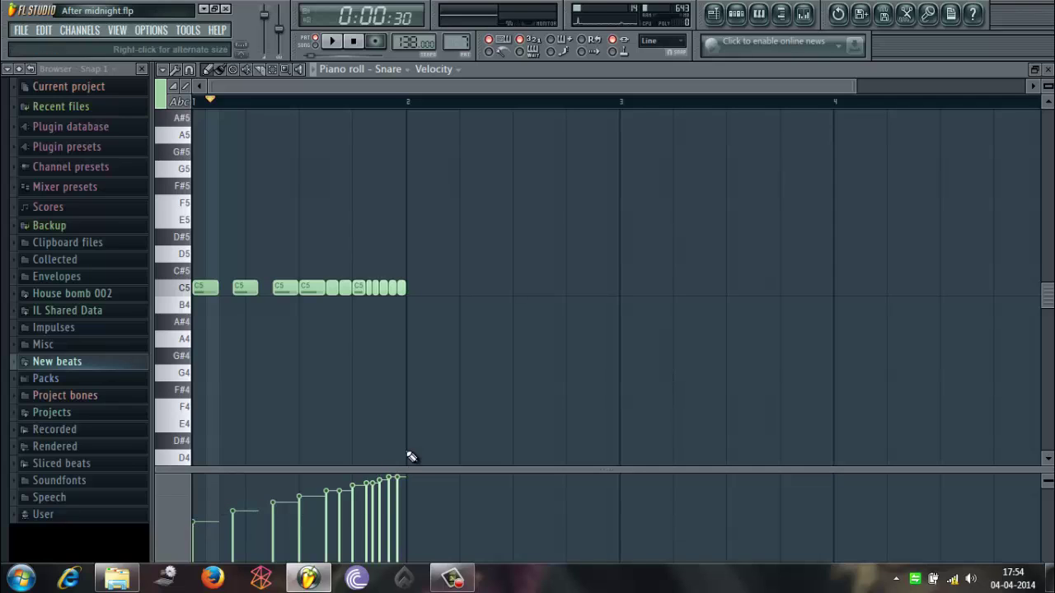
left_click(360, 42)
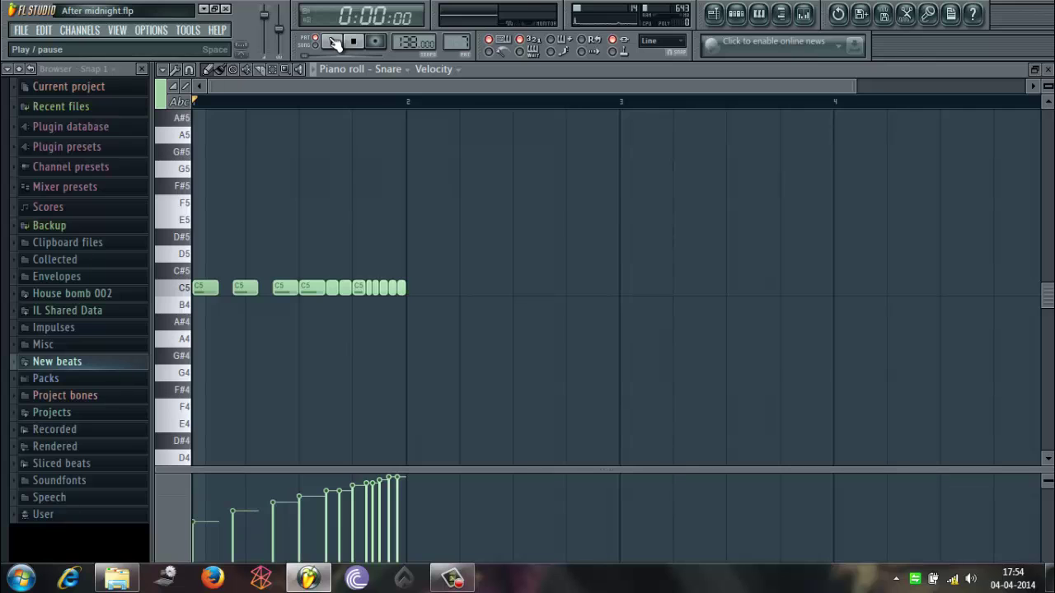
left_click(334, 43)
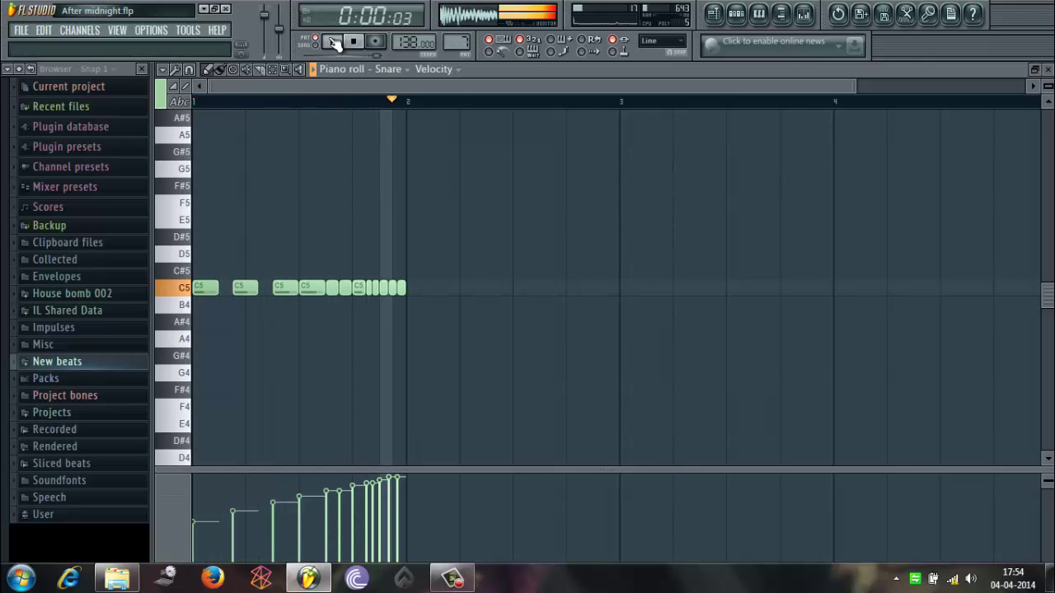
left_click(334, 43)
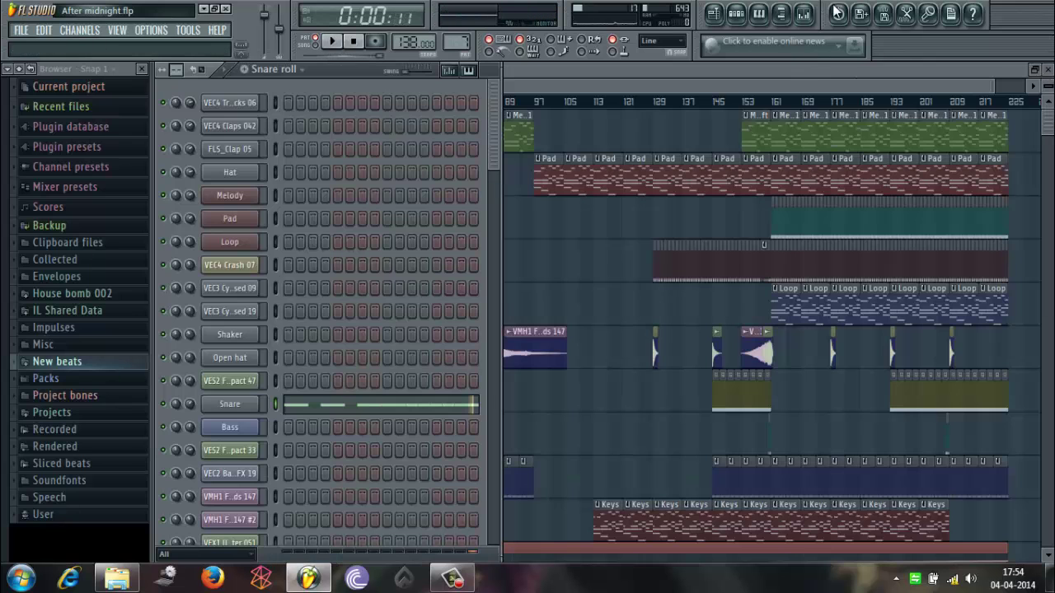
left_click(1048, 69)
Step: Show the mixer while playing Snare roll briefly, switch to the Bass pattern and stop playback
left_click(808, 18)
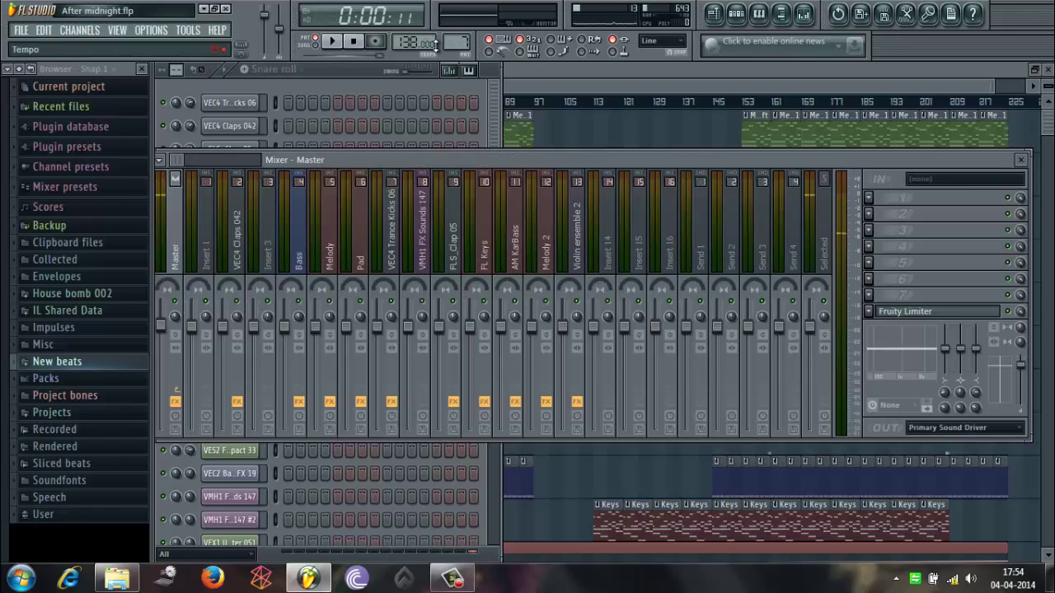
left_click(332, 42)
left_click(332, 41)
left_click(288, 68)
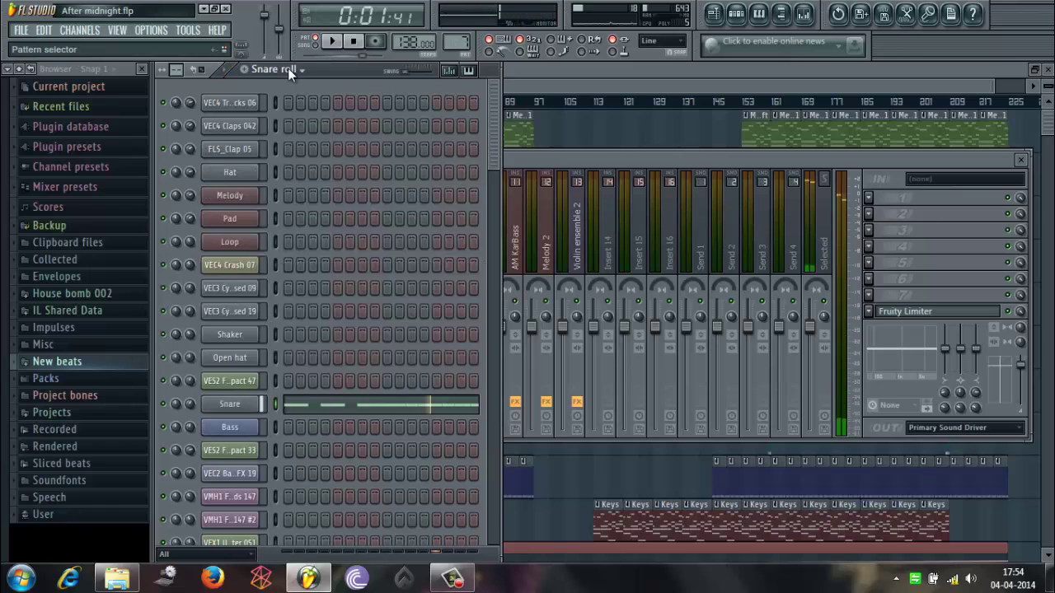
left_click(272, 189)
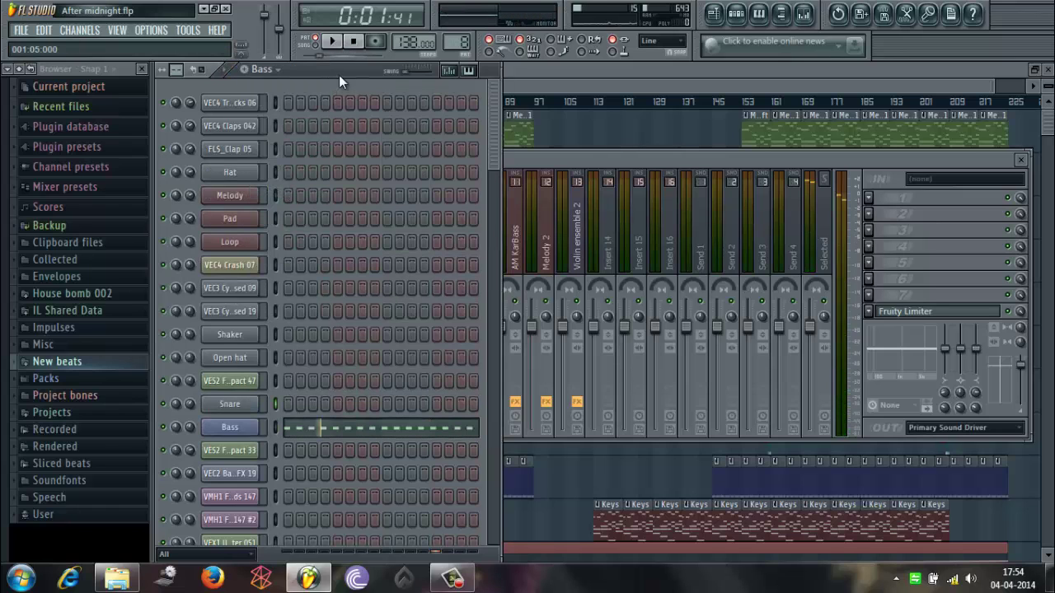
scroll(493, 145, "down", 1)
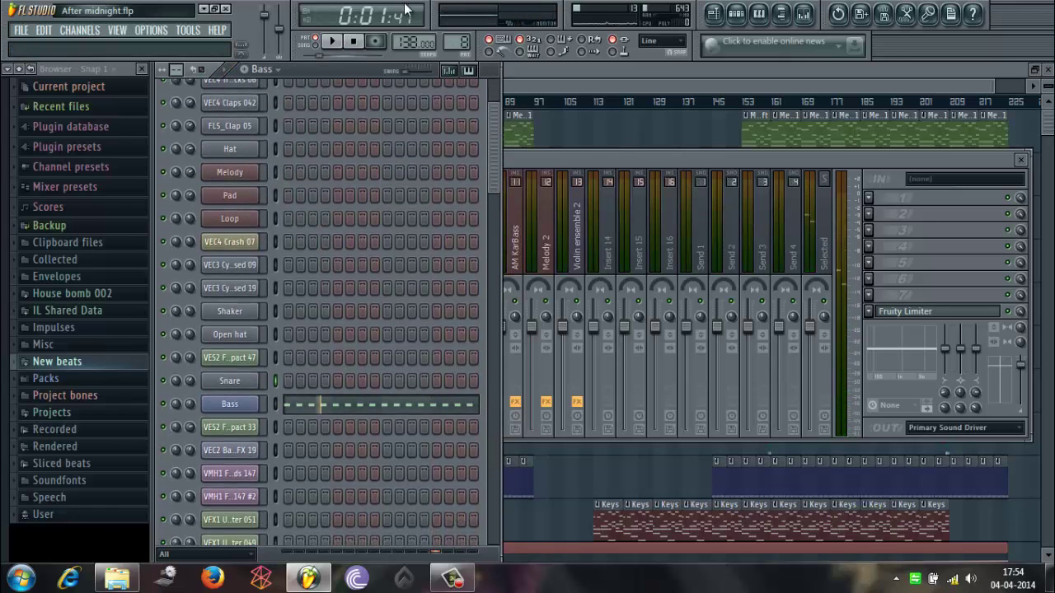
left_click(355, 41)
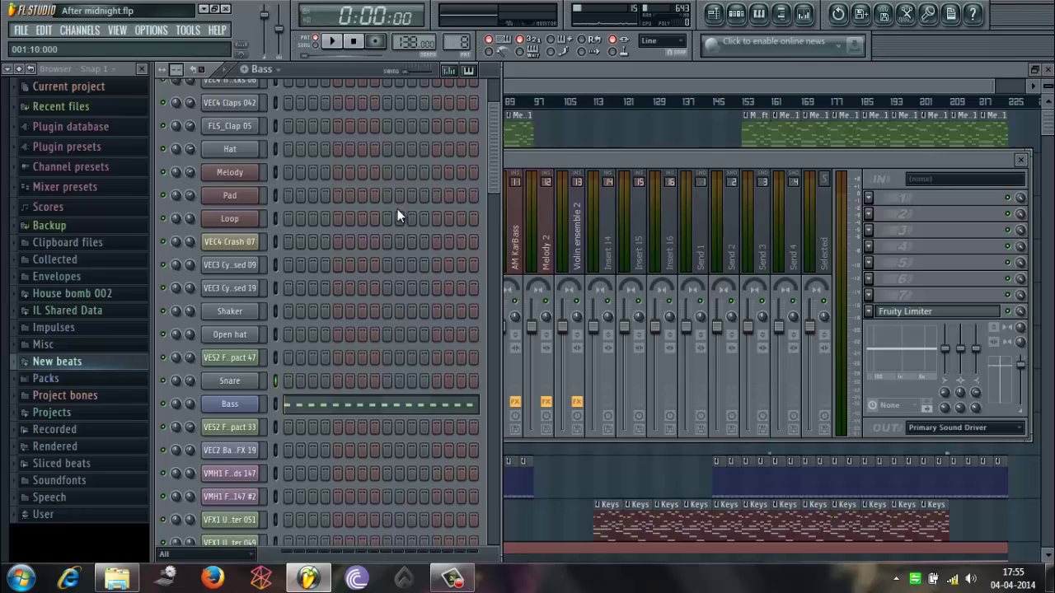
Step: Play and stop the Bass pattern, and check the Fruity PanOMatic effect on the Bass mixer track
left_click(333, 42)
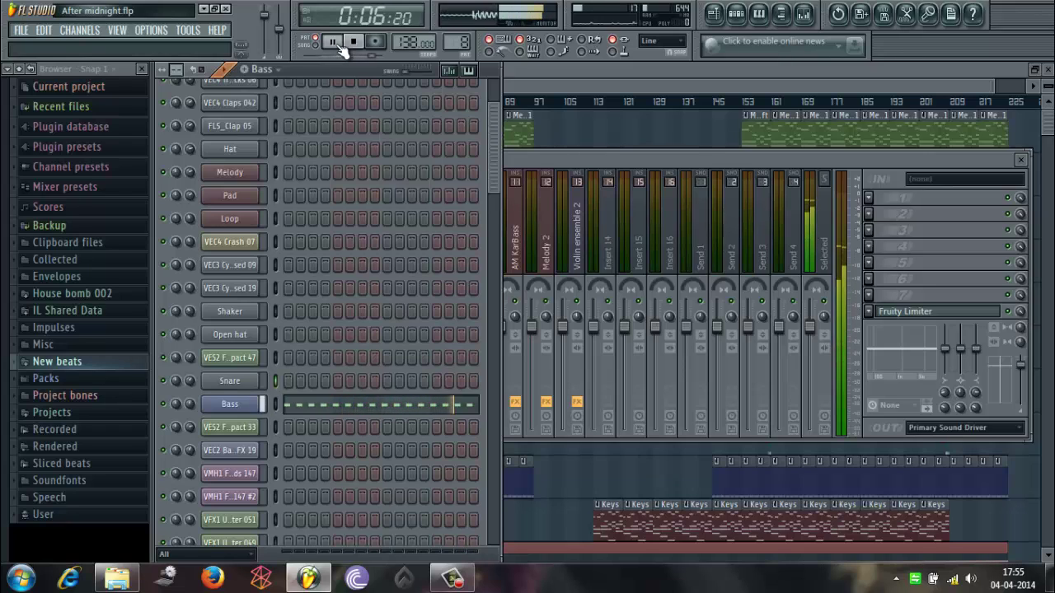
left_click(352, 43)
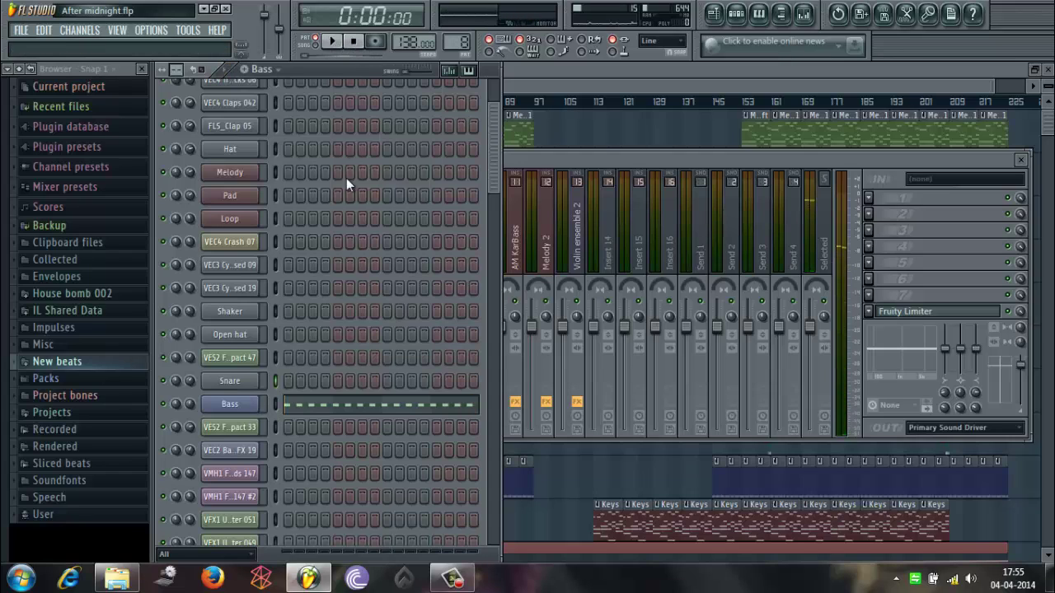
left_click(621, 158)
left_click(300, 241)
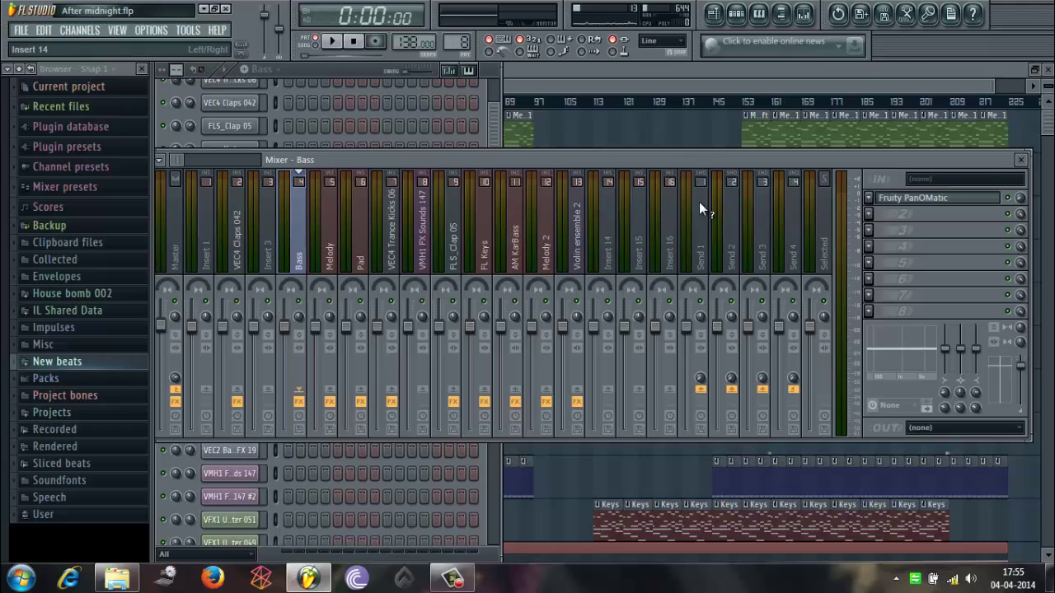
left_click(969, 206)
left_click(363, 78)
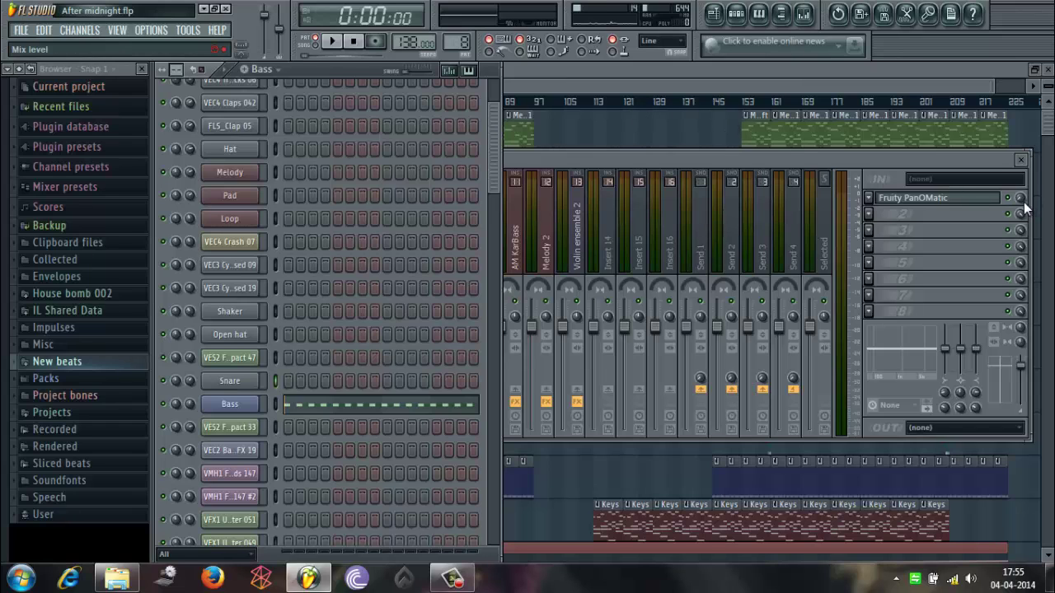
Step: Look over the playlist and mixer, return to the step sequencer and briefly play the Bass pattern
left_click(875, 90)
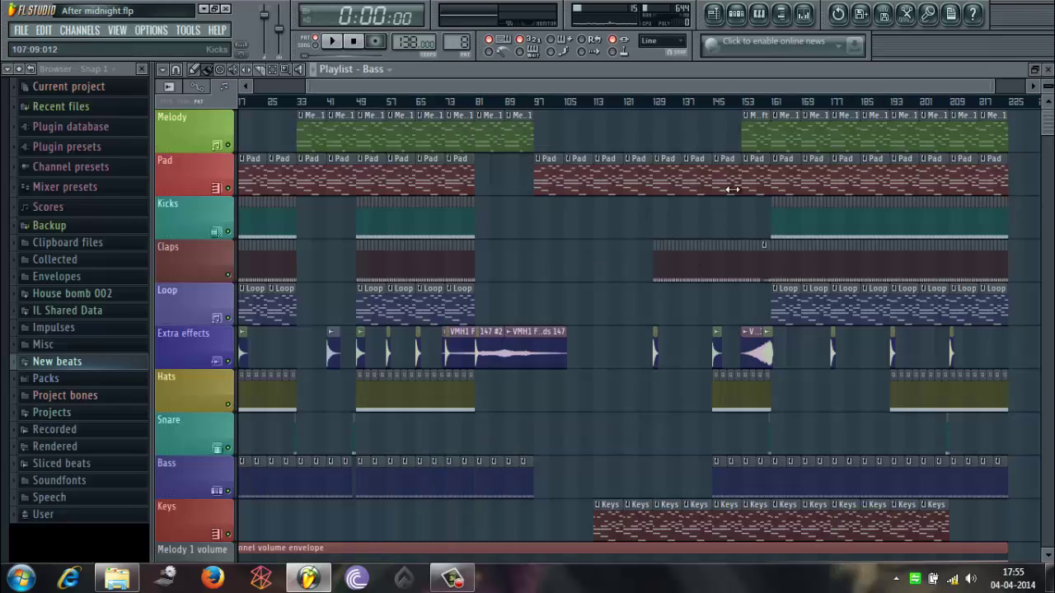
left_click(814, 25)
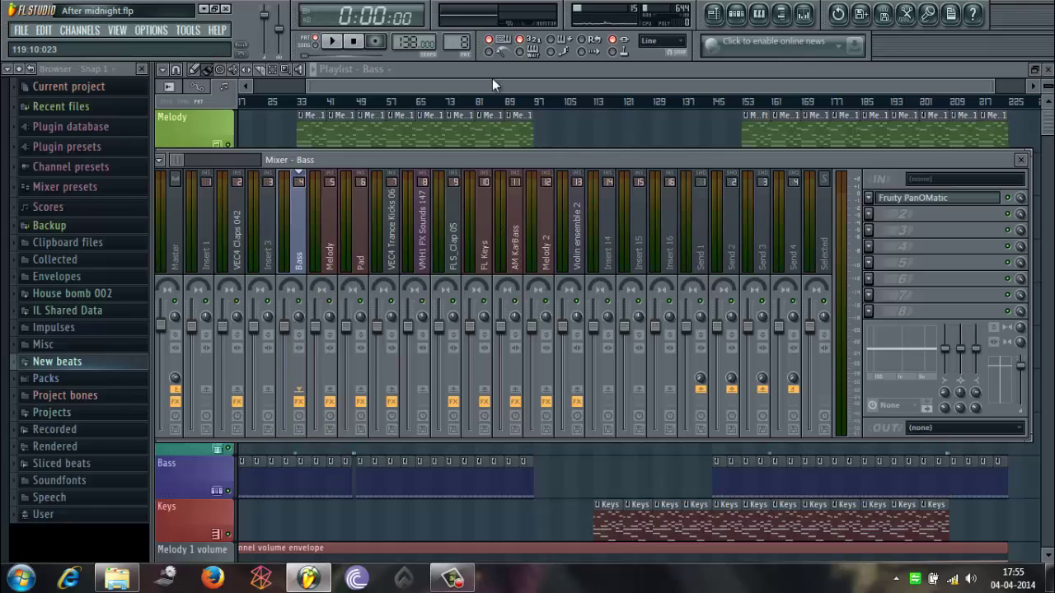
left_click(738, 24)
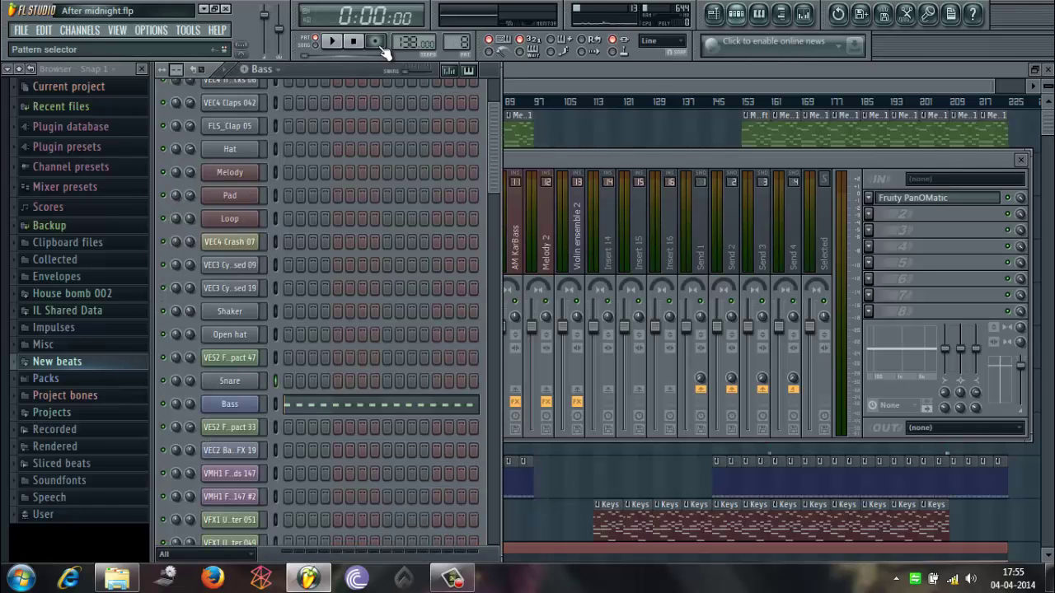
left_click(333, 42)
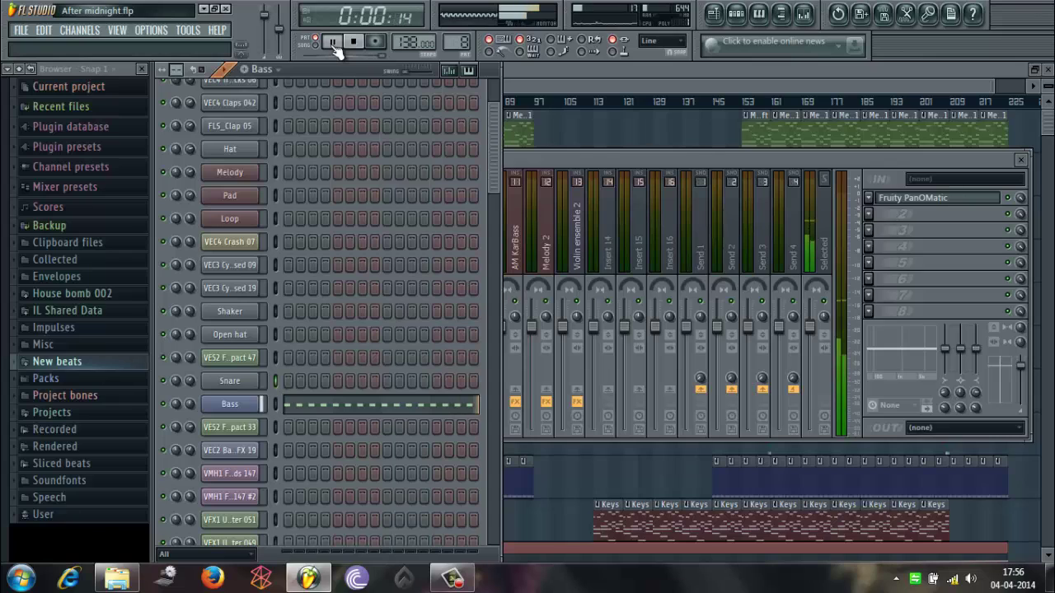
left_click(334, 43)
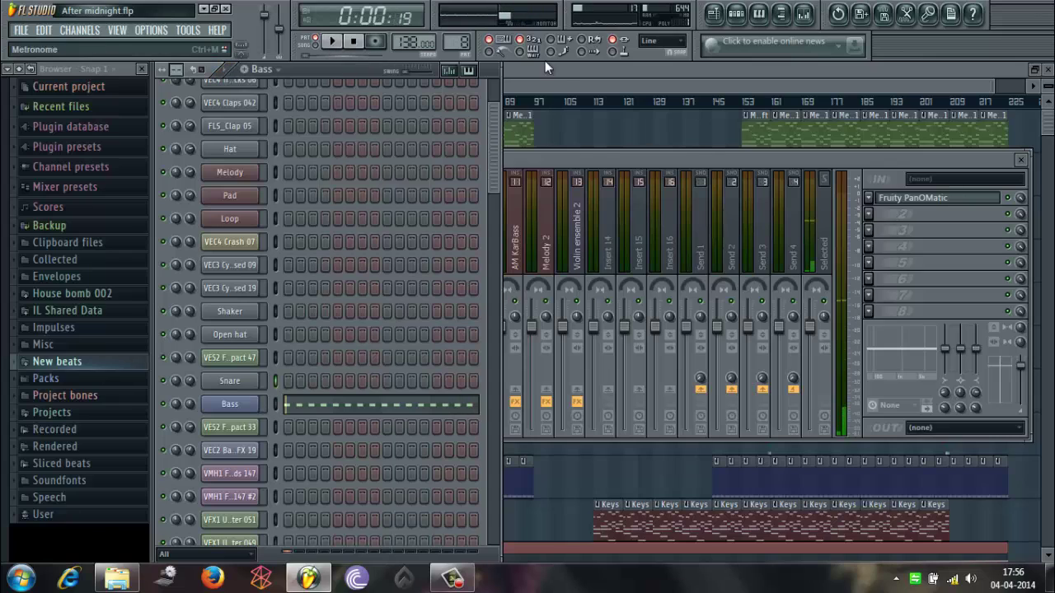
Step: Review the Bass mixer track and the playlist arrangement, reset playback to the start and return to the step sequencer
left_click(1022, 198)
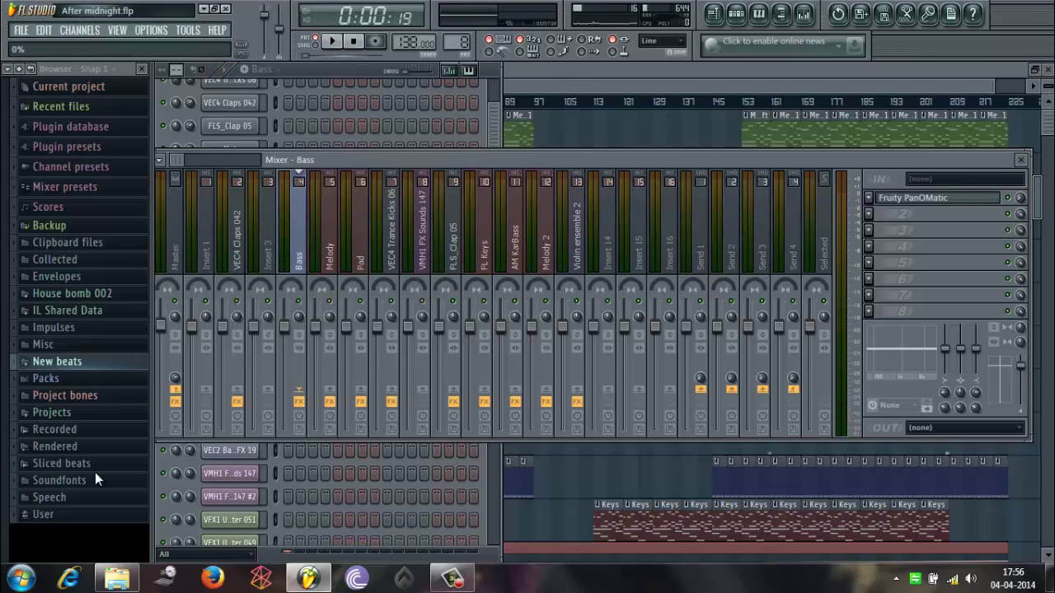
left_click(960, 91)
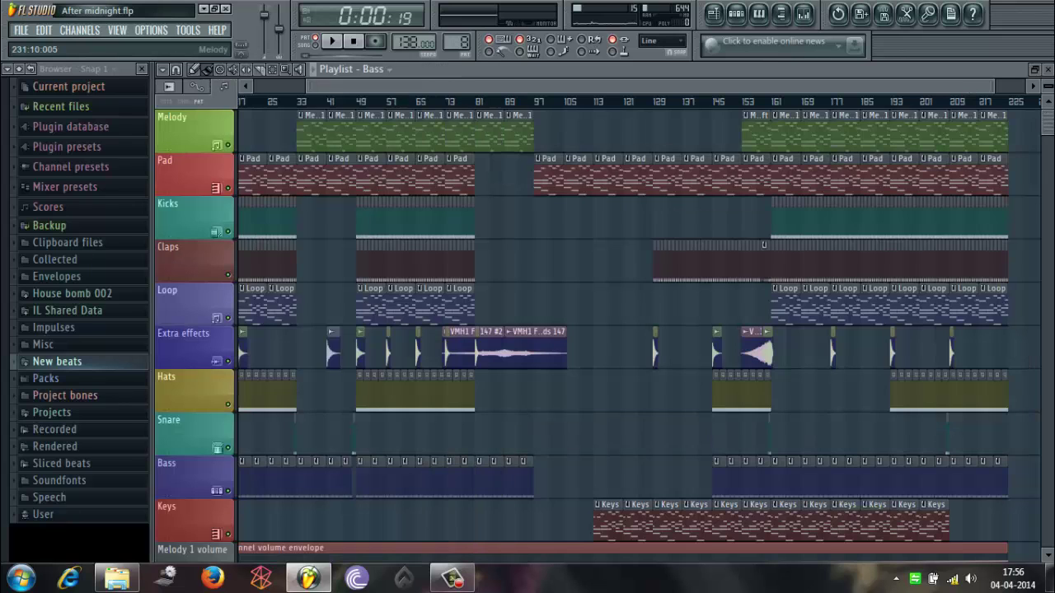
mouse_move(1049, 126)
left_mouse_down()
mouse_move(1049, 151)
mouse_move(1049, 124)
left_mouse_up()
left_click(759, 12)
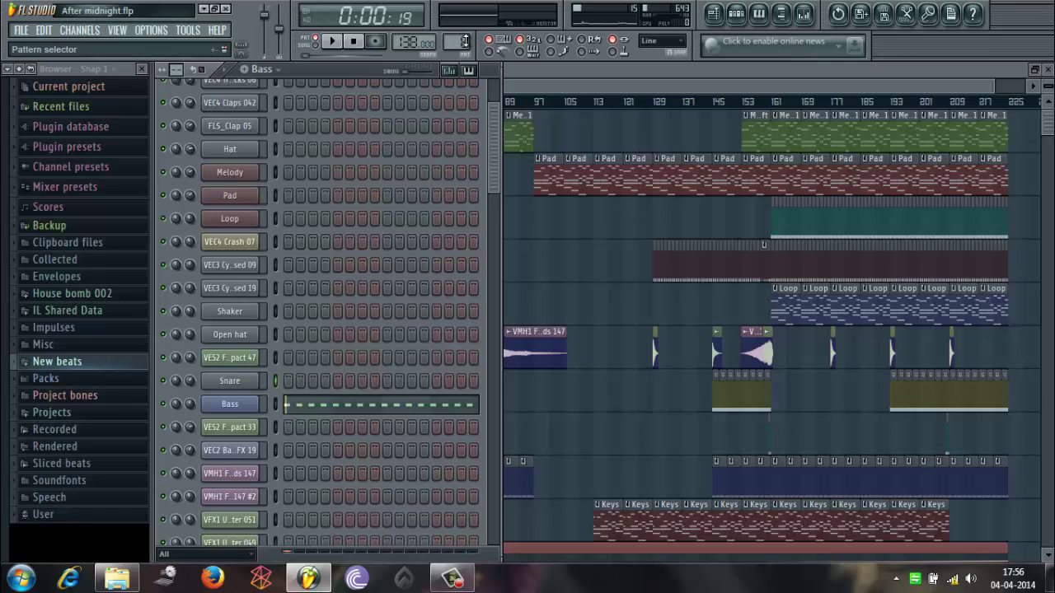
left_click(353, 41)
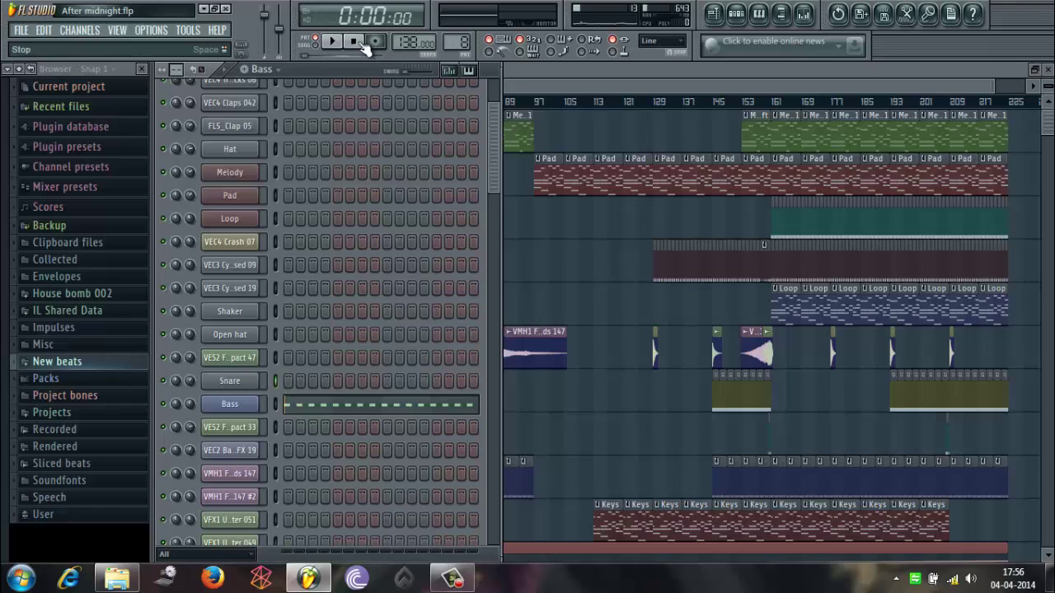
left_click(592, 86)
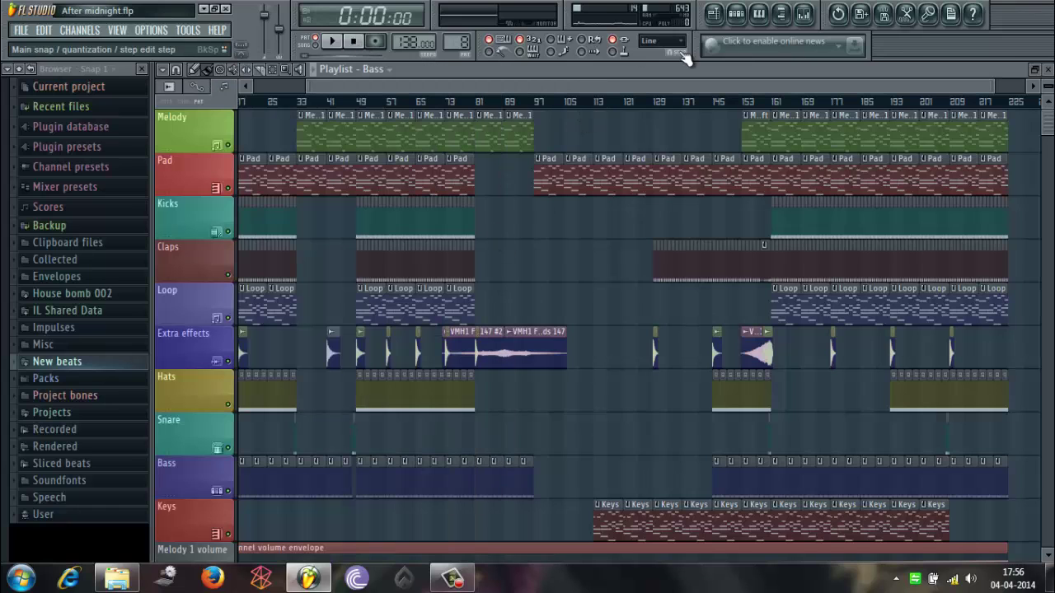
left_click(736, 13)
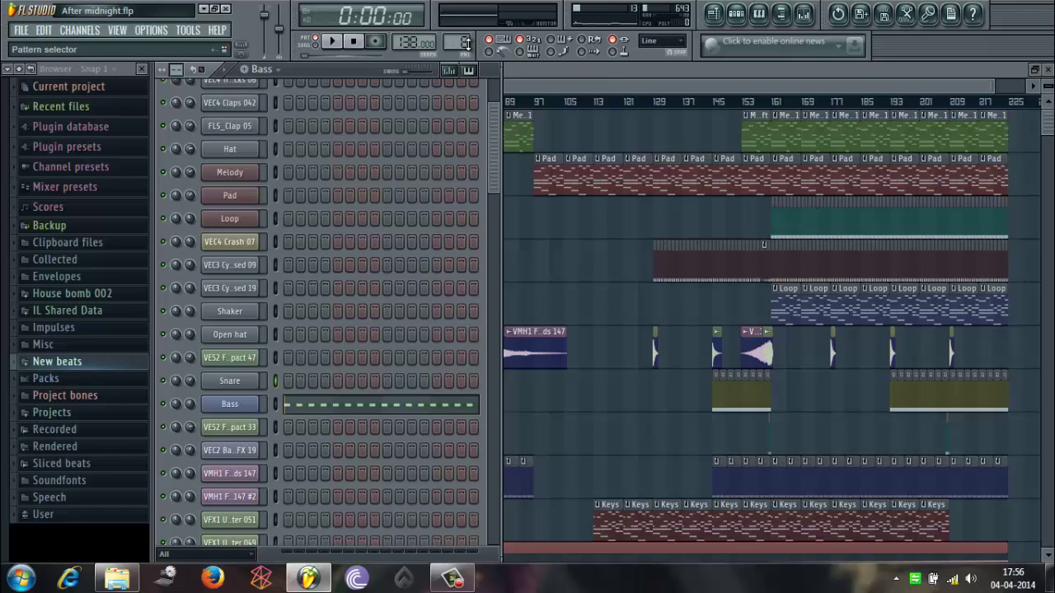
Step: Switch to the Snare roll 2 pattern, play its Snare notes in the piano roll and close the piano roll
left_click_drag(469, 41, 469, 36)
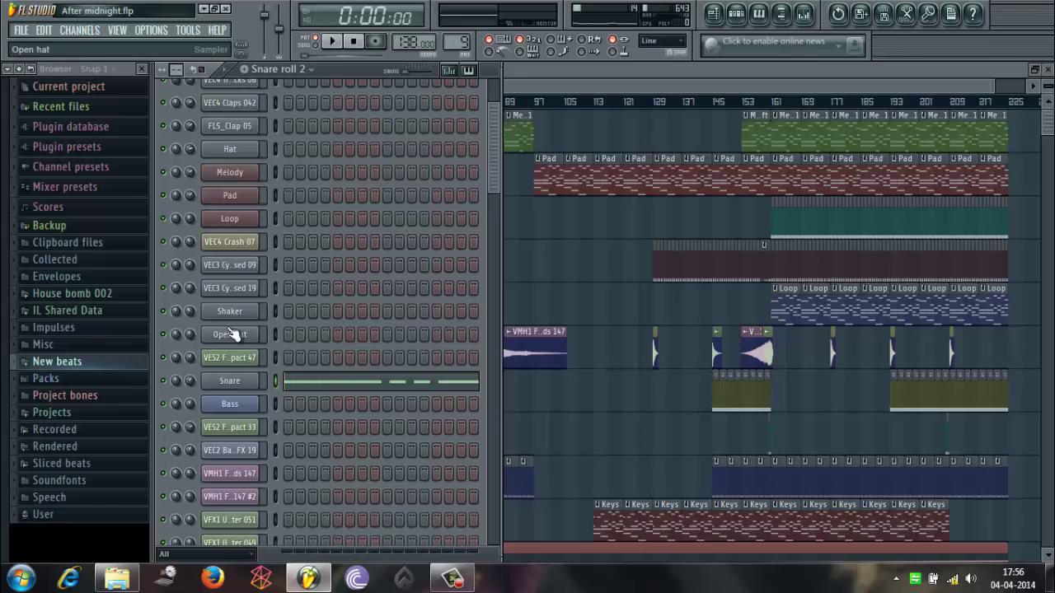
right_click(239, 387)
left_click(293, 337)
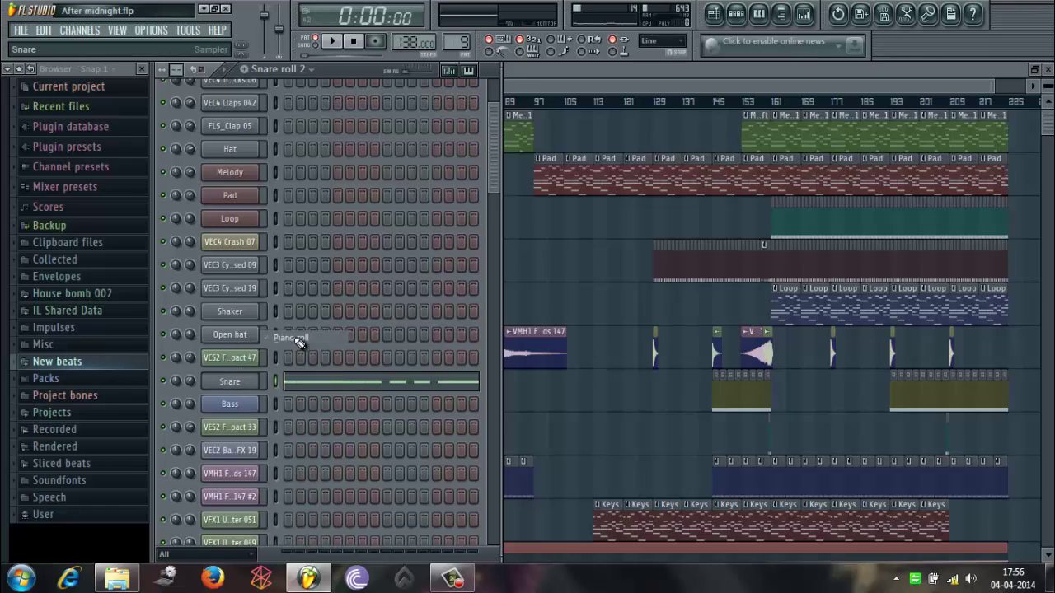
left_click_drag(350, 87, 497, 139)
left_click_drag(1048, 82, 43, 102)
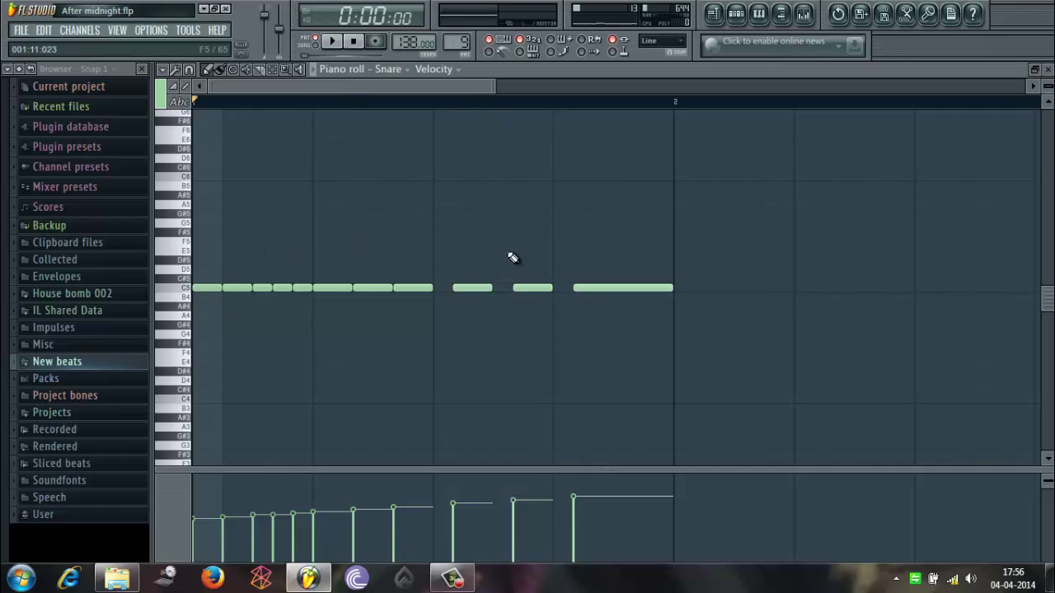
left_click(333, 42)
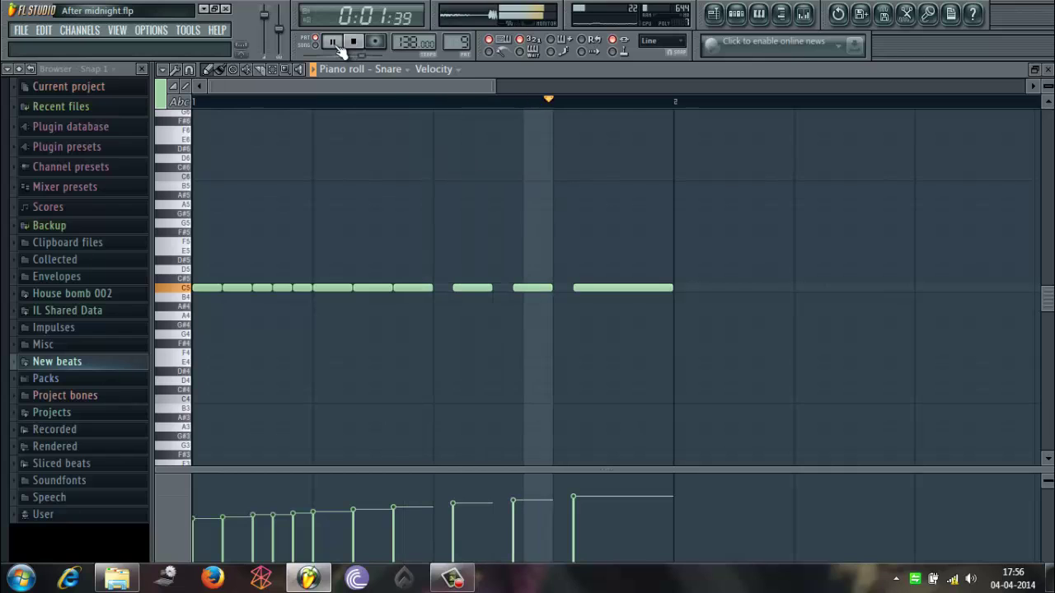
left_click(1048, 70)
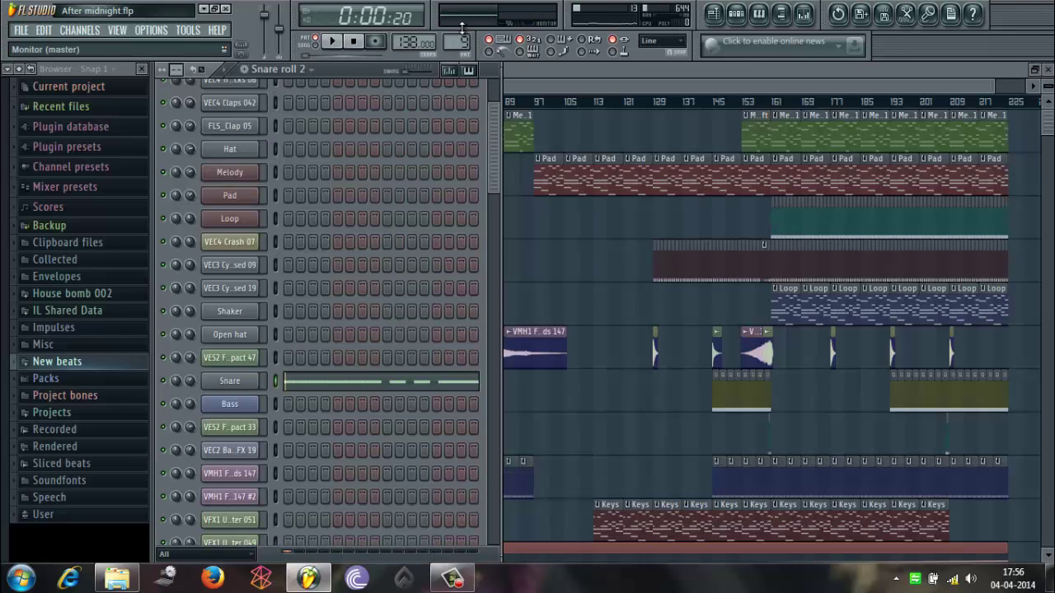
Step: Check the Snare channel's sample settings, close them and switch to the Keys pattern
left_click(238, 384)
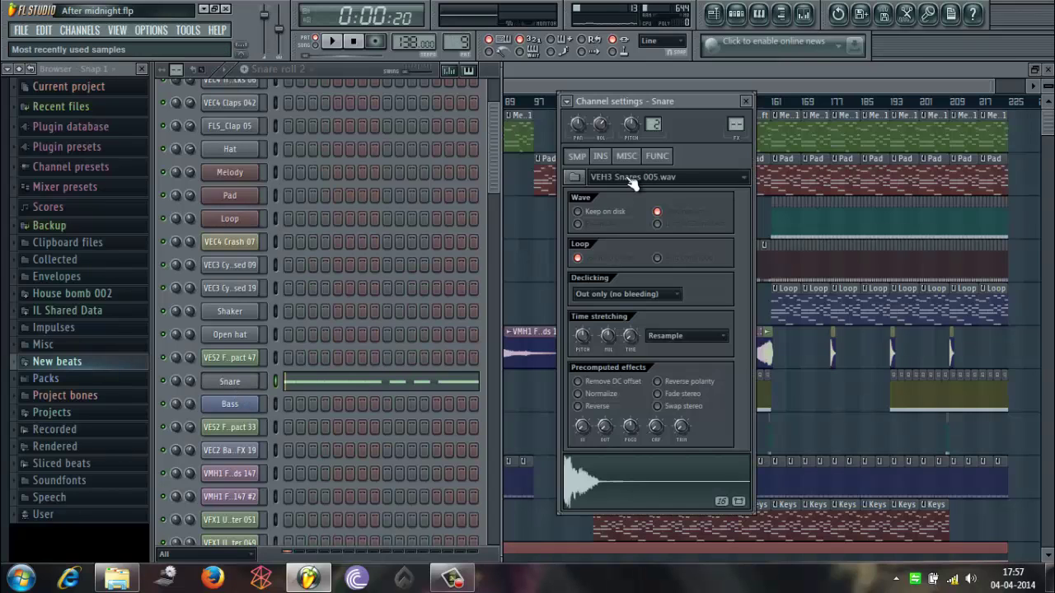
left_click(746, 101)
scroll(464, 41, "up", 1)
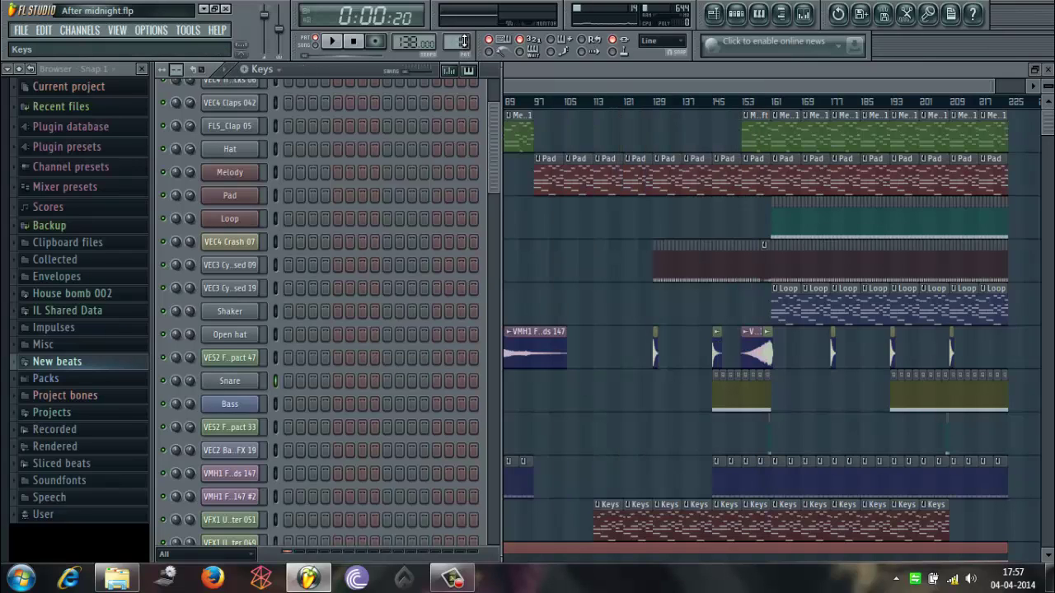
Step: Open the FL Keys channel in the piano roll and show all notes of the Keys pattern
left_click_drag(497, 120, 487, 495)
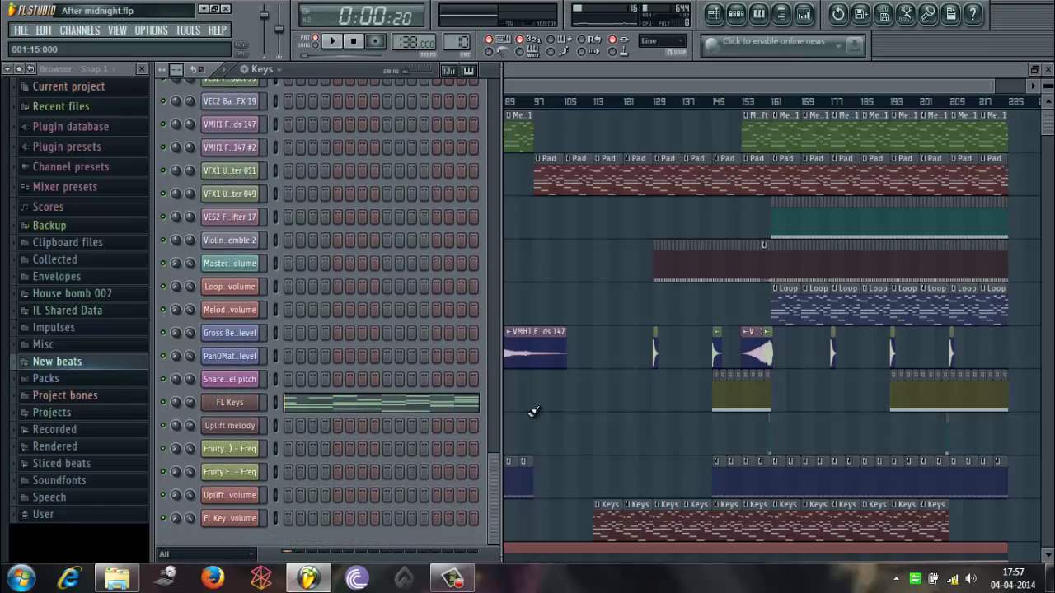
right_click(239, 407)
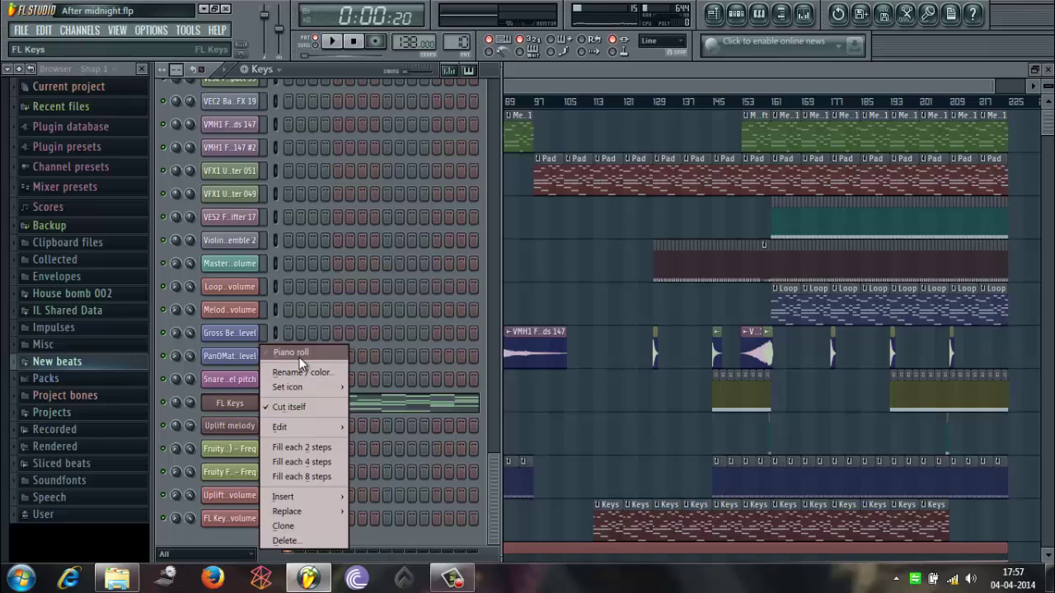
left_click(298, 356)
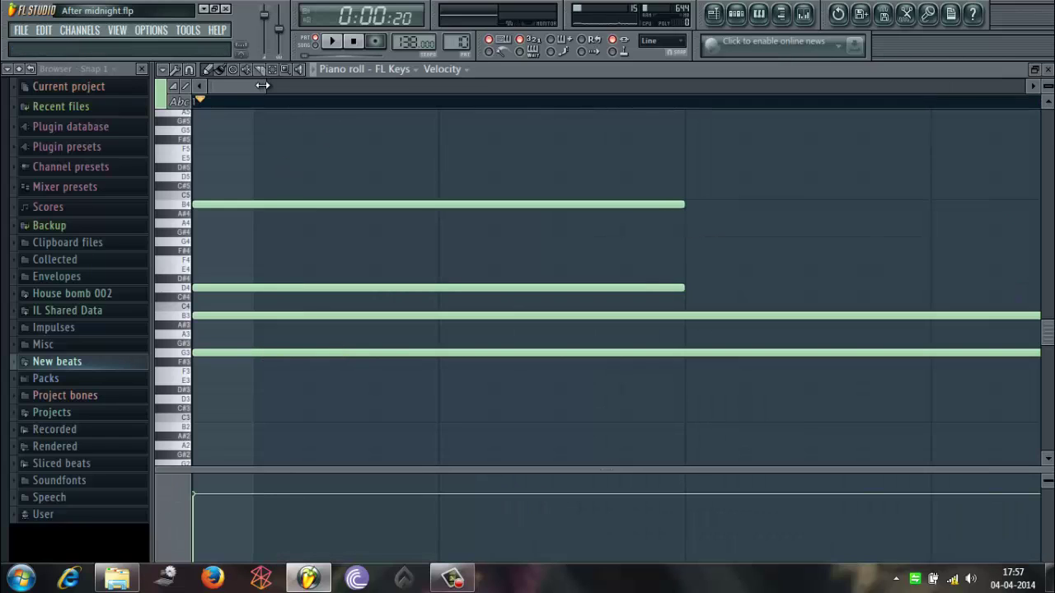
left_click_drag(262, 84, 236, 33)
left_click(698, 87)
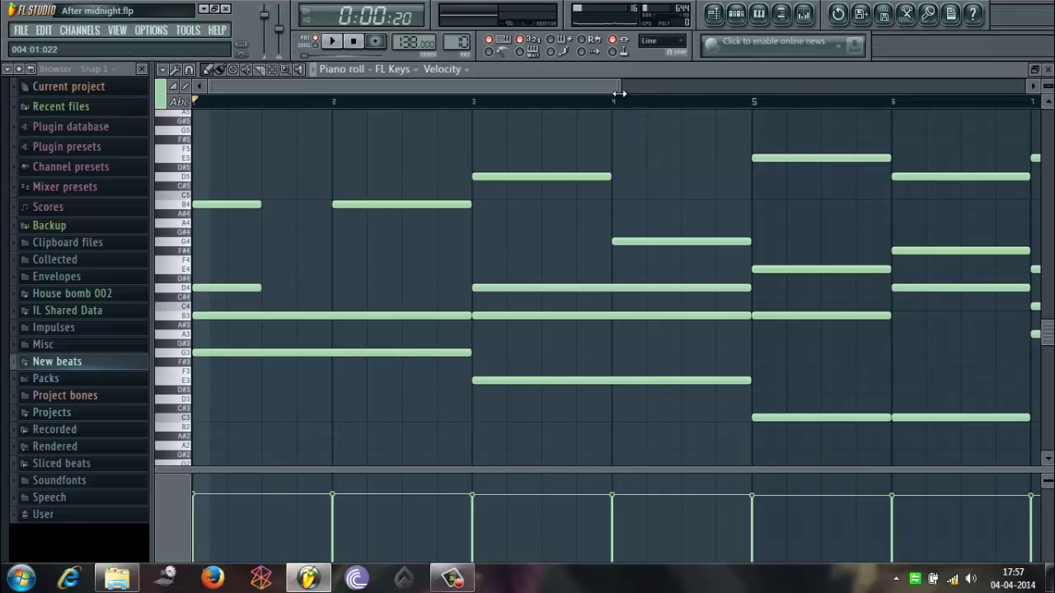
left_click_drag(618, 91, 1030, 99)
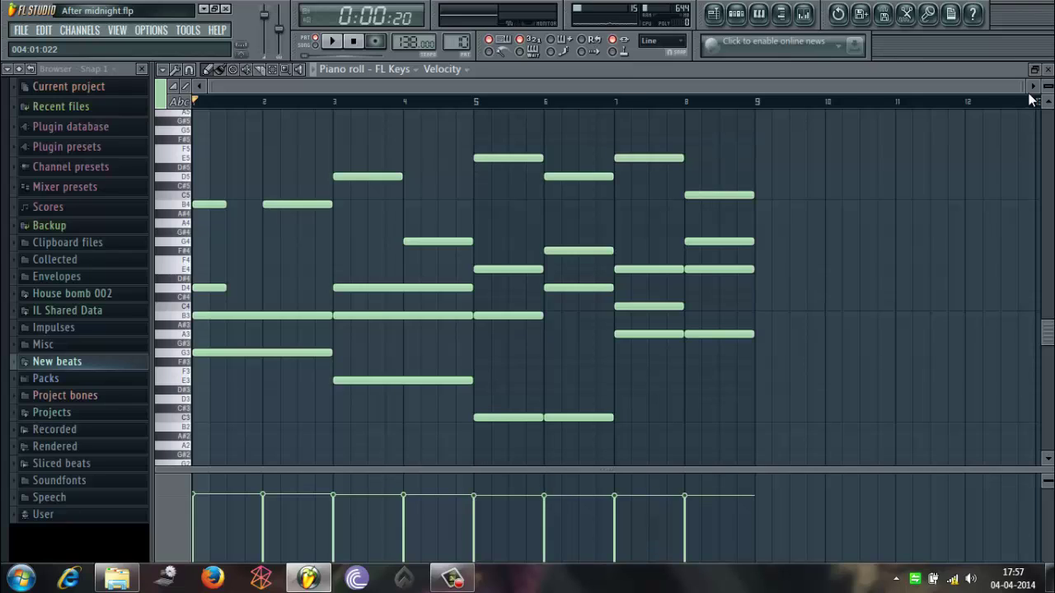
Step: Play and stop the Keys pattern, and close the piano roll
left_click(334, 42)
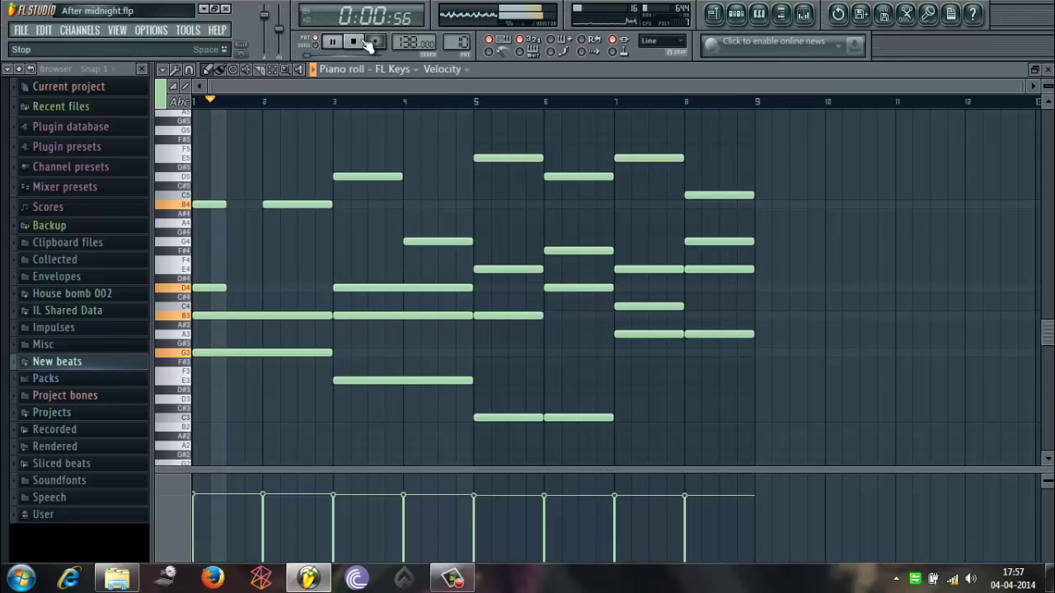
left_click(361, 41)
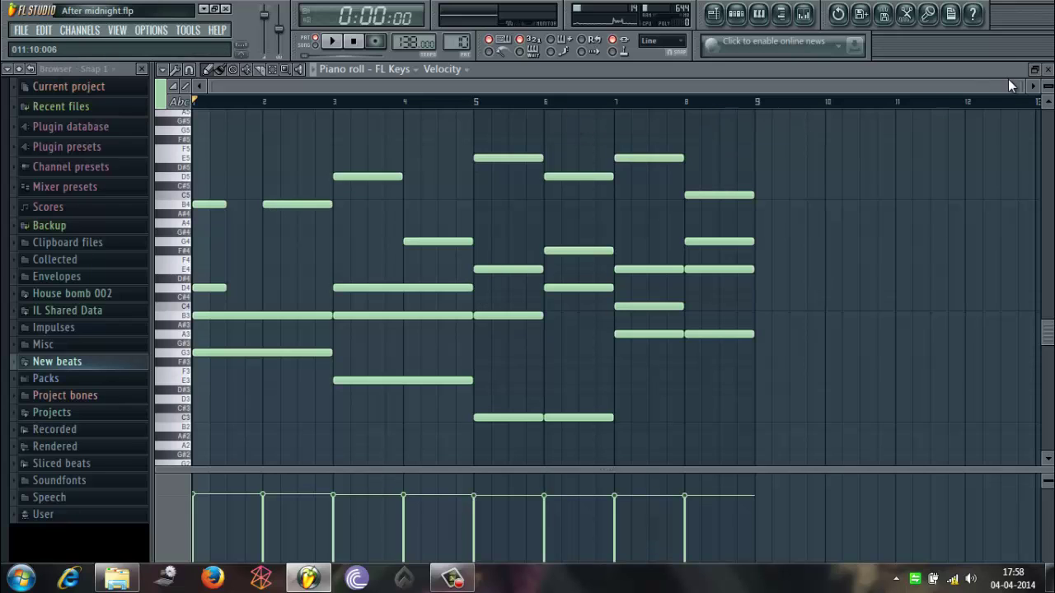
left_click(1048, 70)
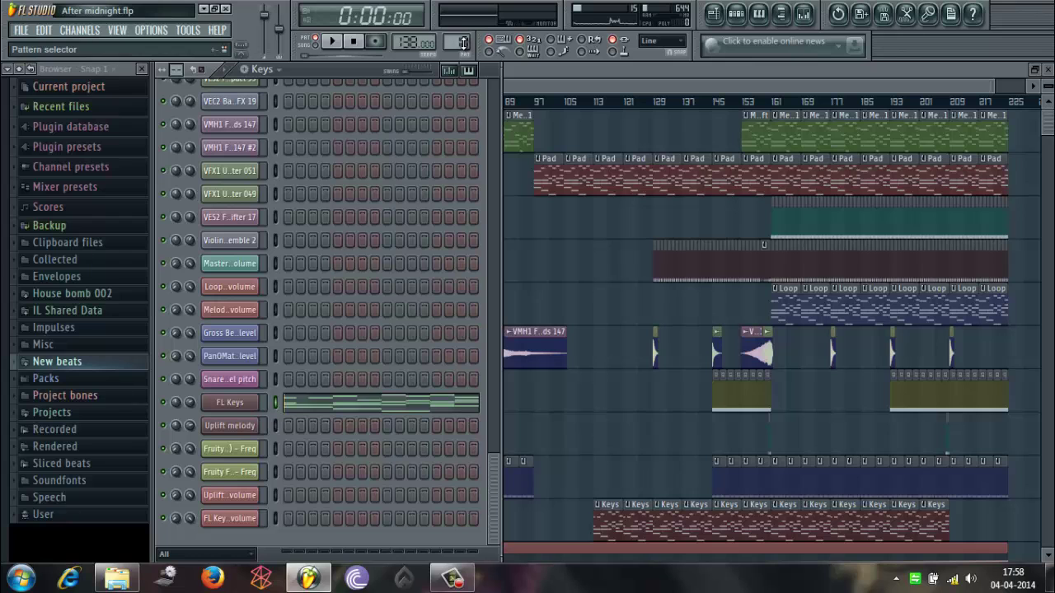
Step: Switch to the Claps 2 pattern and open the FLS_Clap 05 channel settings
scroll(464, 43, "up", 1)
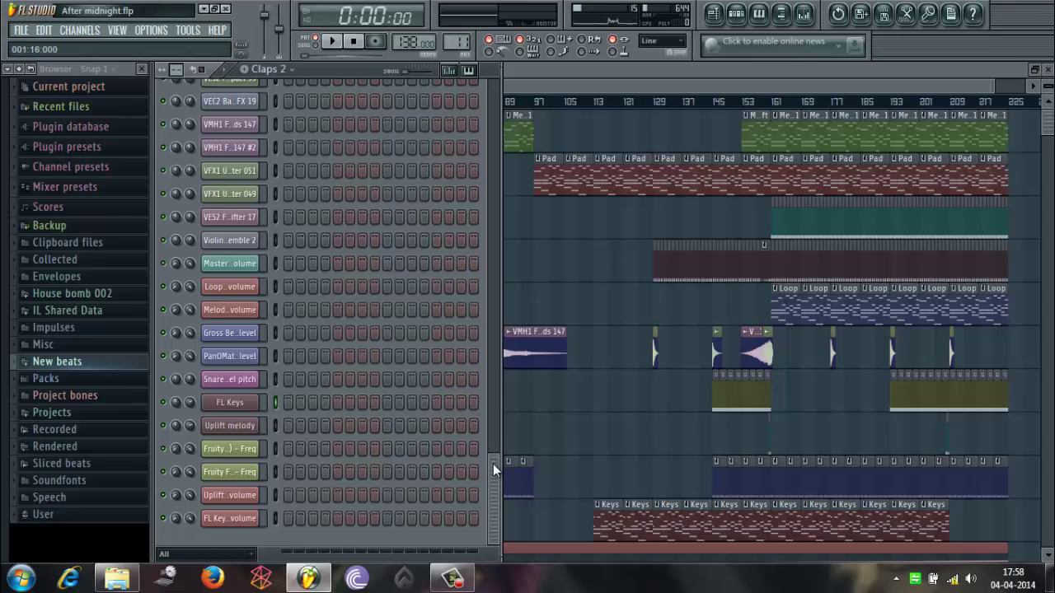
left_click_drag(493, 464, 510, 77)
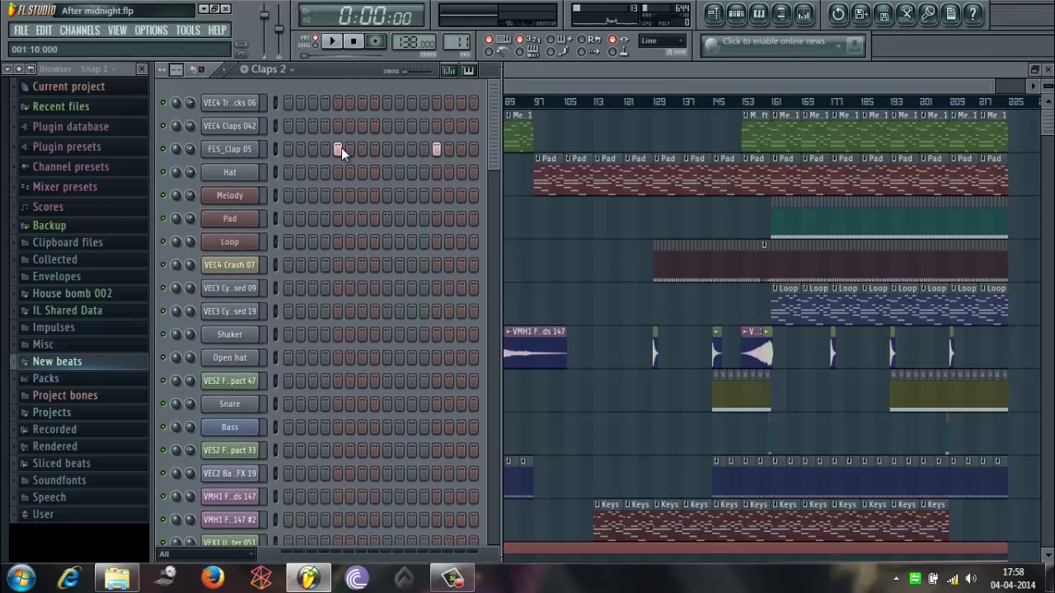
left_click(254, 157)
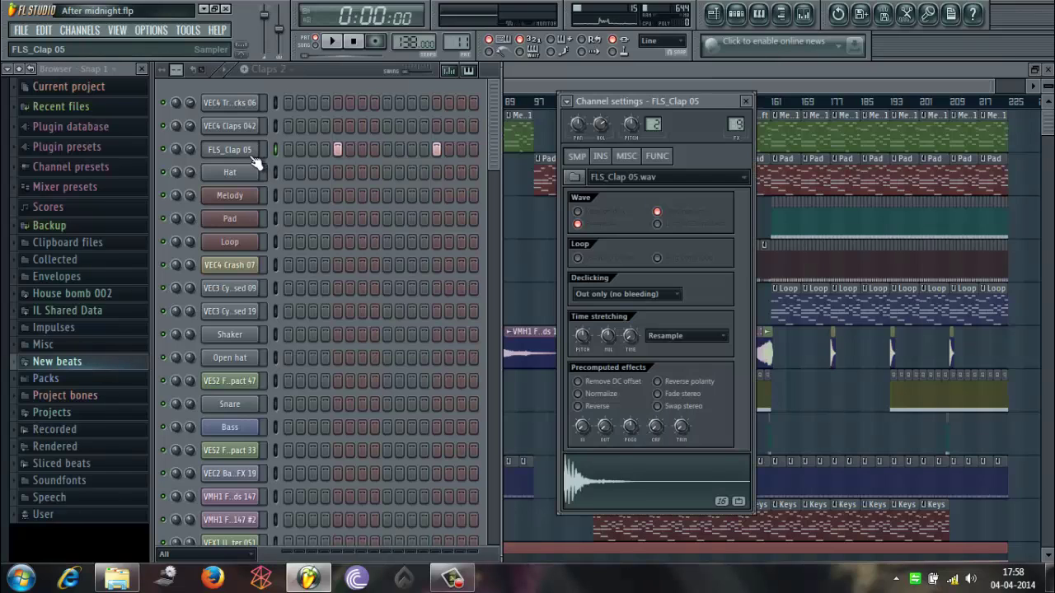
Step: Compare the steps of the Claps pattern with those of Claps 2, ending on Claps 2
left_click(295, 68)
left_click(295, 130)
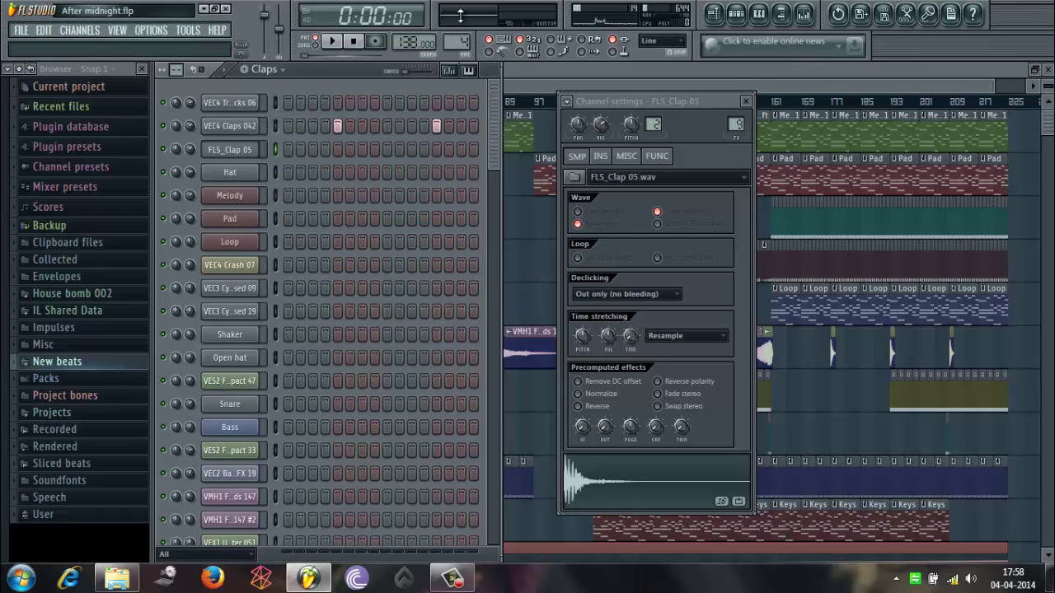
left_click_drag(456, 44, 467, 542)
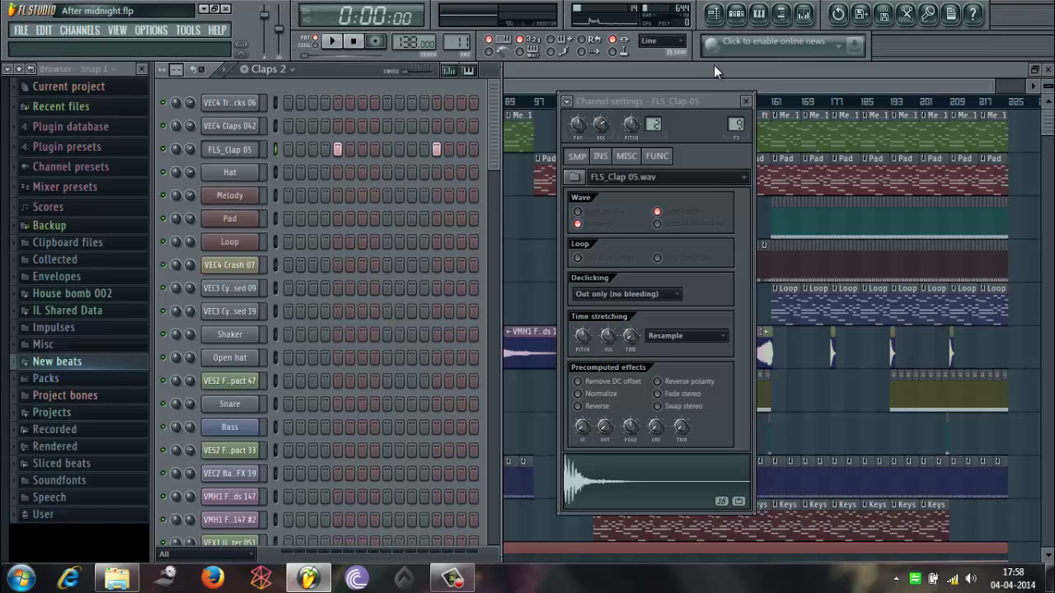
Step: Review the Fruity Reeverb 2, Soundgoodizer and Maximus effects on the FLS_Clap 05 mixer track
left_click(804, 13)
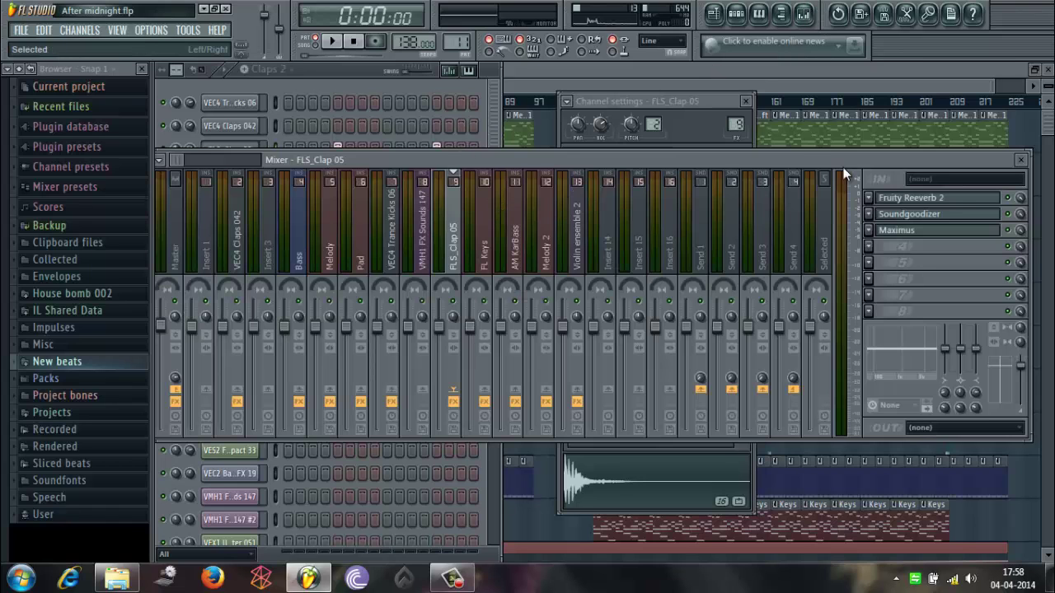
left_click(956, 200)
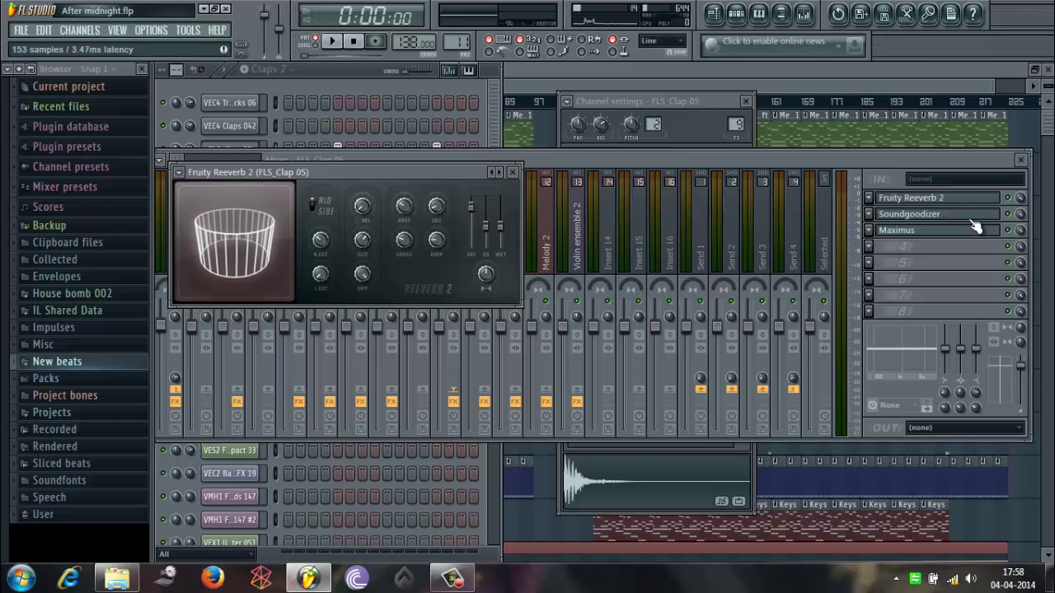
left_click(971, 219)
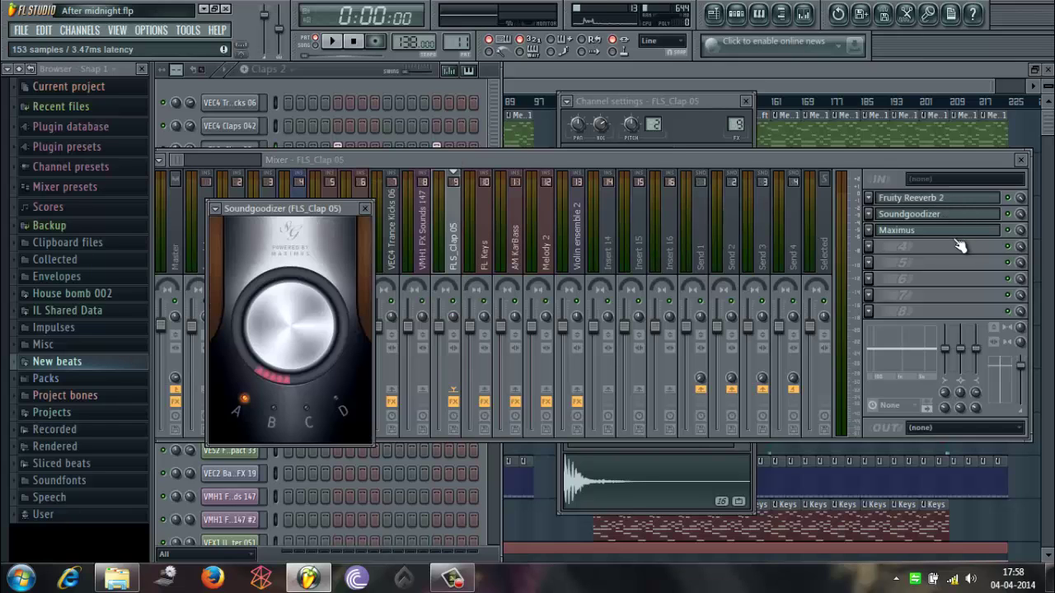
left_click(957, 235)
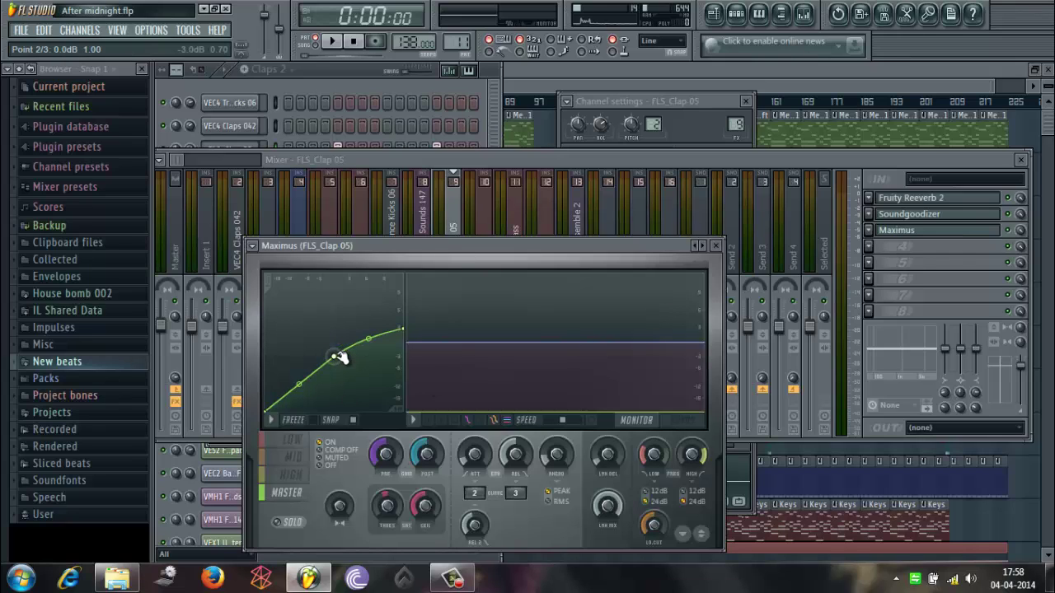
Step: Adjust the middle point of the Maximus master compression curve on the FLS_Clap 05 track and close Maximus
left_click_drag(337, 349, 337, 342)
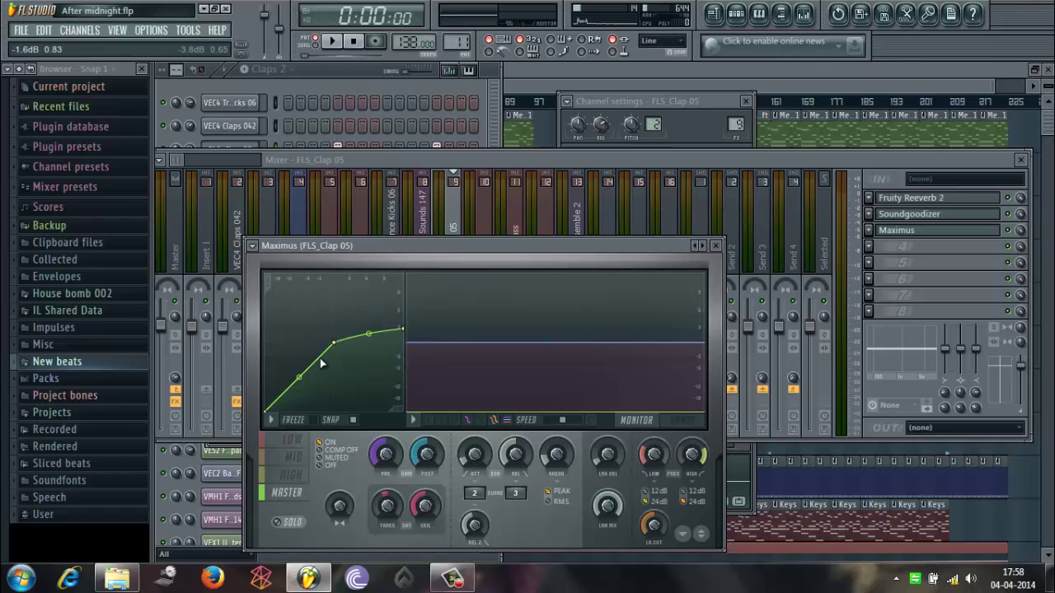
left_click_drag(341, 345, 338, 351)
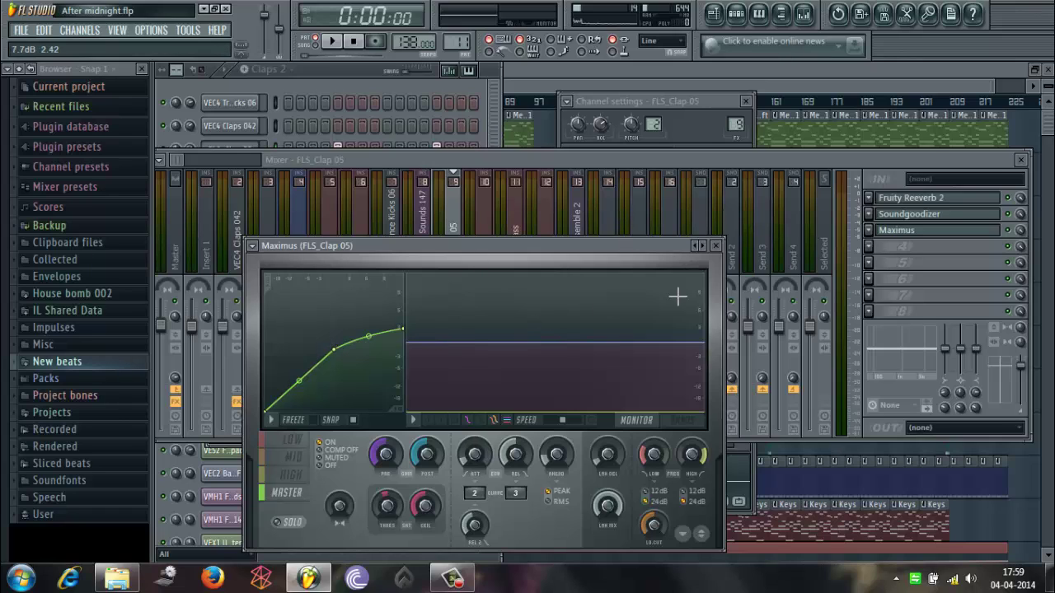
left_click(716, 247)
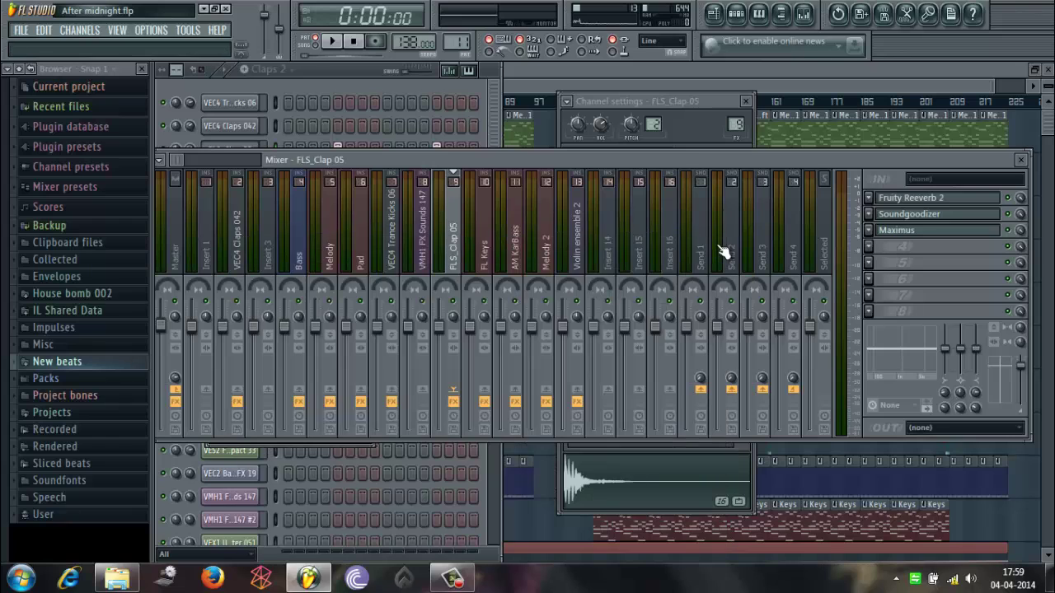
Step: Bring the step sequencer to the front, and play and stop the Claps 2 pattern
left_click(339, 61)
left_click(343, 65)
left_click(356, 43)
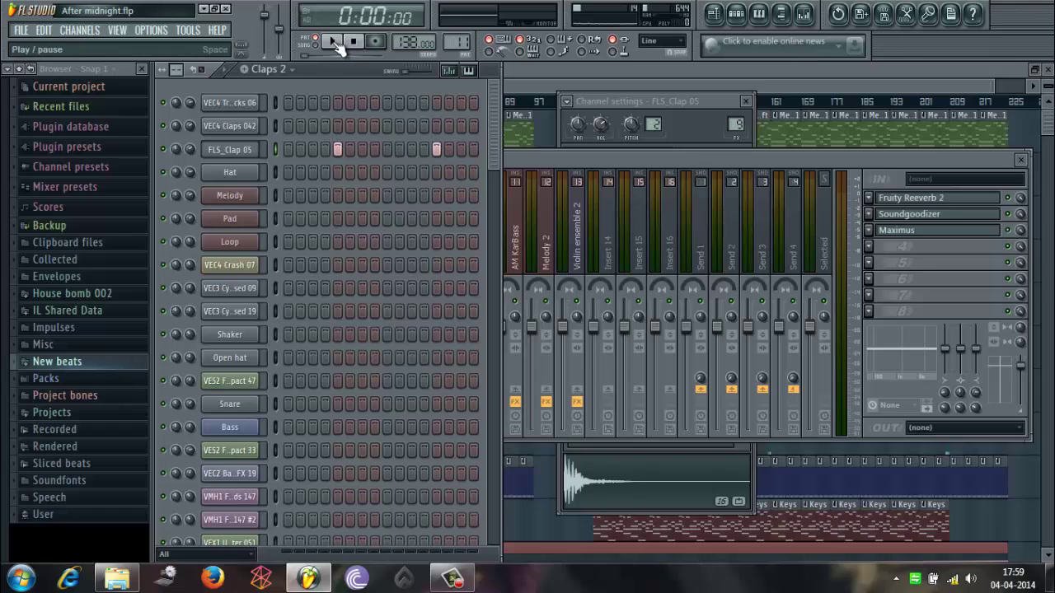
left_click(333, 41)
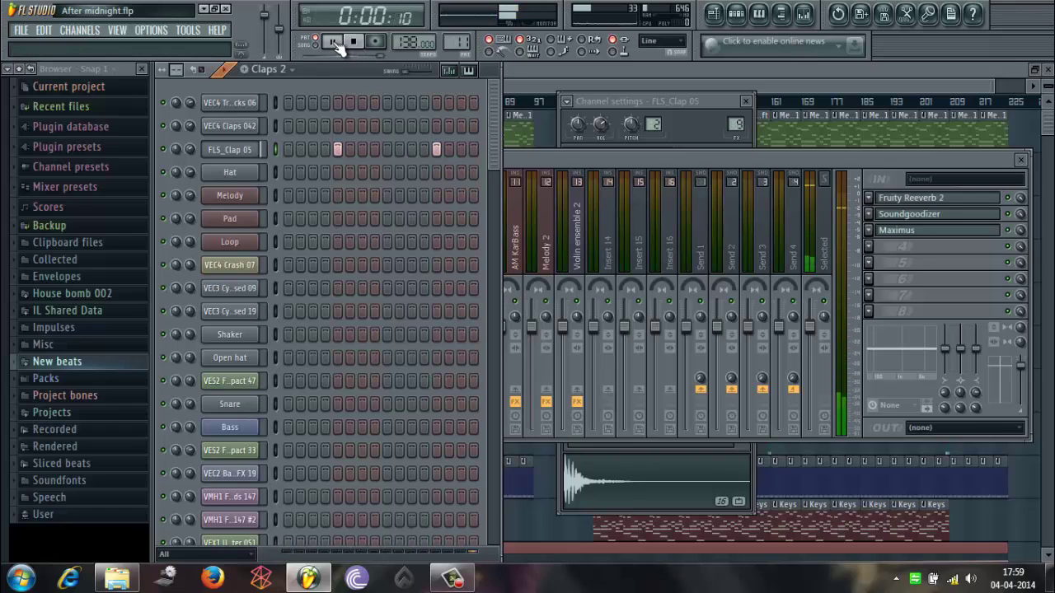
left_click(353, 41)
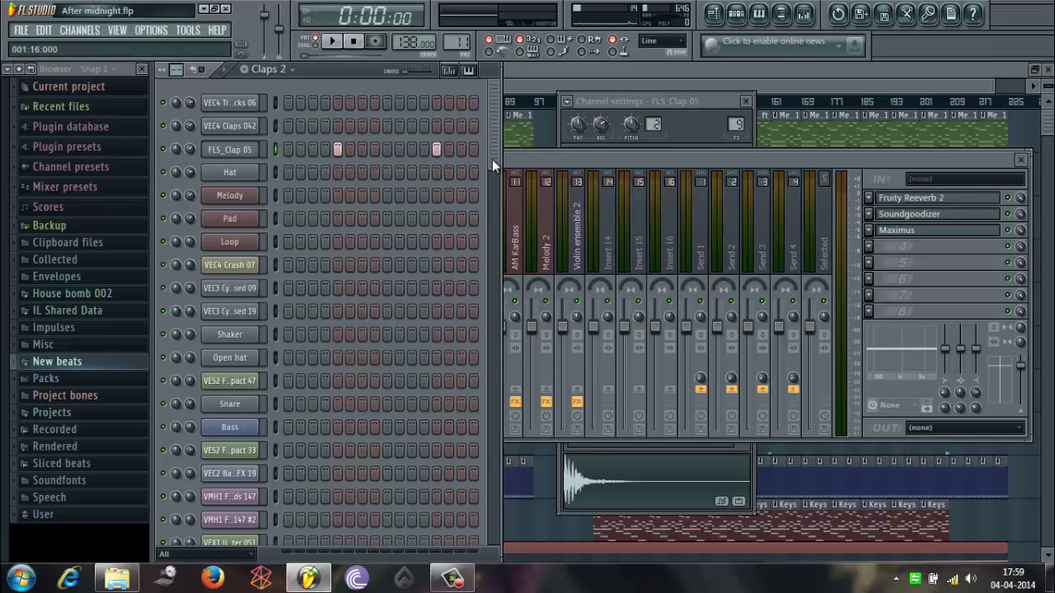
Step: Switch to the Claps roll pattern, look over its place in the playlist arrangement and return to the step sequencer
left_click(292, 74)
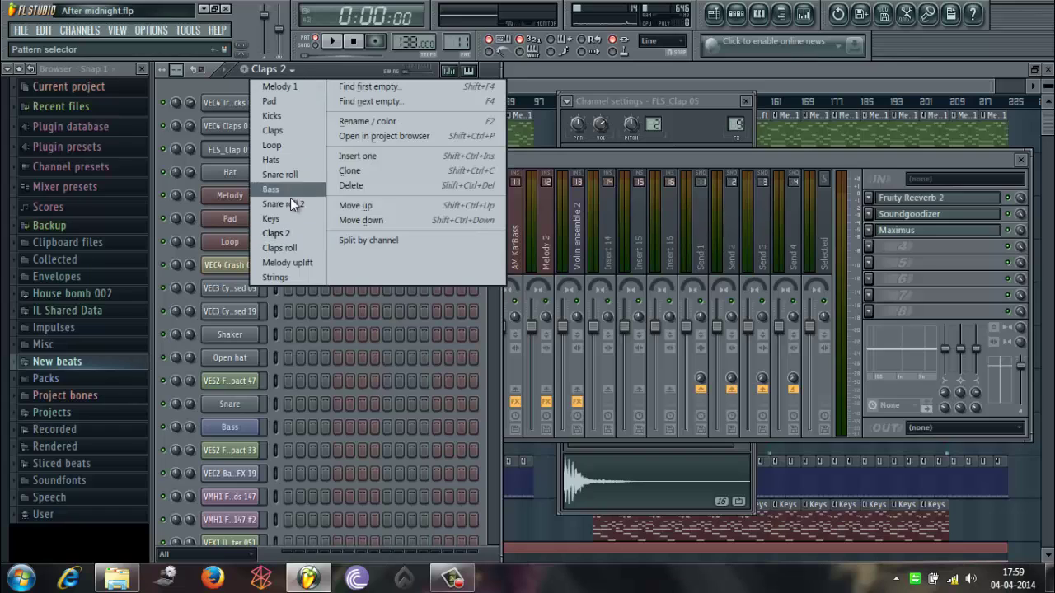
left_click(283, 248)
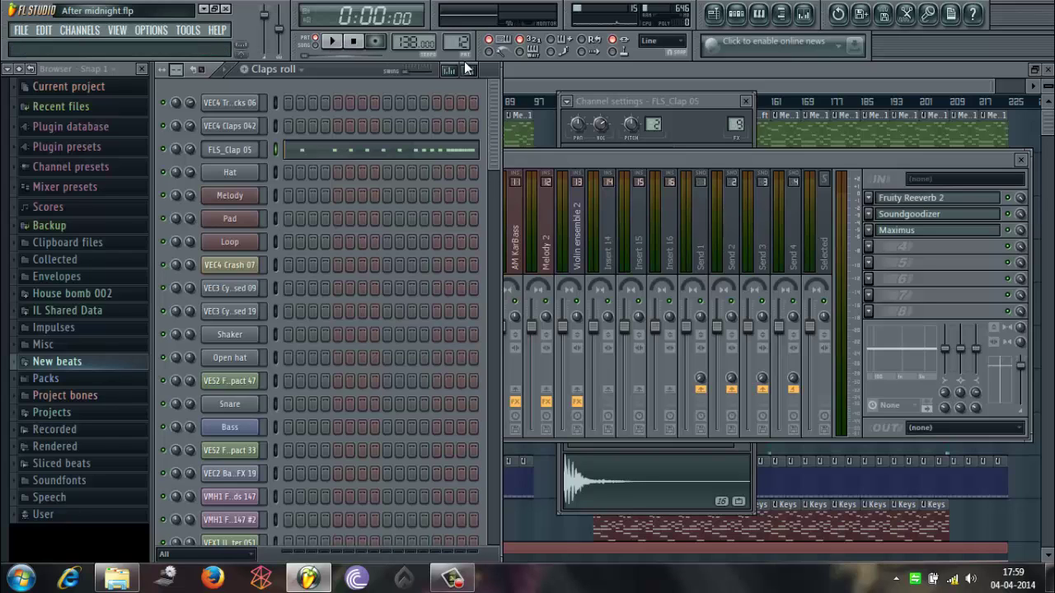
left_click(705, 88)
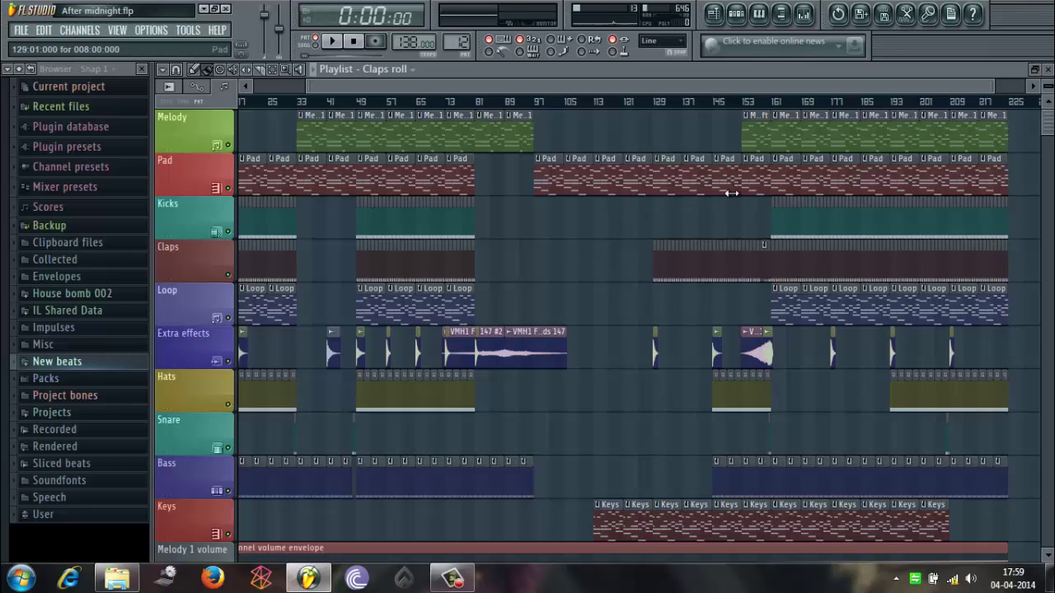
left_click(737, 13)
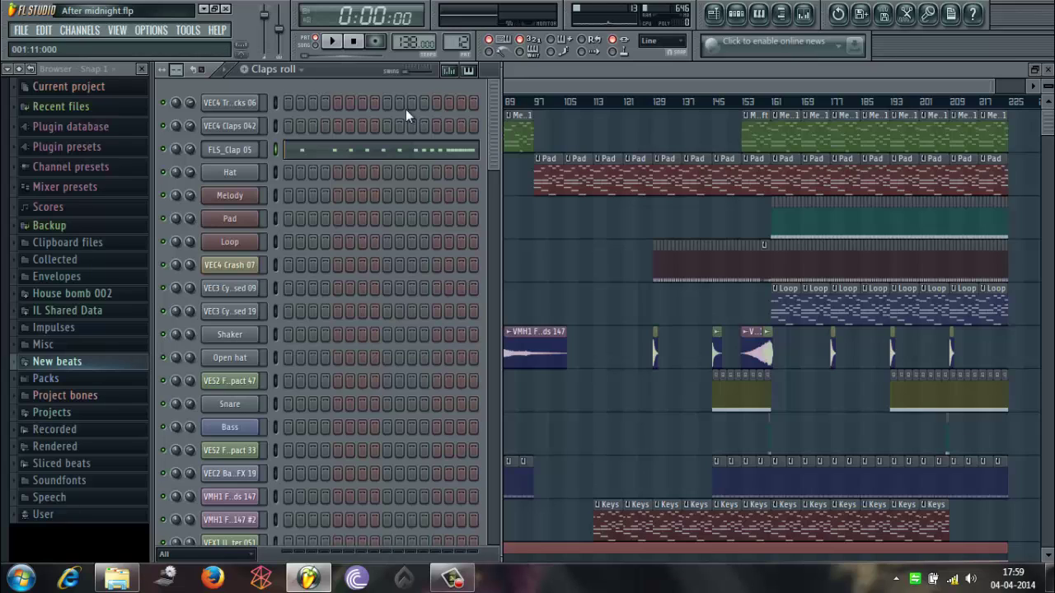
left_click(537, 83)
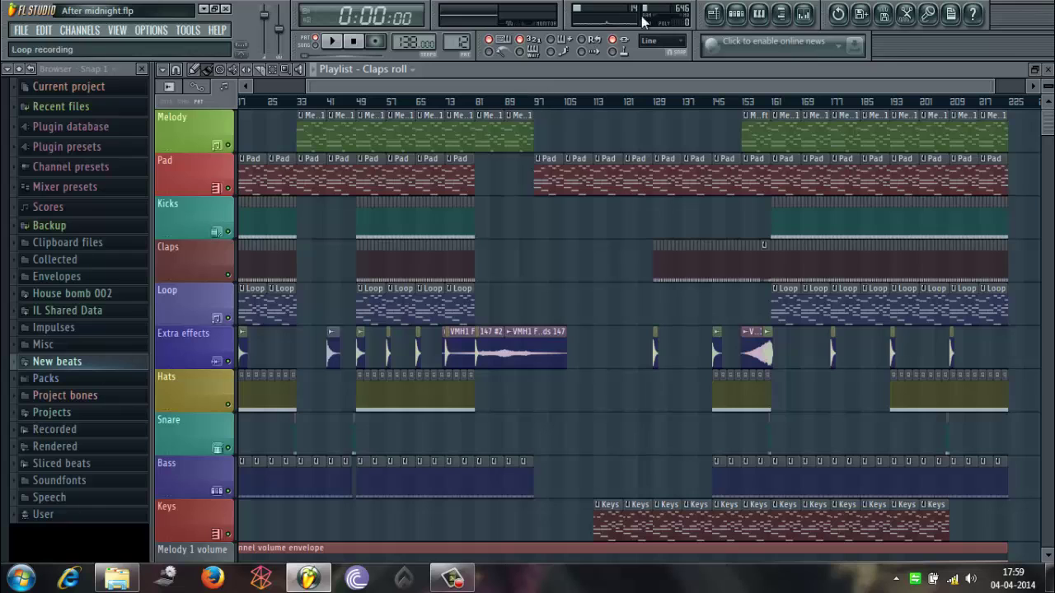
left_click(748, 20)
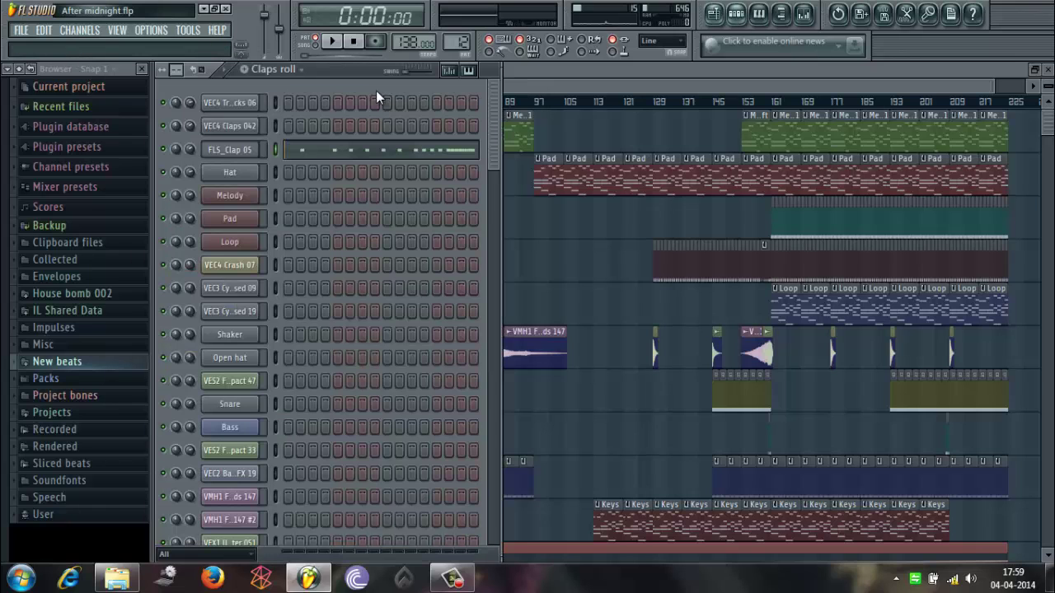
Step: Open the FLS_Clap 05 notes of Claps roll in the piano roll, play and stop them, and close the piano roll
right_click(239, 150)
left_click(284, 148)
left_click(333, 41)
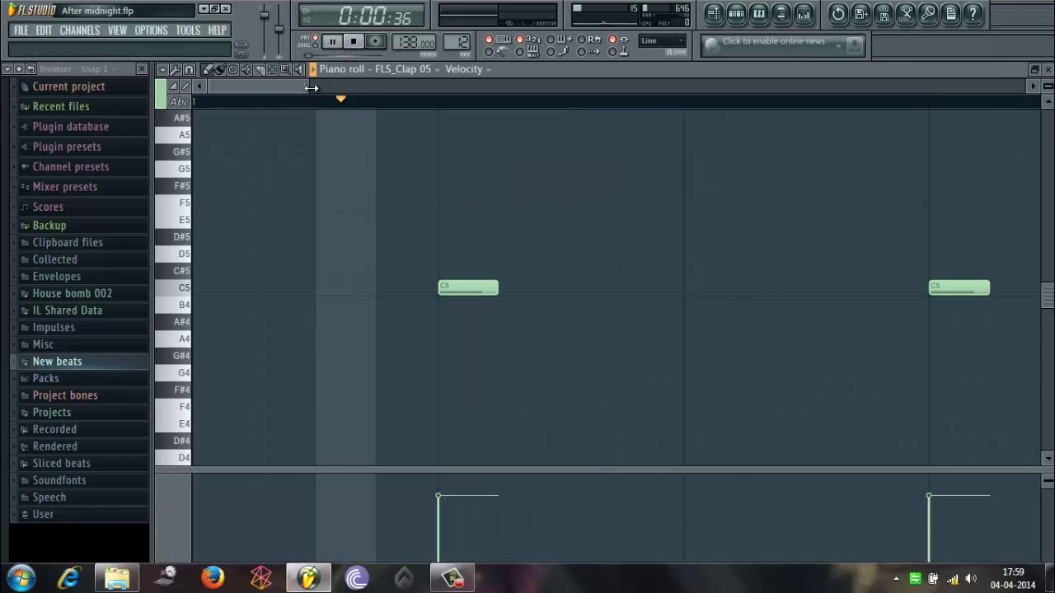
left_click_drag(309, 87, 931, 89)
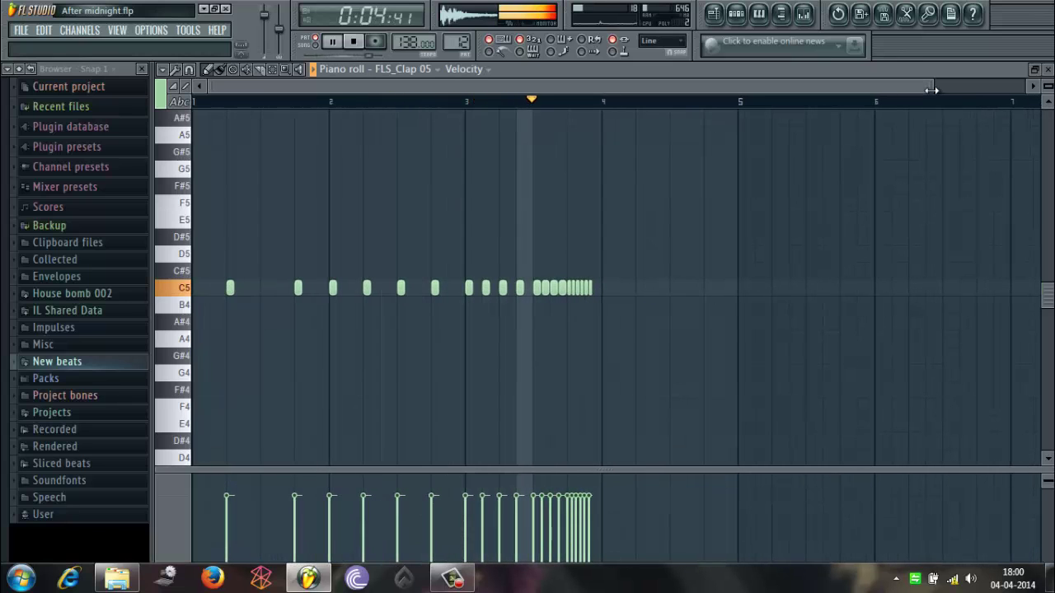
key("space")
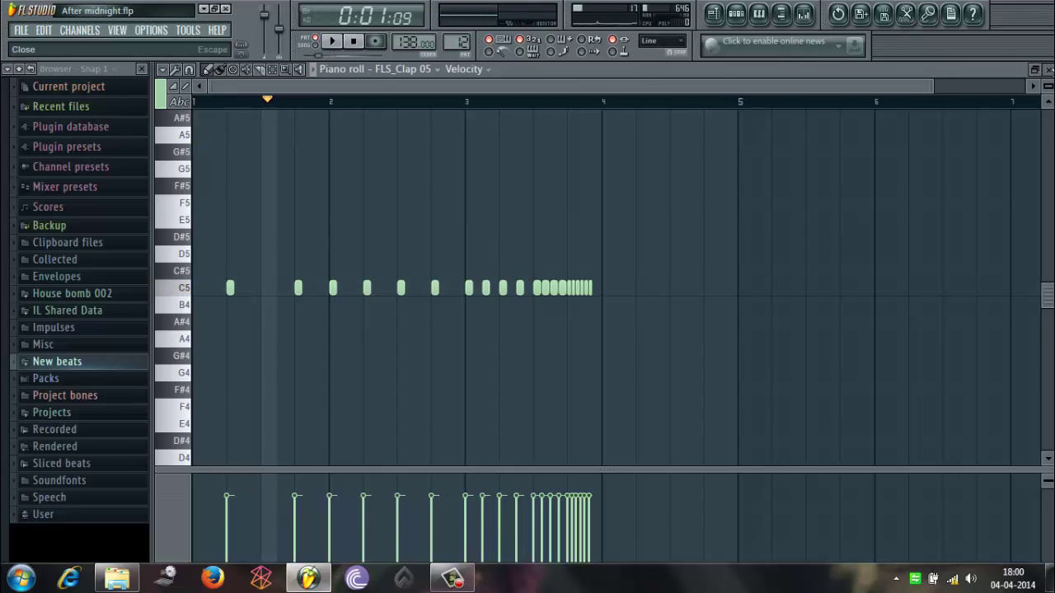
key("Escape")
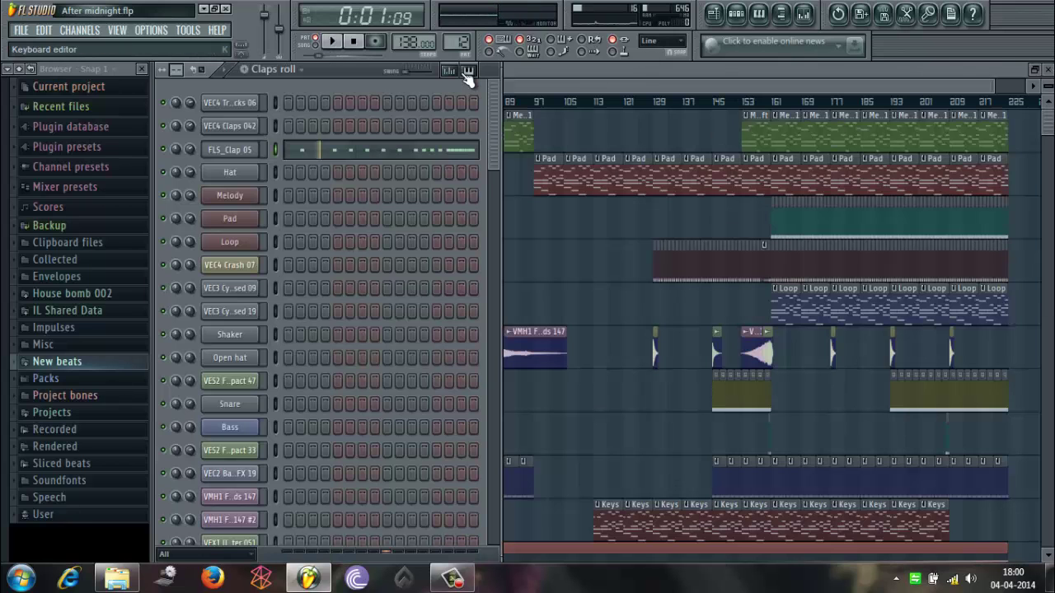
Step: Switch to the Melody uplift pattern, show its Uplift melody channel in the step sequencer and reset playback to the start
scroll(458, 42, "up", 1)
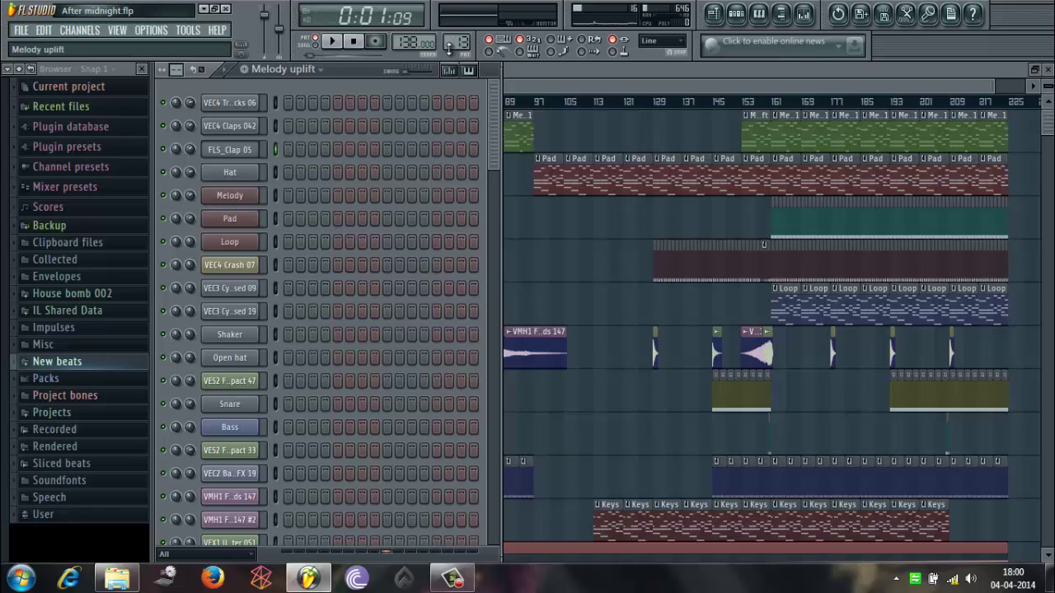
left_click_drag(491, 116, 470, 489)
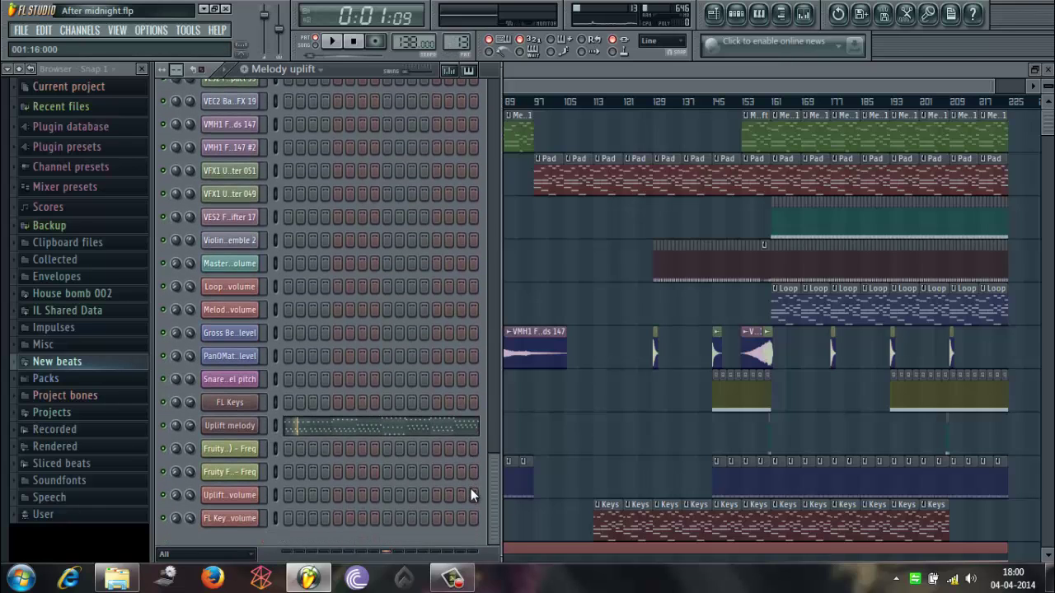
left_click(353, 42)
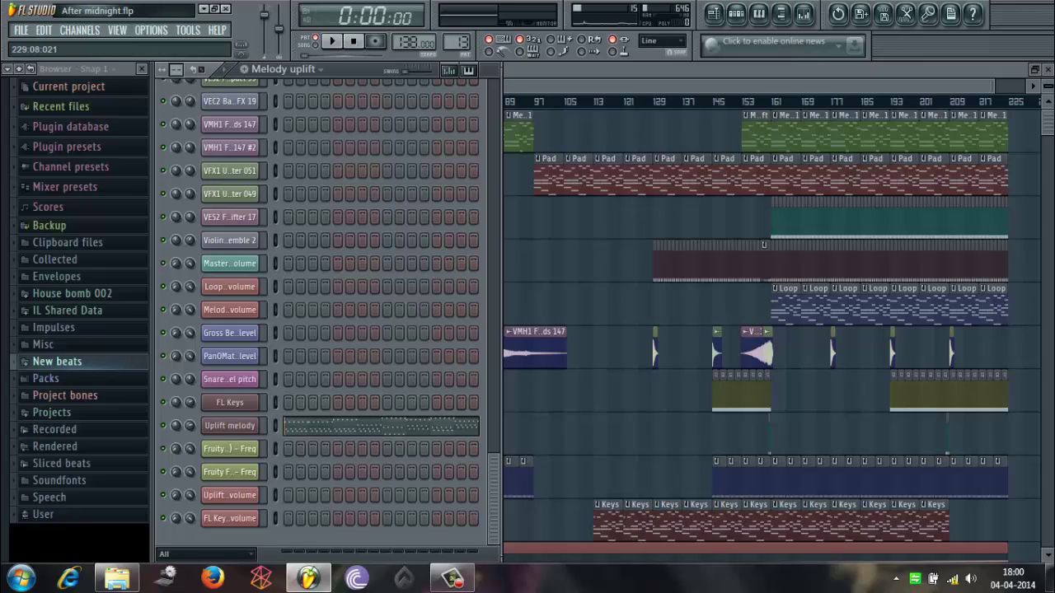
Step: Straighten the rising curve of the Uplift melody channel volume envelope in the playlist by resetting its tension
left_click_drag(1051, 120, 1050, 208)
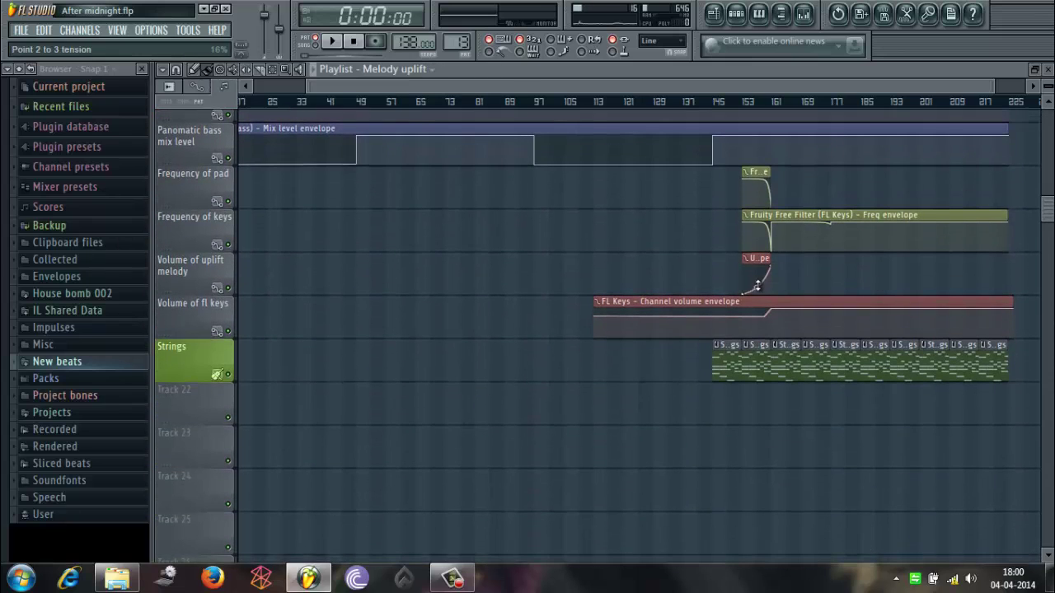
left_click(757, 260)
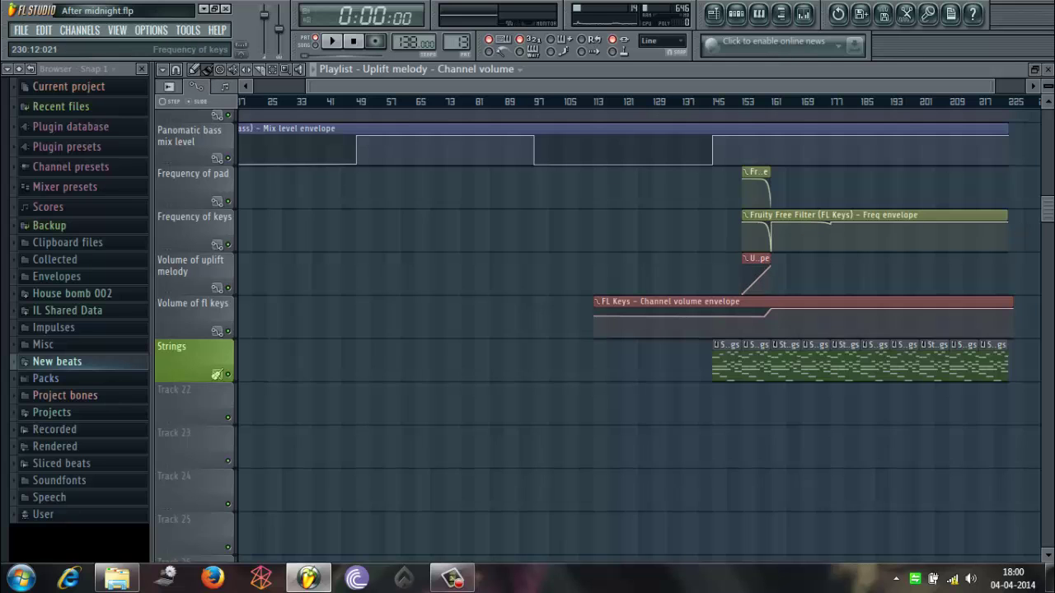
left_click_drag(1050, 210, 1051, 2)
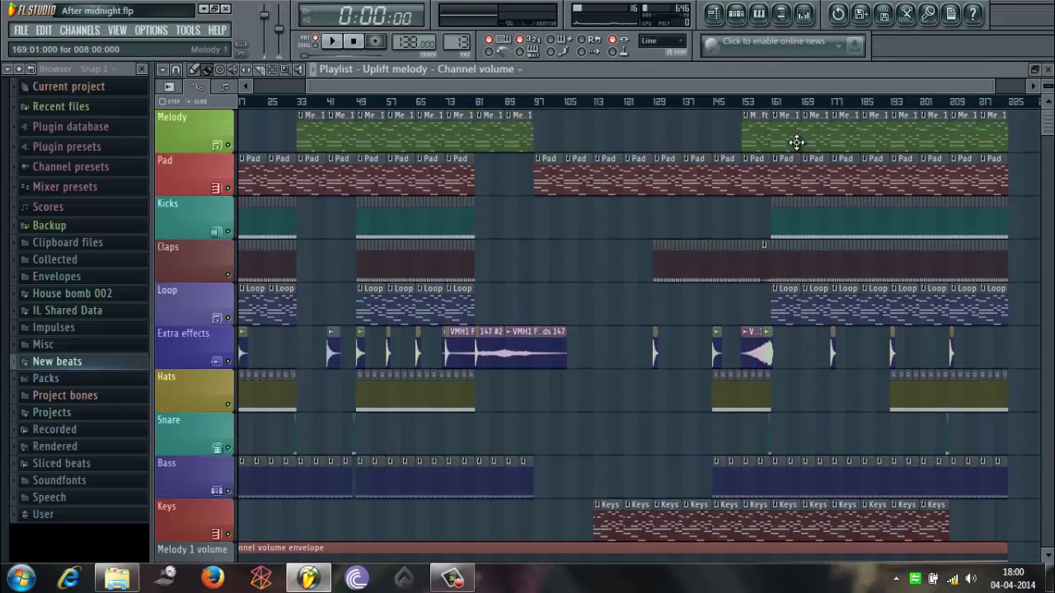
Step: Bring the step sequencer to the front, and play and pause the Melody uplift pattern
left_click(736, 13)
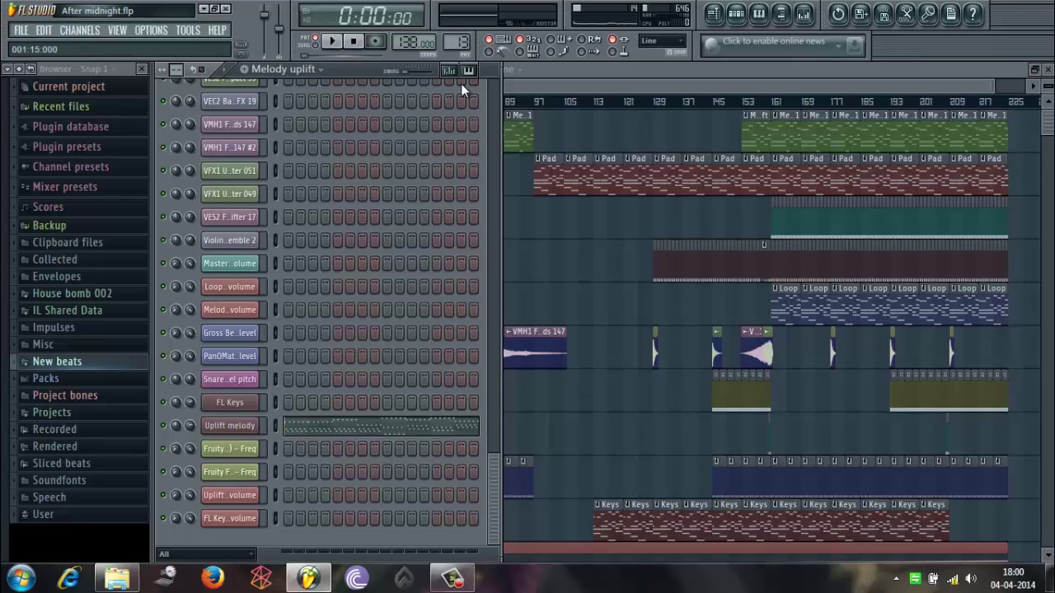
left_click(333, 42)
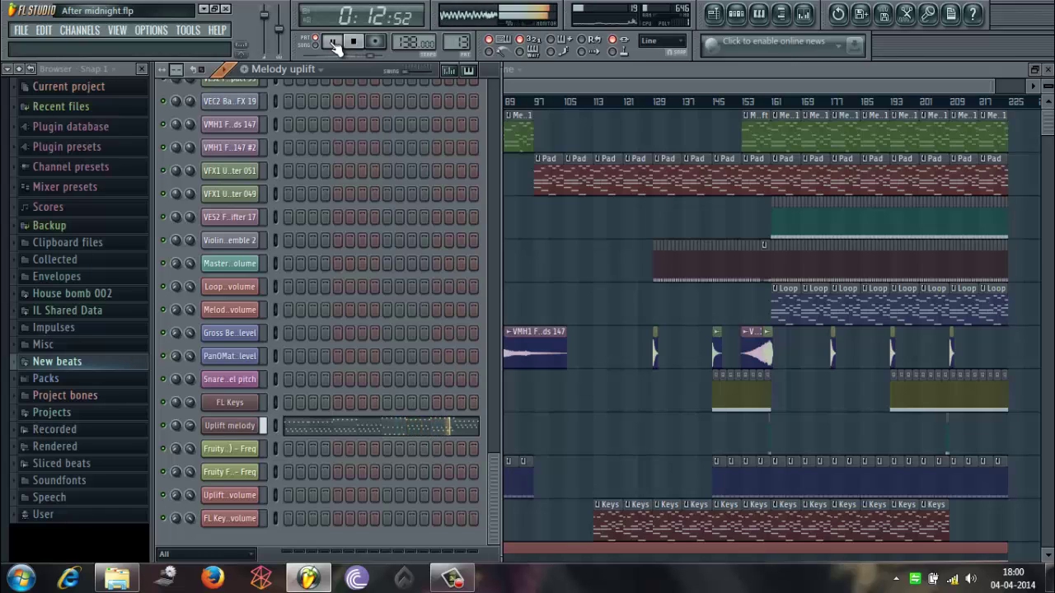
left_click(333, 42)
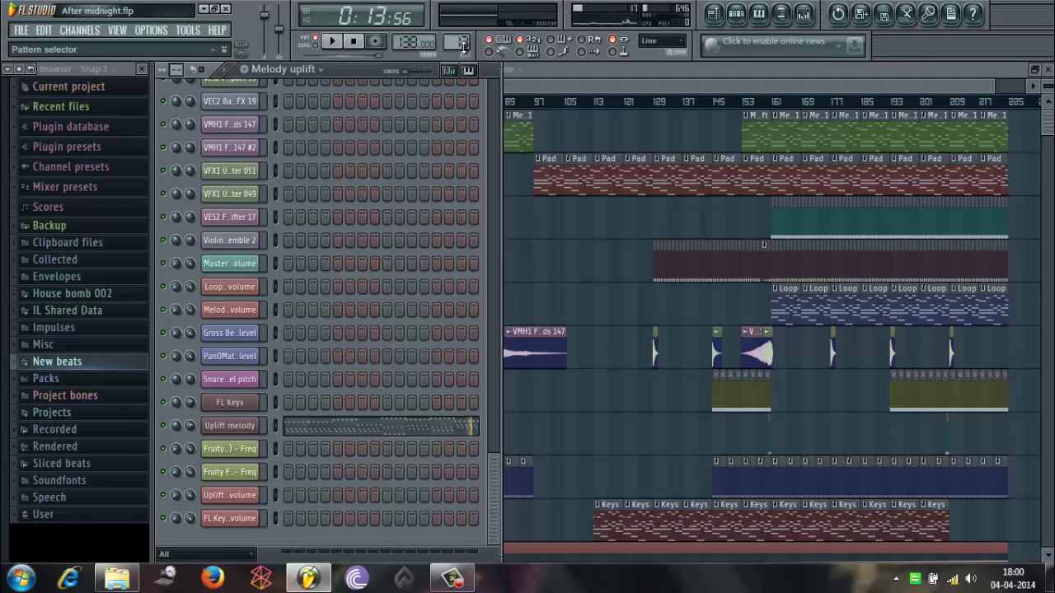
Step: Switch to the Strings pattern and play it from the start
left_click_drag(463, 42, 463, 48)
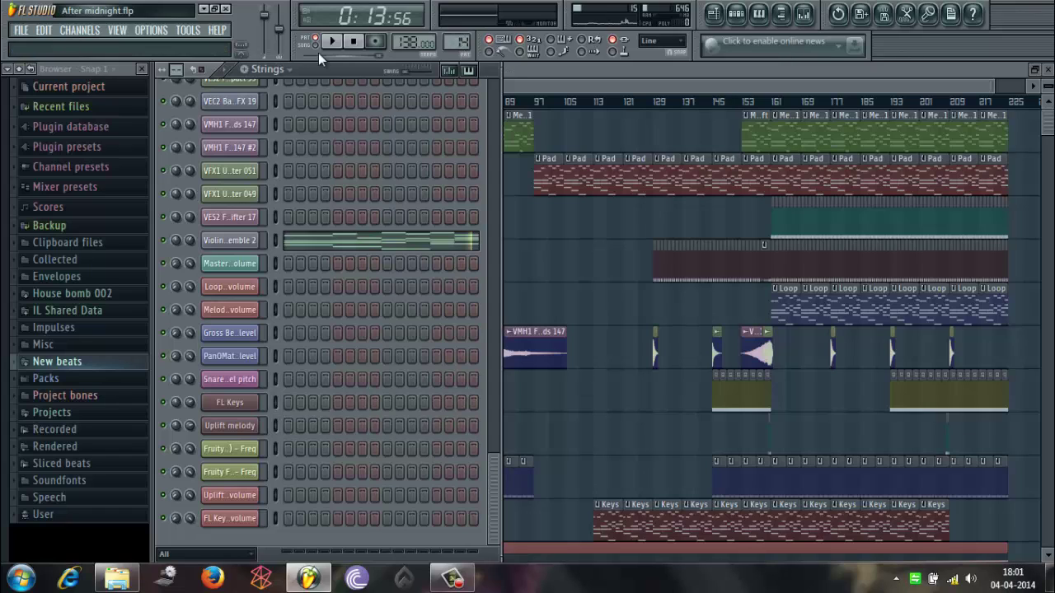
left_click(350, 42)
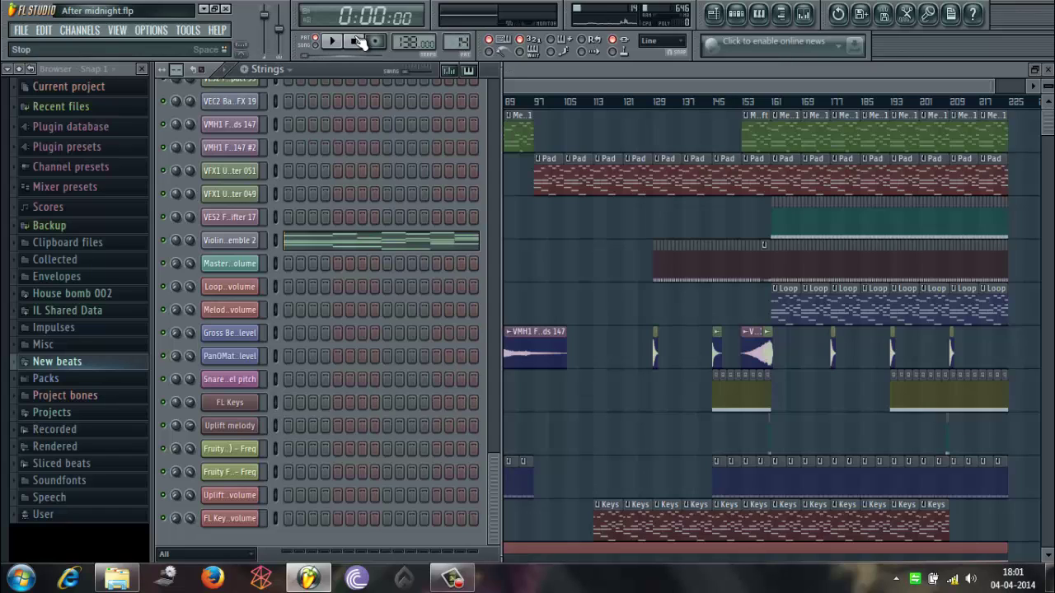
left_click(335, 42)
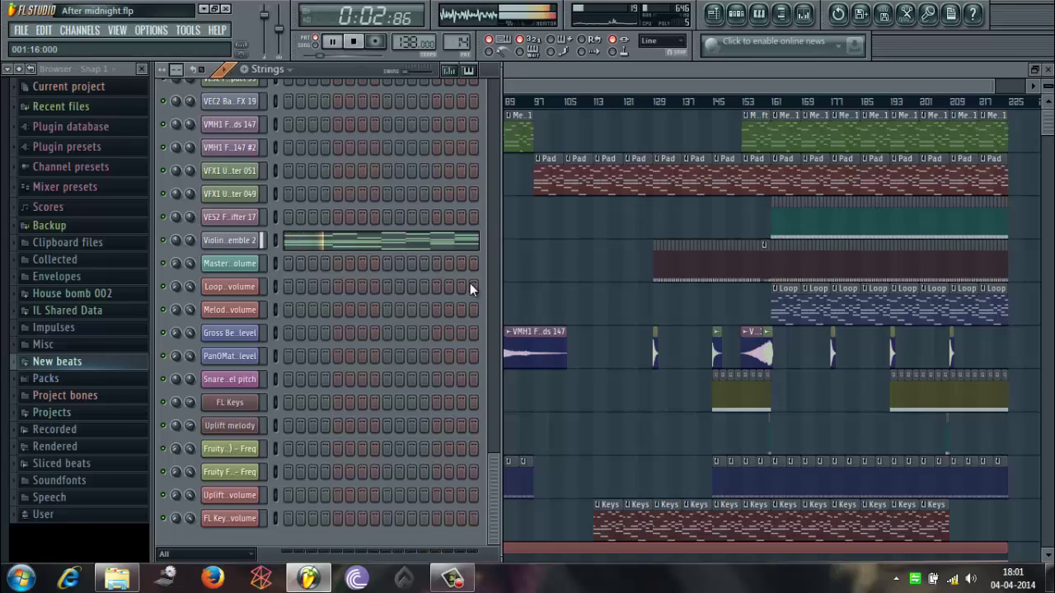
left_click(451, 579)
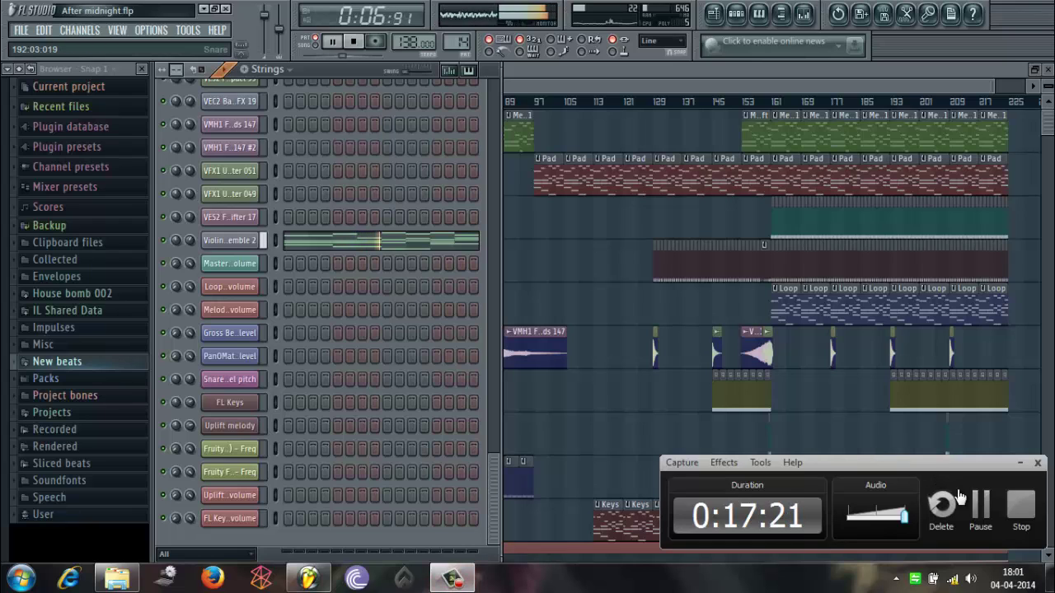
left_click(980, 502)
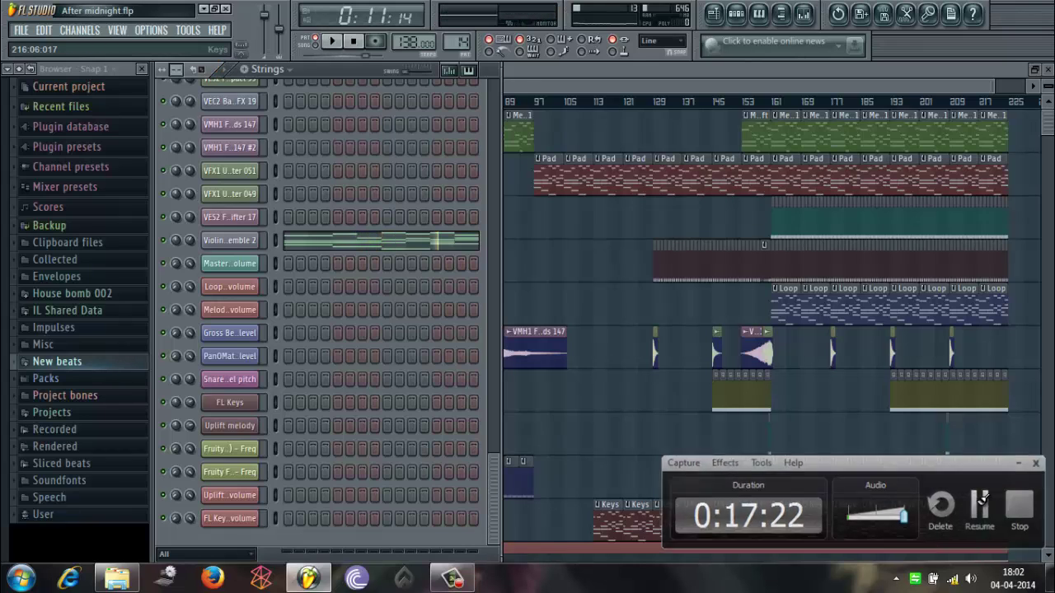
left_click(980, 503)
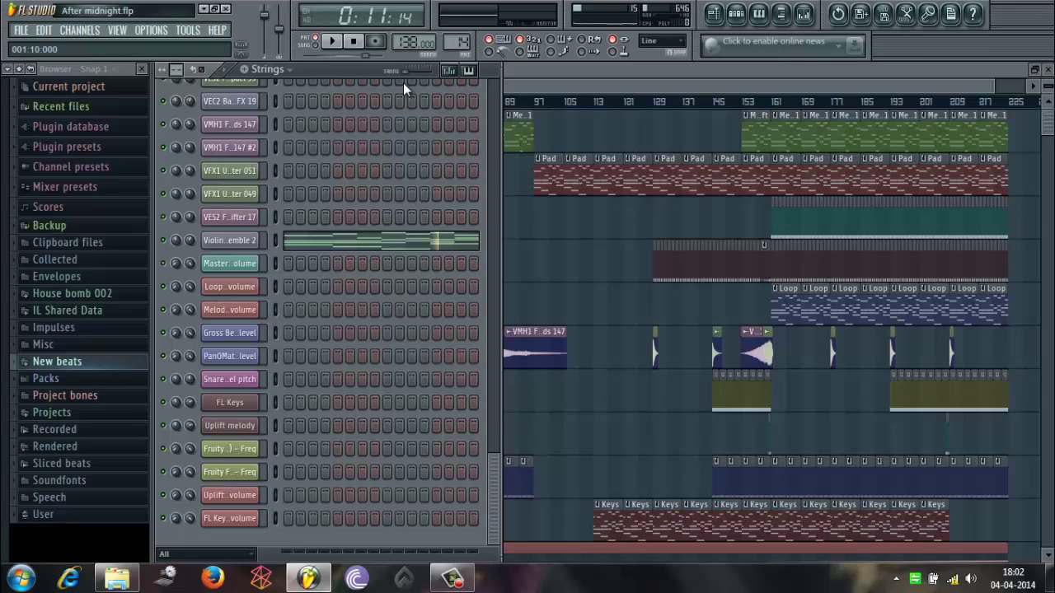
Step: Replay the Strings pattern from the beginning and pause it
left_click(353, 40)
left_click(334, 41)
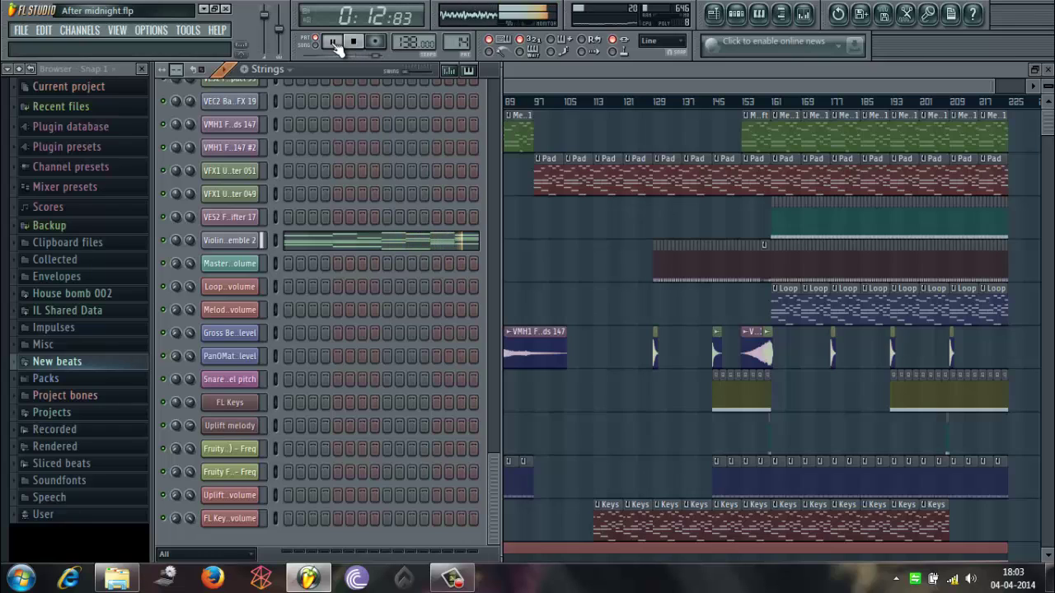
left_click(333, 42)
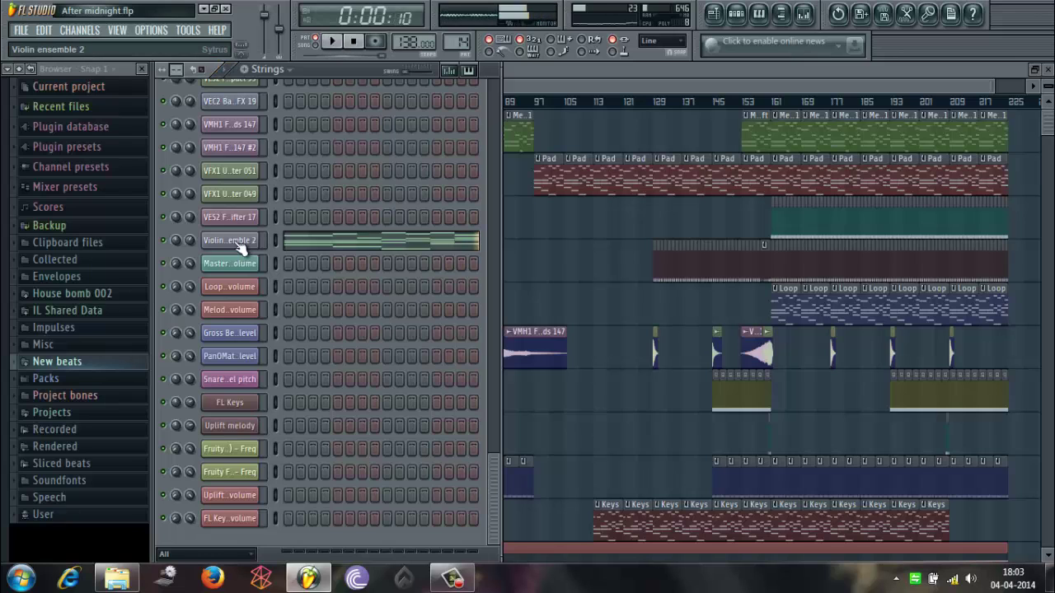
Step: Open the Violin ensemble 2 Sytrus instrument, and view the Fruity Reeverb and Soundgoodizer effects on its mixer track
left_click(248, 248)
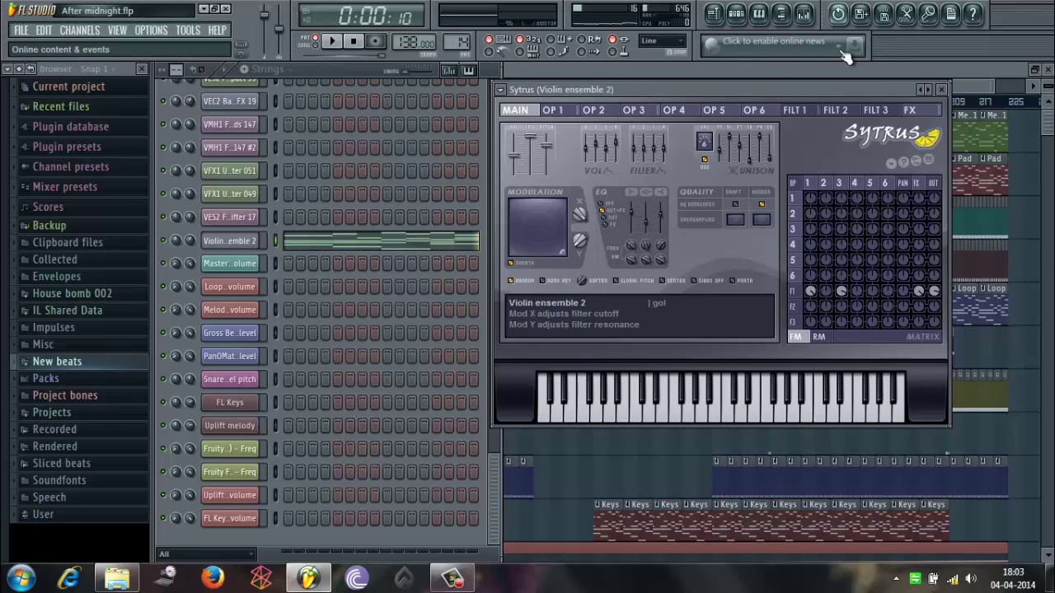
left_click(804, 13)
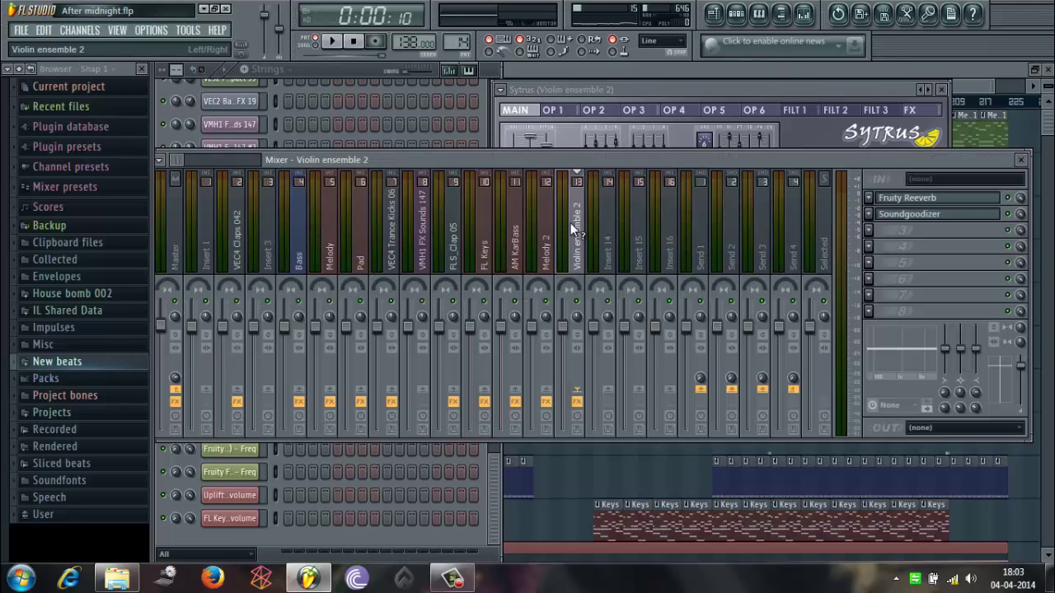
left_click(907, 200)
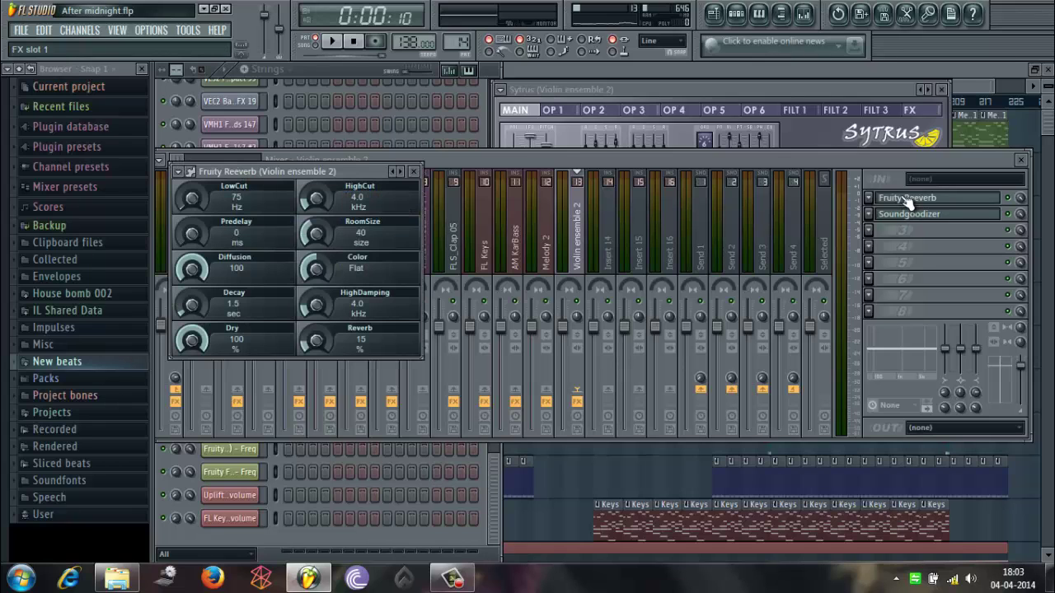
left_click(989, 221)
left_click(989, 220)
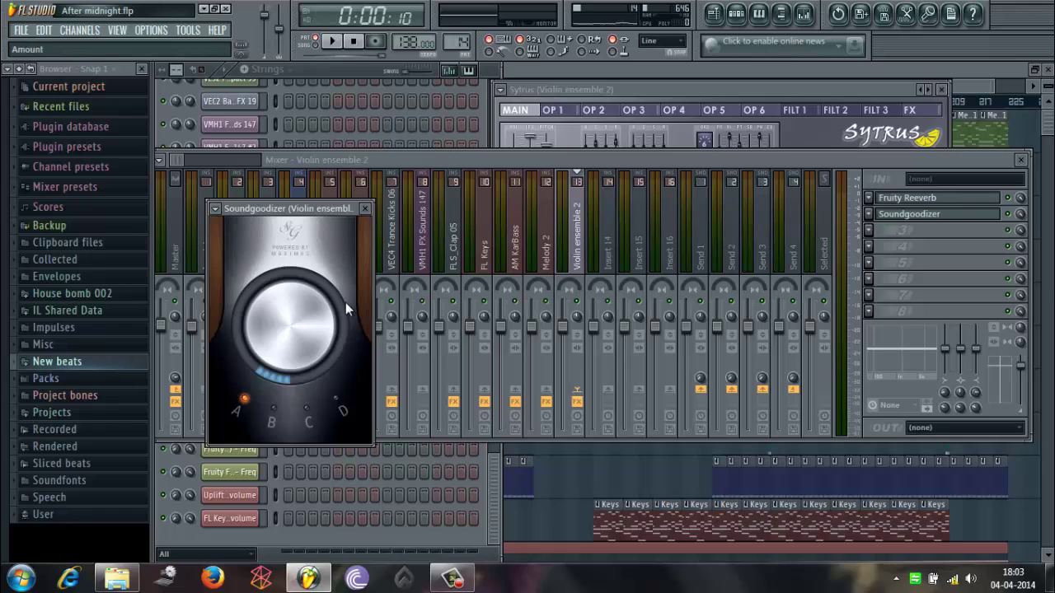
Step: Bring the step sequencer to the front, step on to the empty pattern 15 and reselect the Strings pattern
left_click(327, 66)
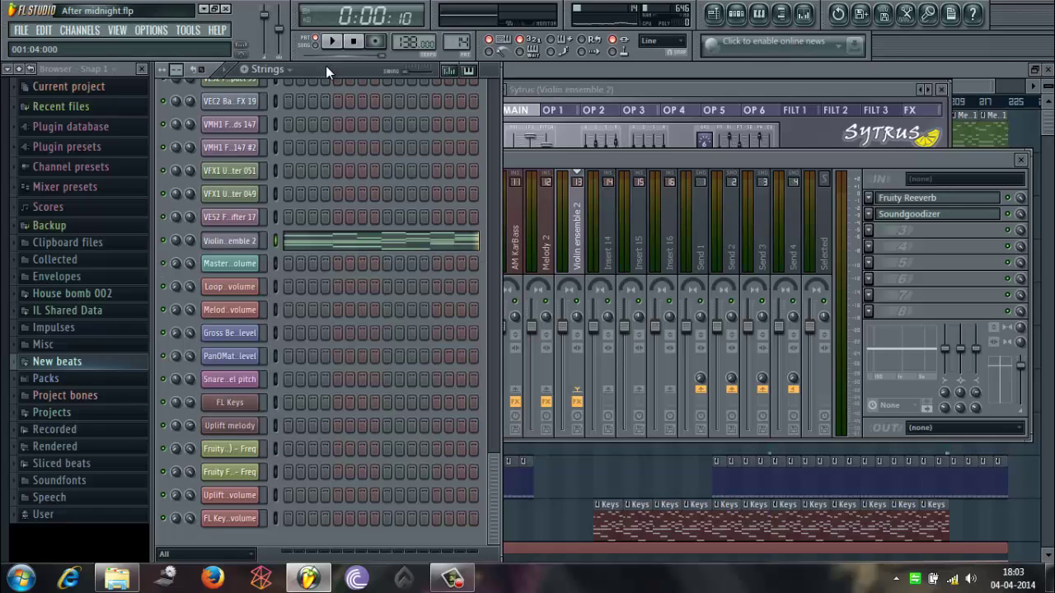
left_click_drag(464, 41, 464, 40)
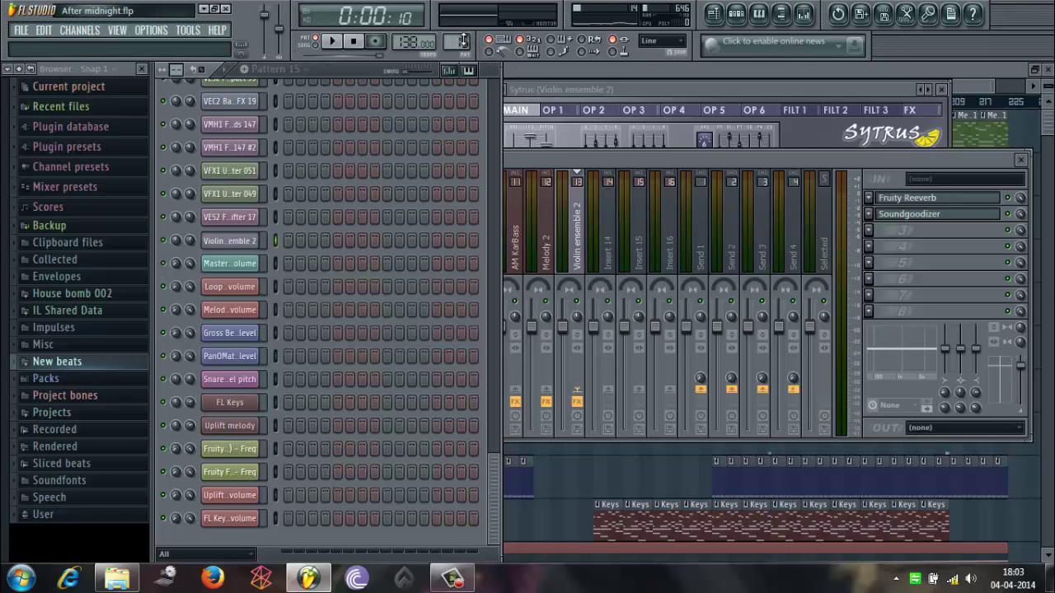
scroll(429, 247, "up", 6)
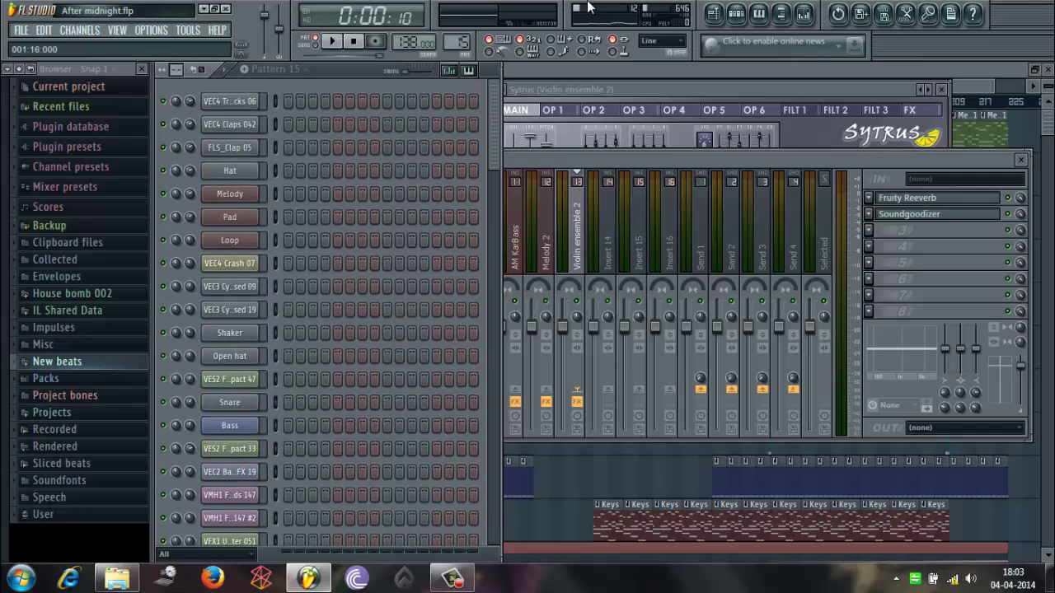
left_click(304, 67)
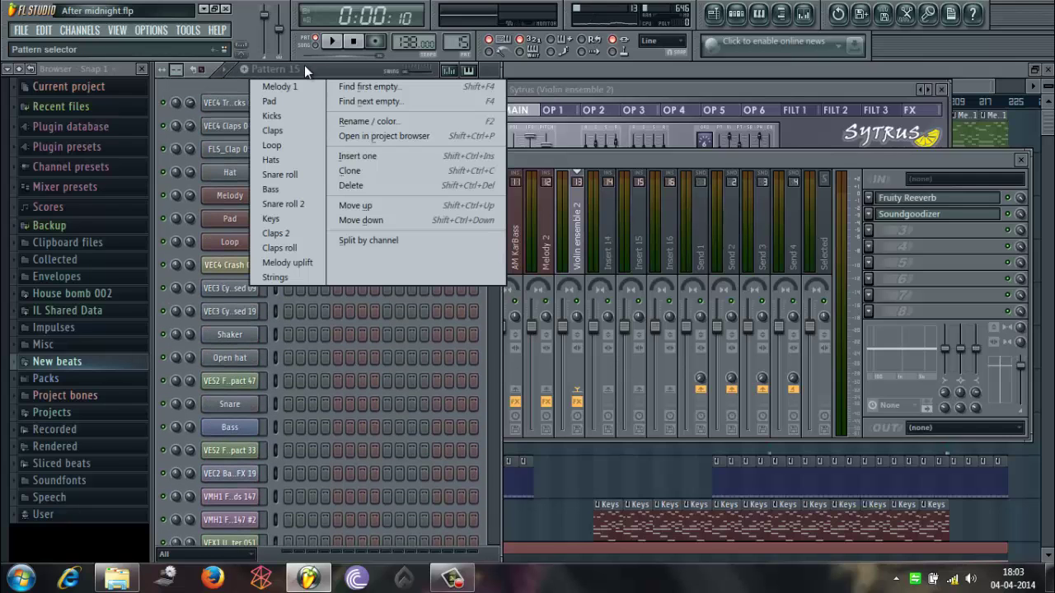
left_click(282, 275)
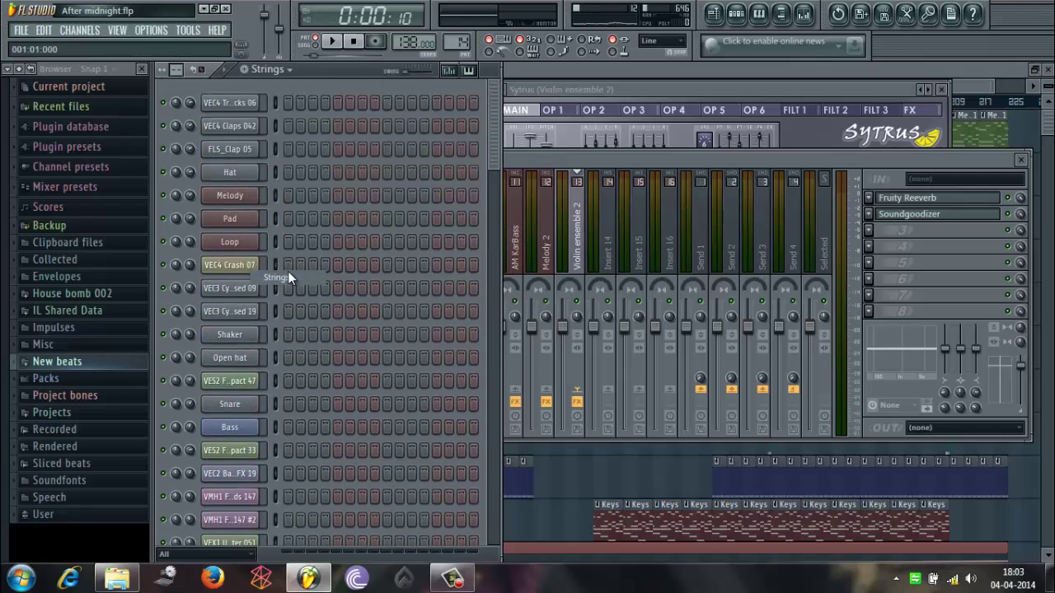
Step: Show the whole arrangement in the playlist, and play and pause it in song mode
left_click(556, 75)
left_click(303, 84)
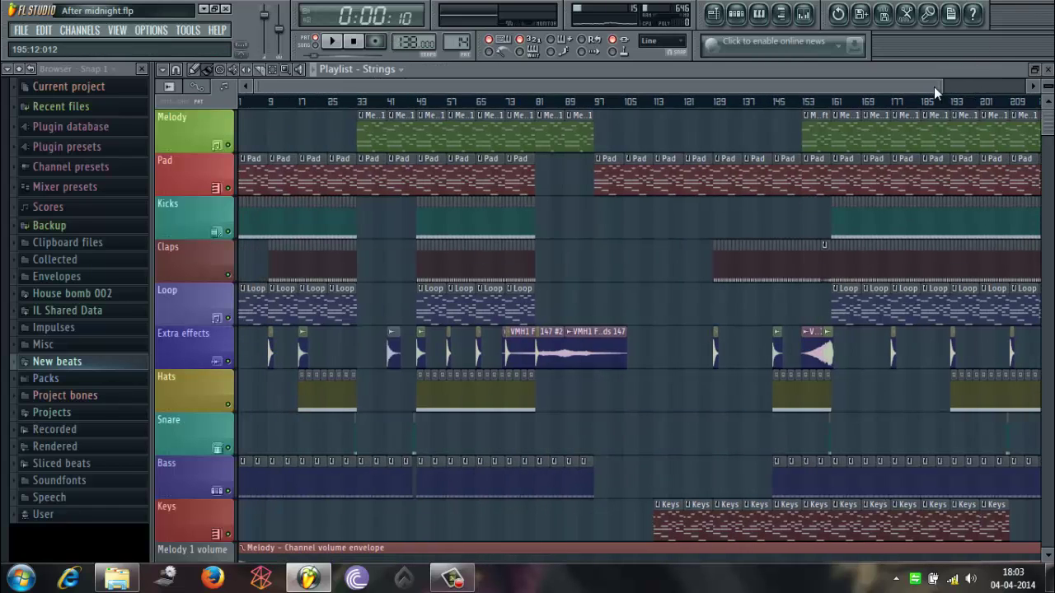
left_click_drag(943, 85, 1047, 121)
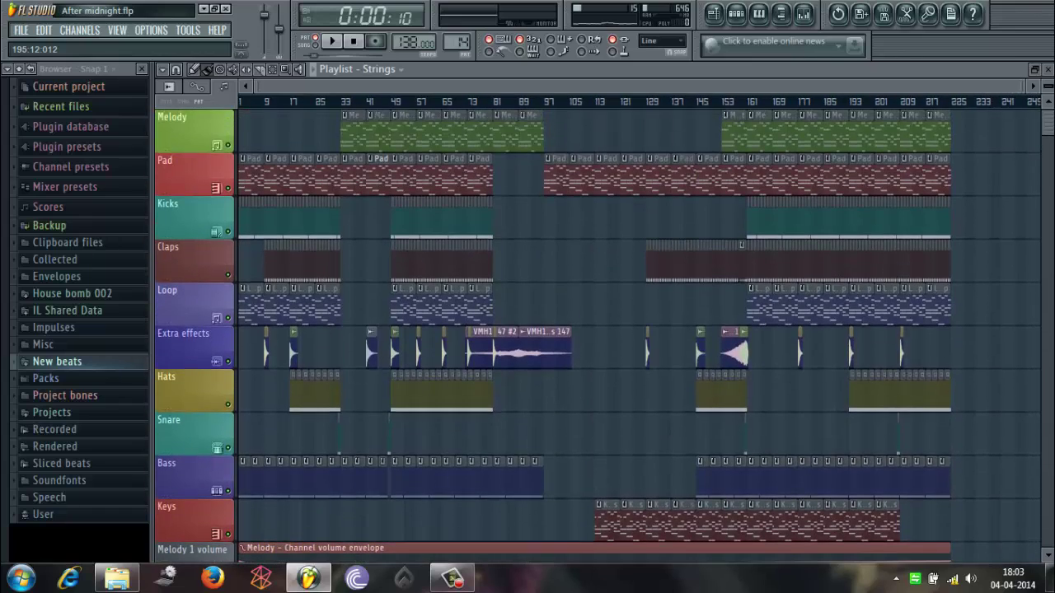
left_click(320, 45)
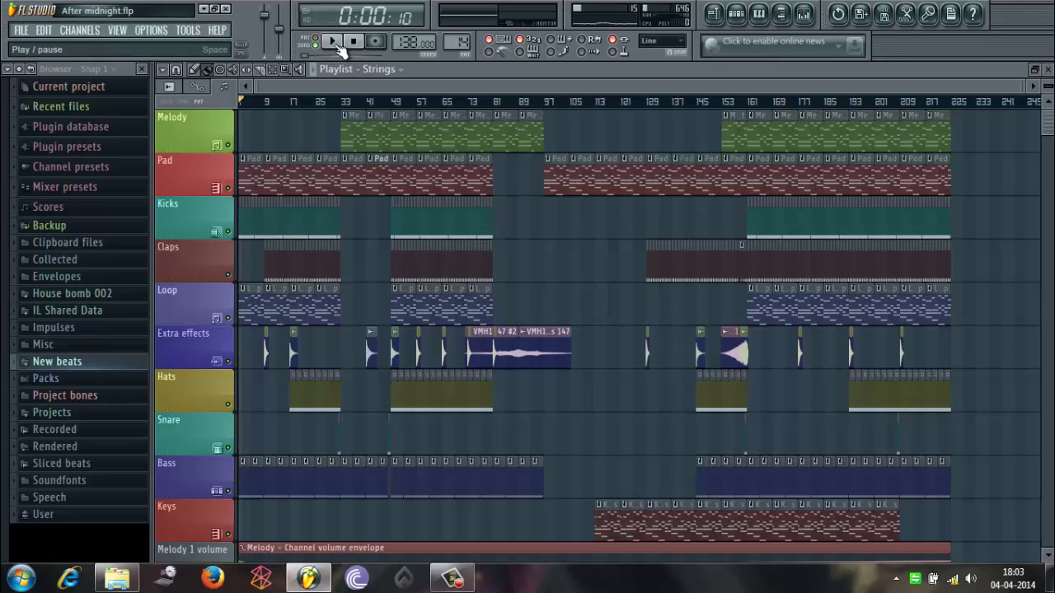
left_click(338, 45)
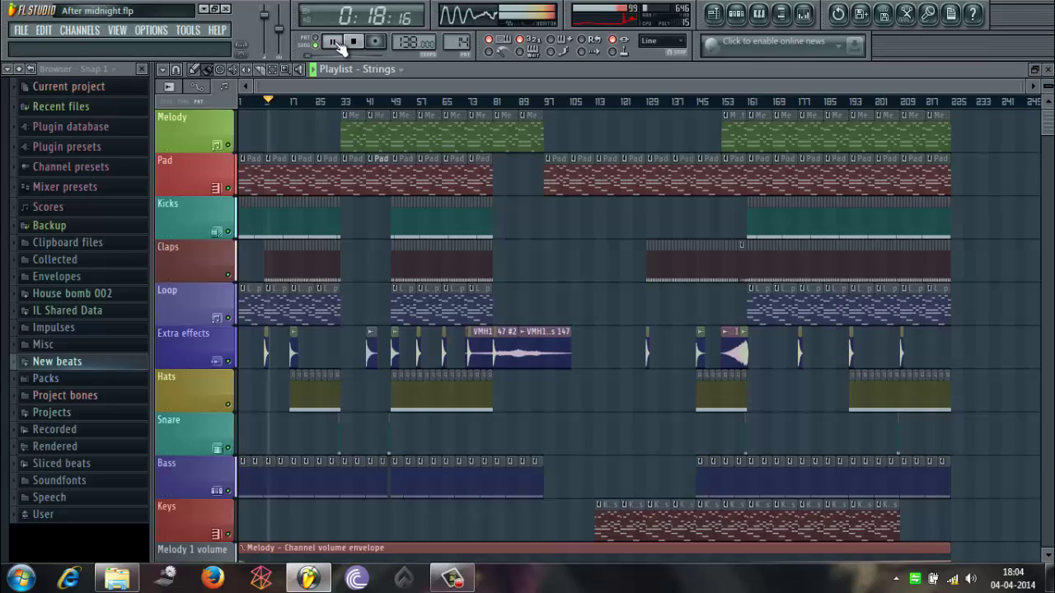
left_click(339, 44)
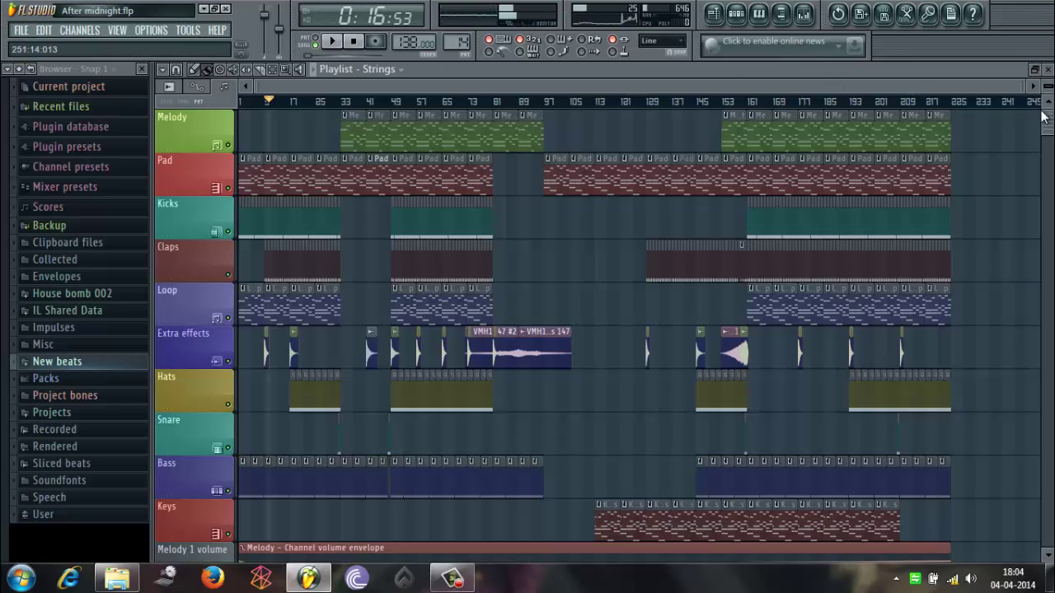
Step: Look over the automation envelopes and the Strings track in the playlist, and return to the Melody track
left_click_drag(1047, 118, 1047, 188)
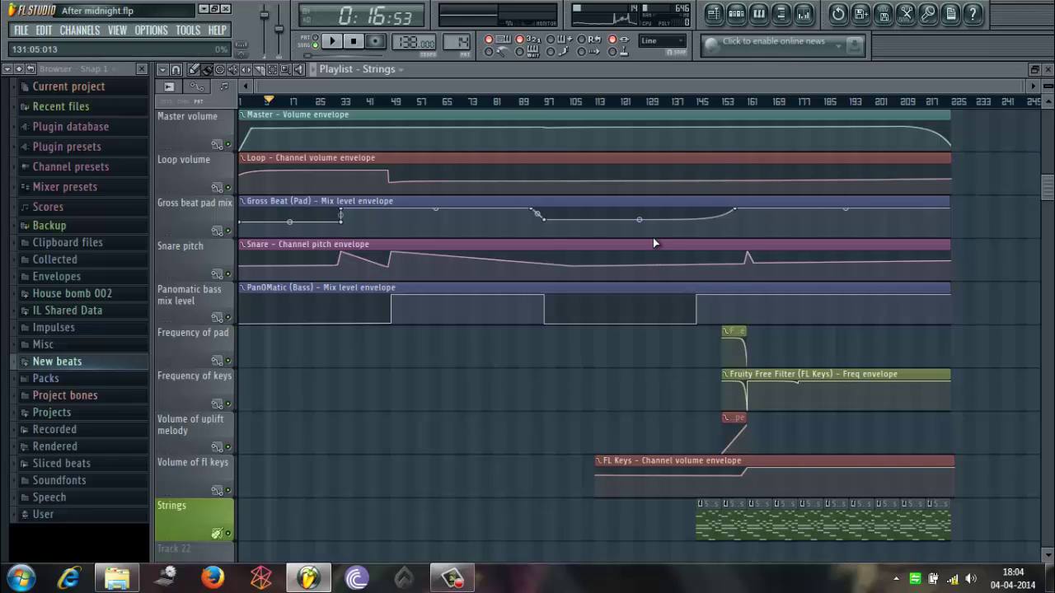
scroll(597, 329, "down", 5)
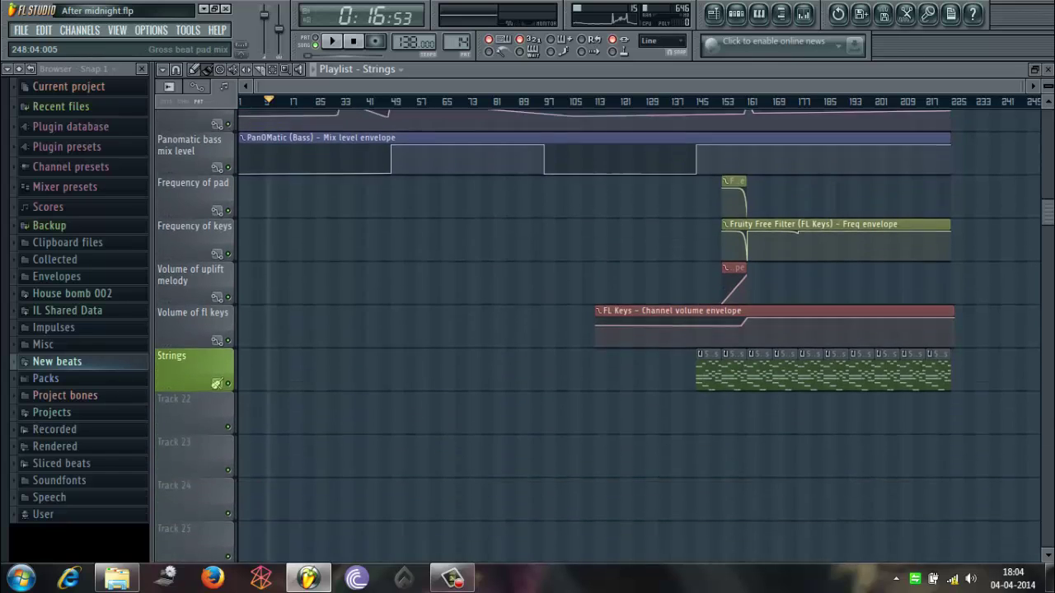
scroll(598, 330, "up", 10)
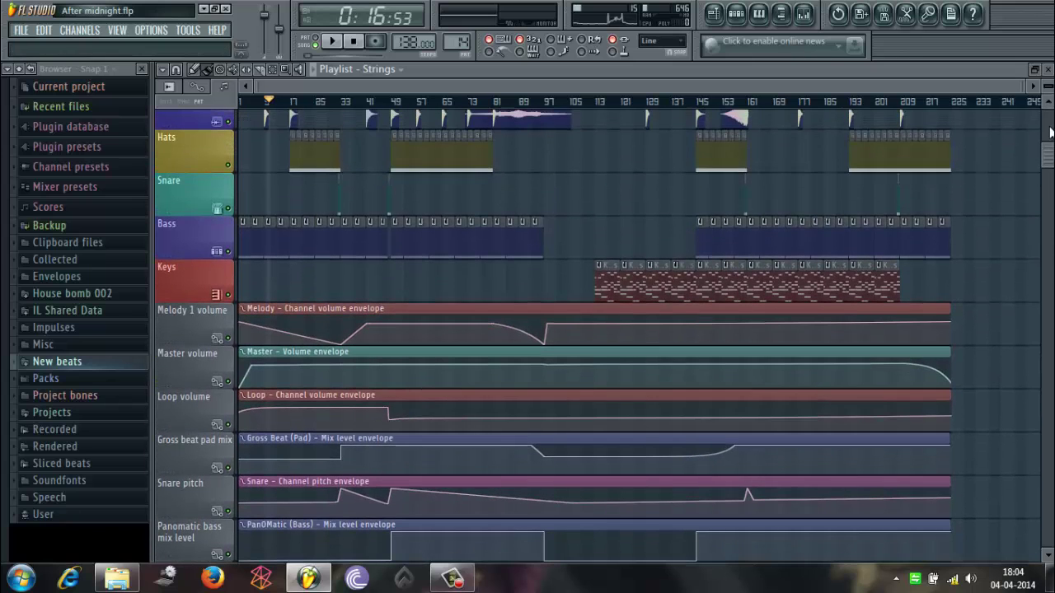
scroll(598, 329, "up", 6)
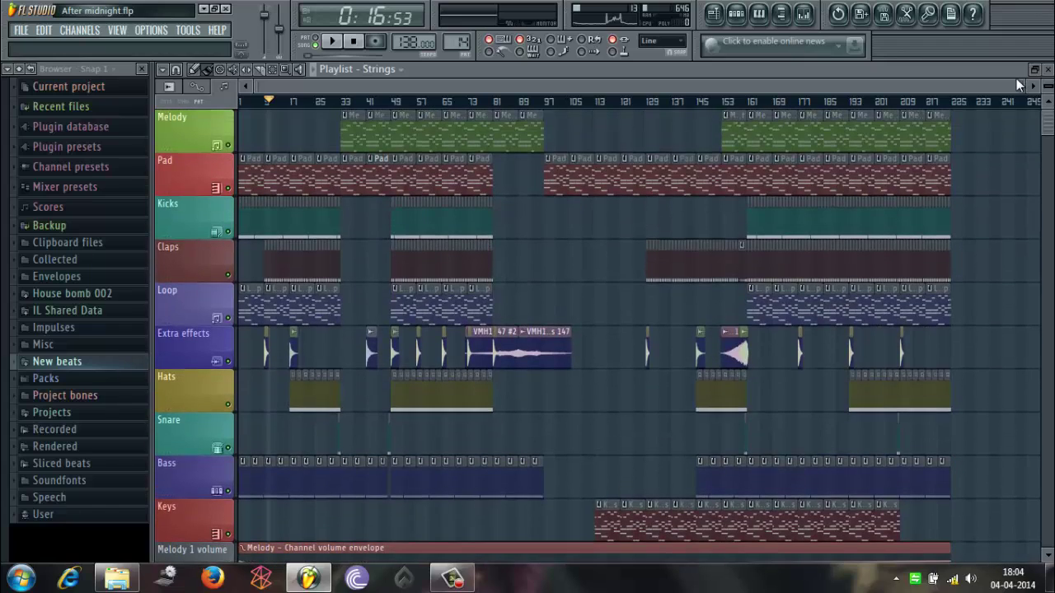
Step: Examine the opening bars of the playlist and follow the volume, mix level and pitch envelopes to the song's end and back
left_click_drag(1019, 85, 498, 133)
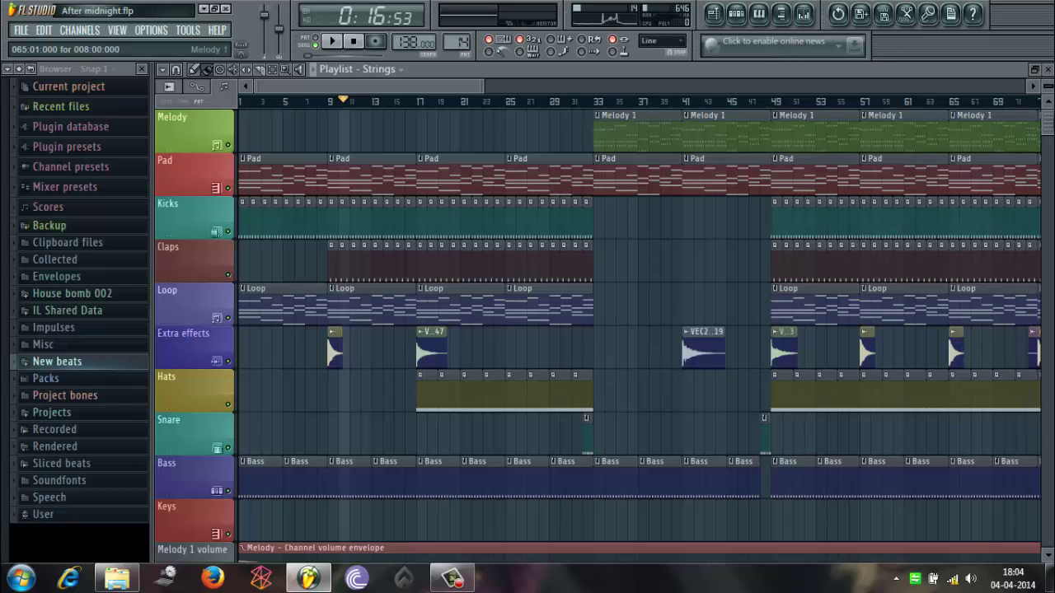
scroll(597, 330, "down", 8)
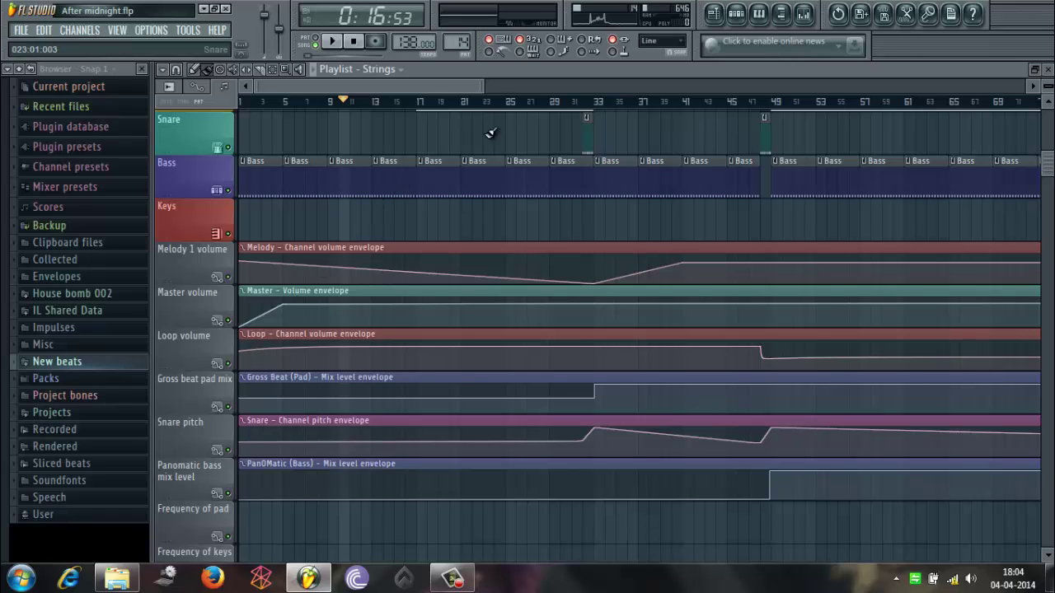
left_click(481, 94)
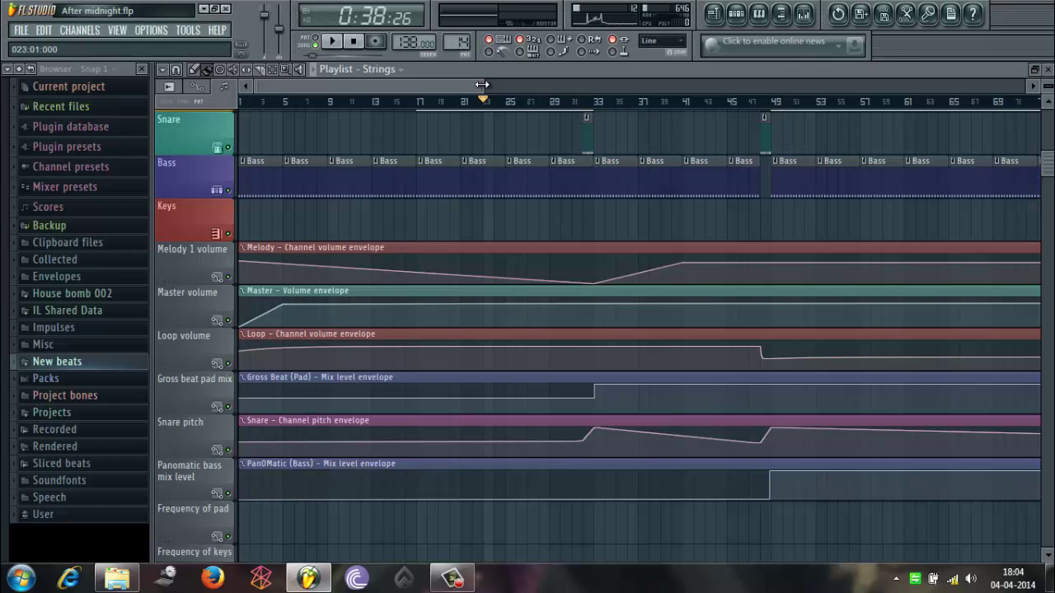
left_click_drag(483, 84, 607, 85)
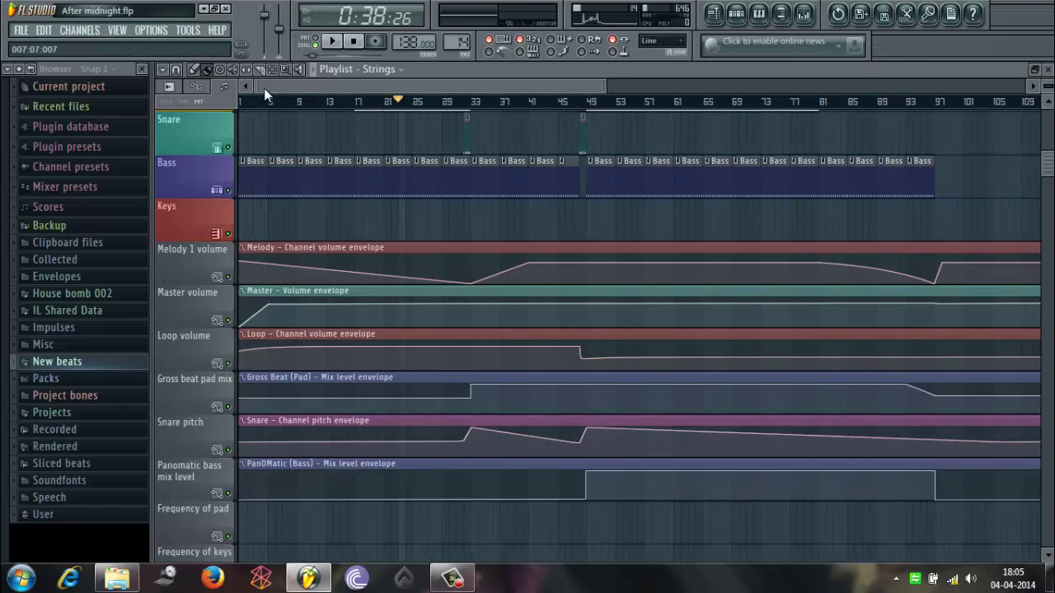
left_click_drag(254, 85, 247, 136)
left_click_drag(264, 87, 803, 49)
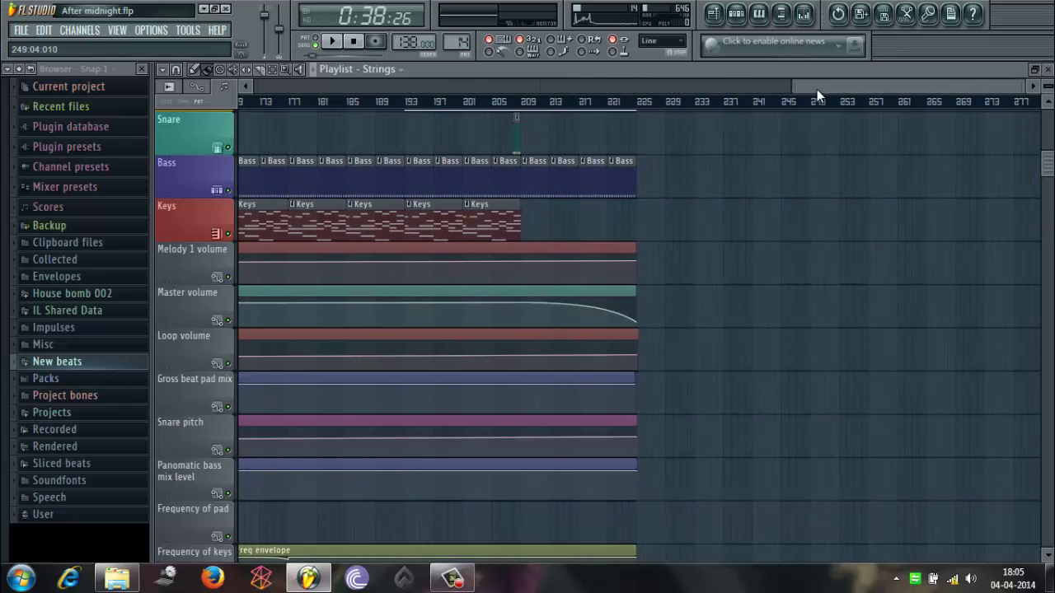
left_click_drag(816, 89, 257, 164)
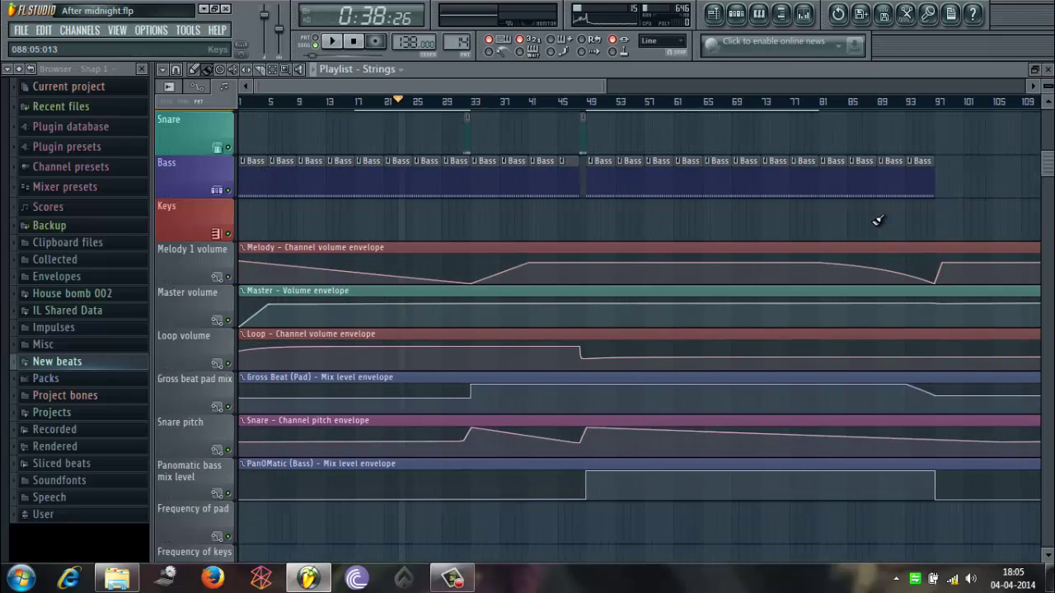
Step: Return to the Melody track and play the intro briefly in song mode from about bar 24, pausing before the melody enters
scroll(589, 275, "up", 5)
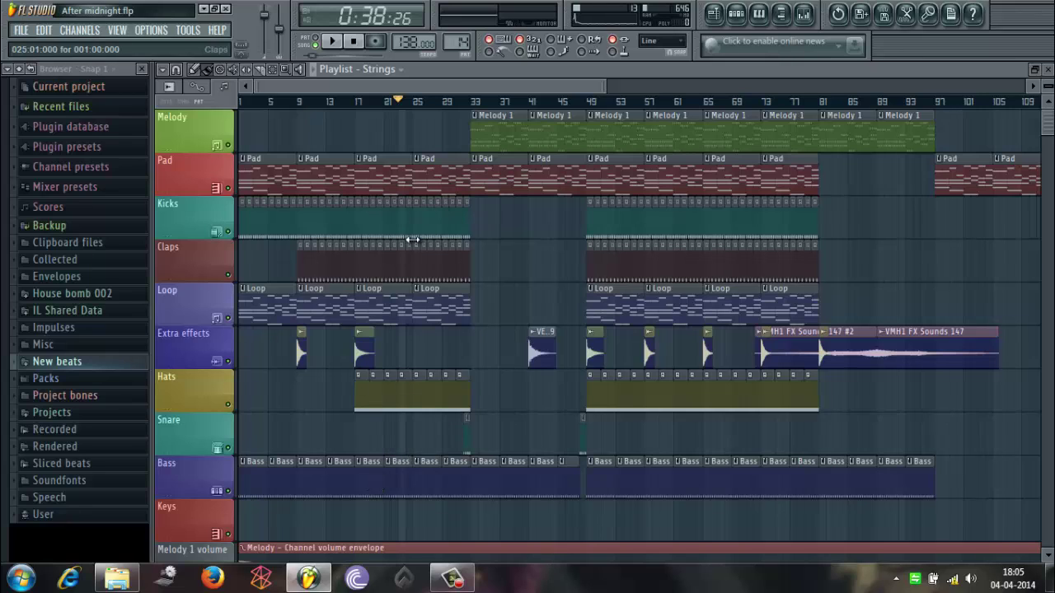
left_click(443, 104)
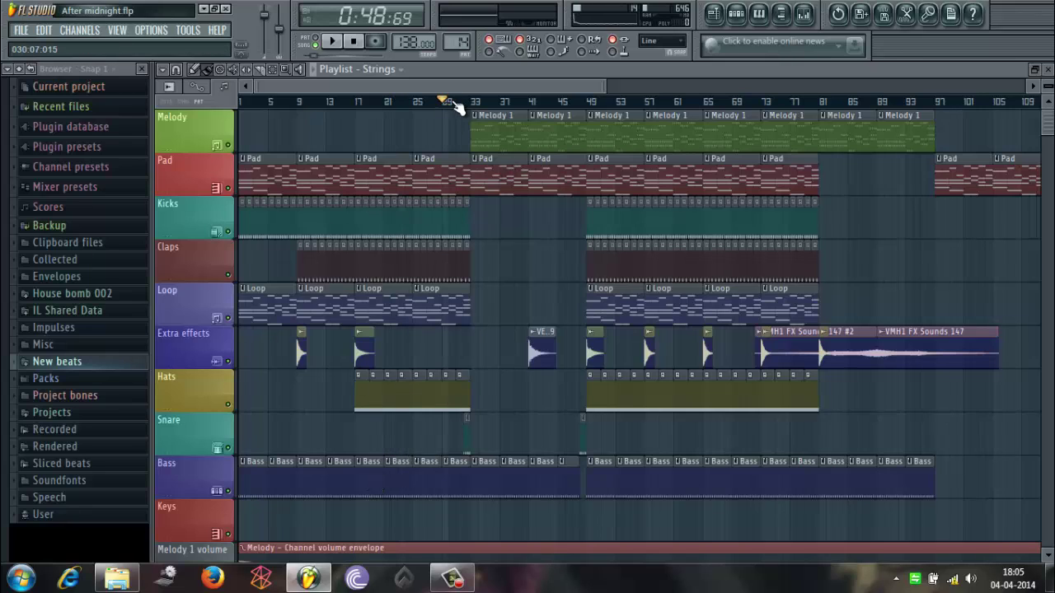
left_click(407, 103)
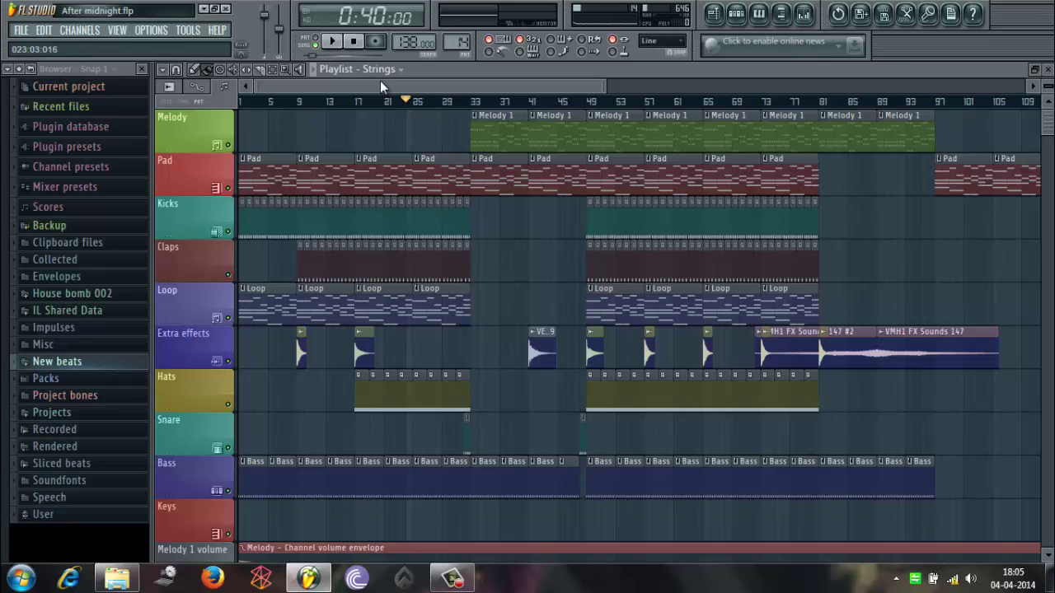
left_click(333, 42)
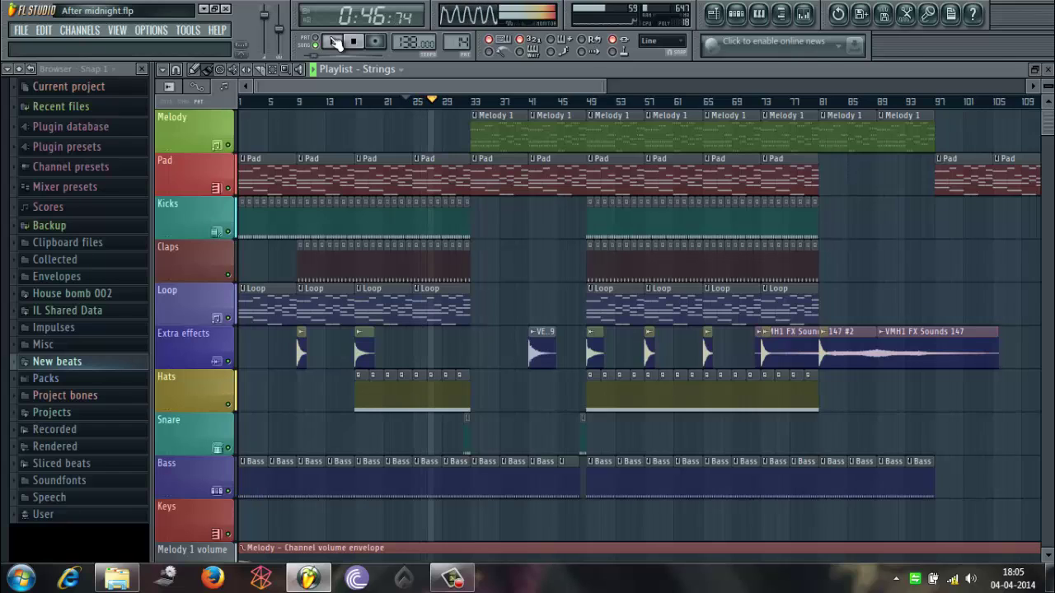
left_click(335, 42)
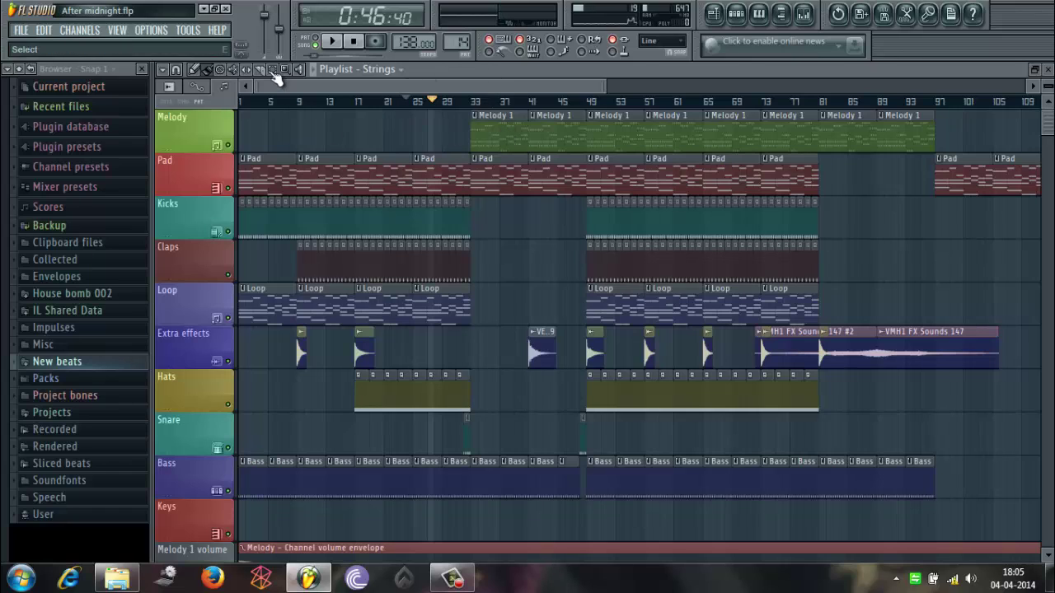
Step: Place the playhead at about bar 31 and play the transition into the Melody 1 section, pausing a few bars in
left_click_drag(286, 88, 347, 86)
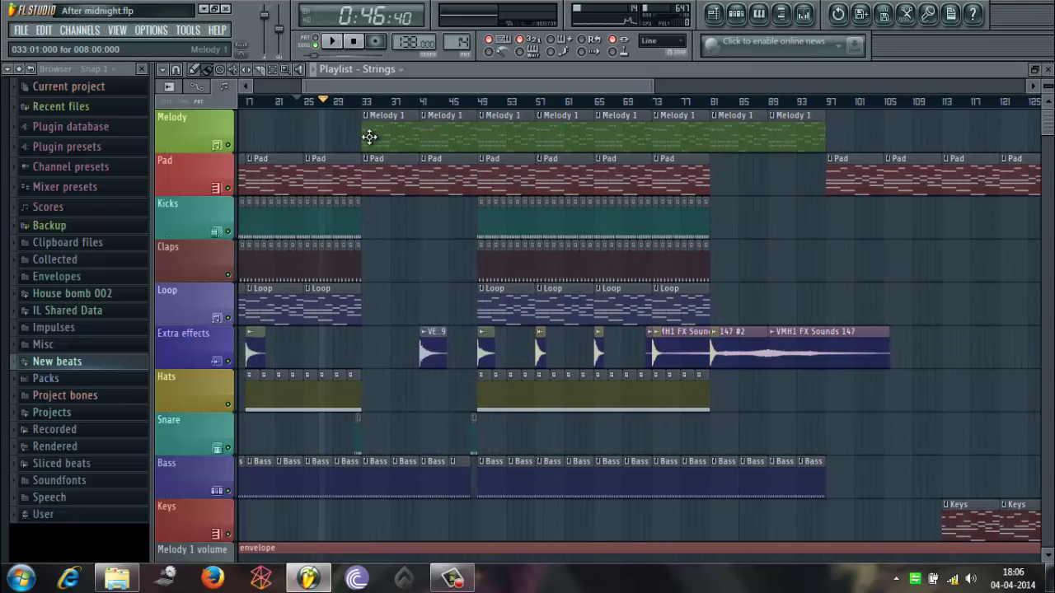
left_click(356, 101)
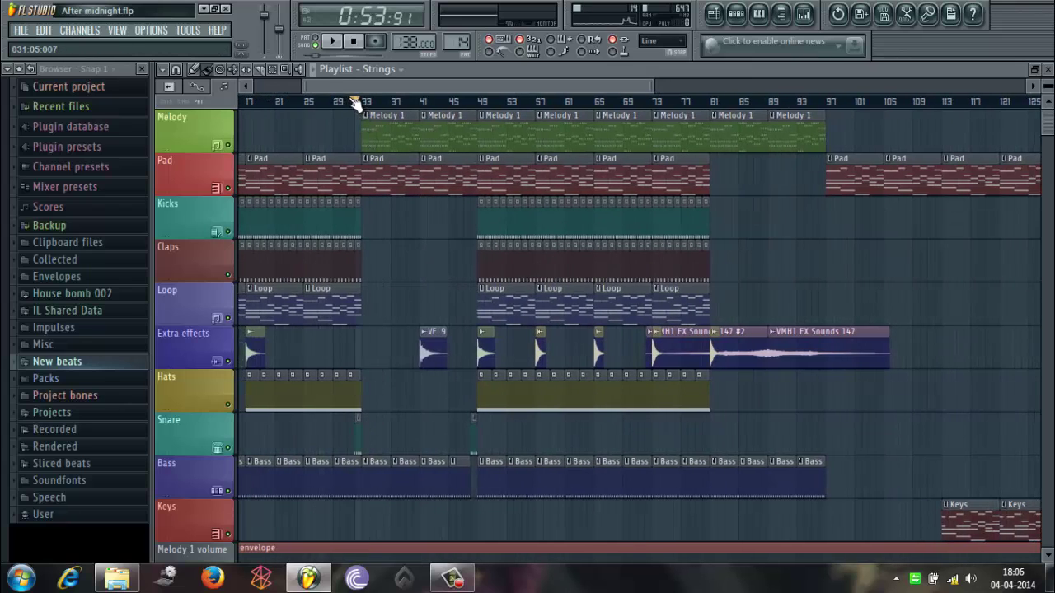
left_click(348, 102)
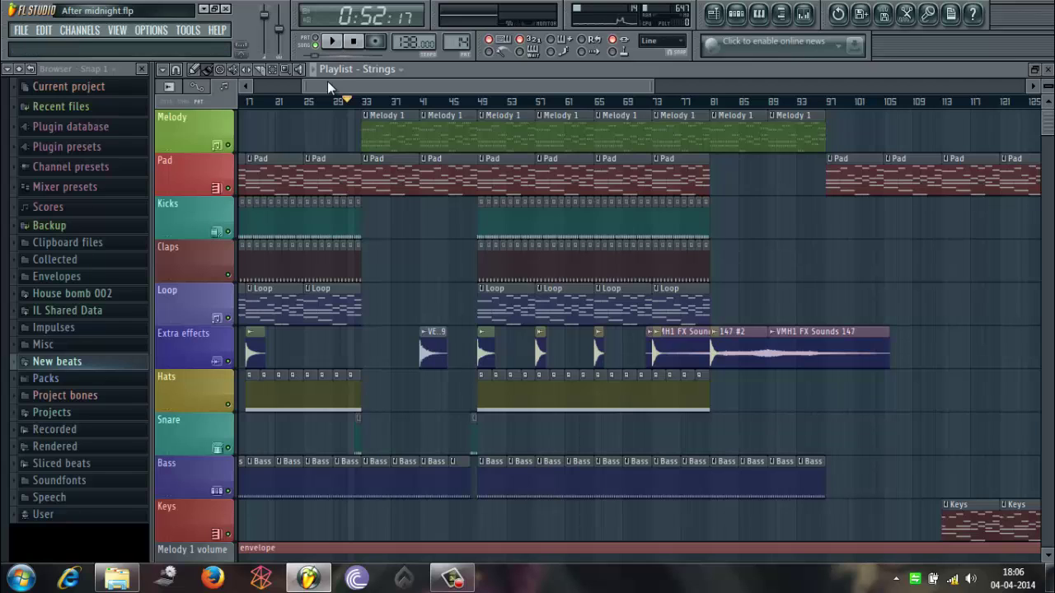
left_click(337, 41)
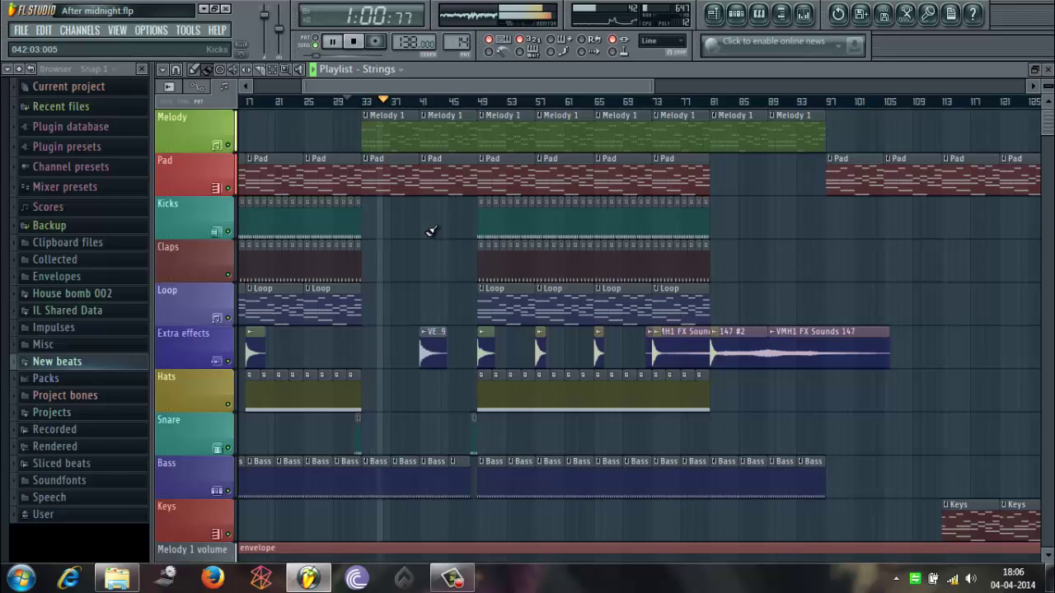
left_click(334, 41)
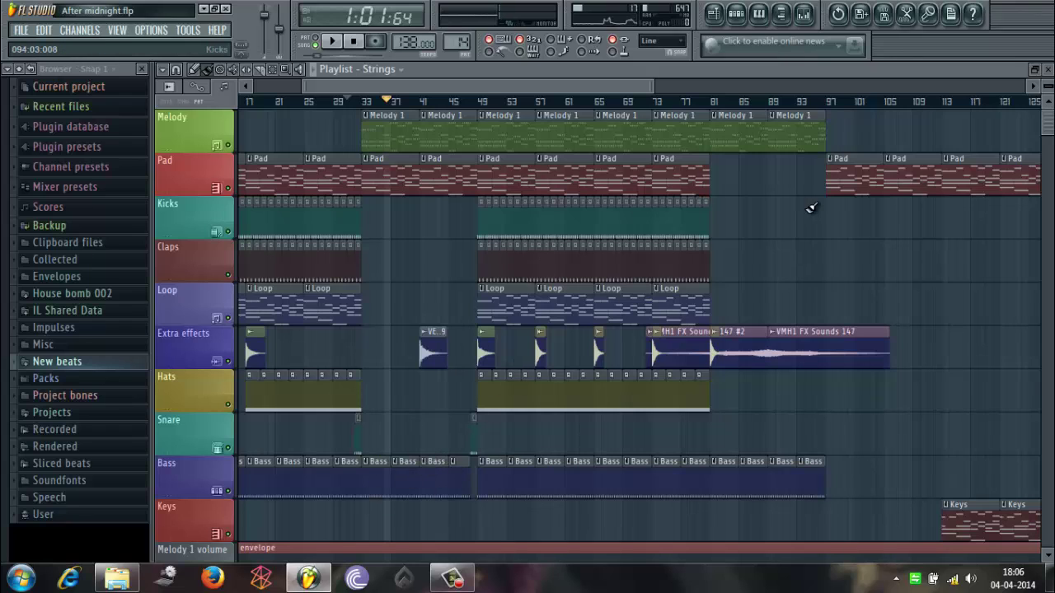
Step: Examine the automation envelopes below the Keys track against the instrument clips, from Melody 1 volume to Volume of fl keys, across the whole arrangement
scroll(598, 329, "down", 1)
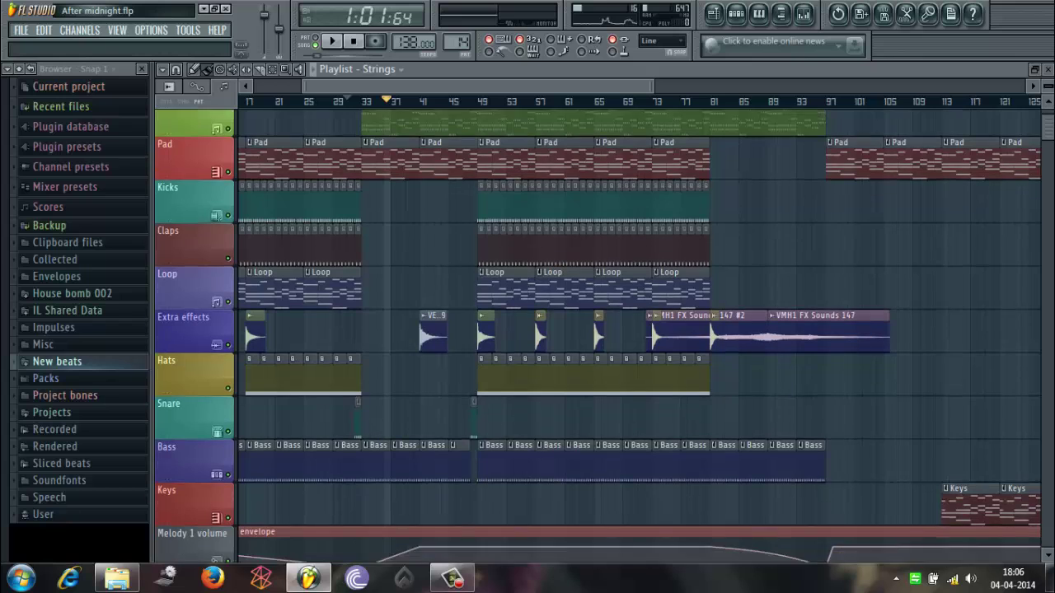
scroll(1050, 167, "down", 7)
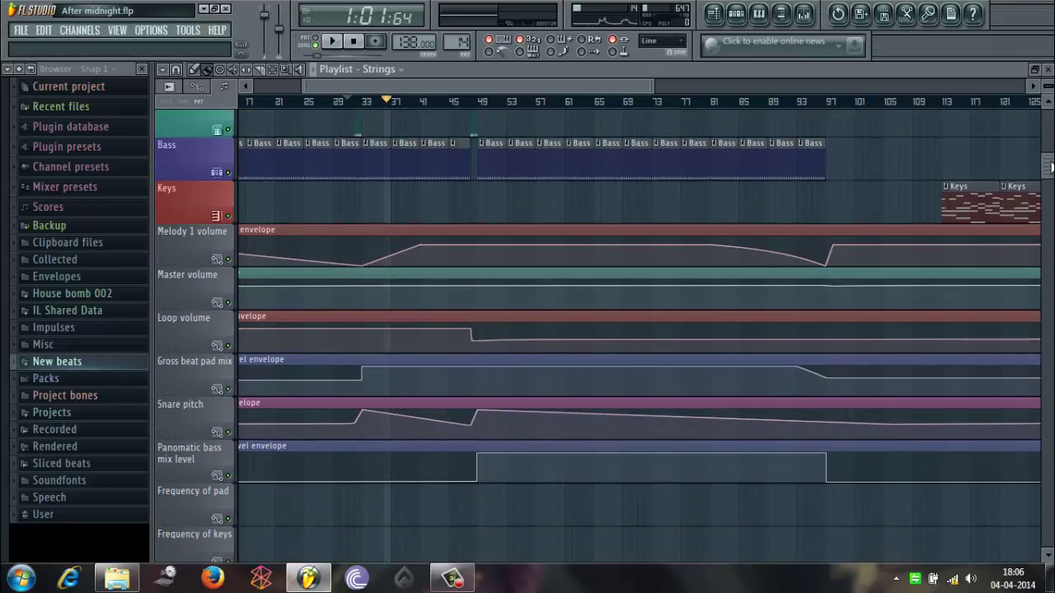
scroll(1050, 167, "down", 4)
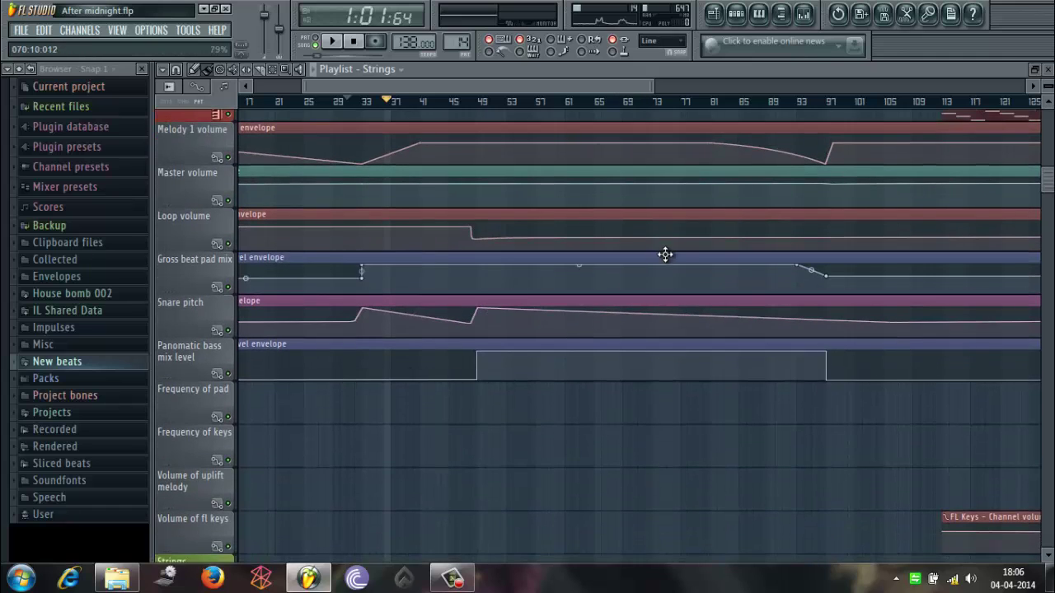
left_click_drag(654, 87, 1030, 104)
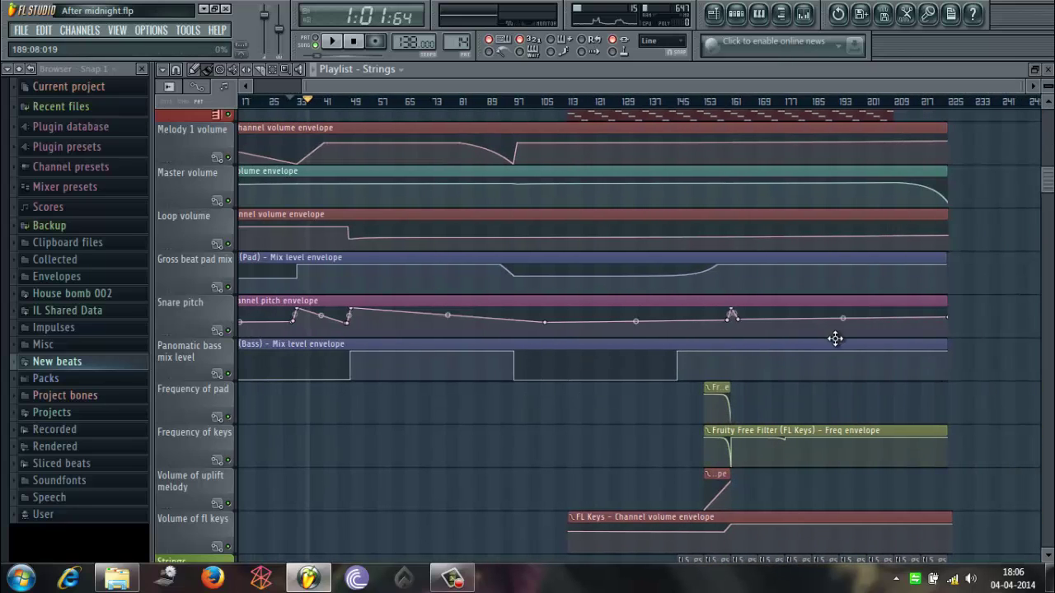
scroll(836, 337, "up", 9)
scroll(724, 240, "up", 5)
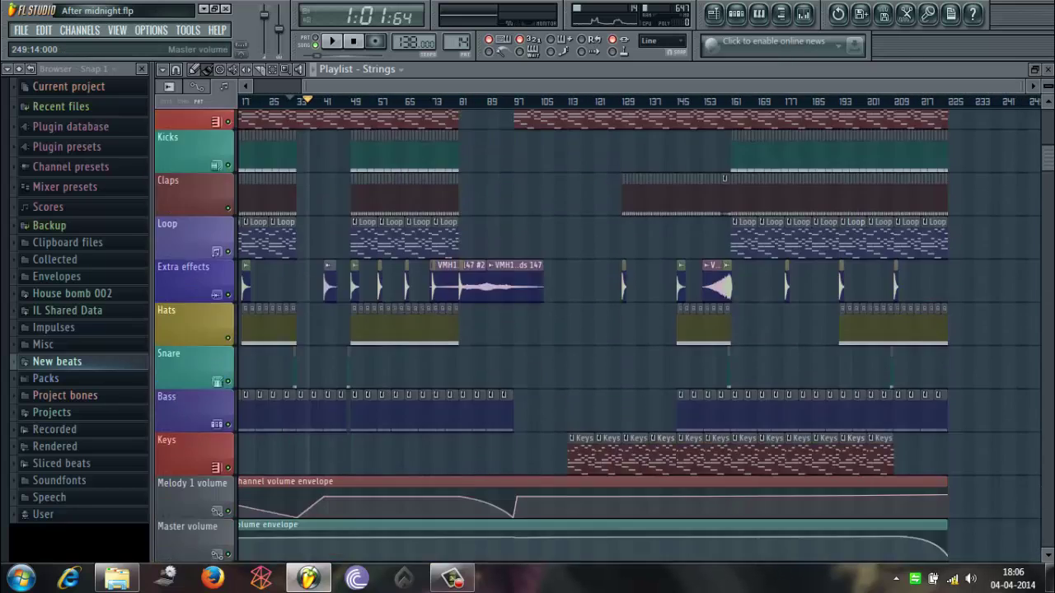
scroll(723, 241, "down", 11)
scroll(724, 240, "up", 15)
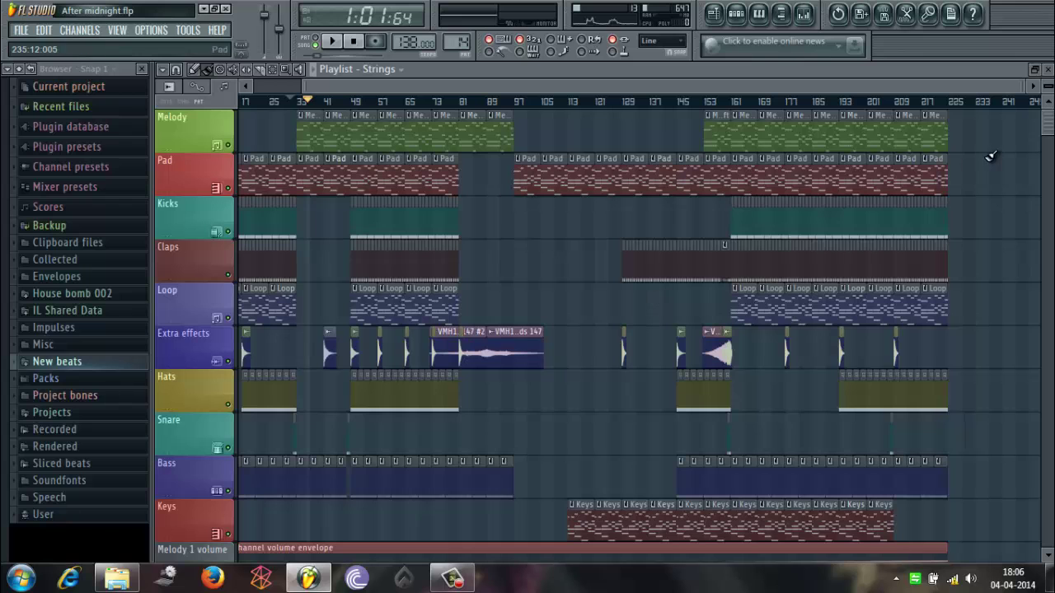
scroll(598, 336, "down", 9)
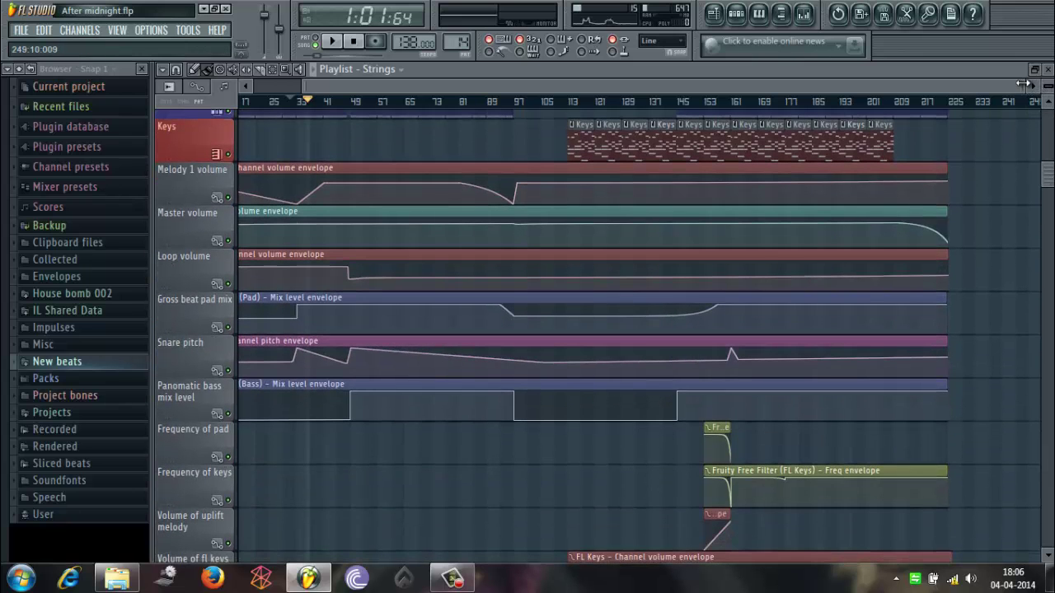
left_click_drag(1023, 85, 965, 176)
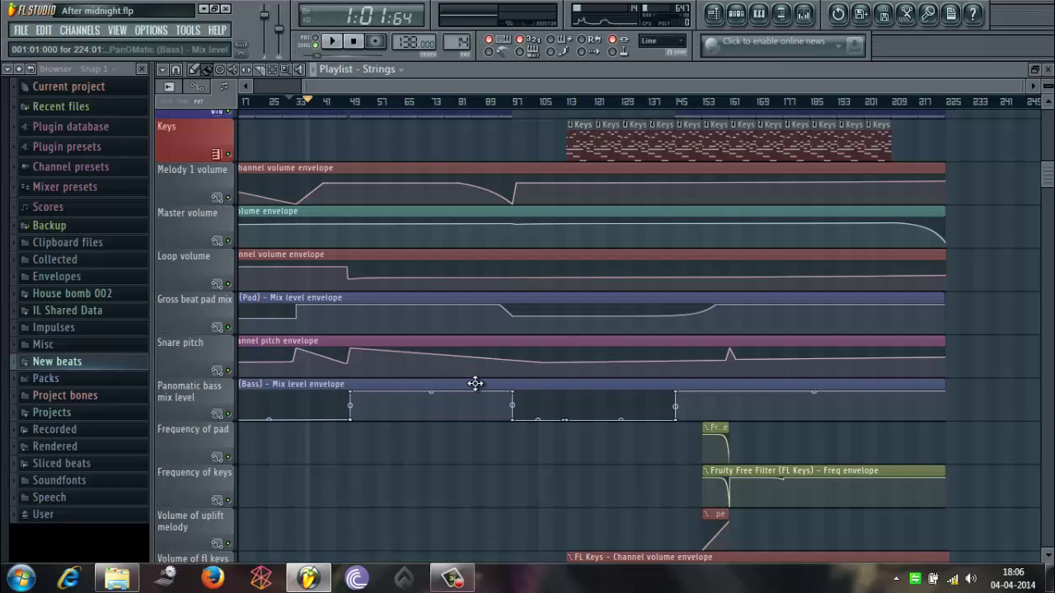
scroll(1034, 199, "up", 8)
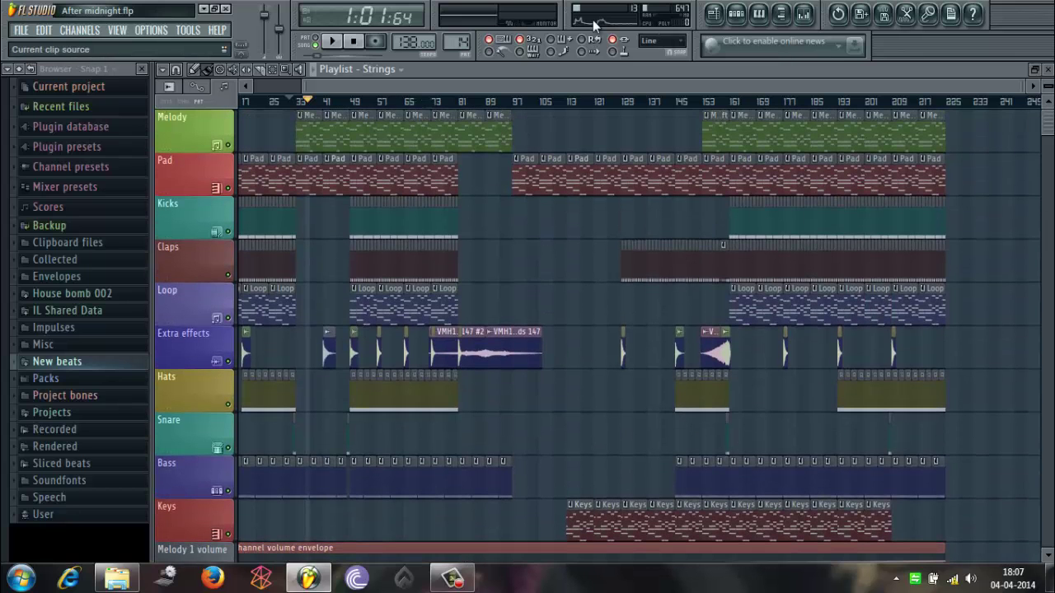
Step: Show the first Melody 1 section closely in the playlist, and resume playback for a moment before pausing
left_click_drag(1028, 87, 636, 112)
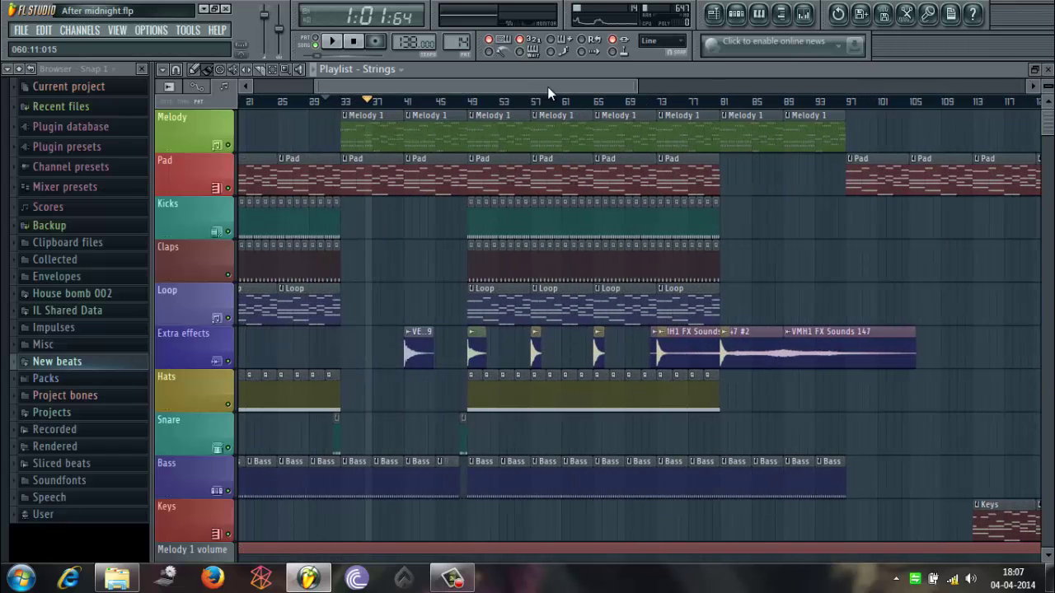
left_click_drag(547, 86, 486, 88)
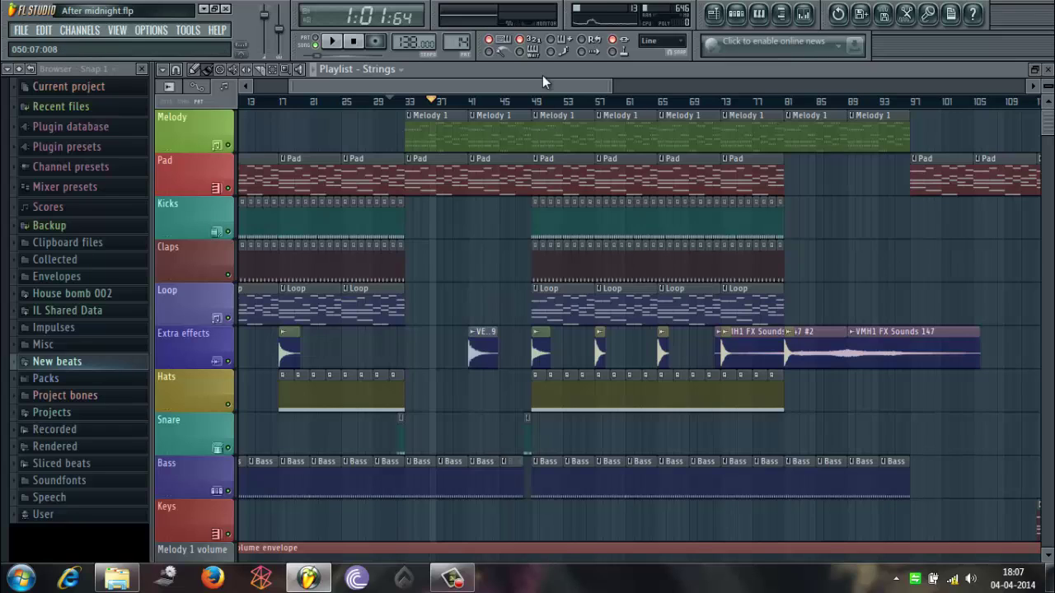
left_click(331, 42)
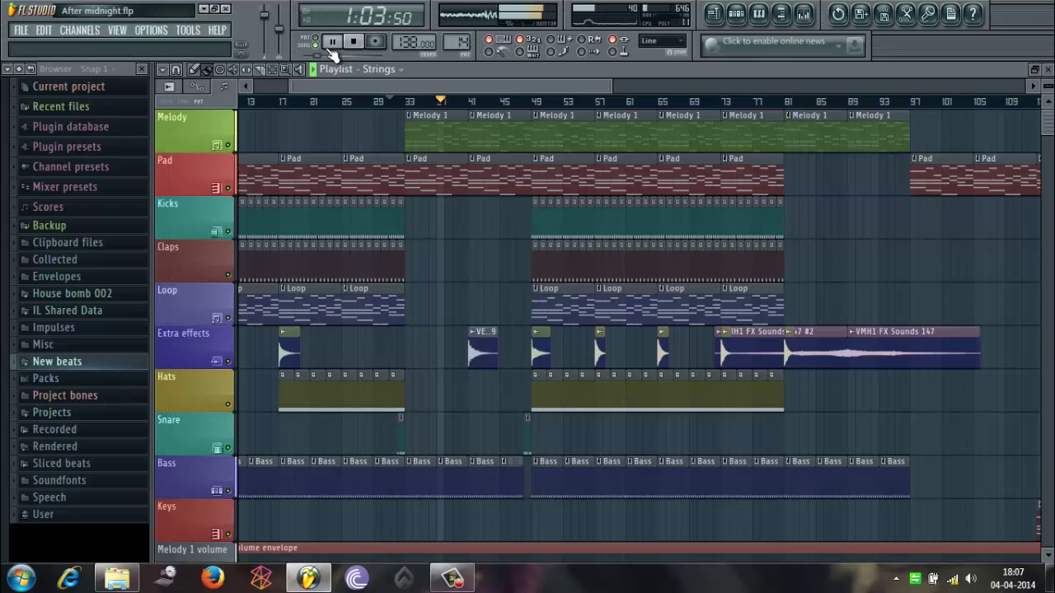
left_click(331, 43)
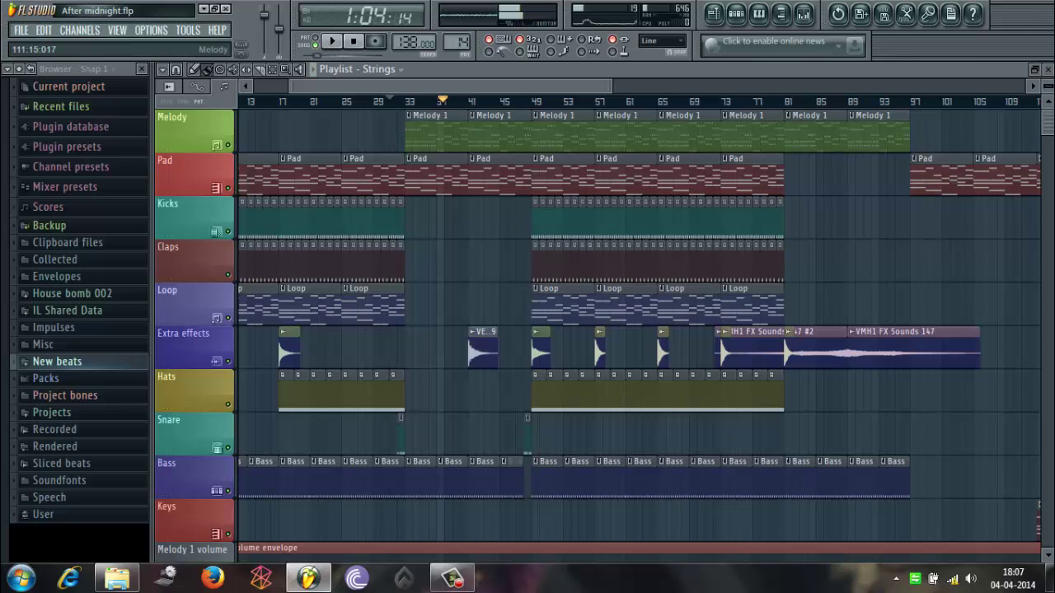
Step: Show the Melody 1 volume envelope beneath the tracks, and play on to bar 41 before pausing
scroll(899, 146, "down", 2)
scroll(805, 269, "down", 2)
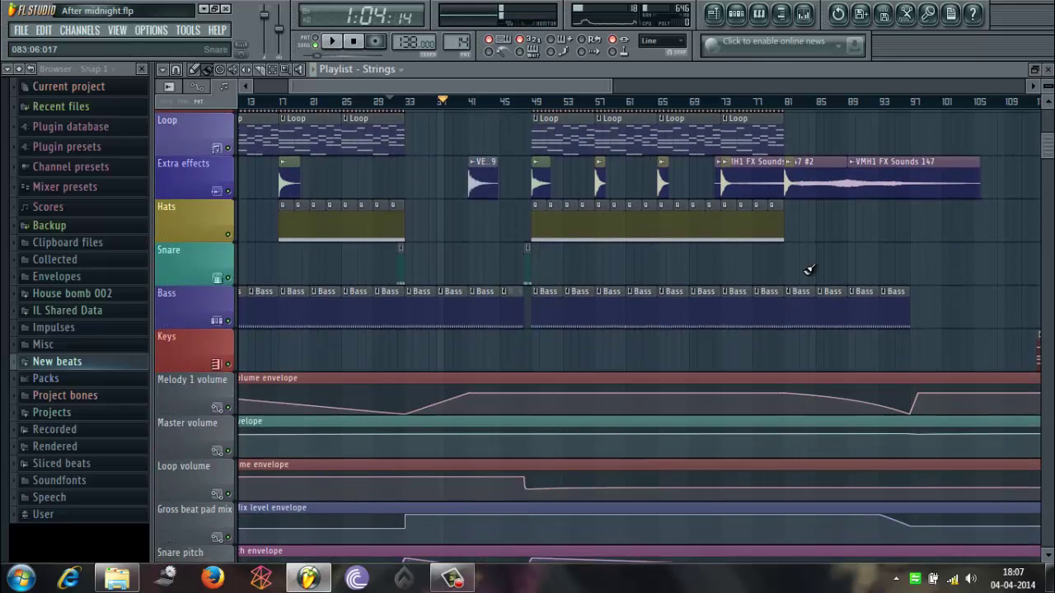
left_click(334, 43)
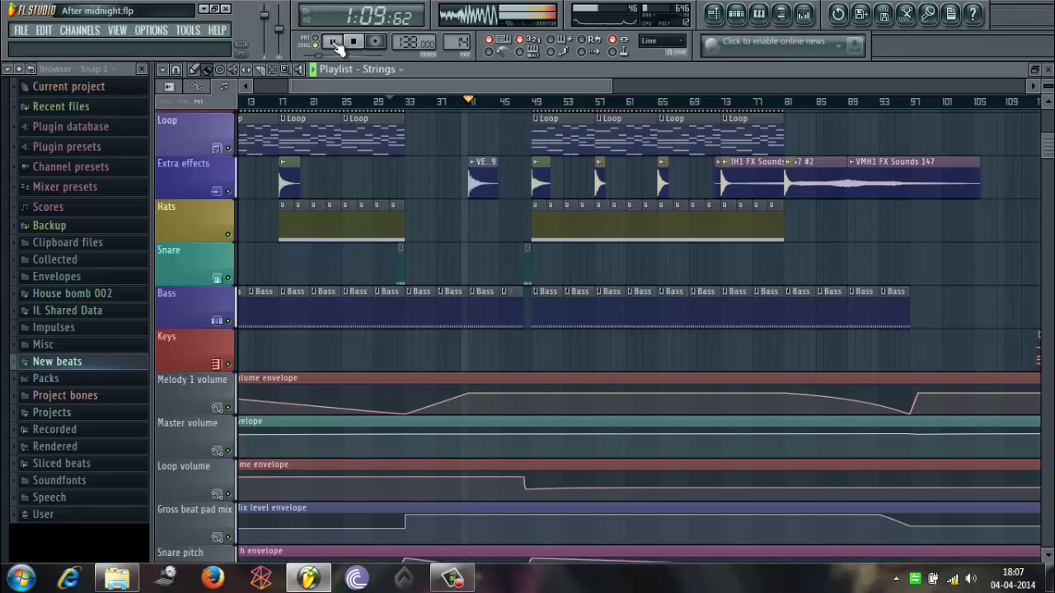
left_click(335, 43)
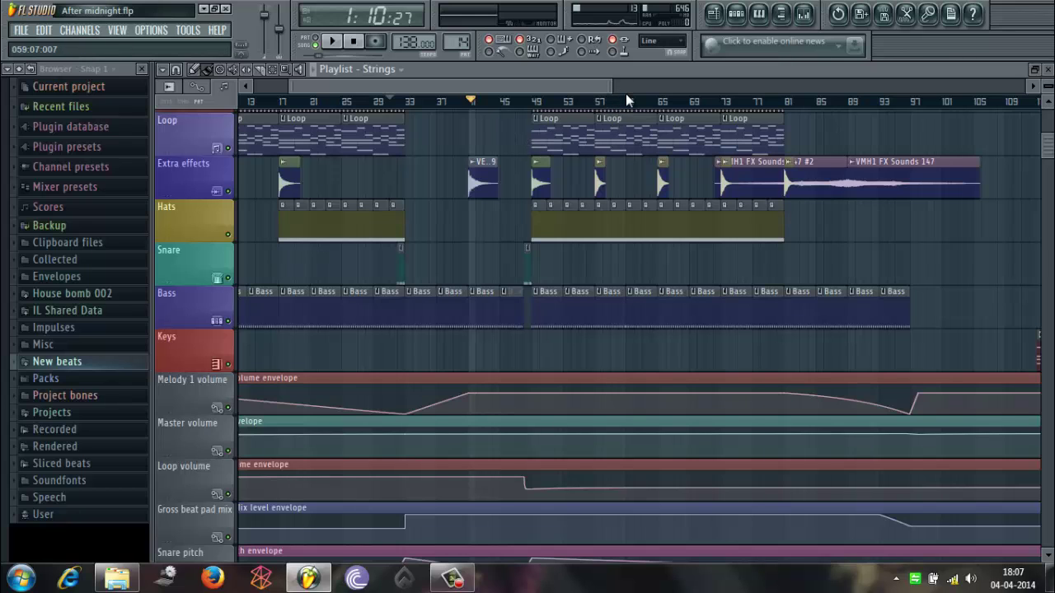
Step: Widen the playlist view to about bar 121 and look over the section after bar 41, from the Melody clips to the volume envelopes
scroll(1034, 176, "up", 4)
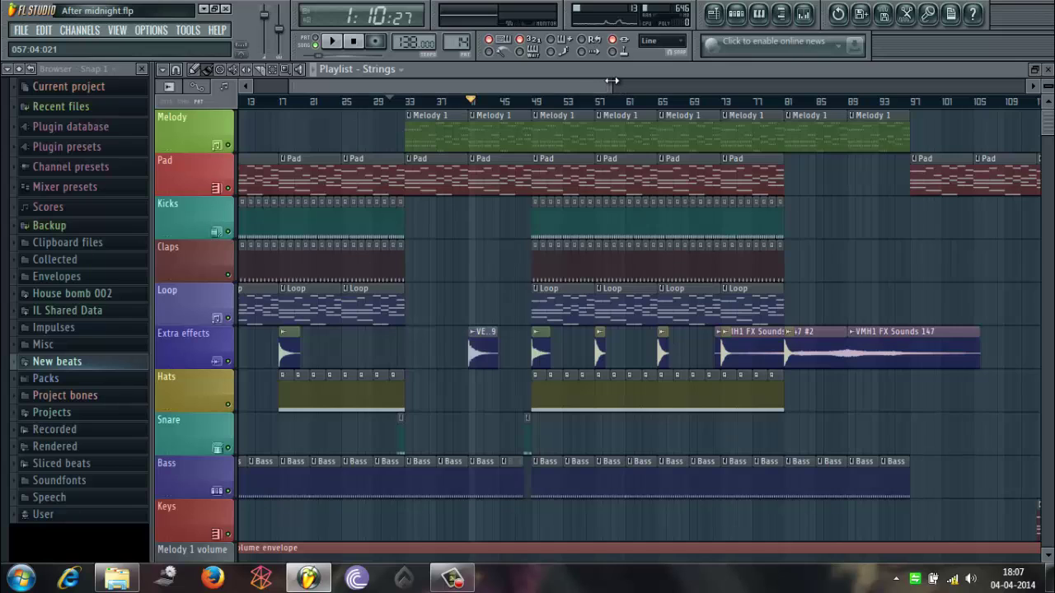
left_click_drag(612, 80, 645, 81)
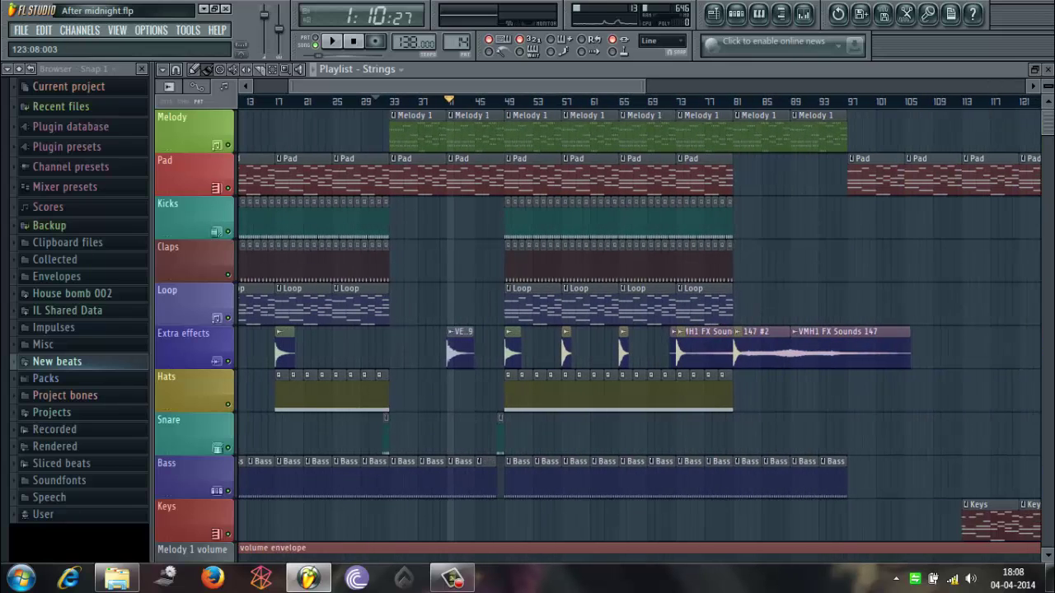
scroll(497, 421, "down", 4)
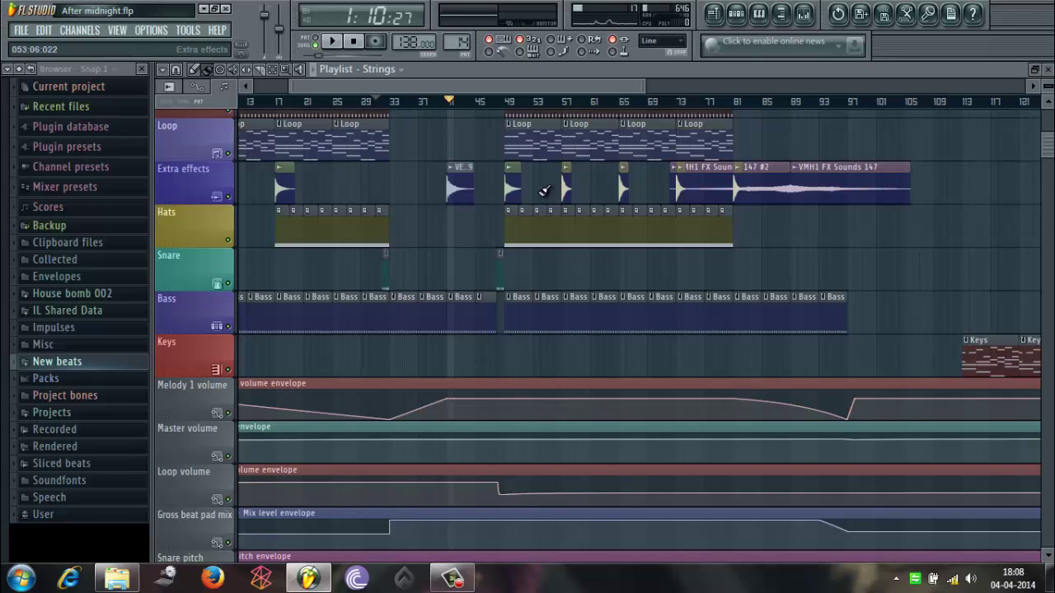
Step: Play the song from about bar 47, through the snare roll and the return of the loop at bar 49, and pause
left_click(495, 103)
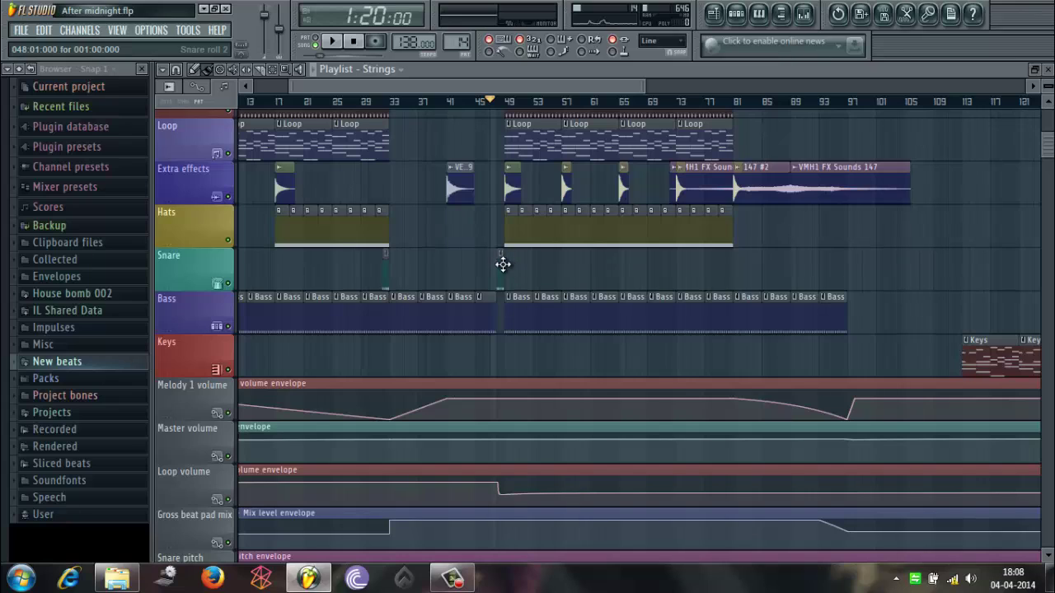
left_click(334, 42)
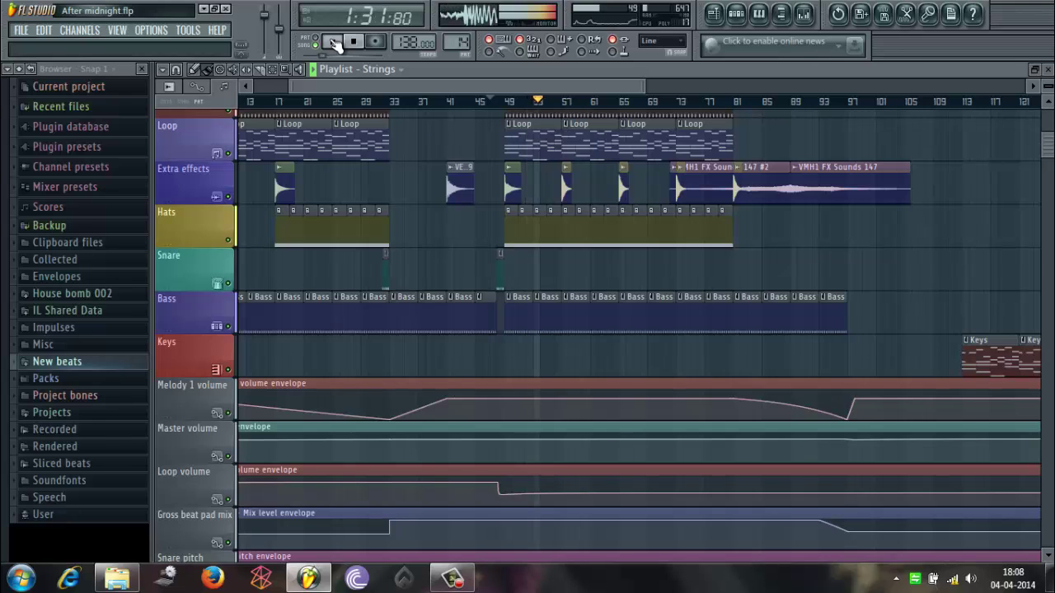
left_click(334, 41)
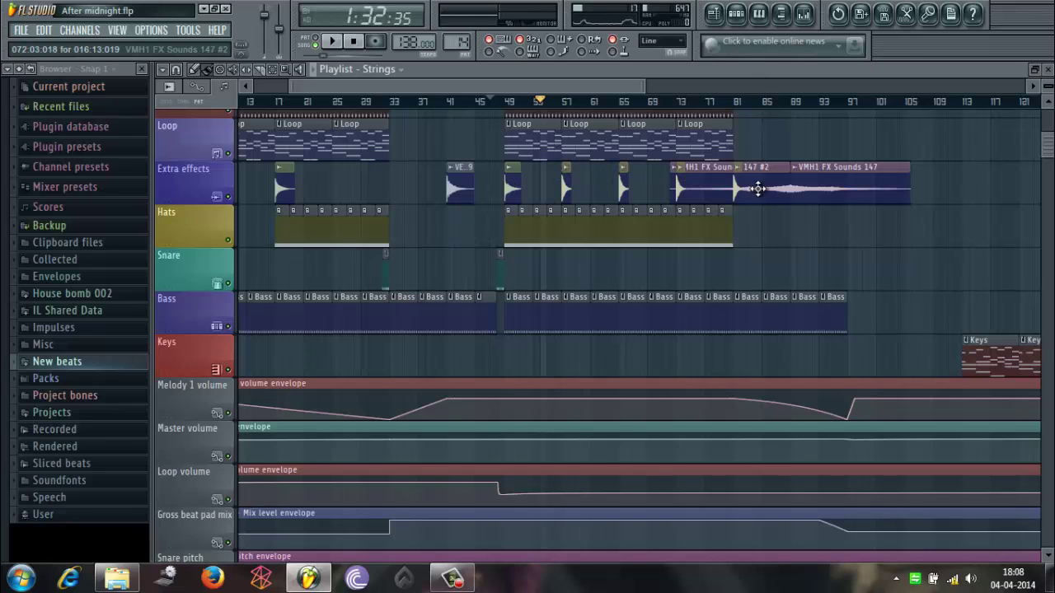
Step: Look over the first 109 bars of the playlist, comparing the Melody, Pad, drum, effects and Bass clips section by section
left_click_drag(496, 82, 414, 81)
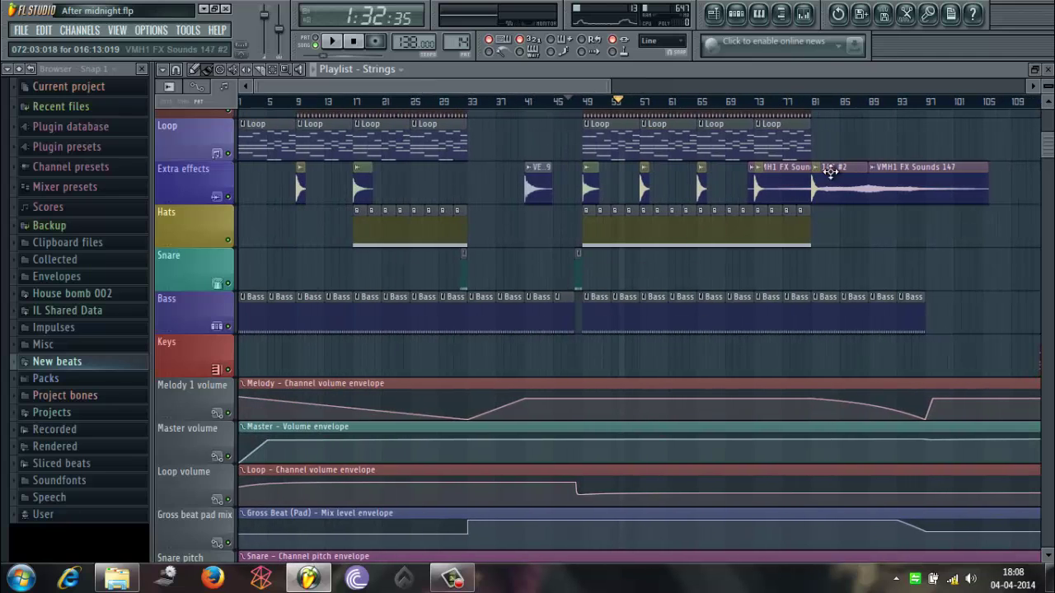
scroll(952, 119, "up", 4)
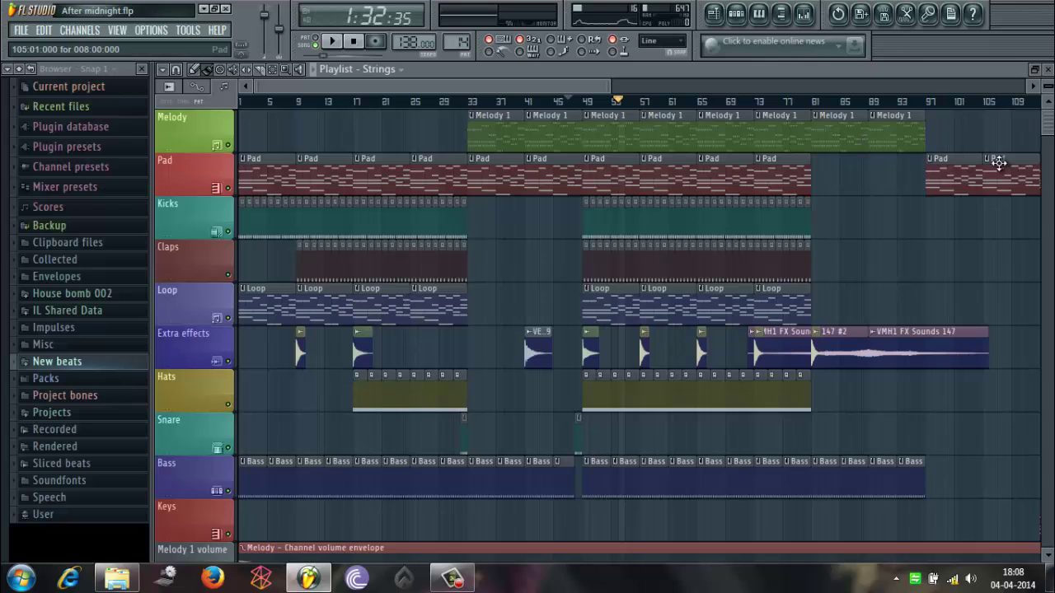
left_click_drag(1041, 126, 1048, 138)
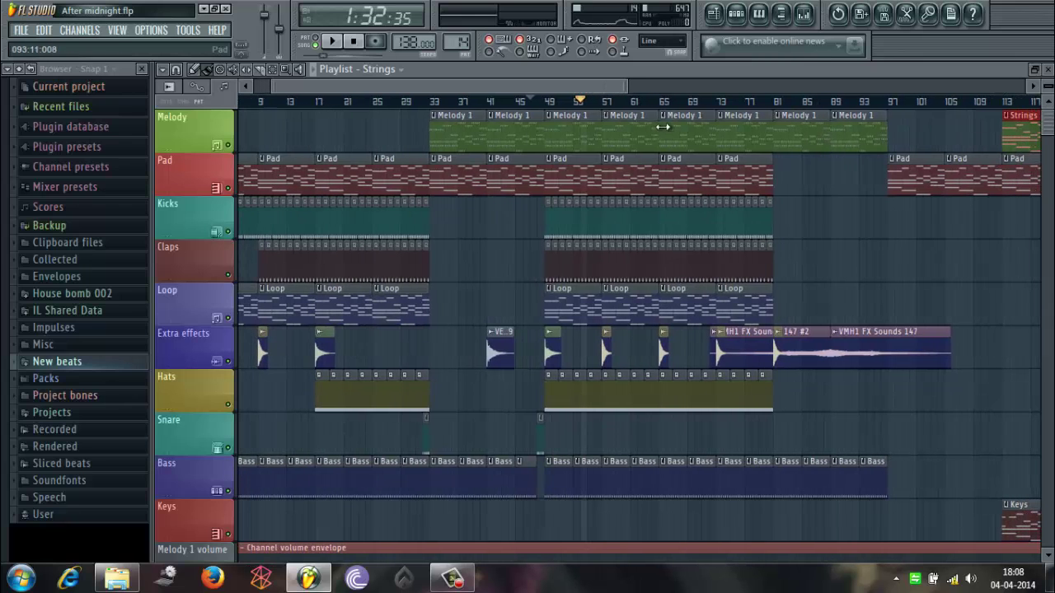
left_click_drag(596, 88, 535, 110)
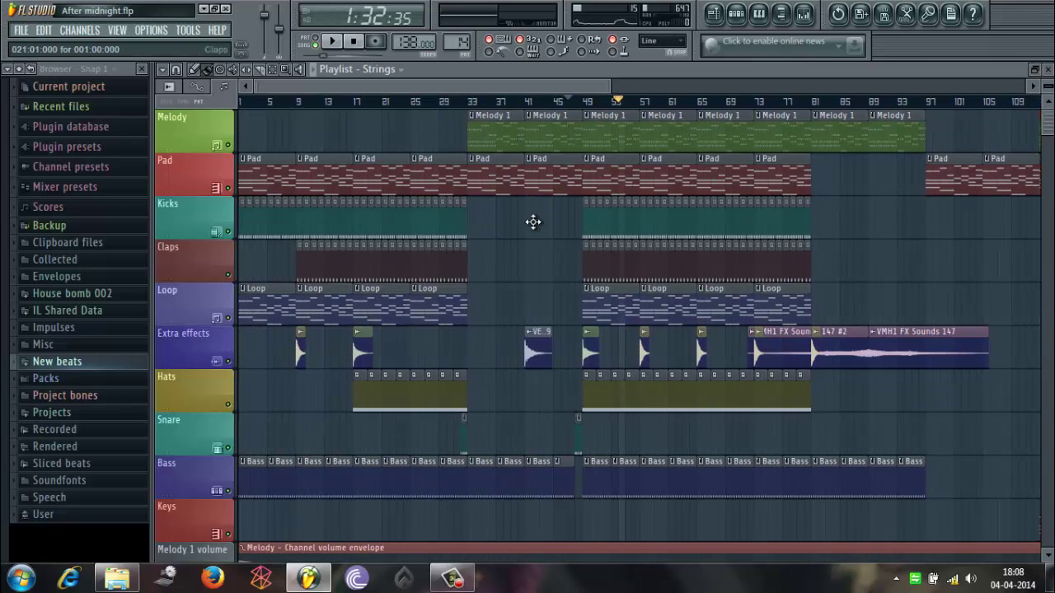
scroll(907, 181, "down", 3)
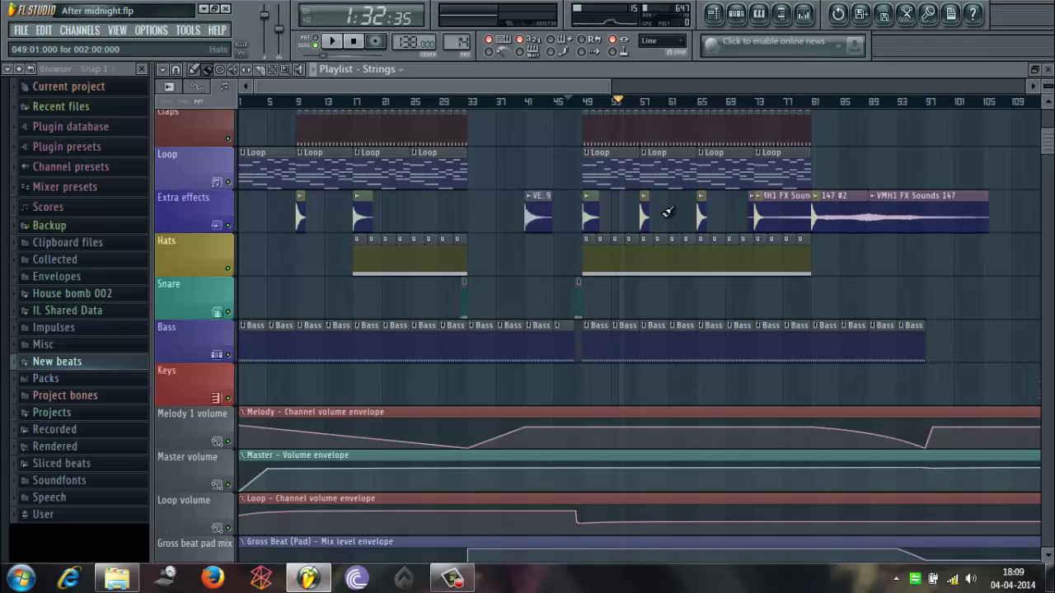
scroll(799, 206, "up", 3)
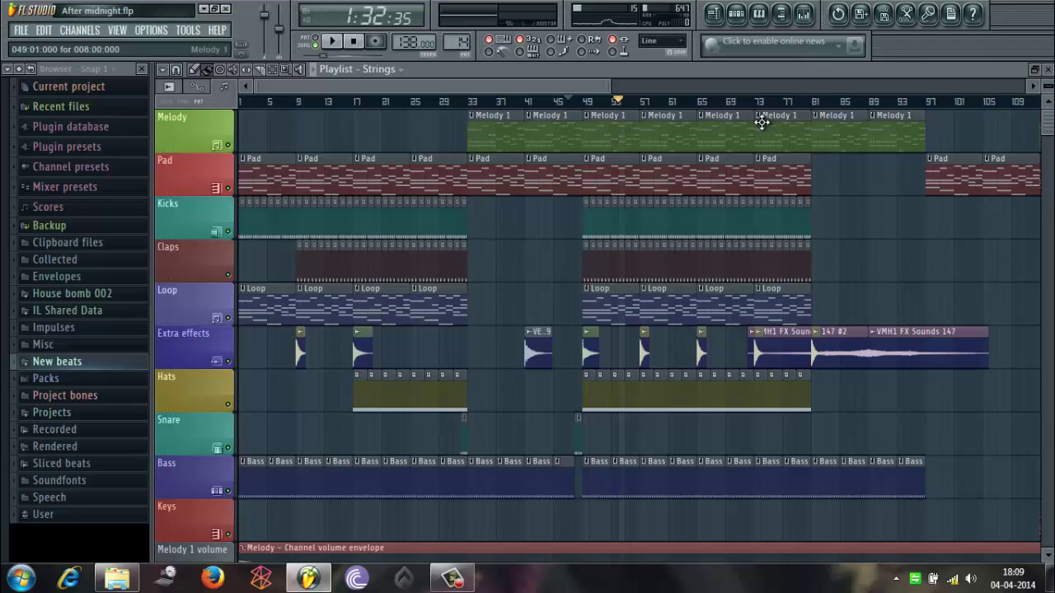
Step: Examine the automation envelopes, especially Loop volume, Gross beat pad mix, Snare pitch and Panomatic bass mix level, against the clips of the whole arrangement
scroll(982, 170, "down", 9)
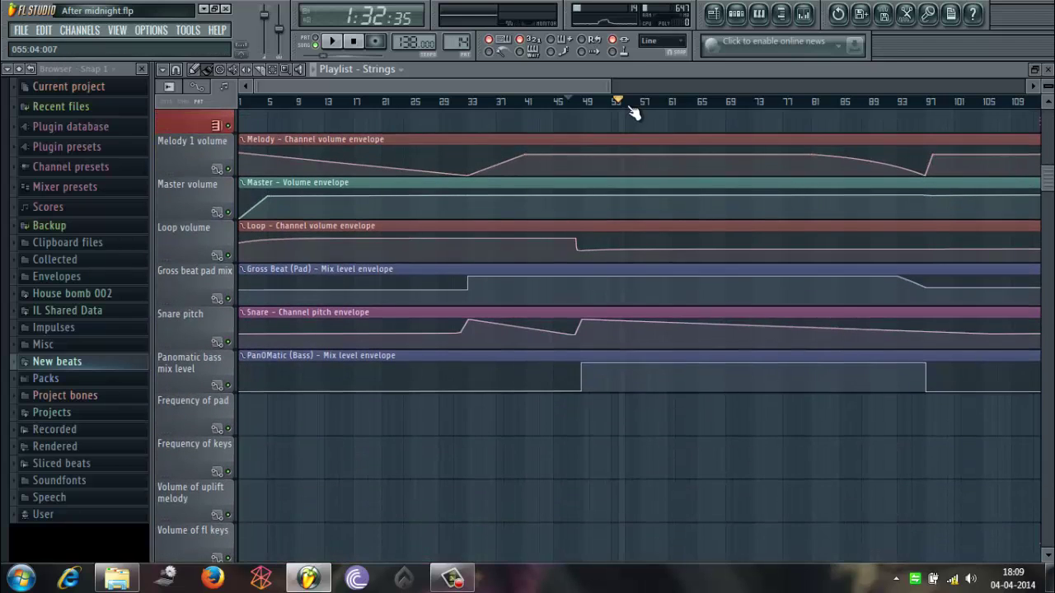
left_click_drag(610, 89, 1030, 89)
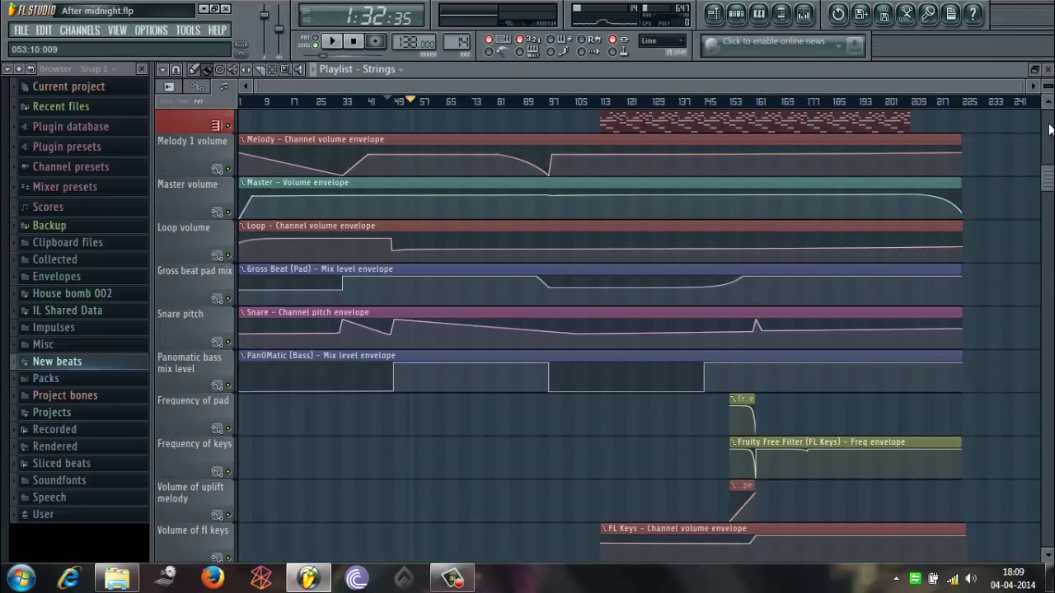
scroll(598, 330, "up", 7)
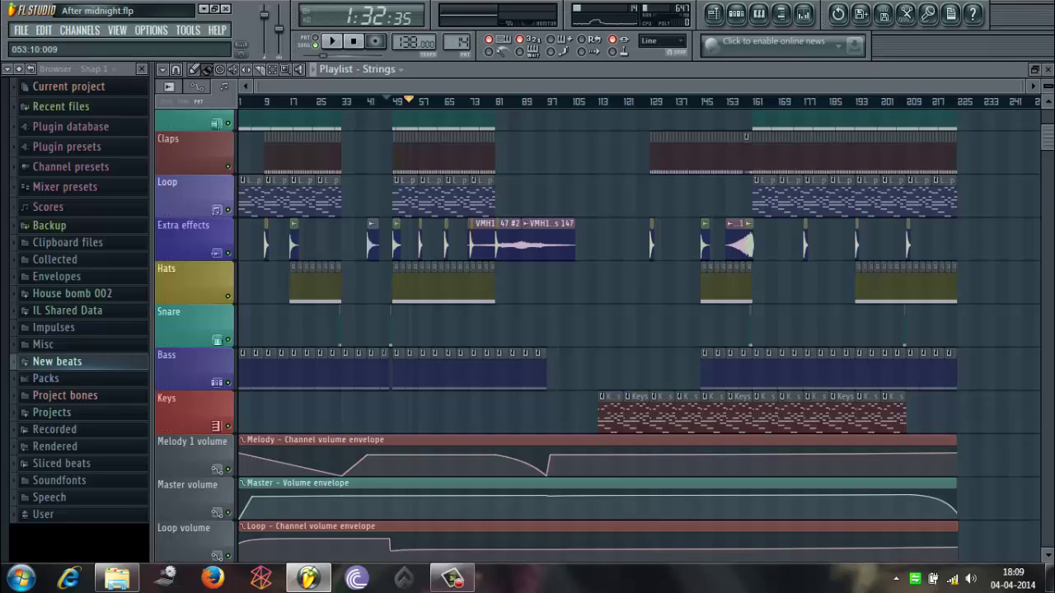
scroll(598, 330, "down", 5)
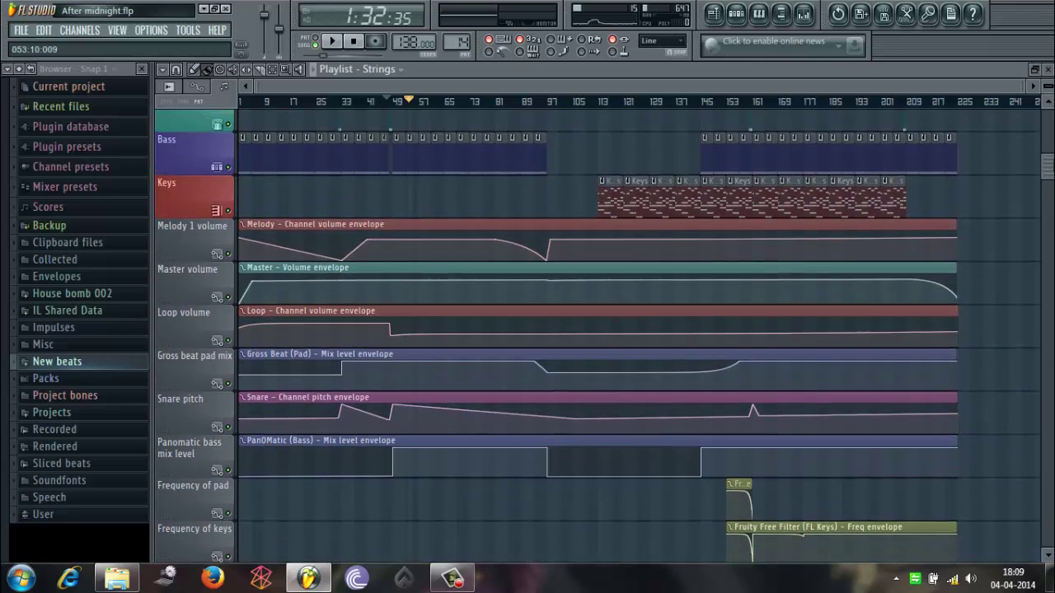
scroll(782, 223, "up", 5)
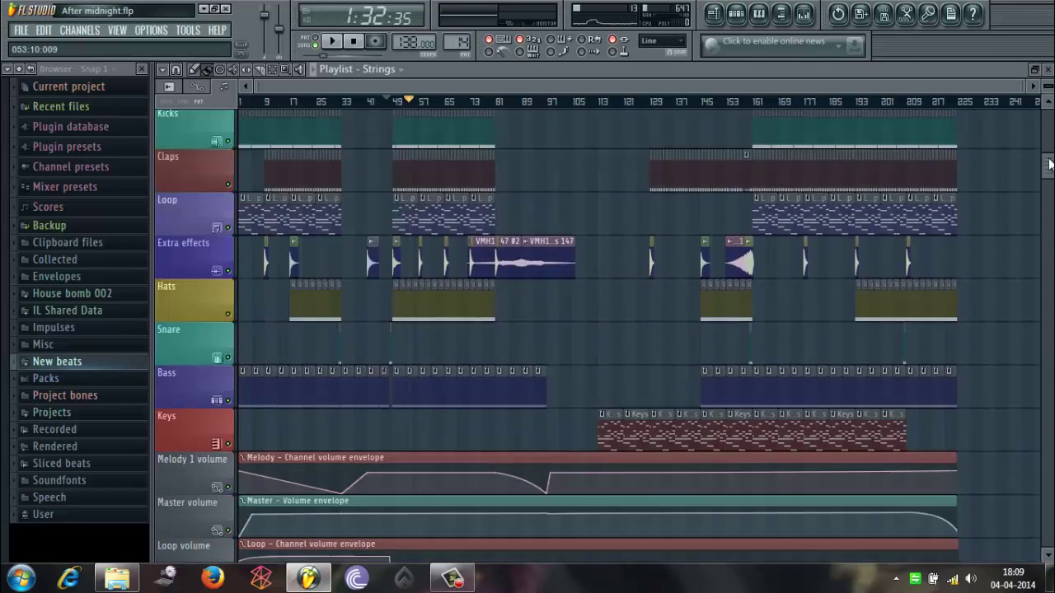
scroll(782, 224, "down", 7)
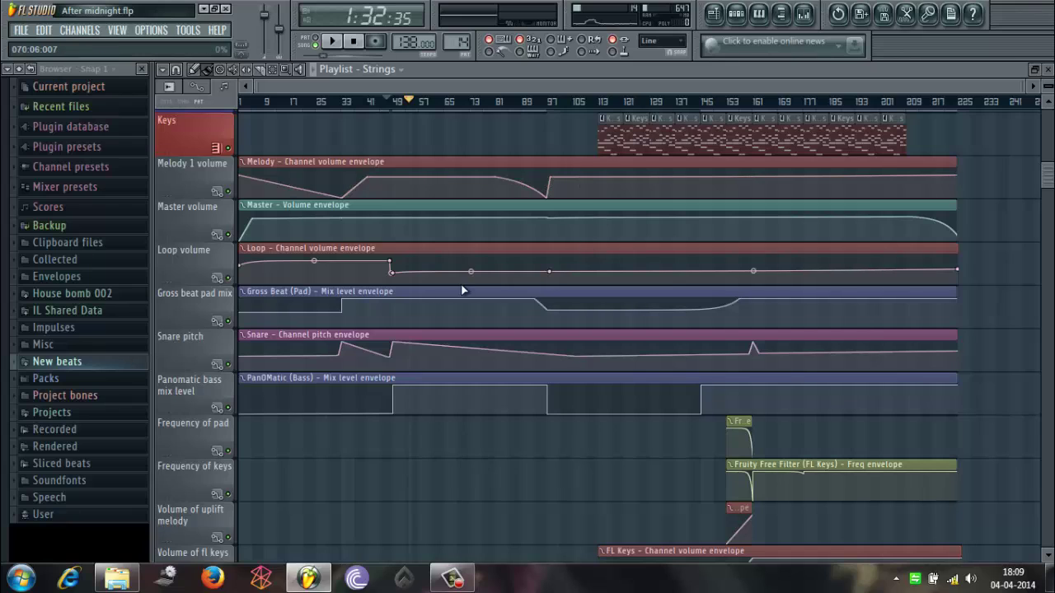
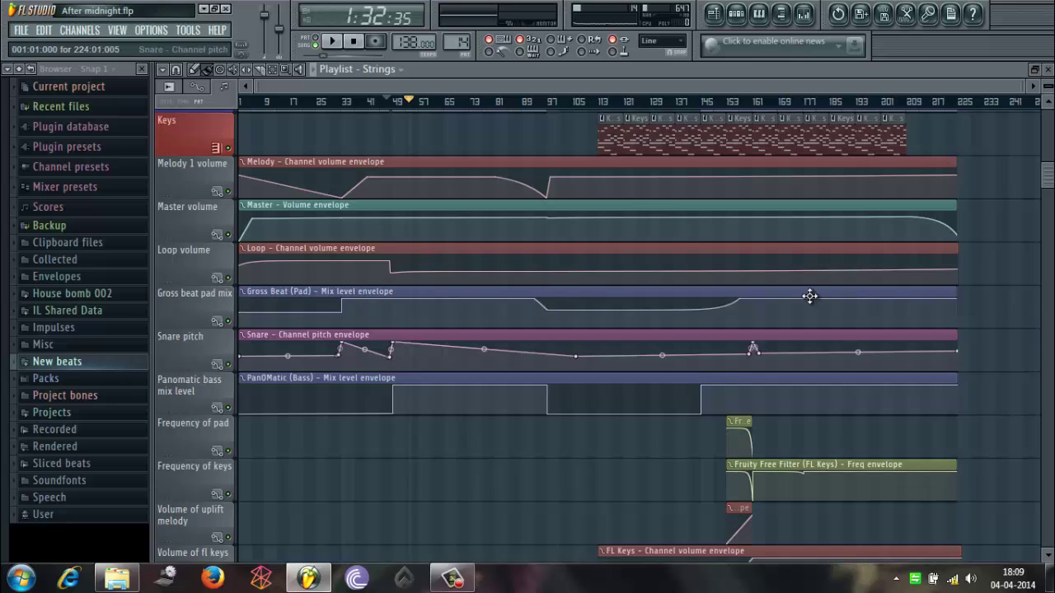
mouse_move(1048, 175)
left_mouse_down()
mouse_move(1047, 155)
mouse_move(1048, 176)
left_mouse_up()
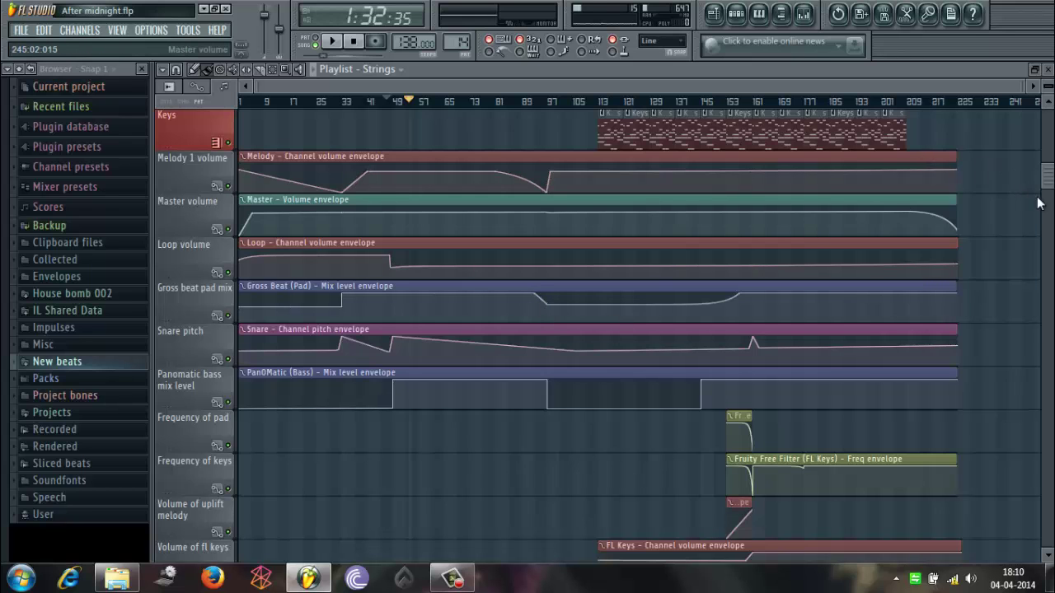
left_click_drag(1049, 187, 1048, 143)
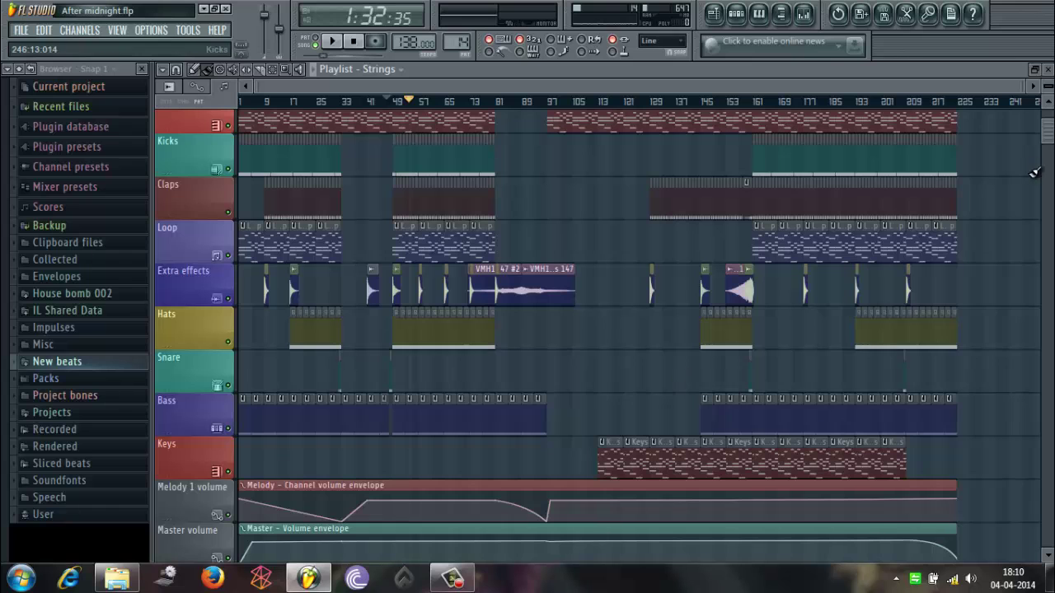
scroll(598, 330, "down", 5)
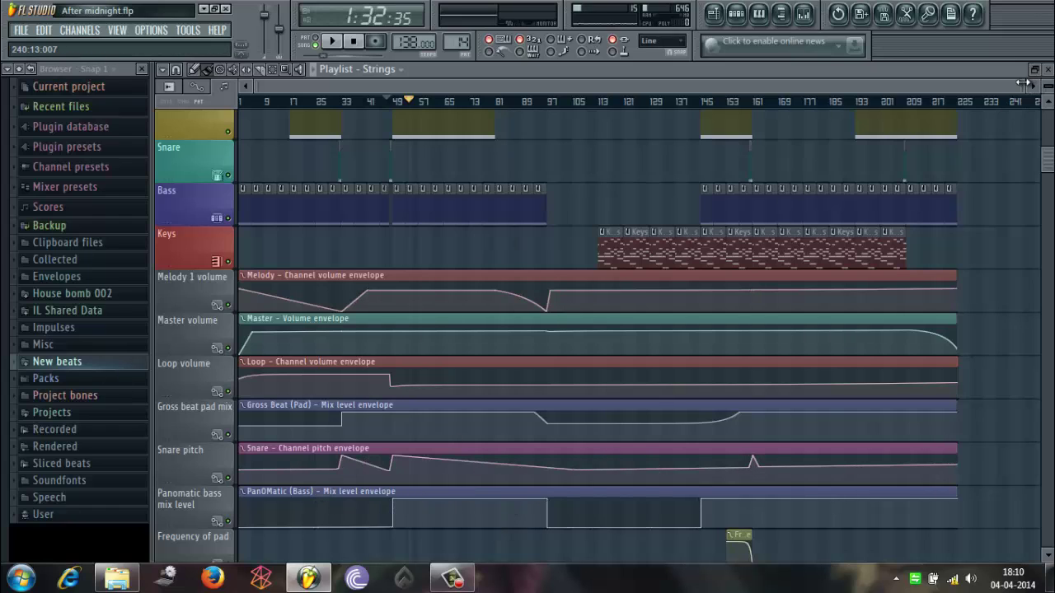
left_click_drag(1024, 83, 593, 163)
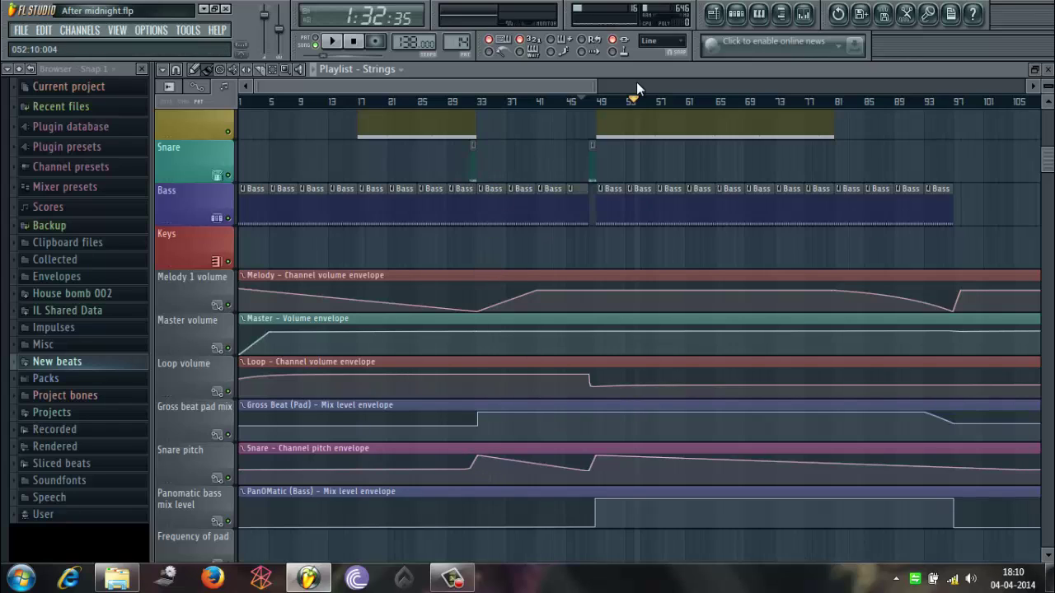
left_click_drag(600, 79, 1012, 85)
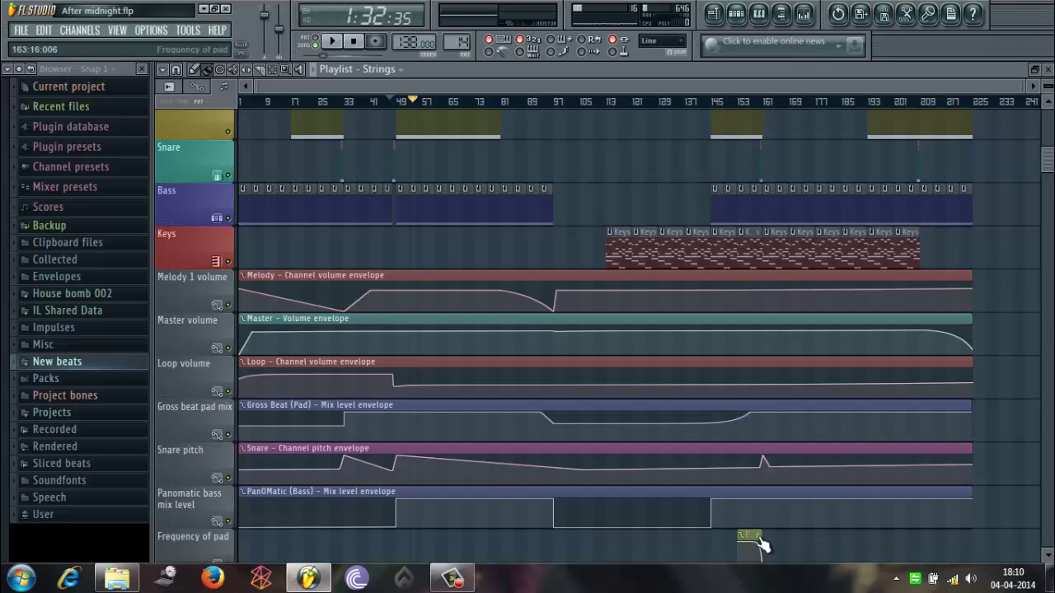
scroll(668, 153, "up", 6)
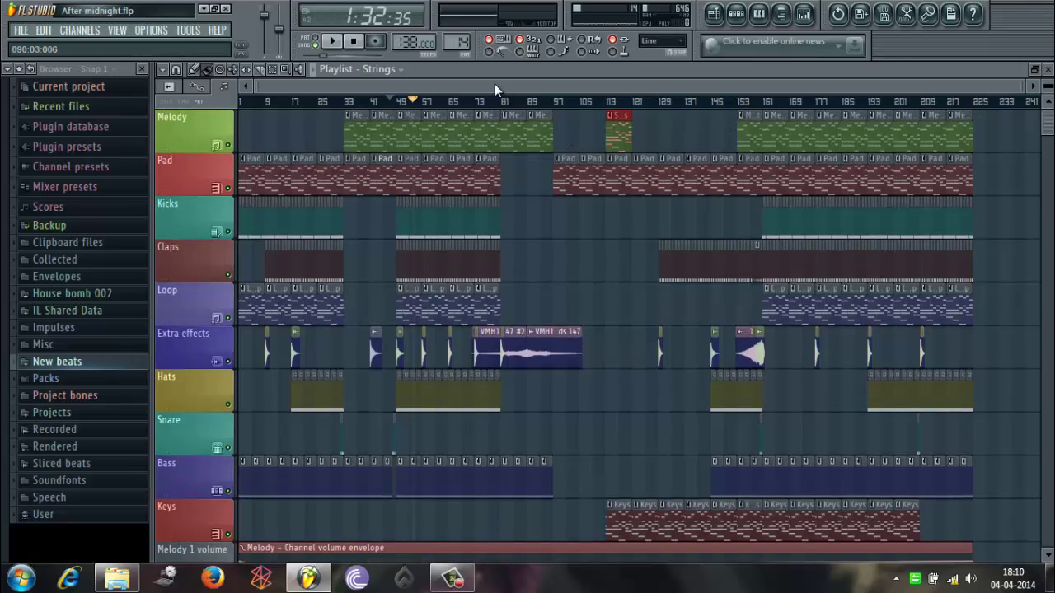
Step: Play the breakdown from about bar 85, jump ahead to about bar 148 in the Keys section, and pause
left_click(518, 98)
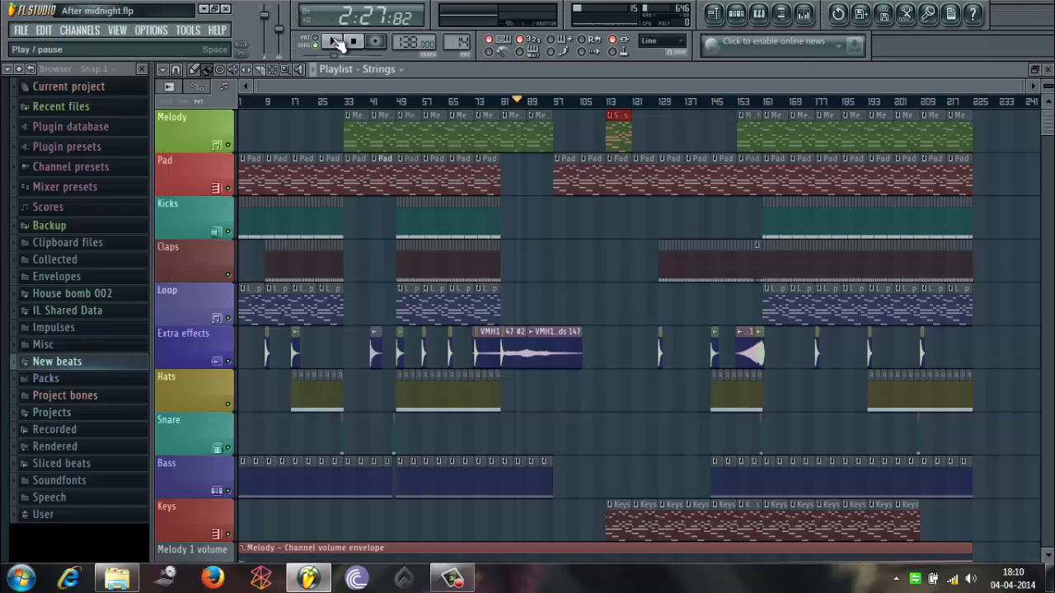
left_click(336, 42)
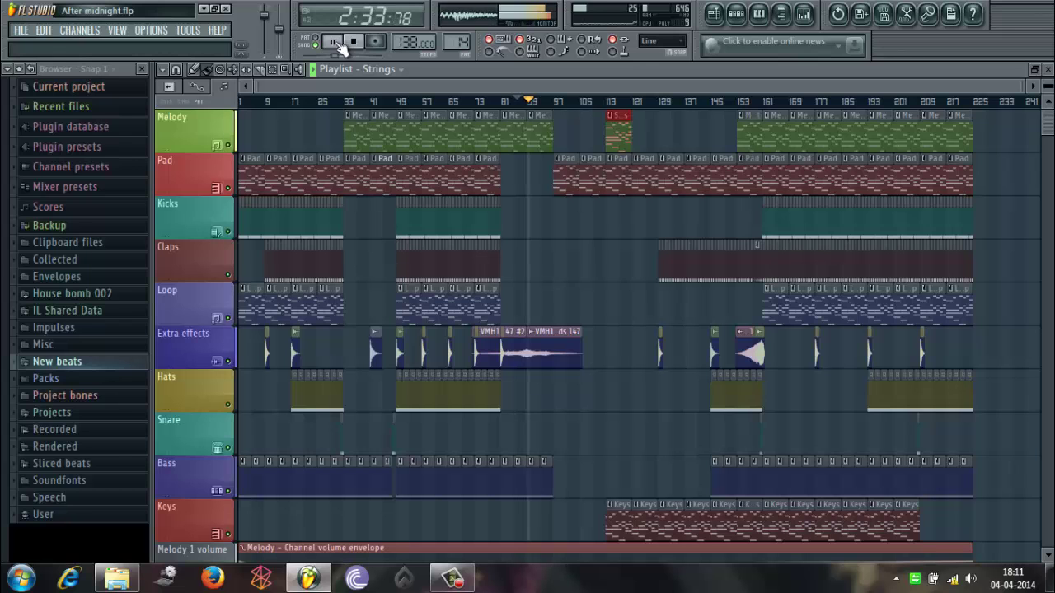
left_click_drag(247, 86, 529, 89)
left_click(557, 100)
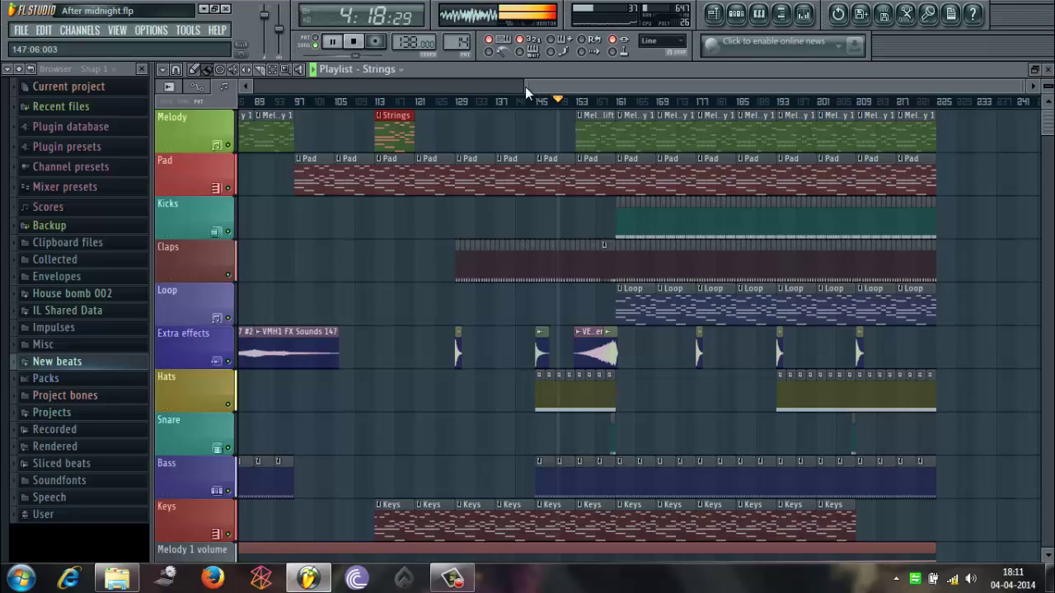
left_click(332, 41)
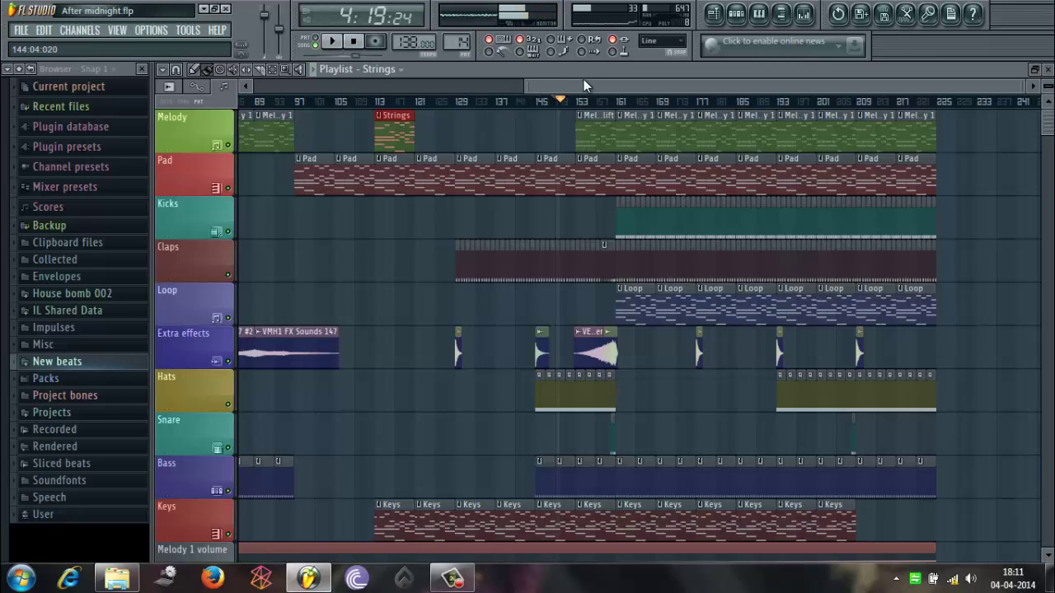
Step: Find the VMH1 FX Sounds 147 clips on the Extra effects track and open both channels' settings from the step sequencer to compare them
left_click_drag(562, 93, 438, 83)
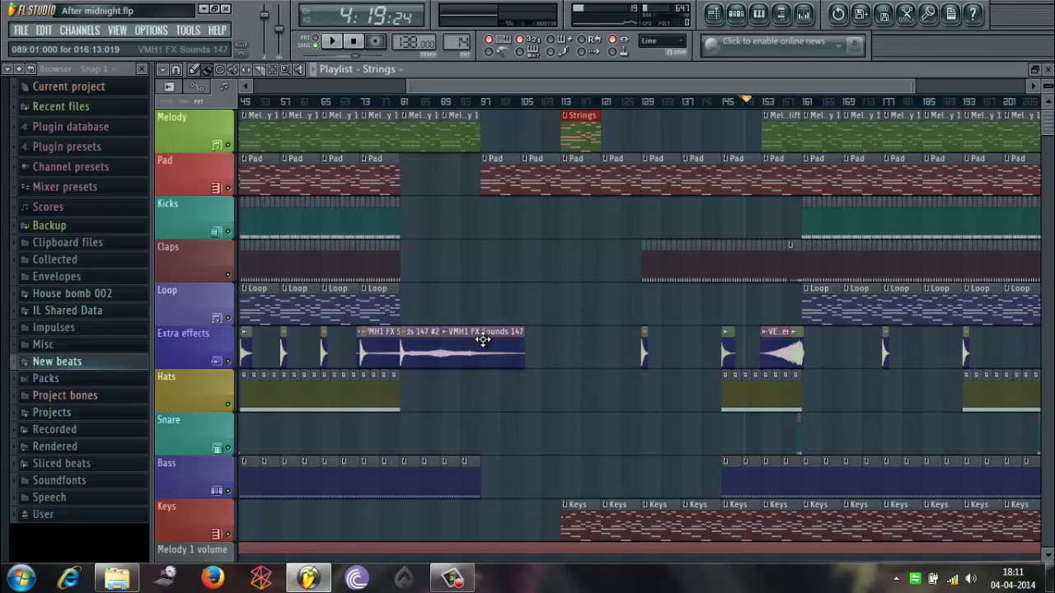
left_click(736, 14)
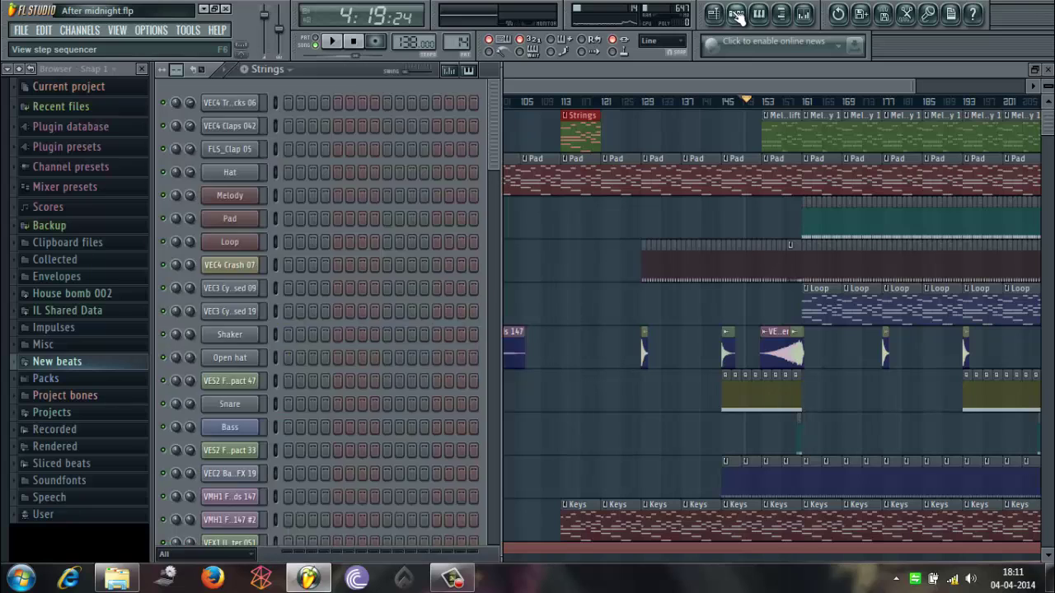
left_click(736, 14)
left_click(736, 14)
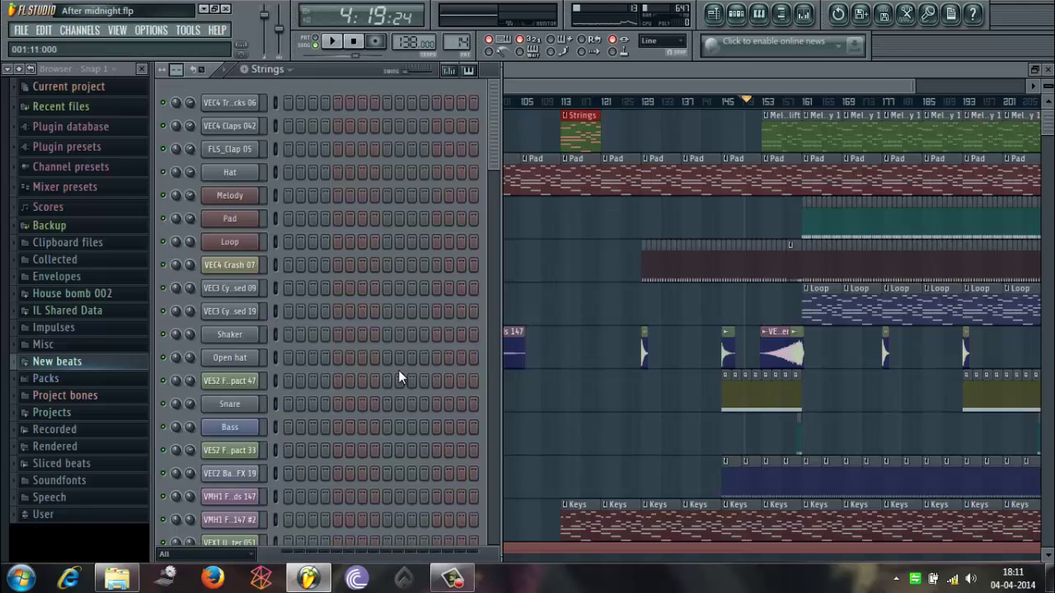
left_click_drag(493, 119, 485, 185)
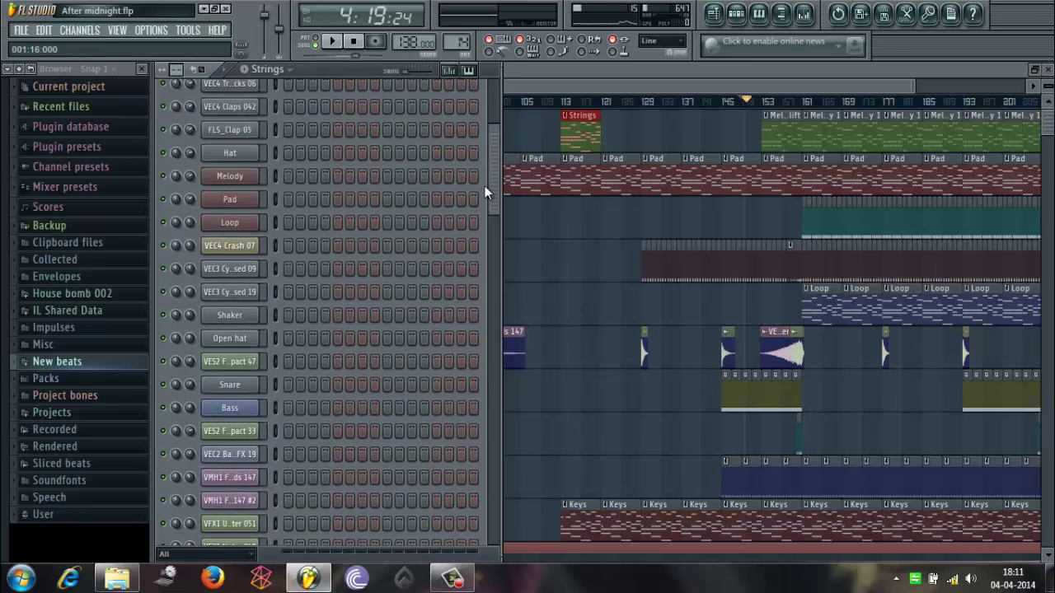
left_click(247, 430)
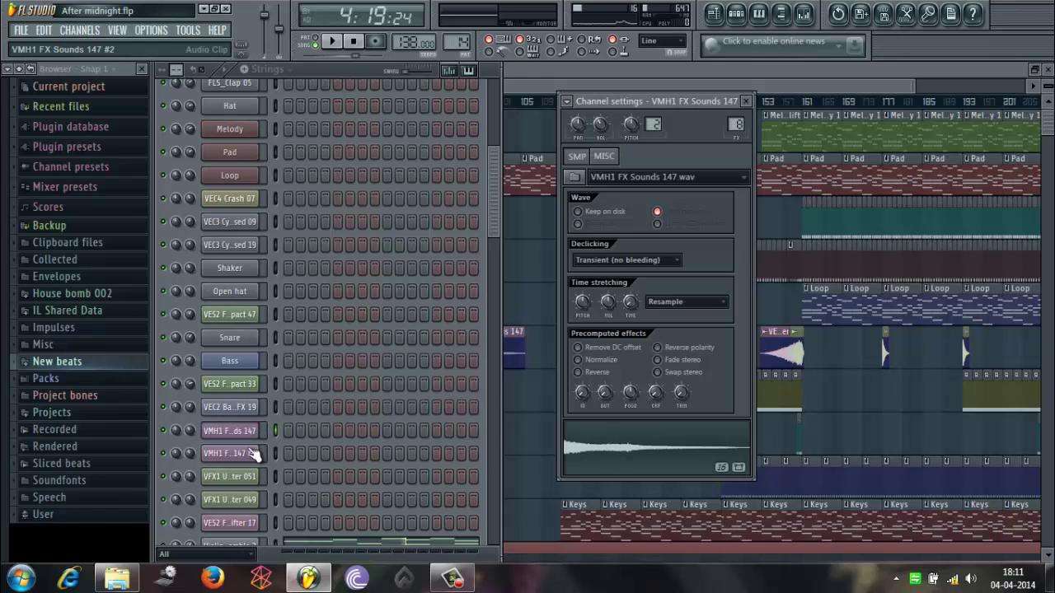
left_click(245, 458)
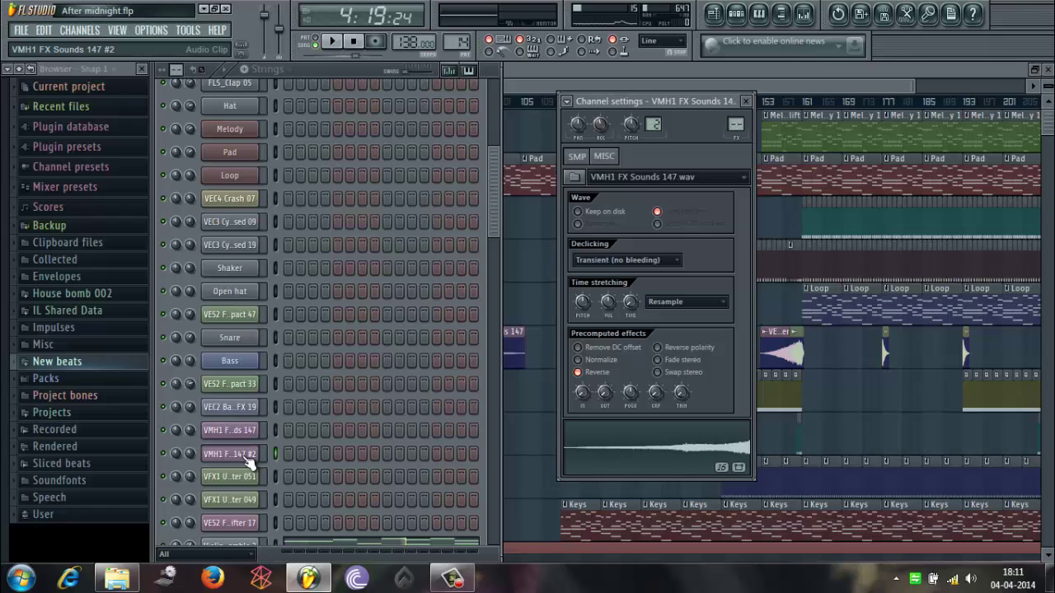
Step: Return to the playlist around the VMH1 FX Sounds clips and play from about bar 94 into the Pad section at bar 97
left_click_drag(837, 90, 749, 92)
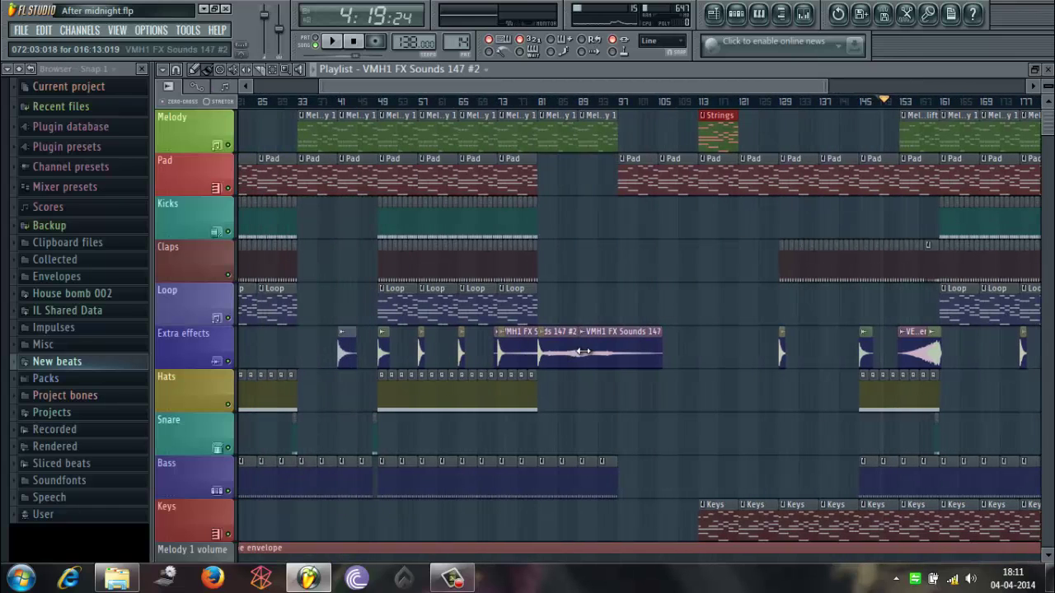
left_click(608, 102)
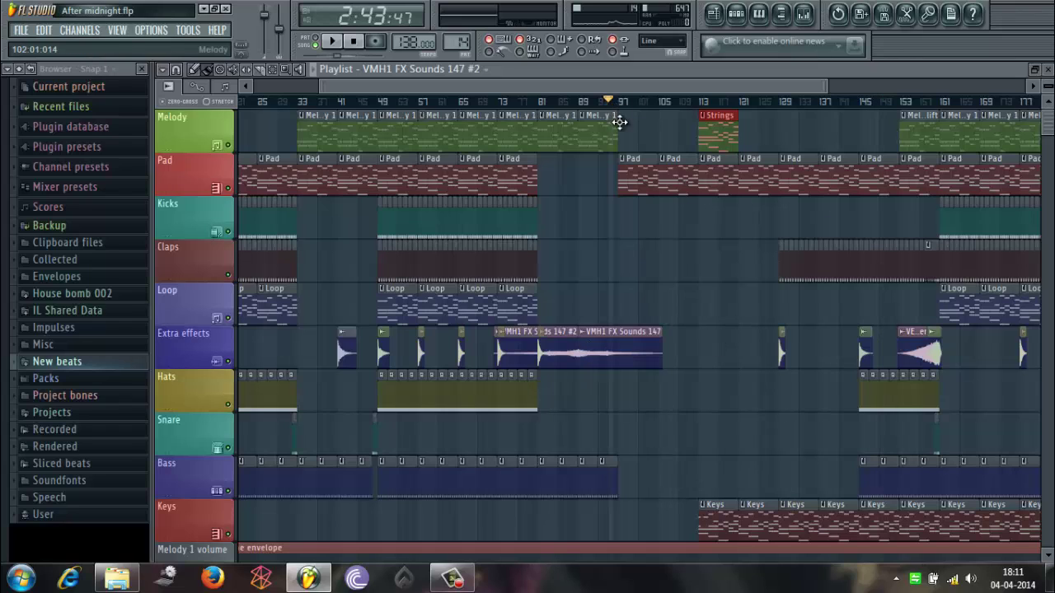
left_click(334, 41)
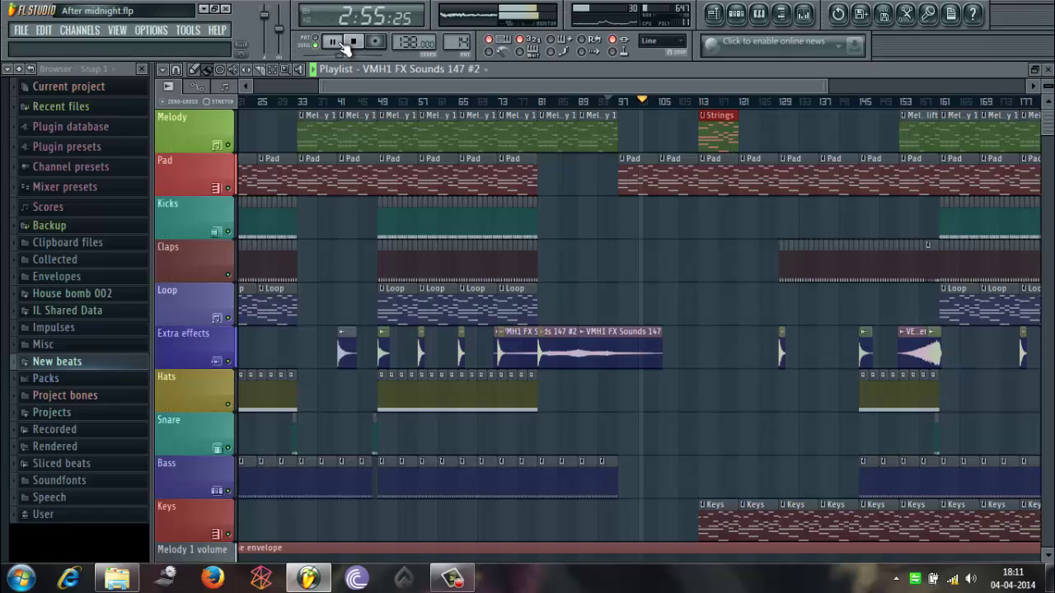
Step: Delete the Strings clip at bar 113 on the Melody track and play on through the Keys section, pausing at about bar 131
right_click(716, 122)
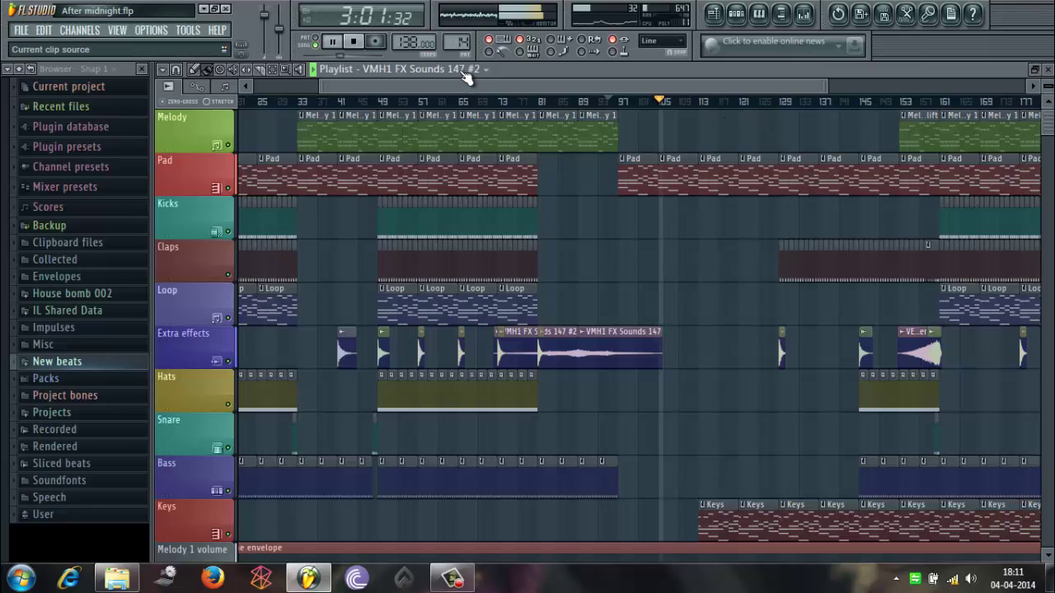
left_click_drag(463, 82, 580, 115)
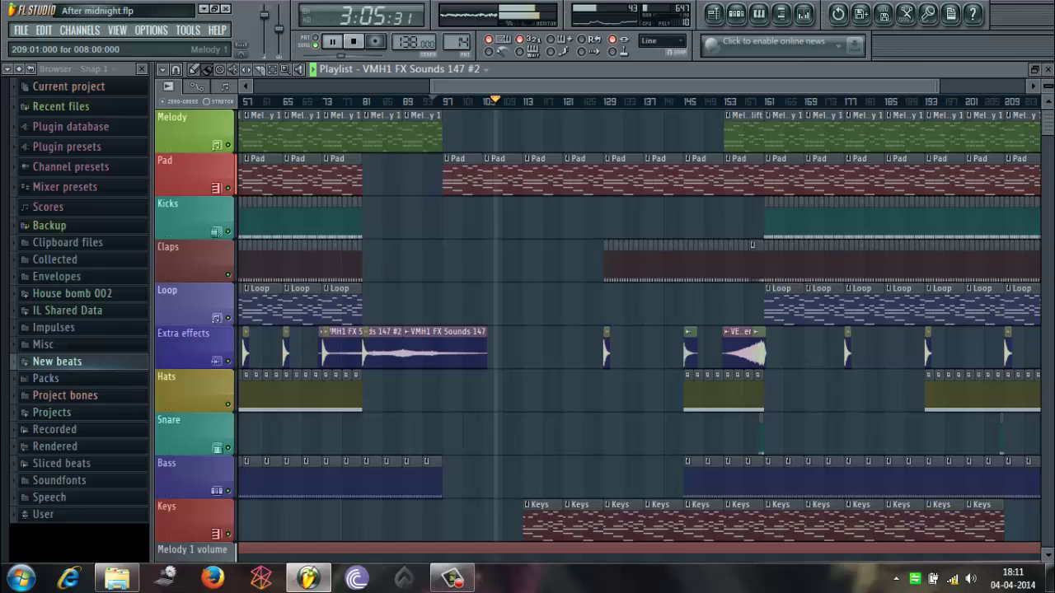
left_click_drag(1048, 122, 1047, 157)
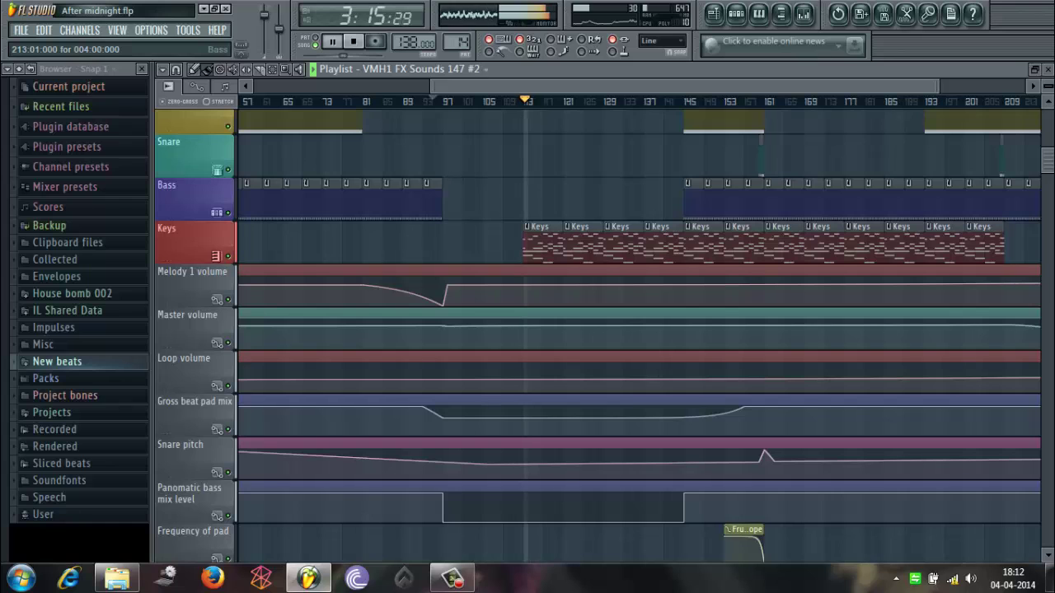
scroll(1048, 172, "up", 6)
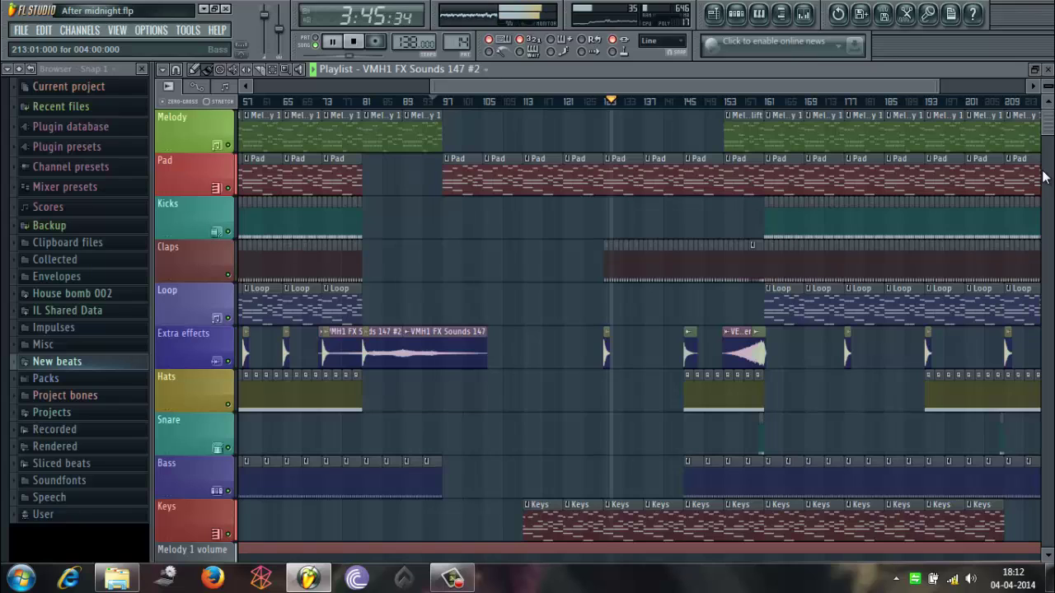
left_click(331, 41)
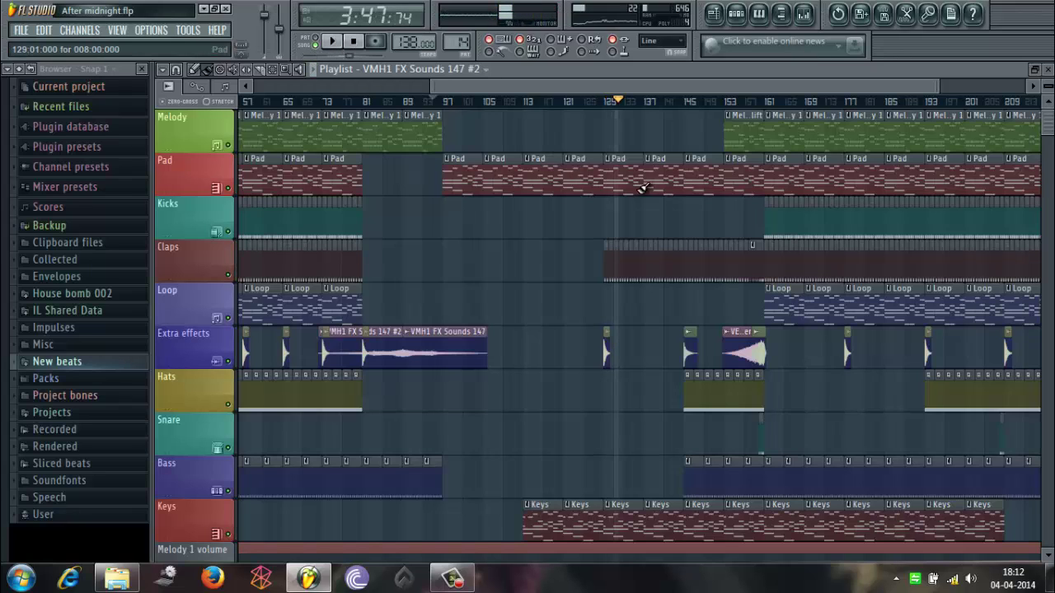
Step: Show the Claps 2 pattern in the step sequencer and play it on its own
left_click(714, 13)
left_click(266, 69)
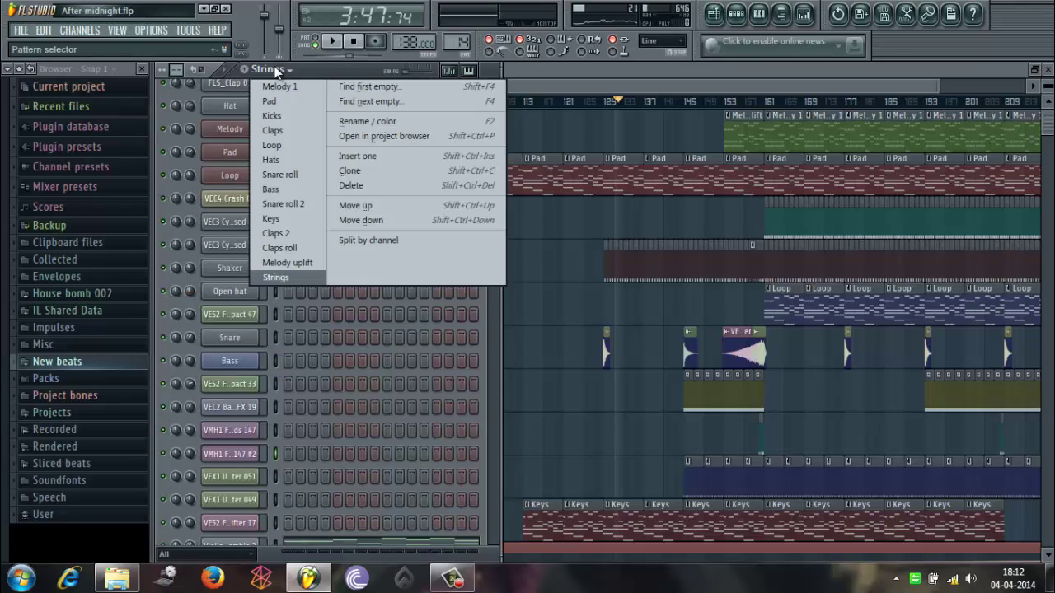
left_click(297, 235)
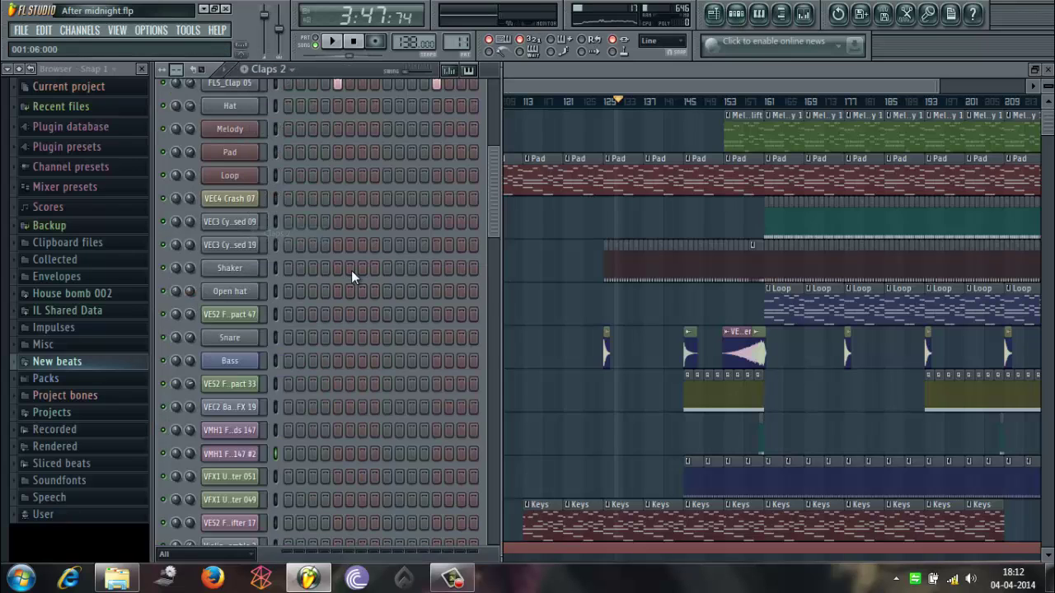
scroll(494, 185, "up", 3)
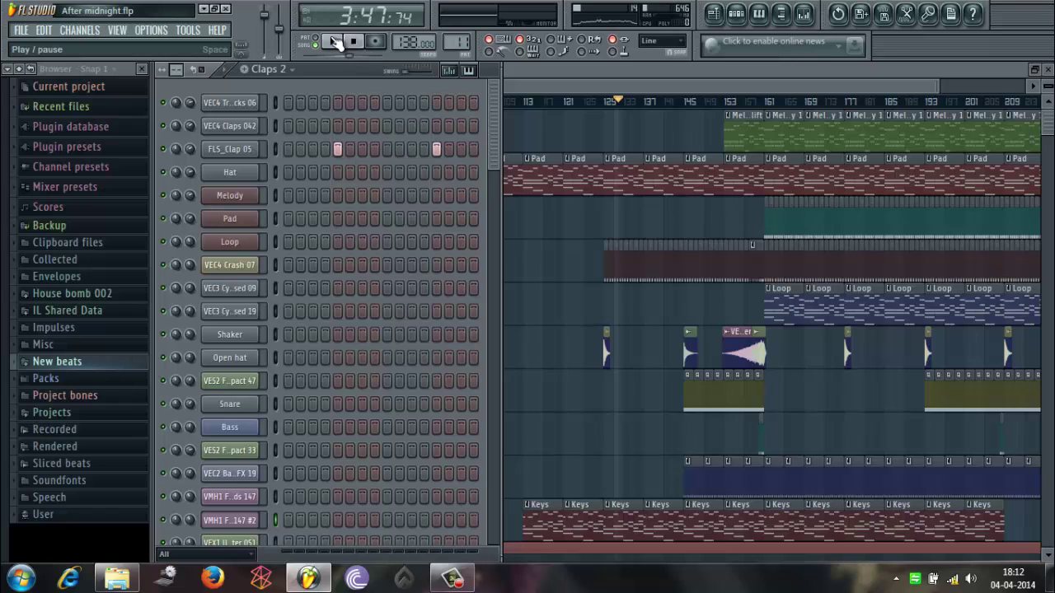
left_click(333, 42)
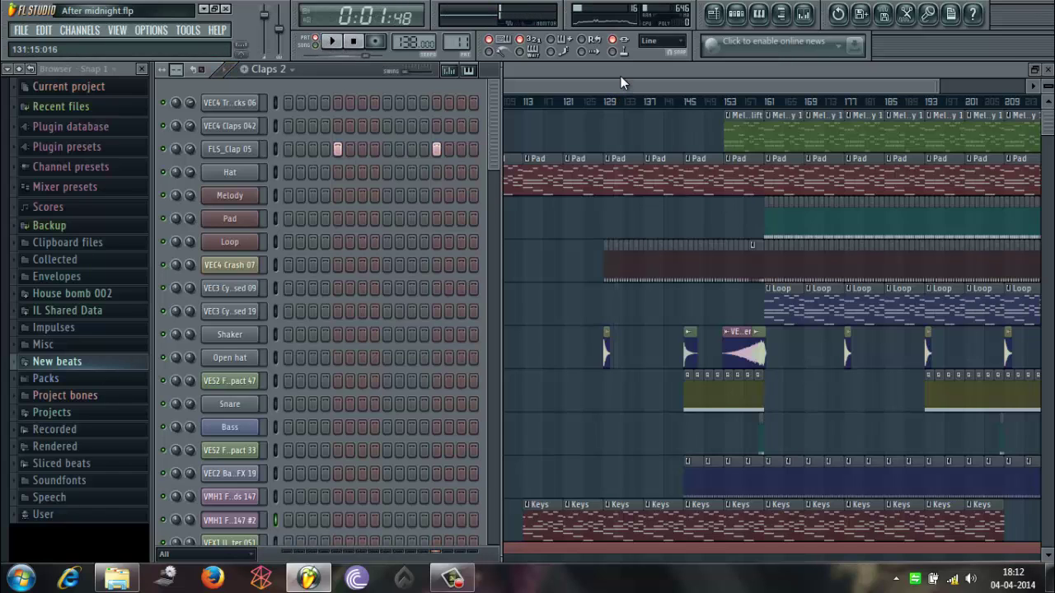
Step: Return to the playlist, enlarge the part from bar 109 onward, and play the song from about bar 130 in the Claps section
key("F6")
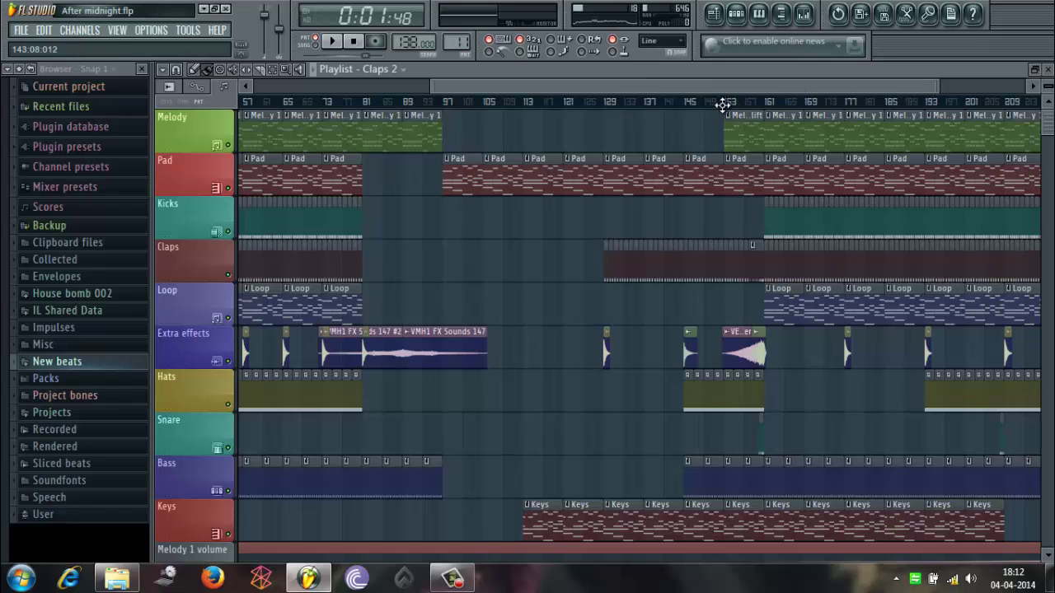
left_click_drag(428, 84, 634, 85)
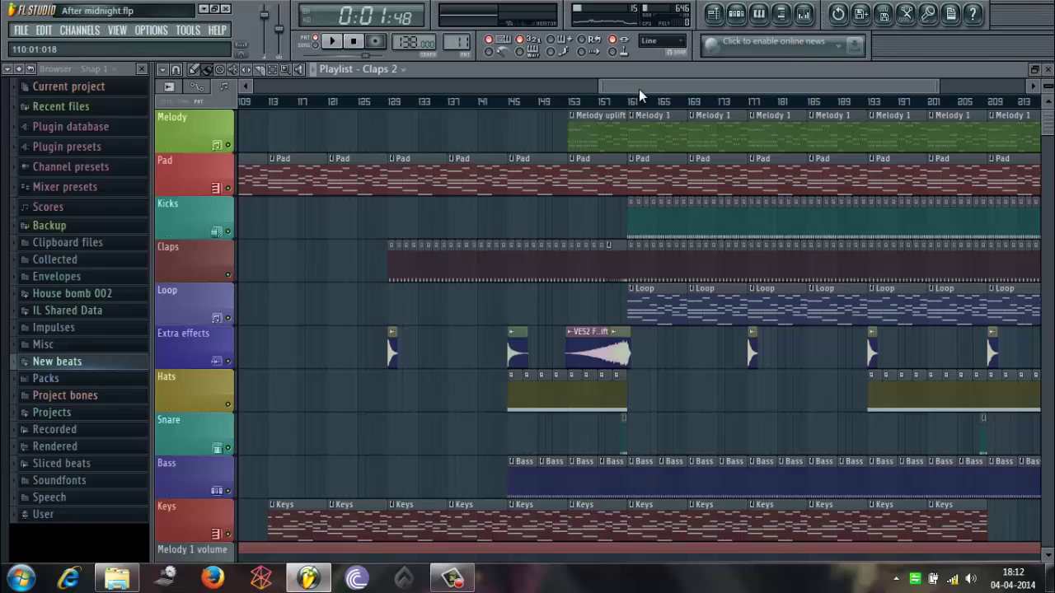
left_click(398, 101)
left_click(334, 43)
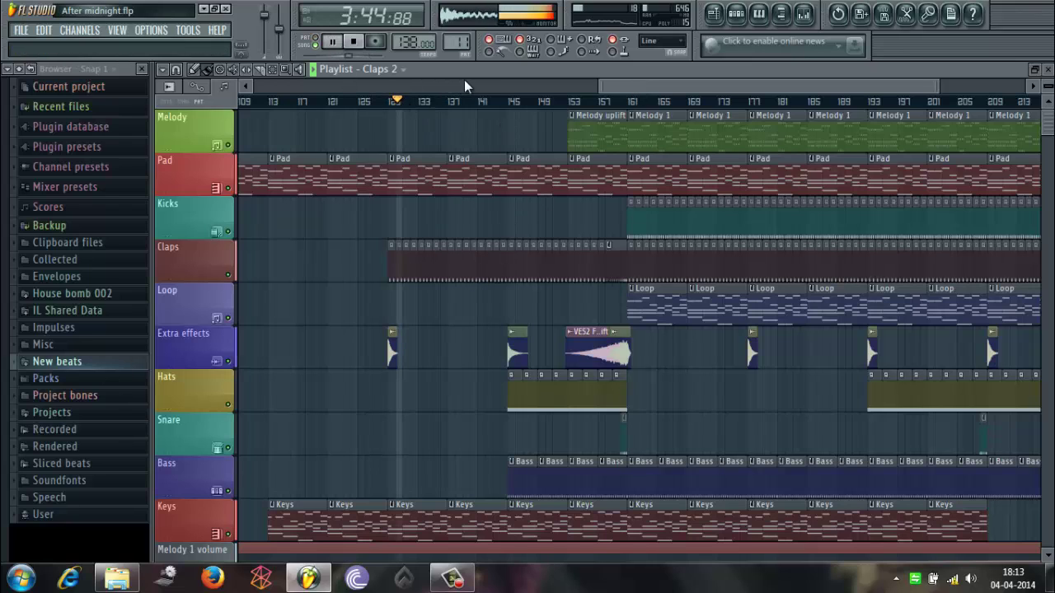
Step: Jump playback to about bar 144 and examine the automation envelopes and Strings track while the build-up plays past bar 161
left_click(502, 100)
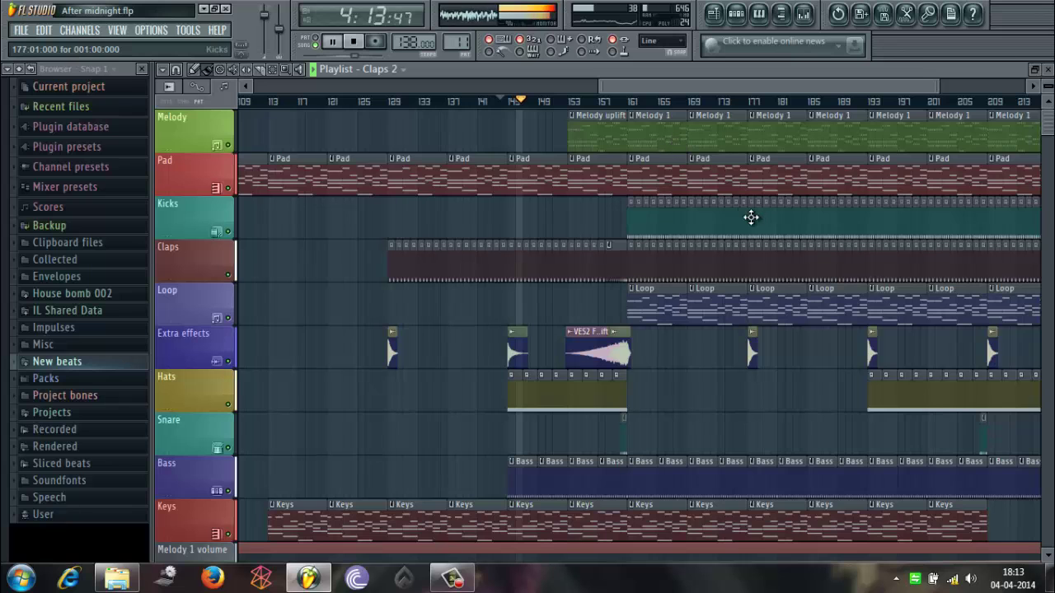
left_click_drag(1048, 124, 1047, 167)
scroll(541, 444, "down", 8)
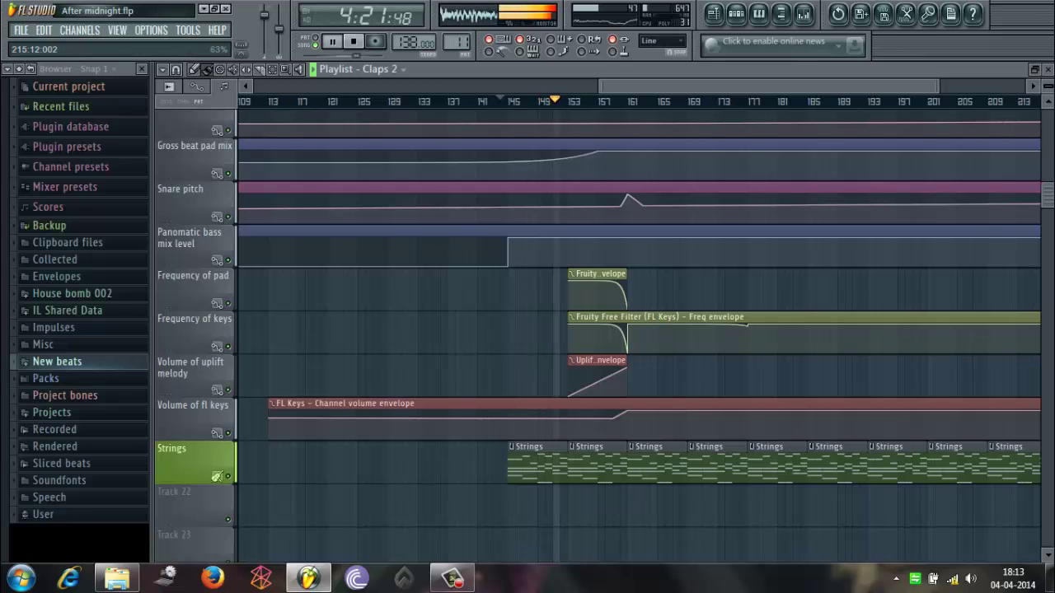
scroll(597, 329, "up", 13)
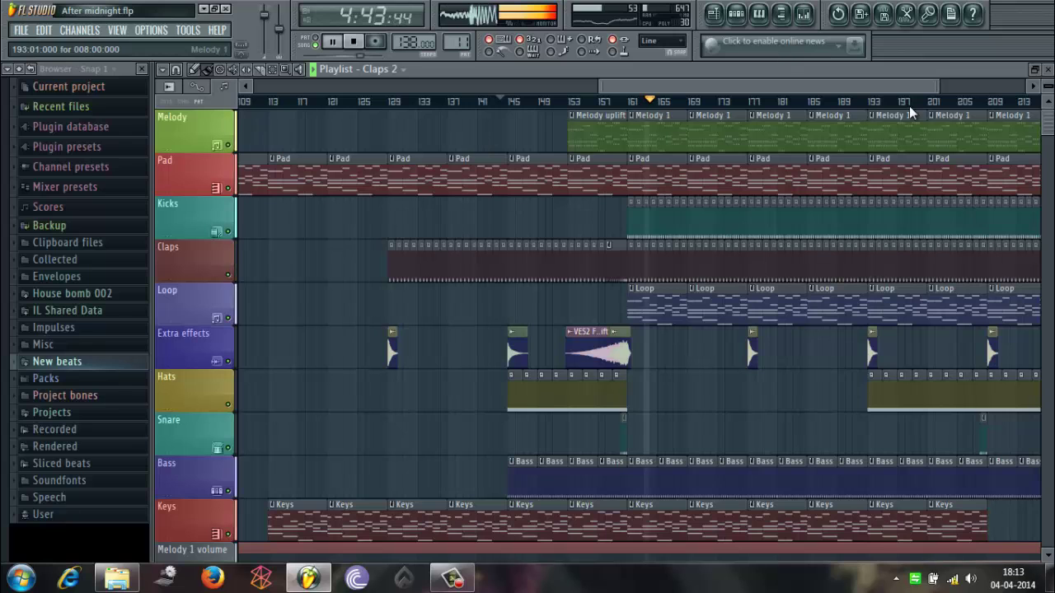
Step: Check the volume and mix envelopes after bar 161, bring the rest of the arrangement into view, and pause at bar 173
scroll(477, 143, "down", 5)
scroll(476, 143, "down", 2)
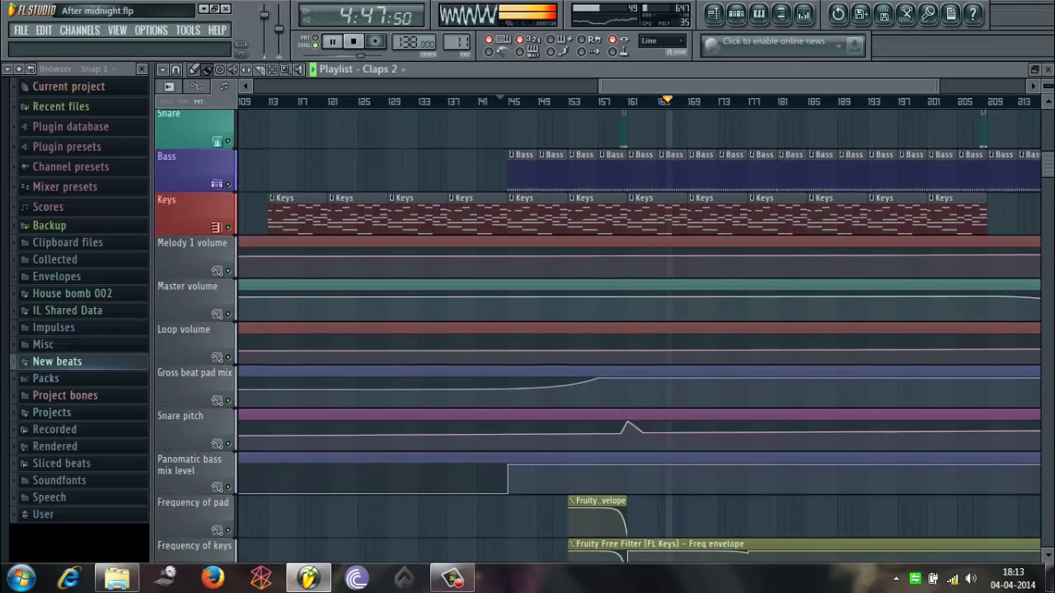
scroll(598, 336, "up", 7)
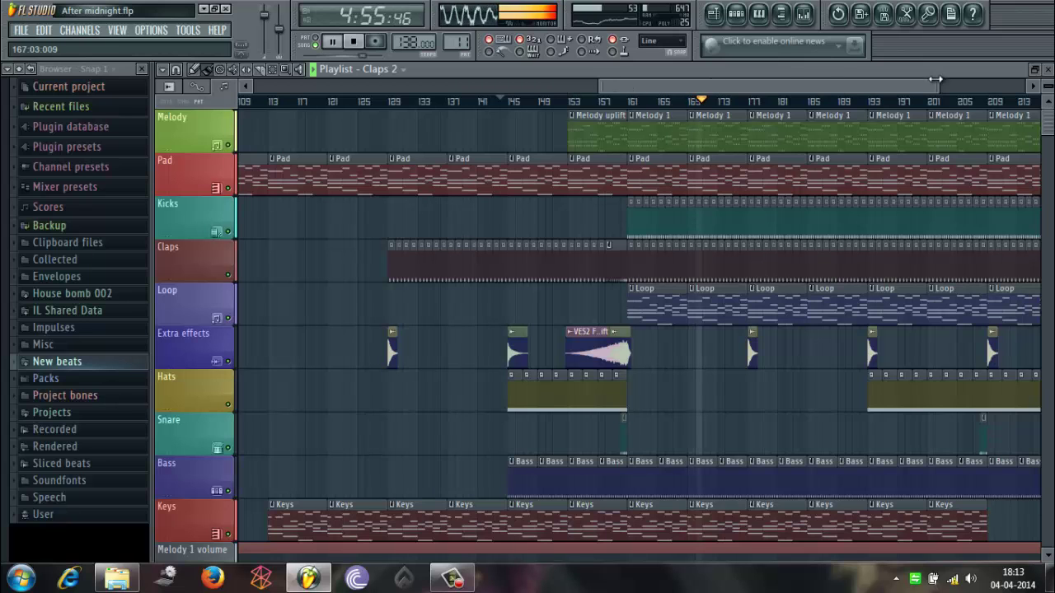
left_click_drag(936, 84, 1025, 90)
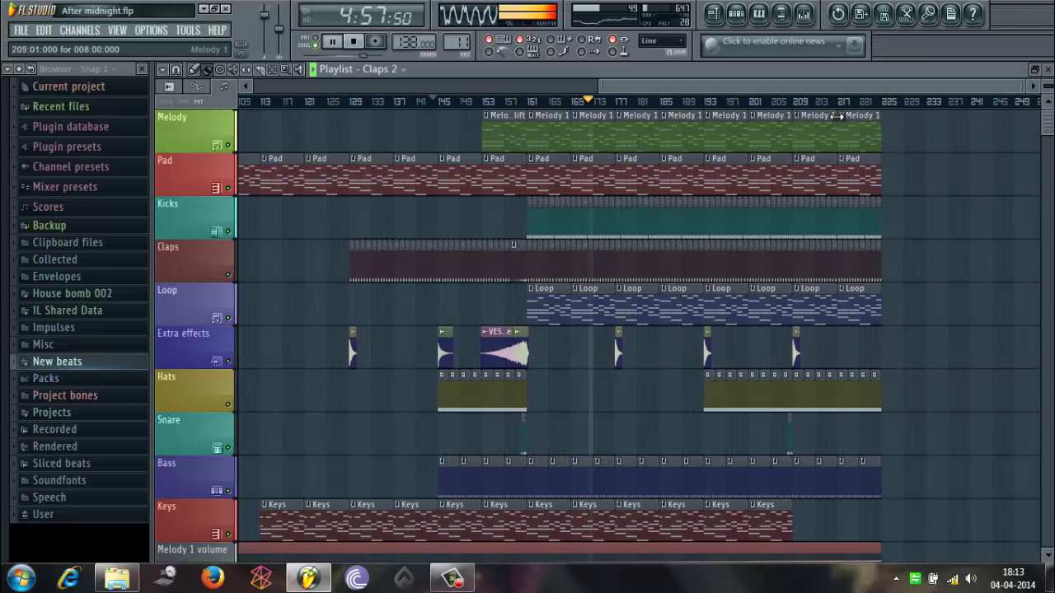
left_click(336, 46)
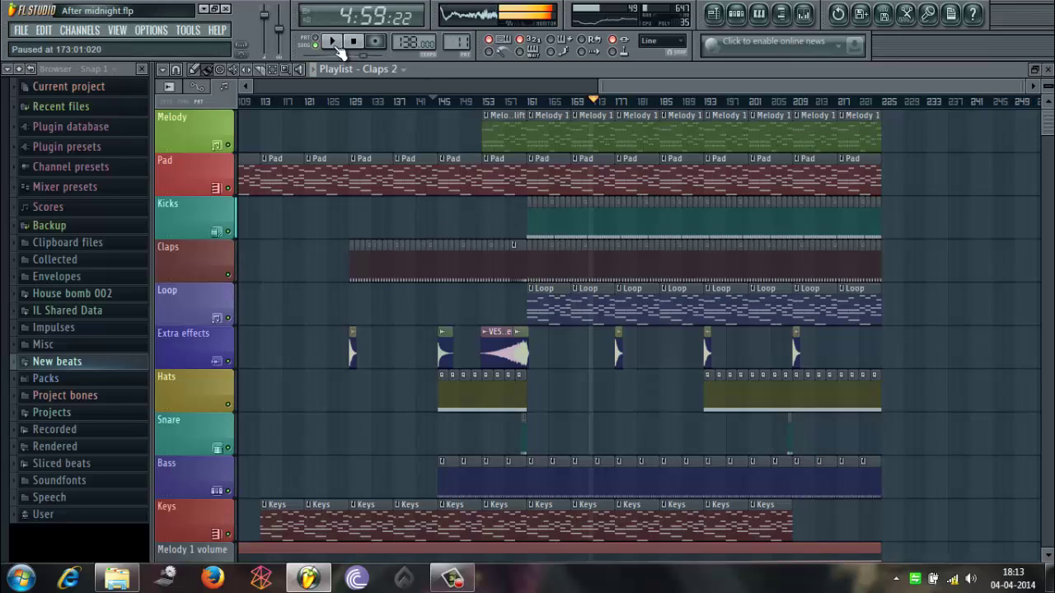
Step: Separate the overlapping VES2 FX Uplifter 17 and VFX1 Uplifter clips before bar 161 to show each one, and put them back in place
left_click(503, 339)
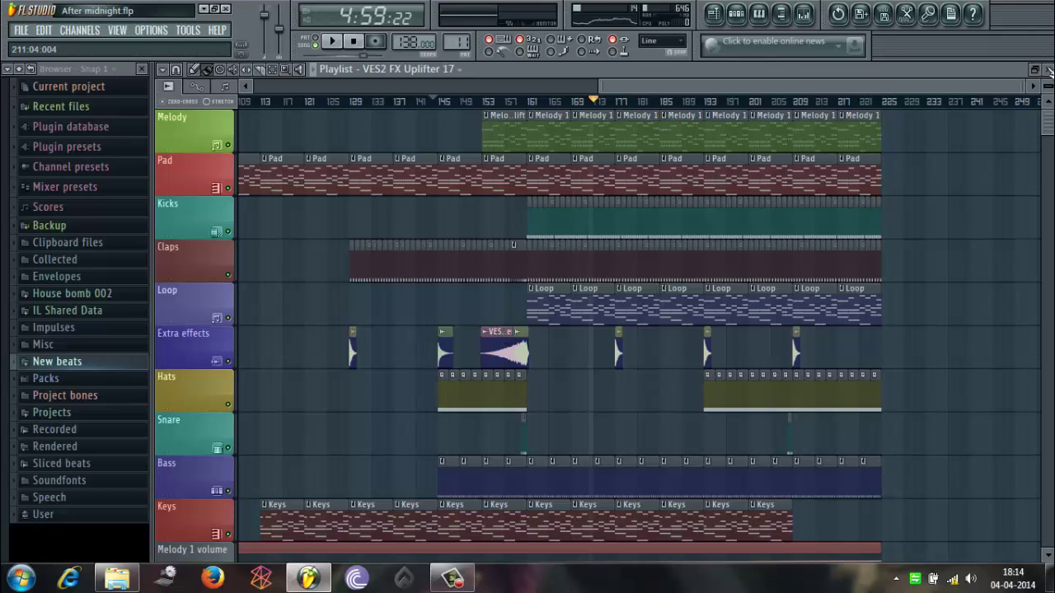
left_click_drag(1028, 86, 811, 112)
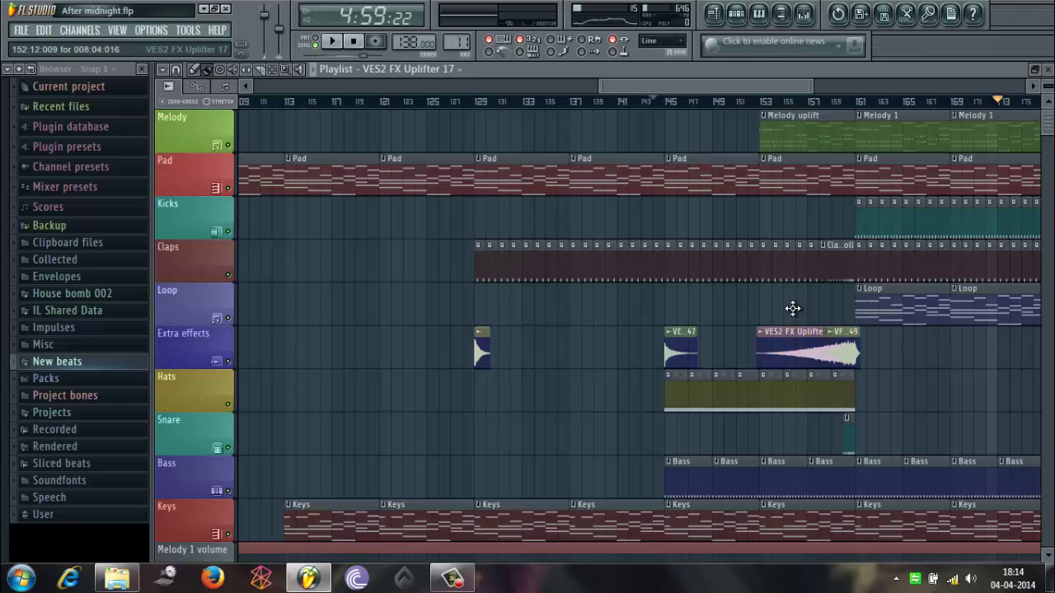
left_click_drag(794, 297, 794, 293)
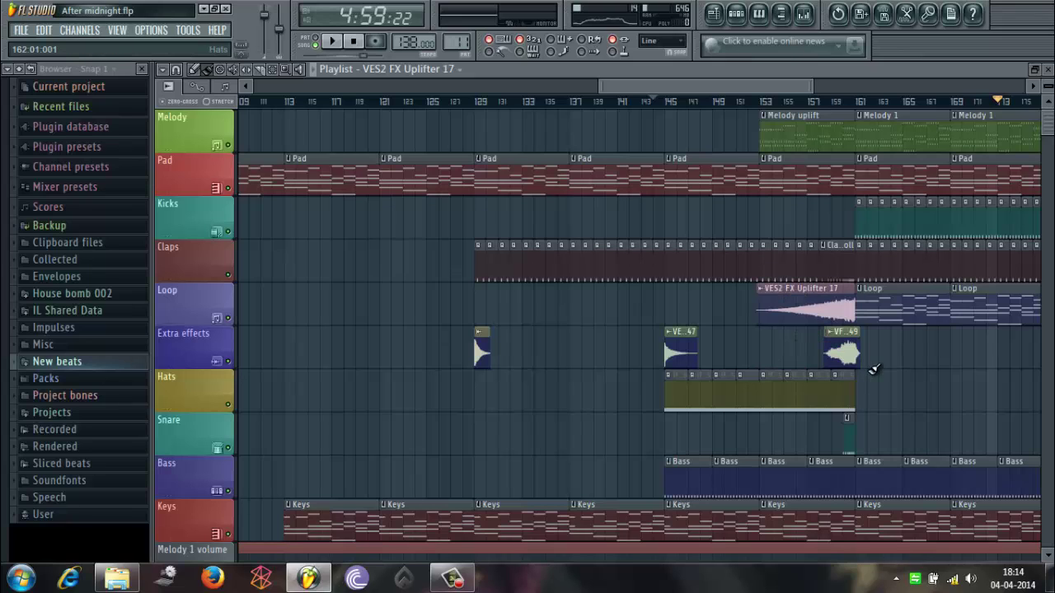
left_click_drag(851, 348, 764, 373)
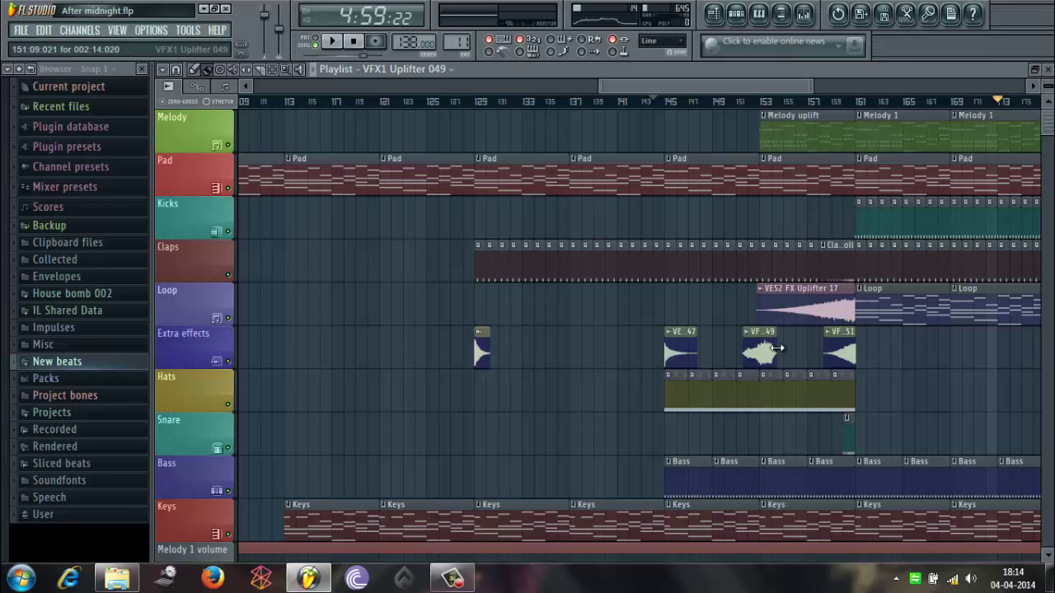
left_click_drag(765, 349, 831, 355)
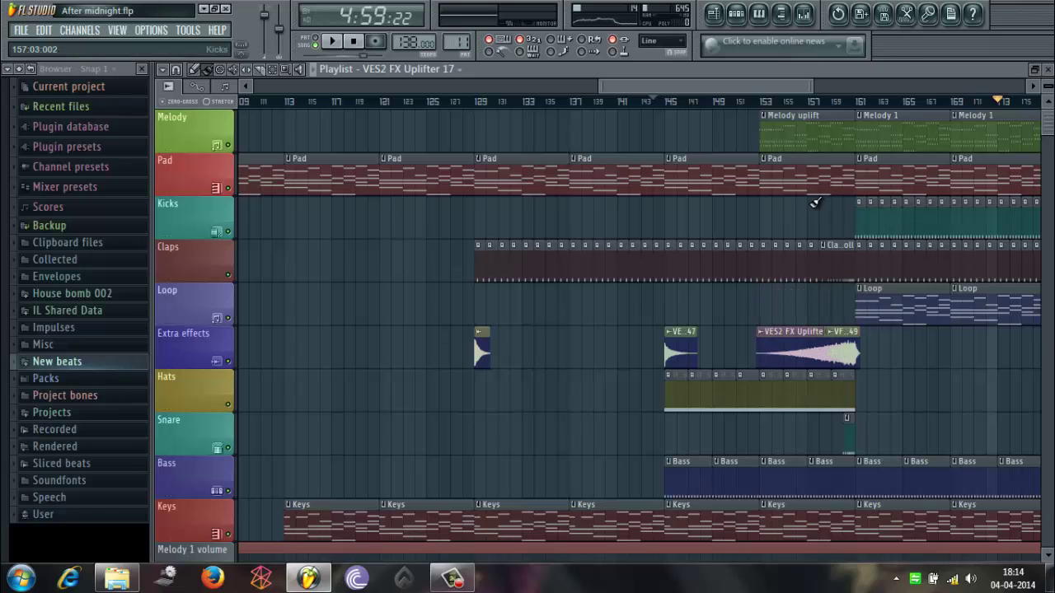
Step: Look over the arrangement from the Loop entry at bar 161 to its end at bar 225 and set the playhead to about bar 160
left_click_drag(775, 87, 842, 75)
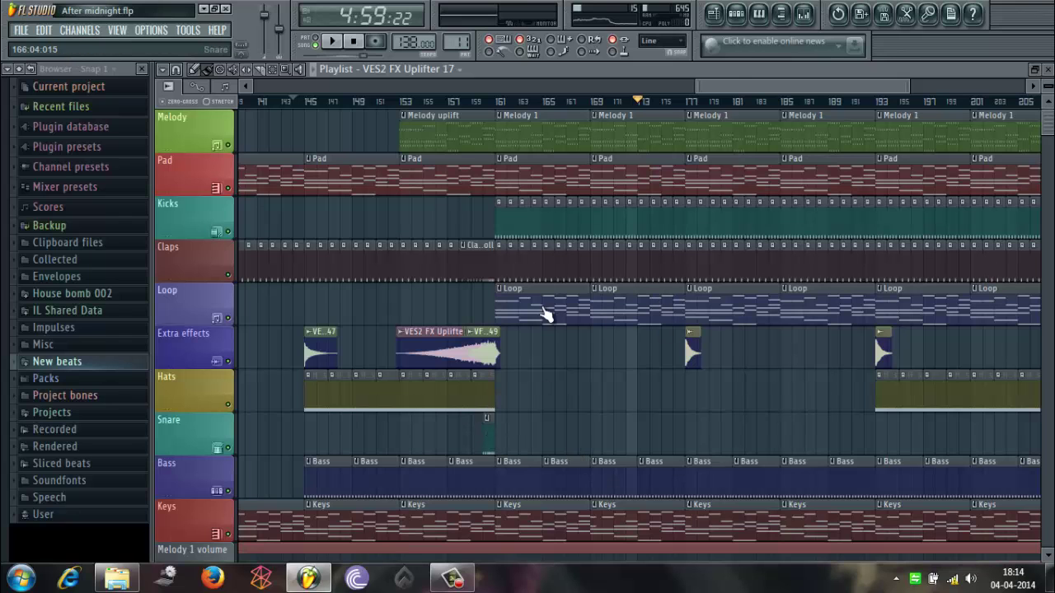
left_click_drag(729, 82, 826, 79)
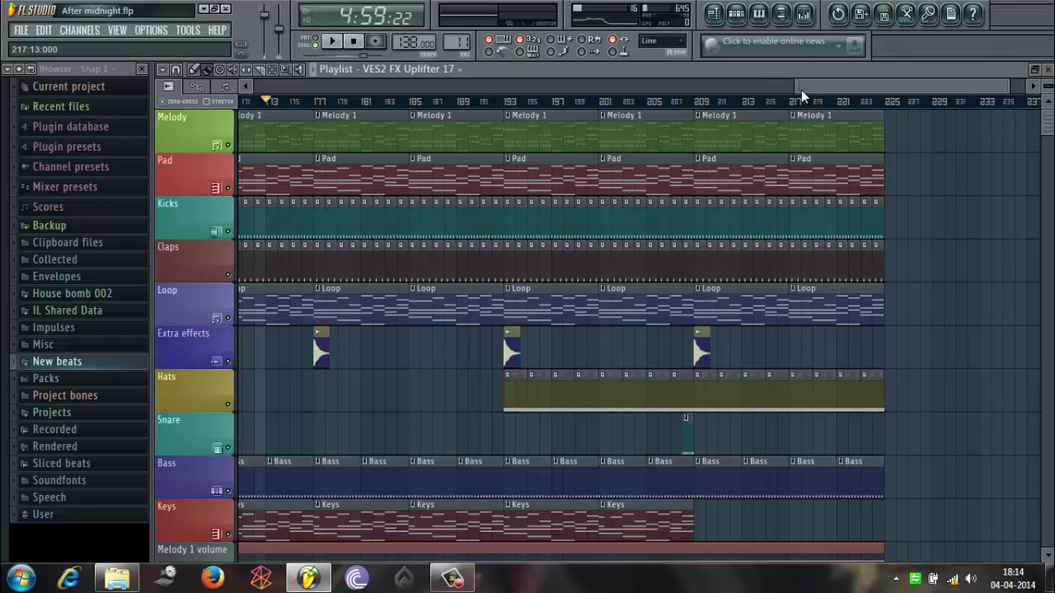
left_click_drag(795, 87, 595, 157)
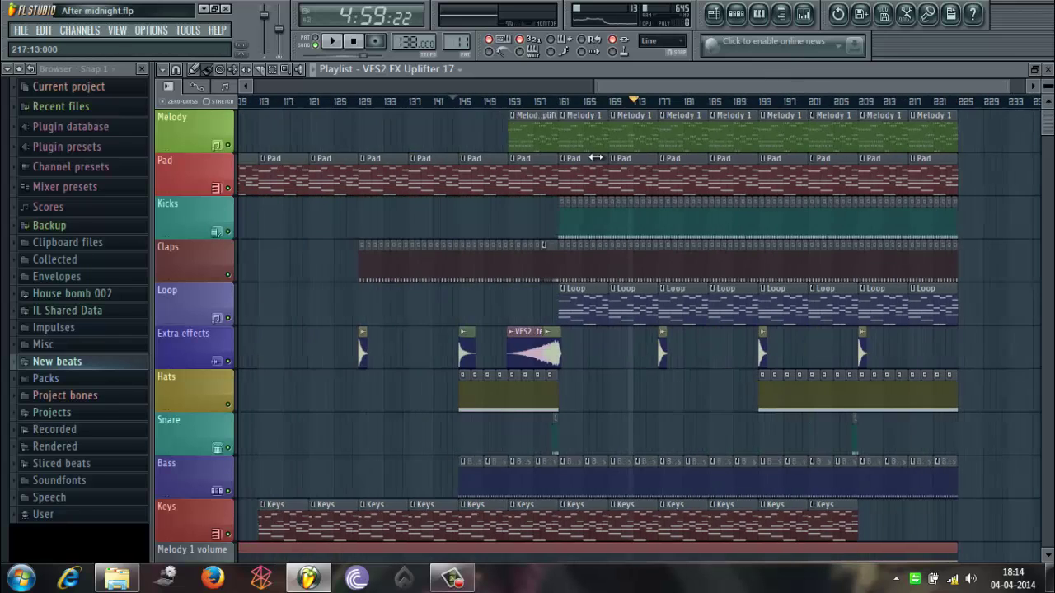
left_click(561, 100)
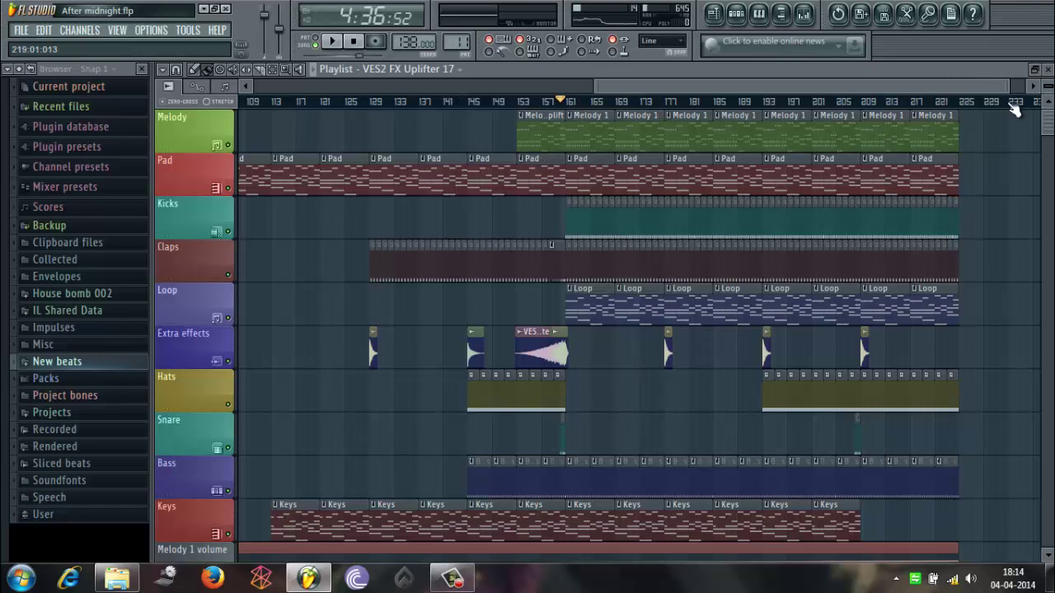
left_click_drag(1040, 128, 1051, 154)
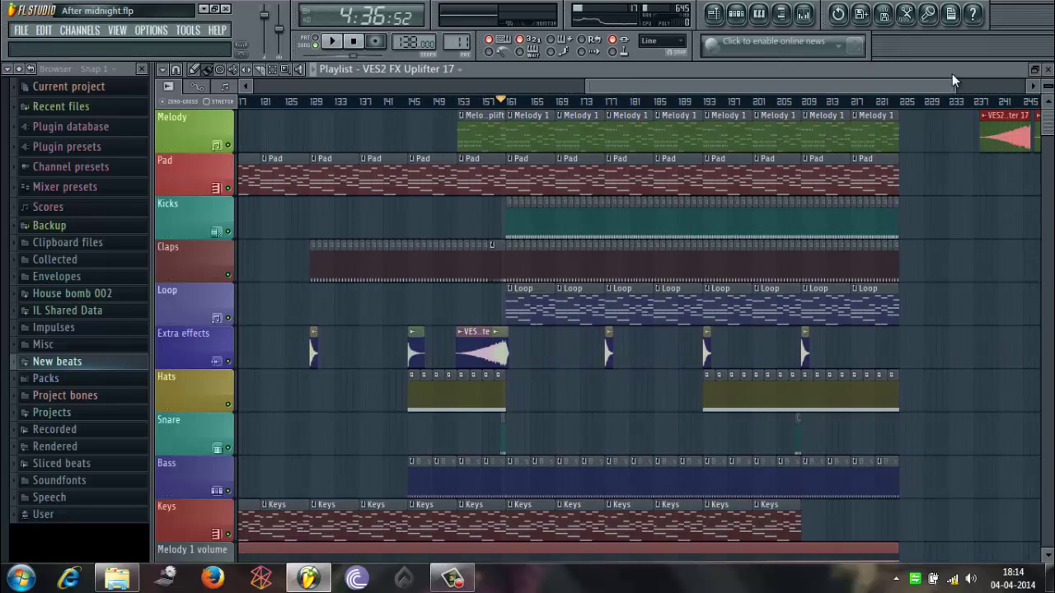
left_click_drag(947, 88, 1014, 91)
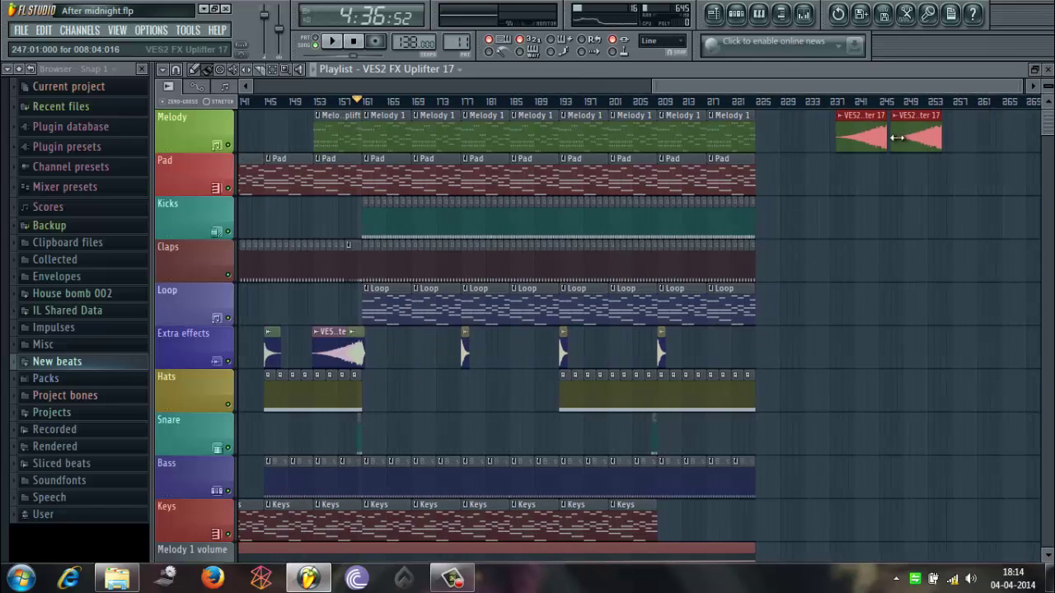
right_click(879, 137)
right_click(932, 138)
Step: Examine bars 113 to 173 across all tracks, down to the pad and keys frequency envelopes, uplift melody volume envelope and Strings clips
left_click_drag(943, 89, 714, 120)
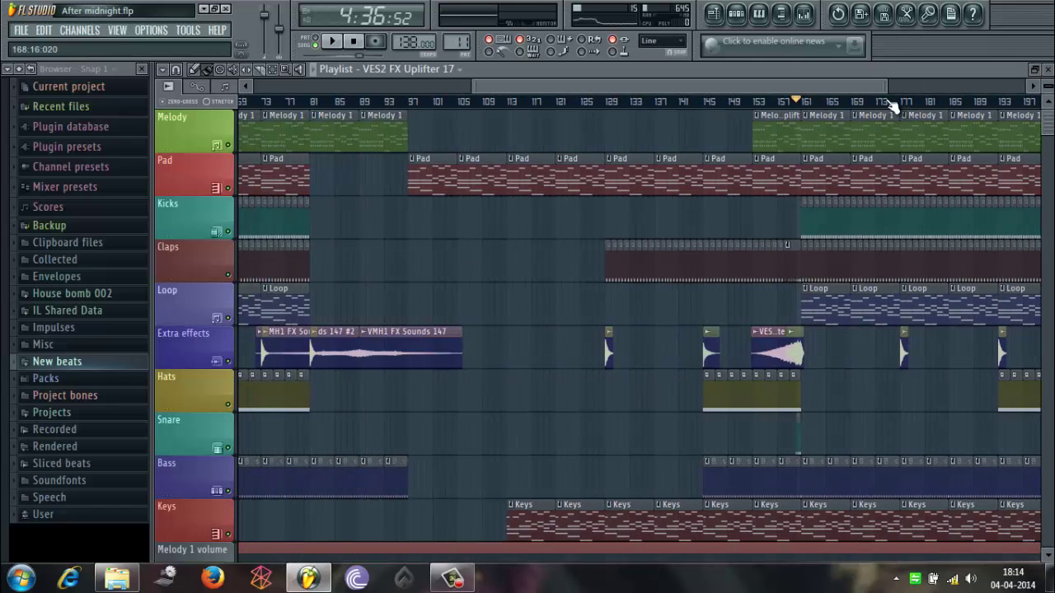
left_click_drag(887, 88, 639, 90)
left_click_drag(626, 87, 756, 75)
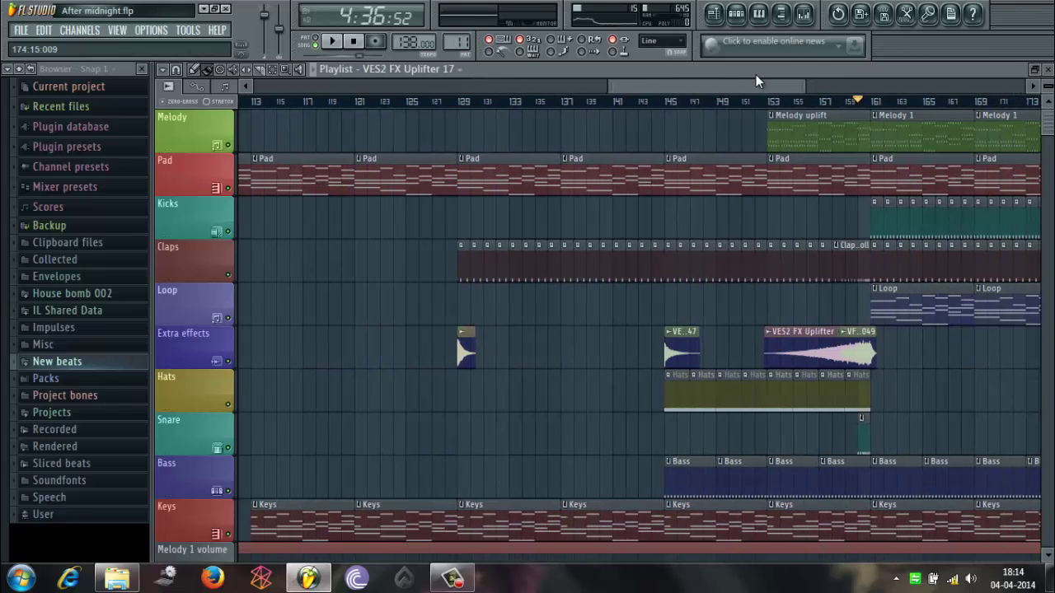
scroll(1048, 151, "down", 10)
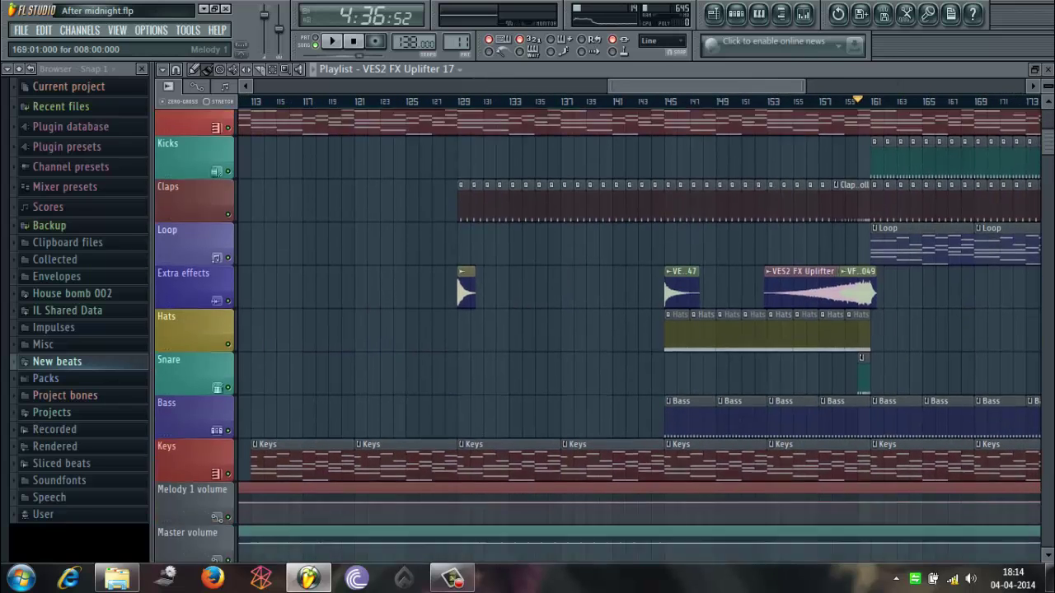
scroll(1045, 138, "up", 3)
scroll(1046, 138, "up", 7)
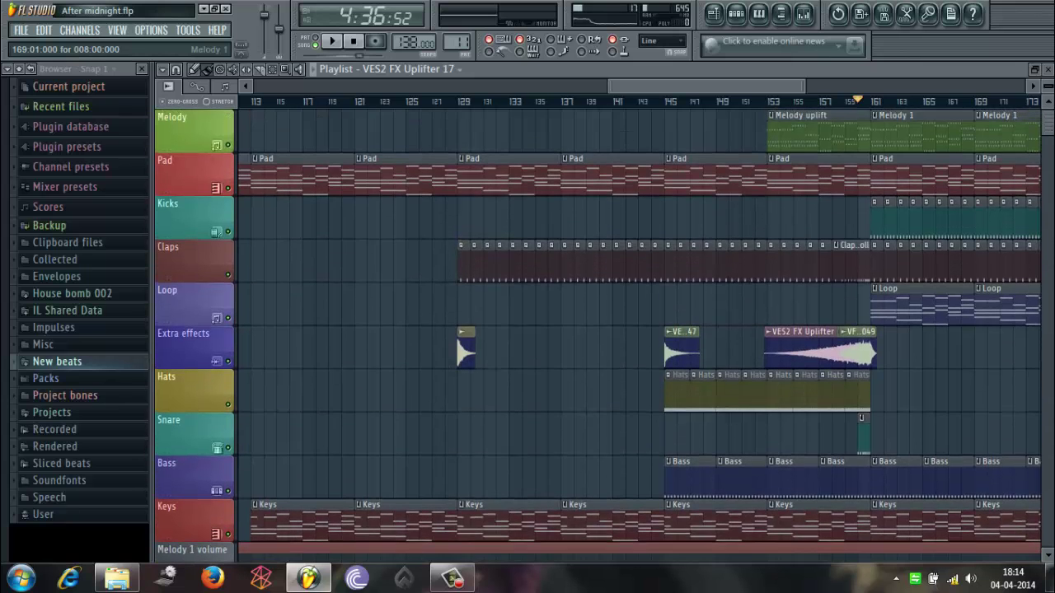
scroll(887, 255, "down", 15)
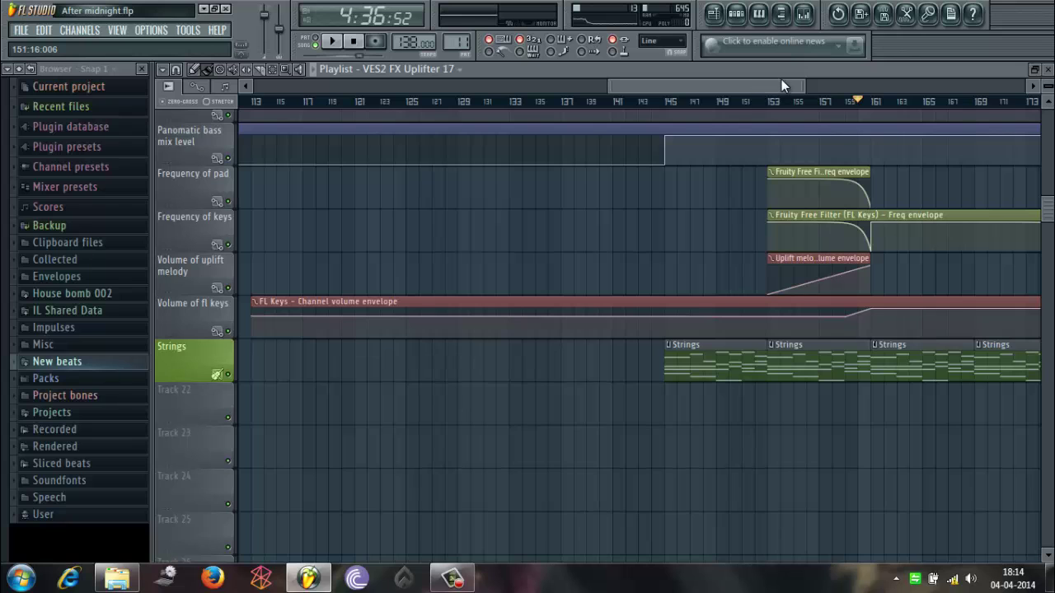
Step: Examine the automation envelopes and Strings clips up to bar 193, picking out the FL Keys filter frequency envelope around bar 177
left_click_drag(781, 79, 835, 76)
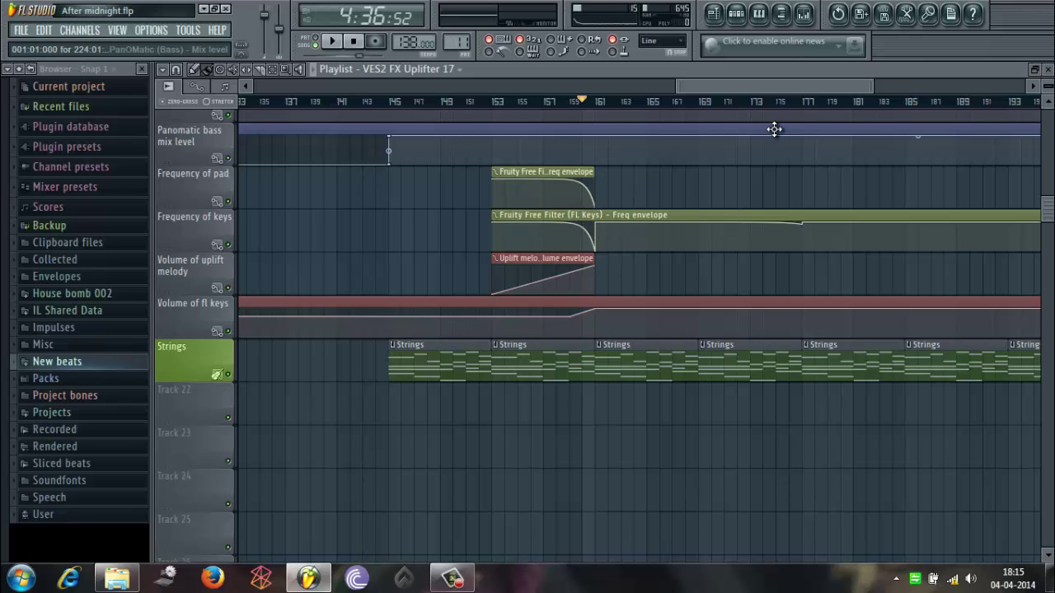
scroll(1038, 232, "up", 10)
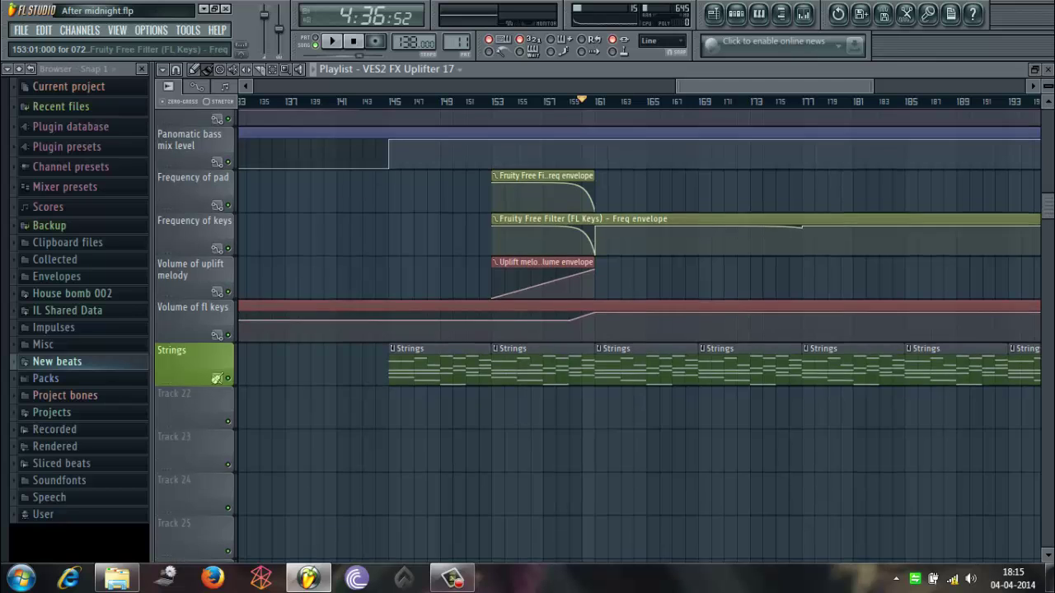
scroll(586, 361, "down", 6)
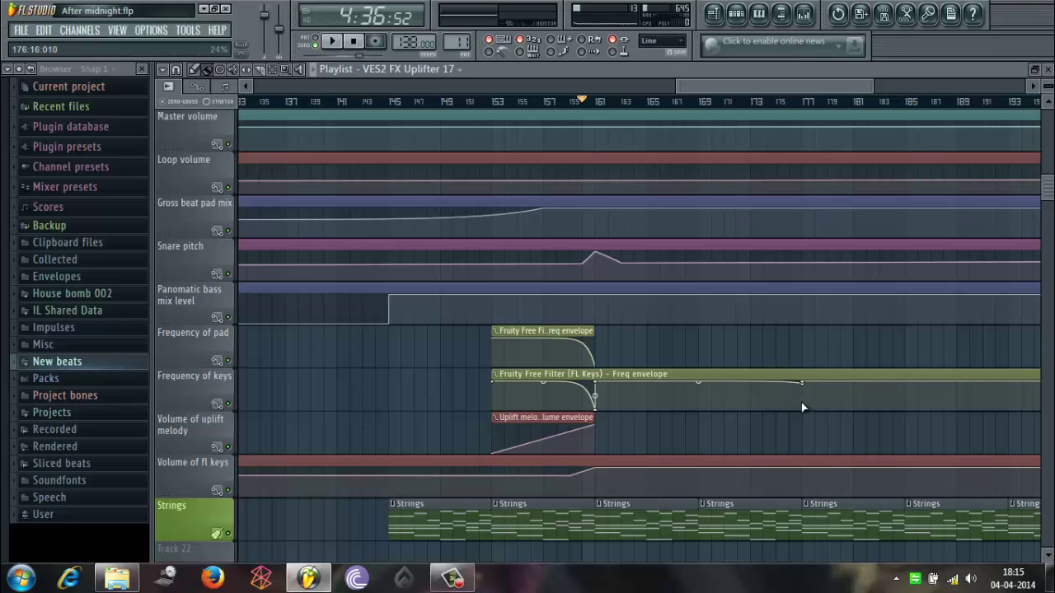
left_click(808, 381)
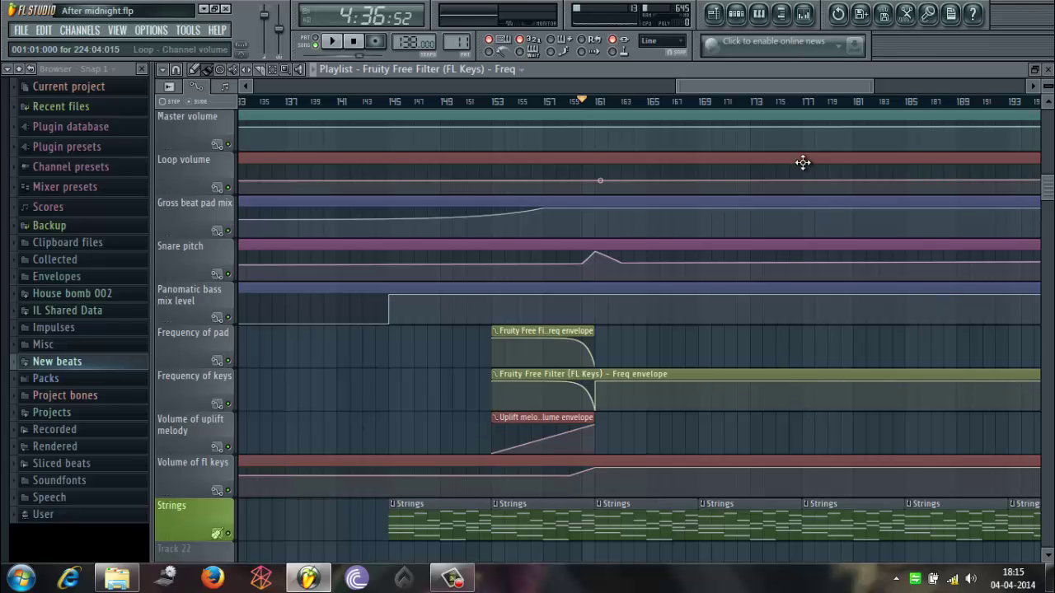
Step: Play the song's ending from about bar 215 through the master volume fade-out and pause just after bar 225
left_click_drag(830, 87, 886, 97)
left_click_drag(1049, 188, 1048, 149)
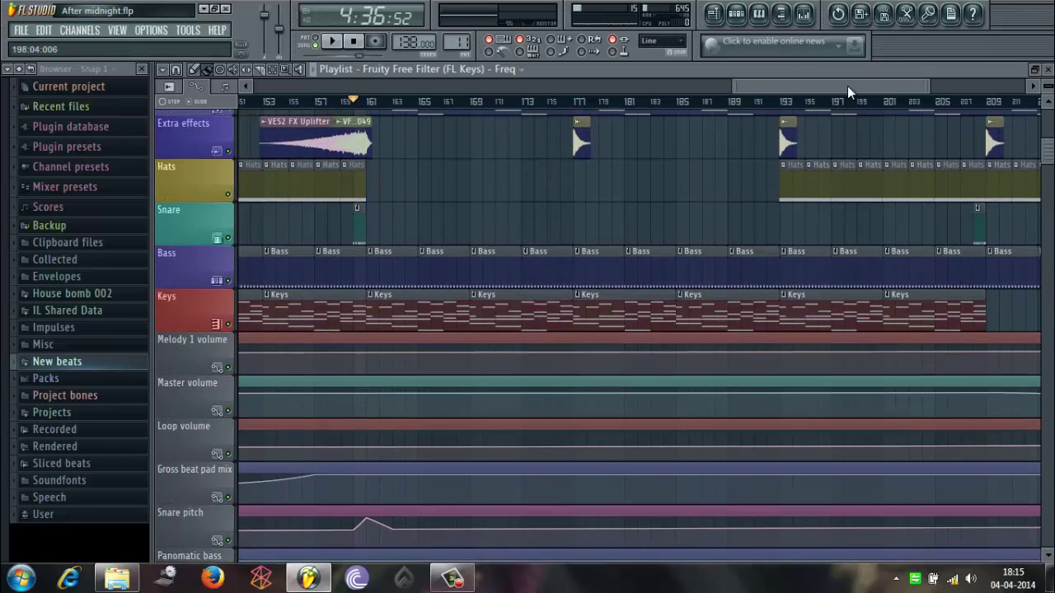
left_click_drag(848, 85, 938, 85)
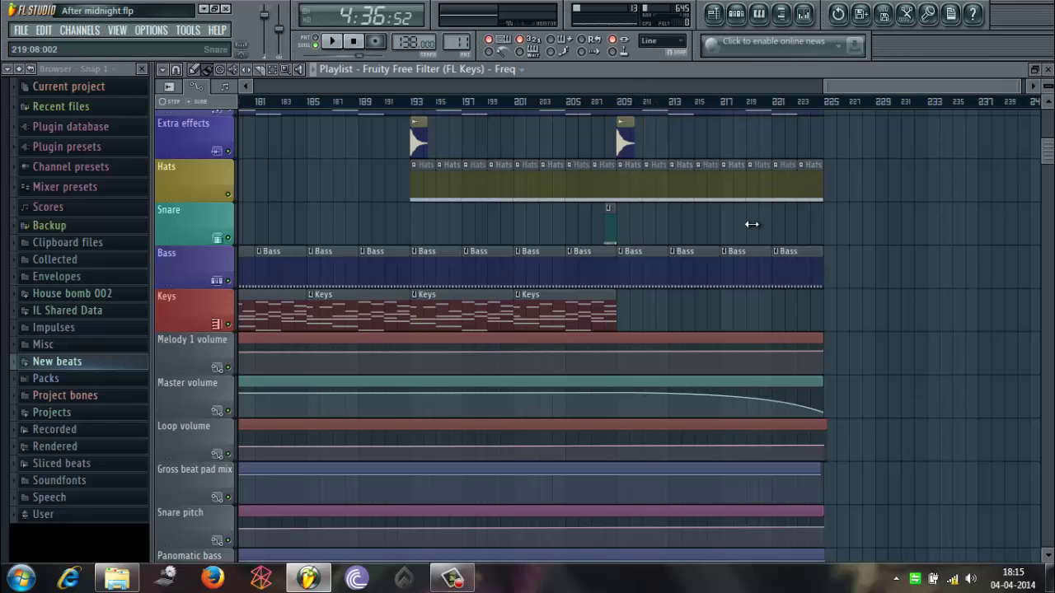
left_click(696, 102)
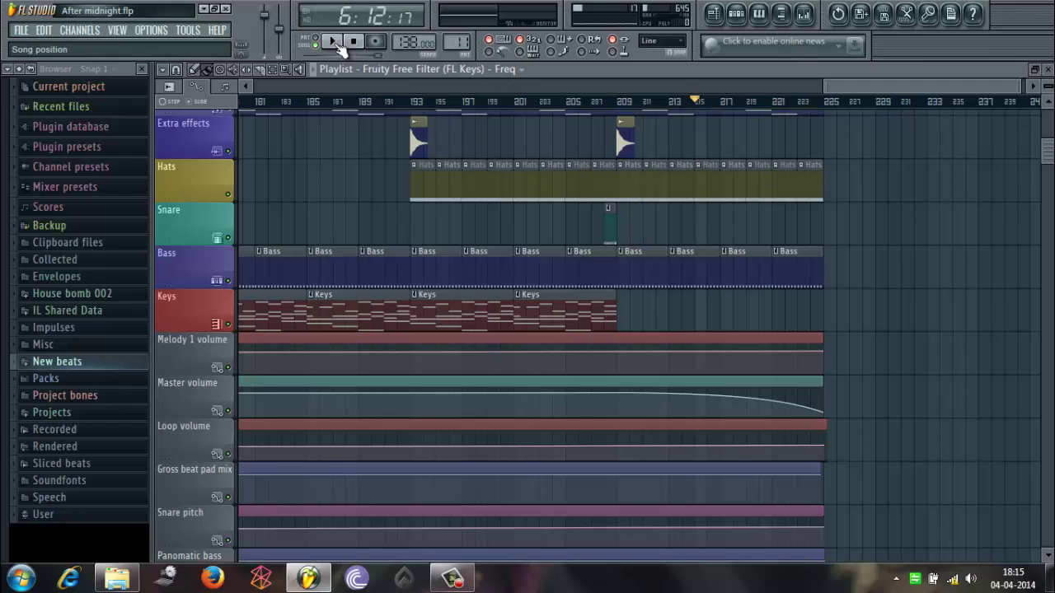
left_click(334, 42)
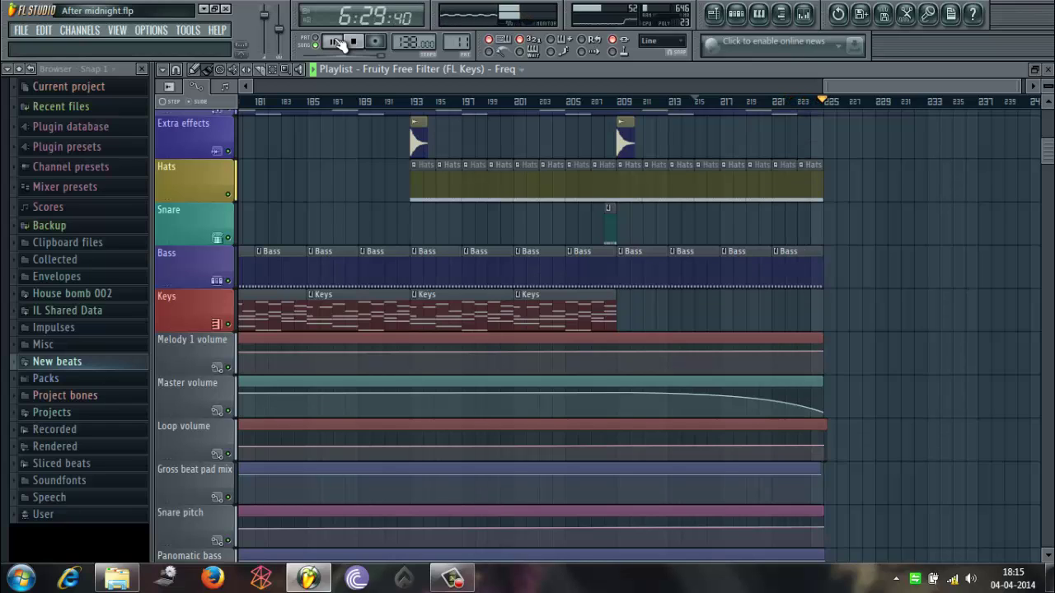
left_click(338, 43)
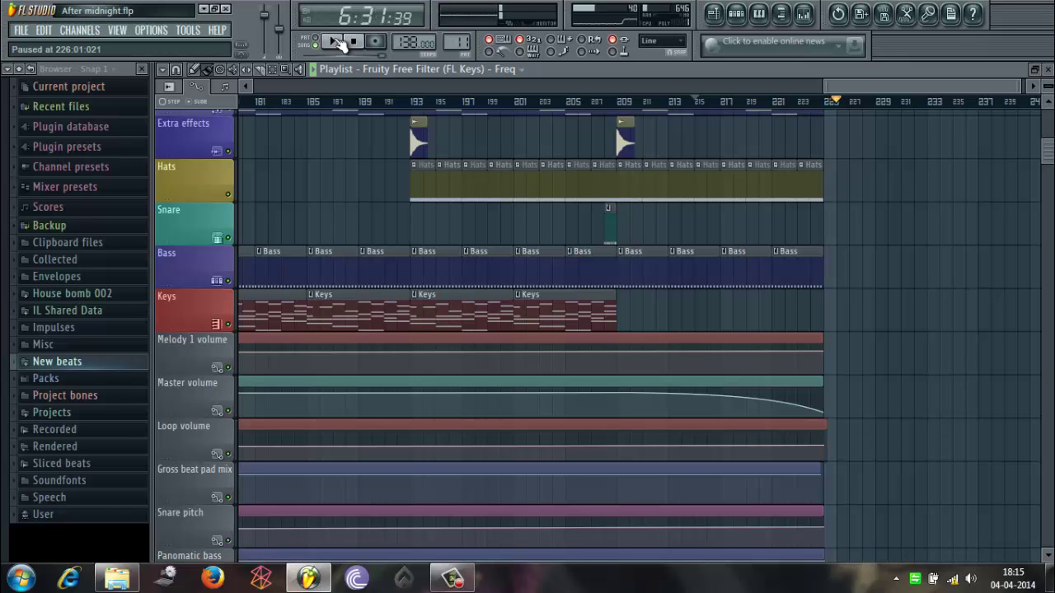
Step: Fit the whole arrangement into the playlist width and reduce the track height so that more tracks fit
left_click_drag(876, 89, 301, 83)
left_click_drag(453, 84, 1030, 86)
left_click_drag(1049, 151, 1049, 120)
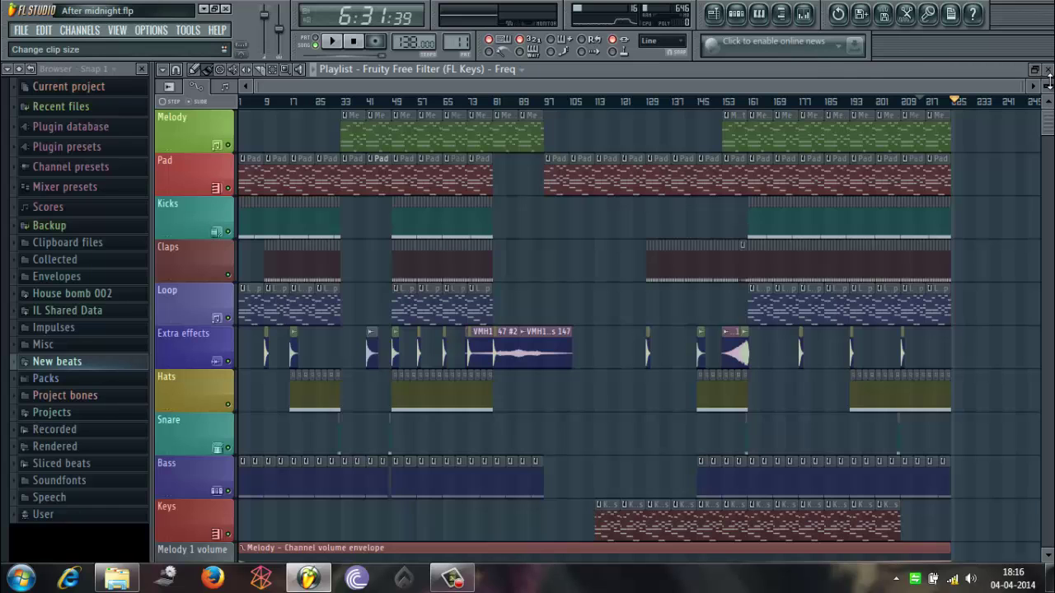
left_click_drag(1049, 85, 930, 539)
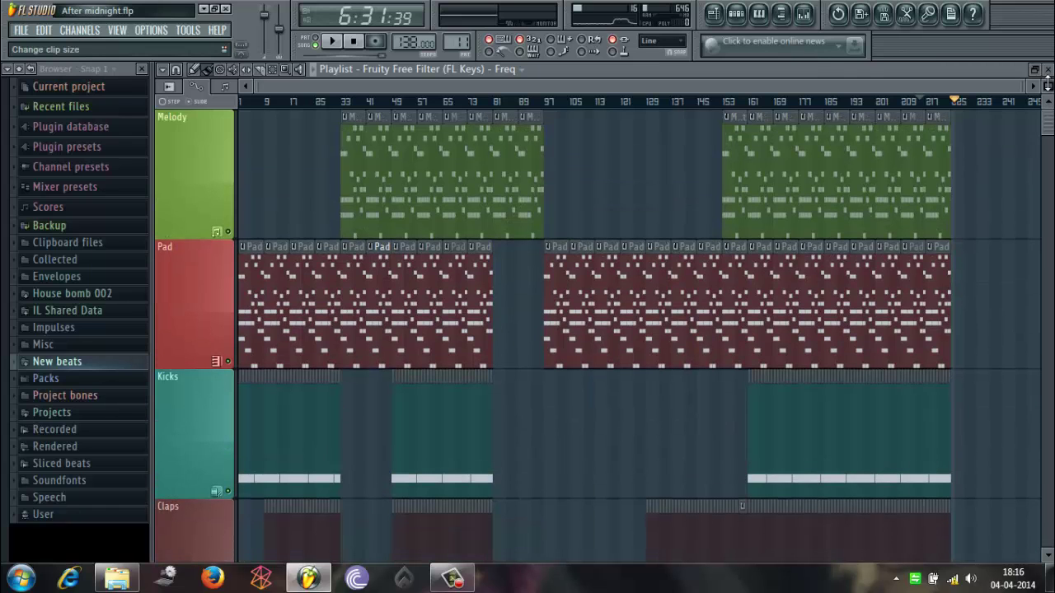
left_click_drag(1049, 84, 54, 192)
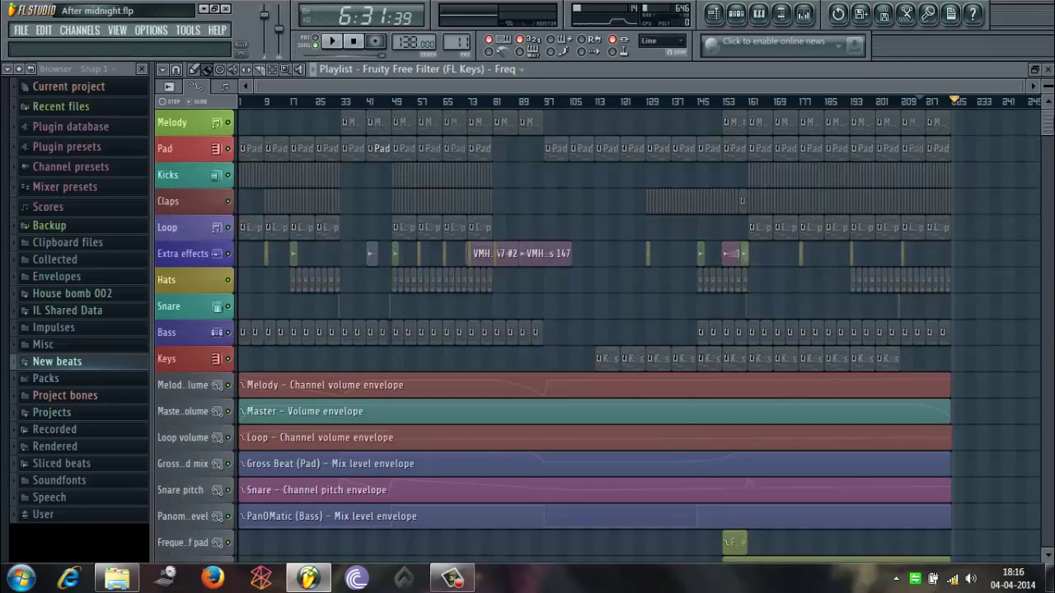
scroll(907, 210, "down", 5)
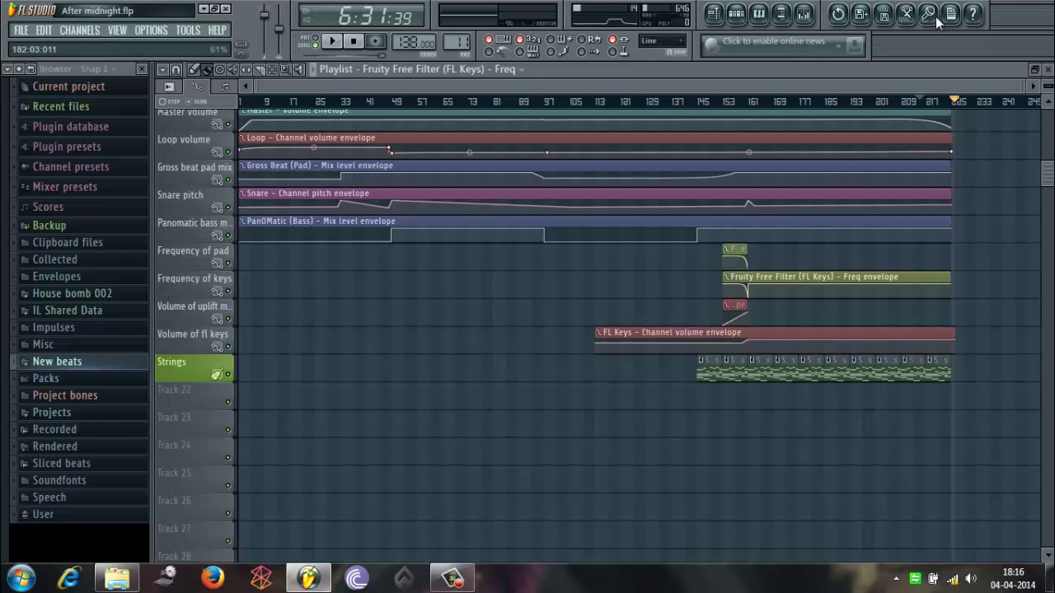
Step: Make Strings the current pattern in the step sequencer and return to the playlist
left_click(738, 14)
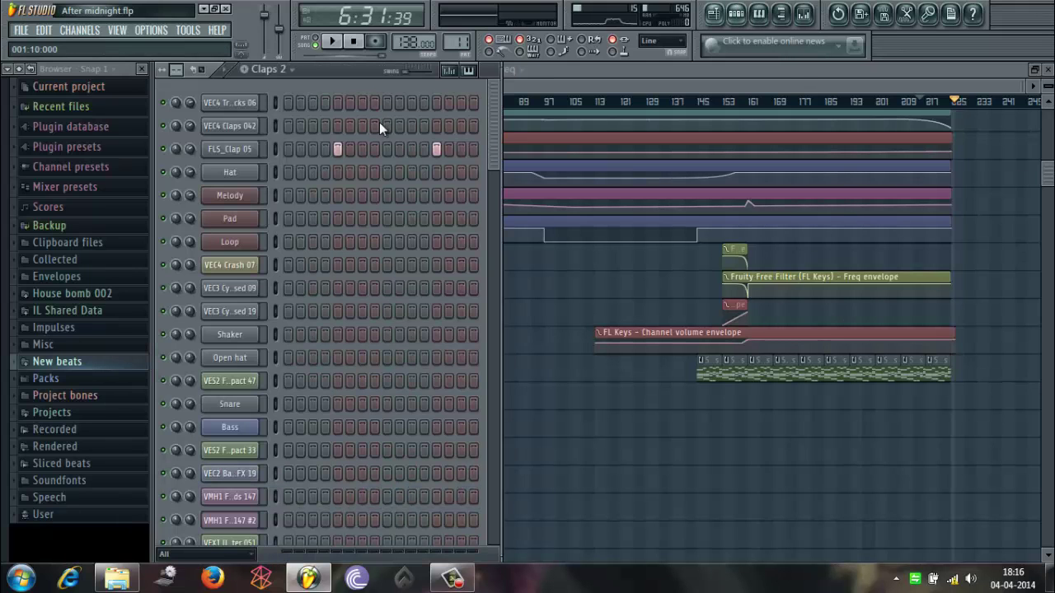
left_click(290, 69)
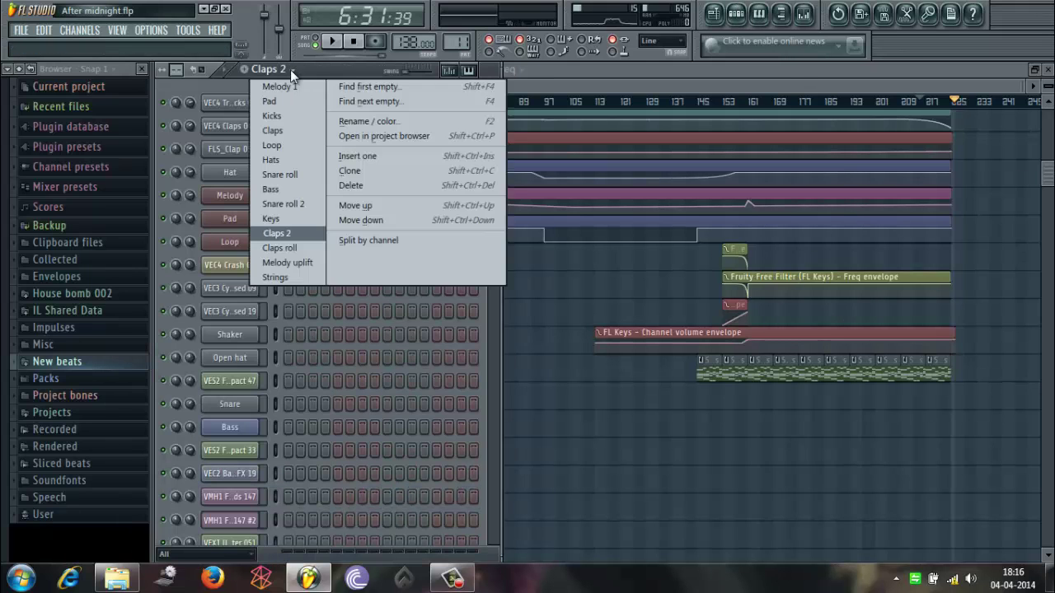
left_click(282, 280)
left_click(718, 84)
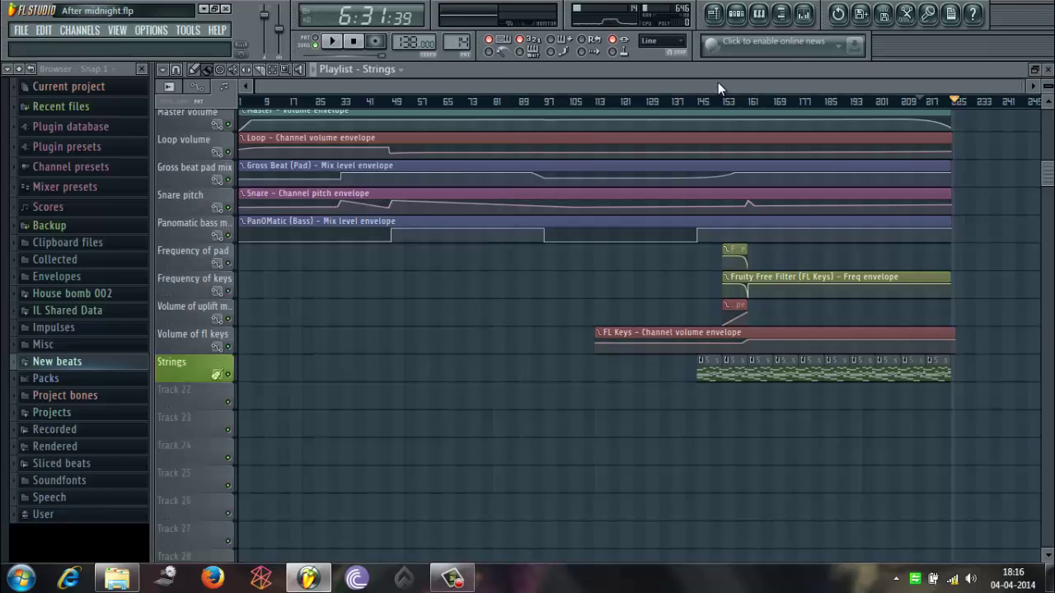
Step: Point out sections of the full arrangement by moving the playhead to about bars 70, 37 and 221, and return it to the song start
left_click_drag(1050, 173, 1054, 99)
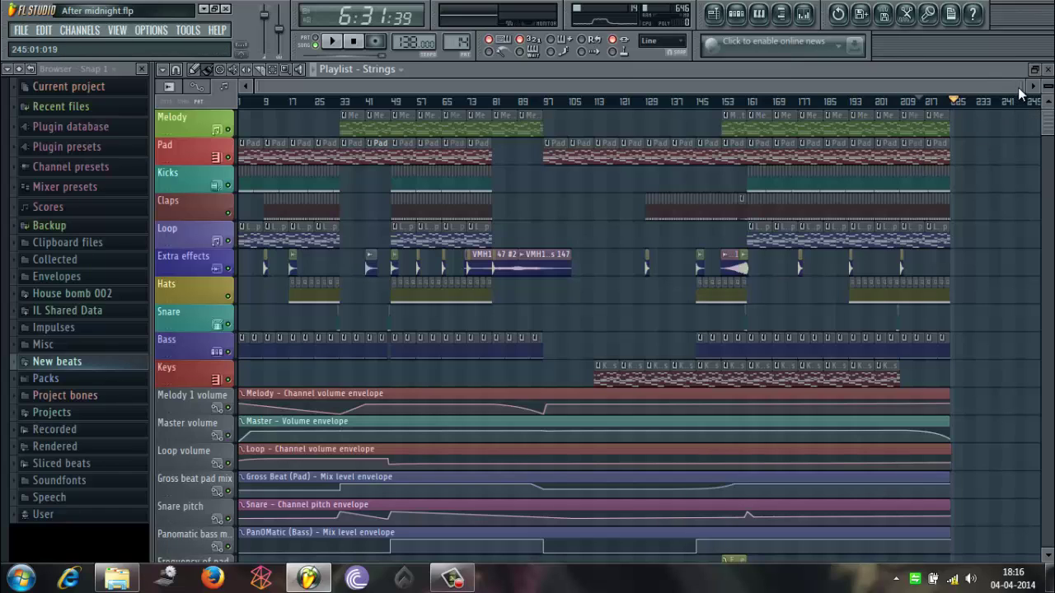
left_click_drag(1024, 86, 1053, 99)
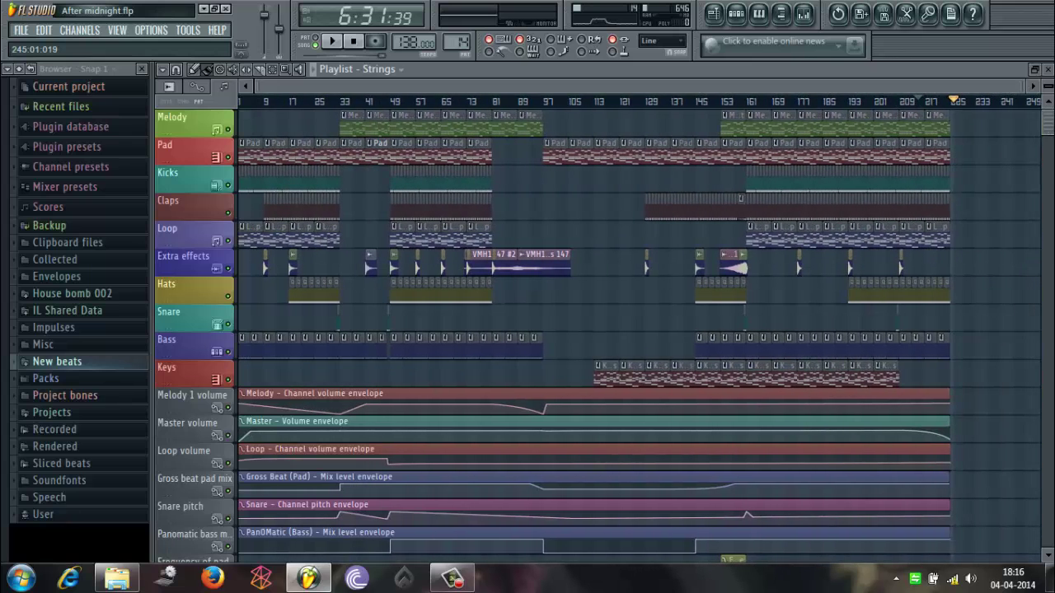
left_click(458, 102)
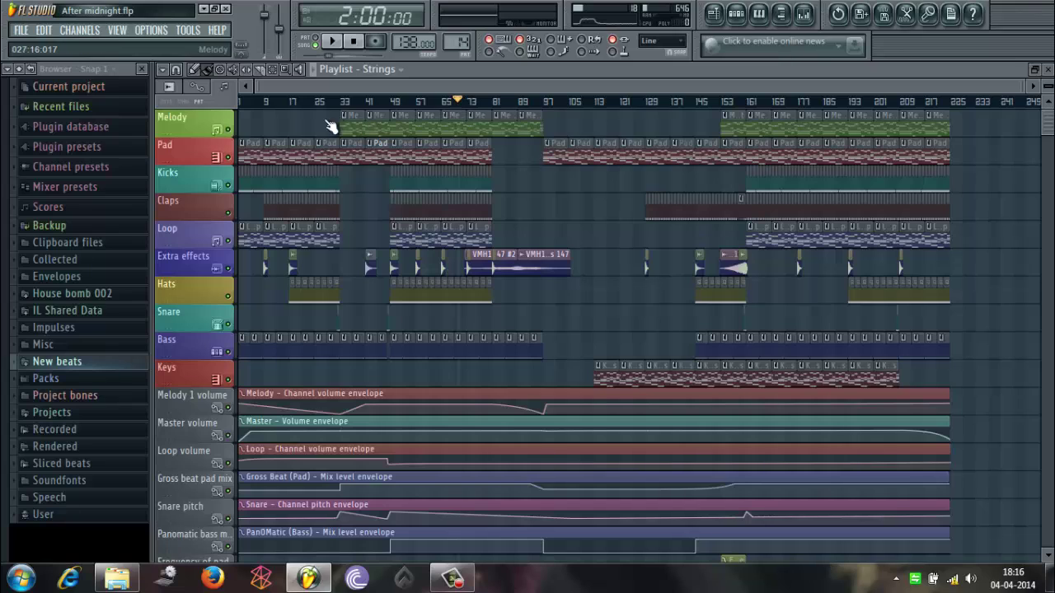
left_click(356, 99)
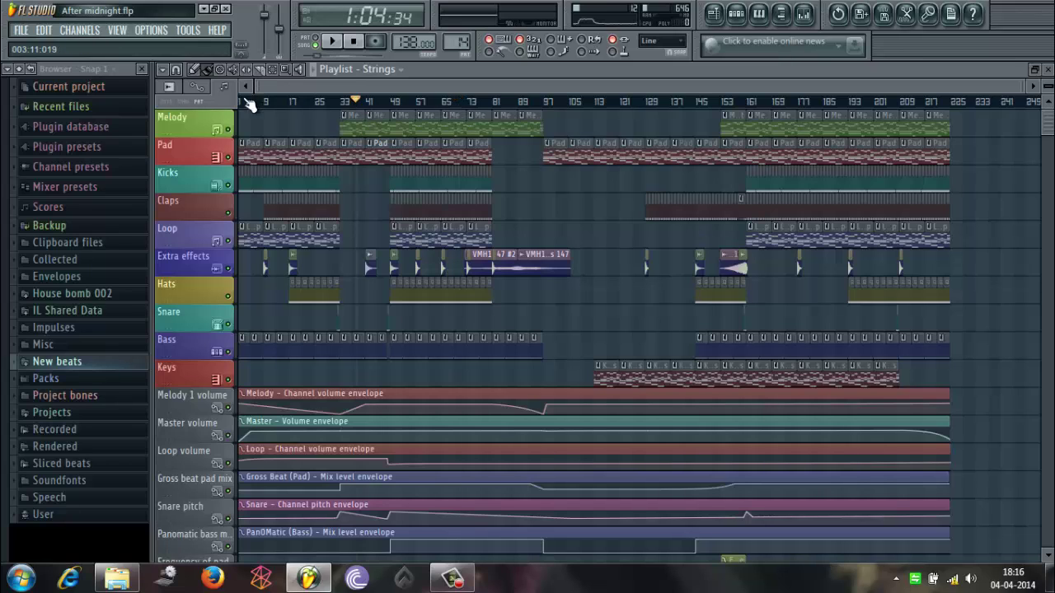
left_click(241, 102)
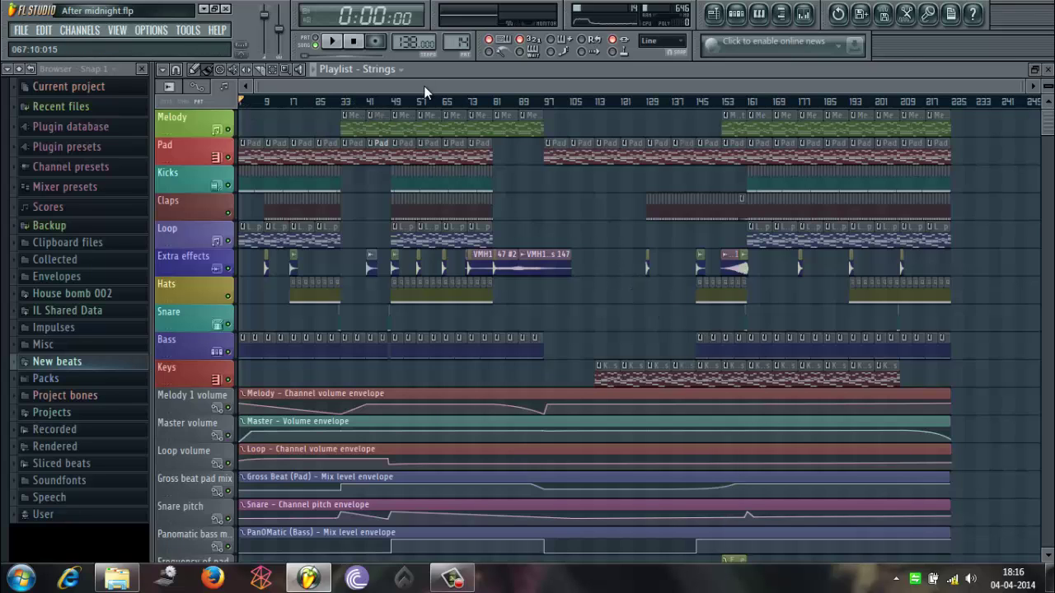
left_click(946, 101)
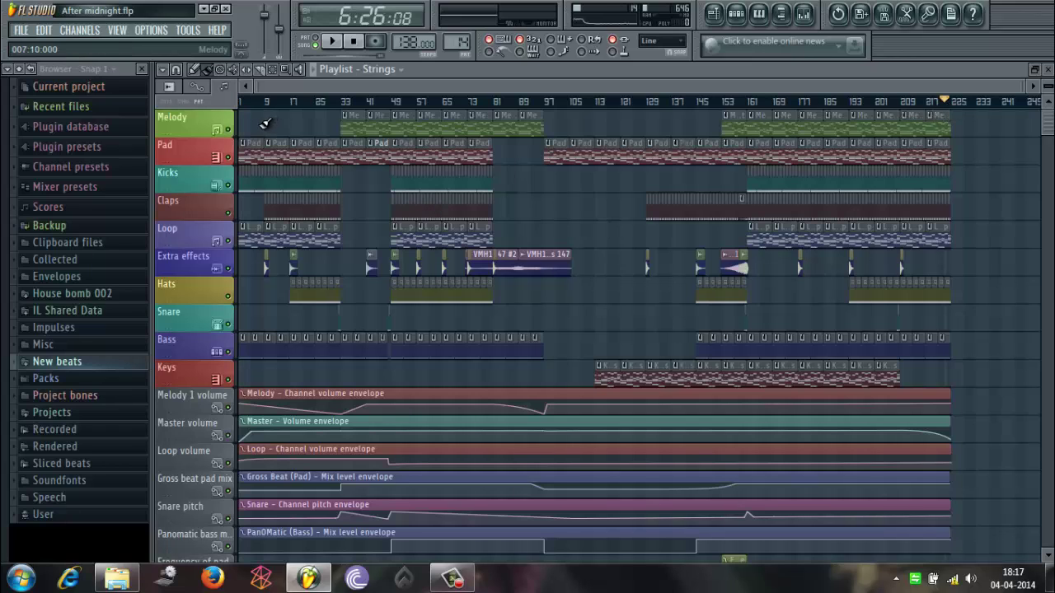
left_click(243, 101)
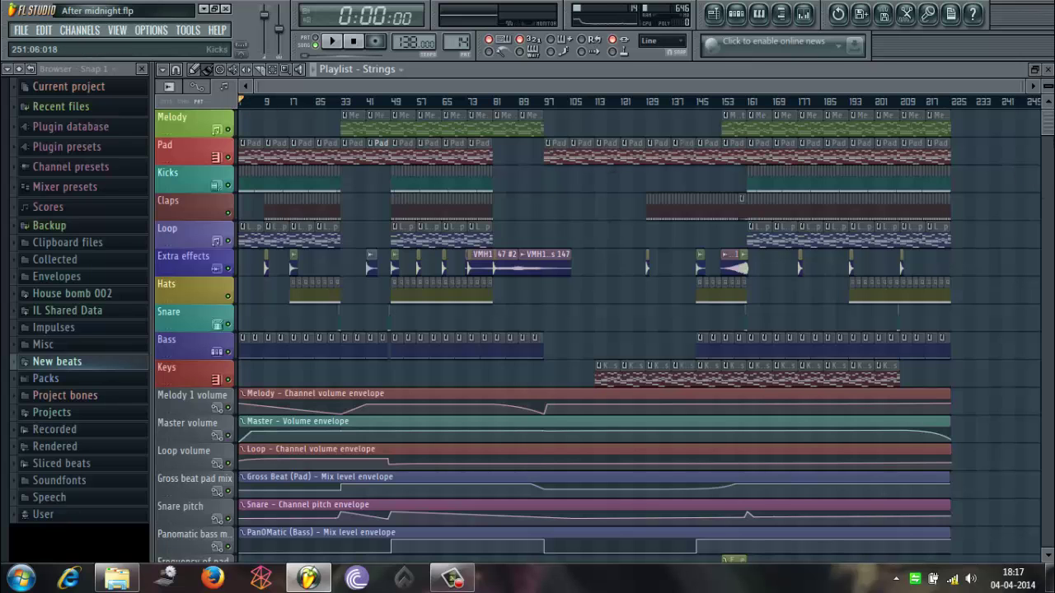
Step: Examine the arrangement from bar 73 to the end, comparing the Melody to Keys clips with the automation envelopes and Strings clips below
left_click_drag(1048, 125, 1048, 171)
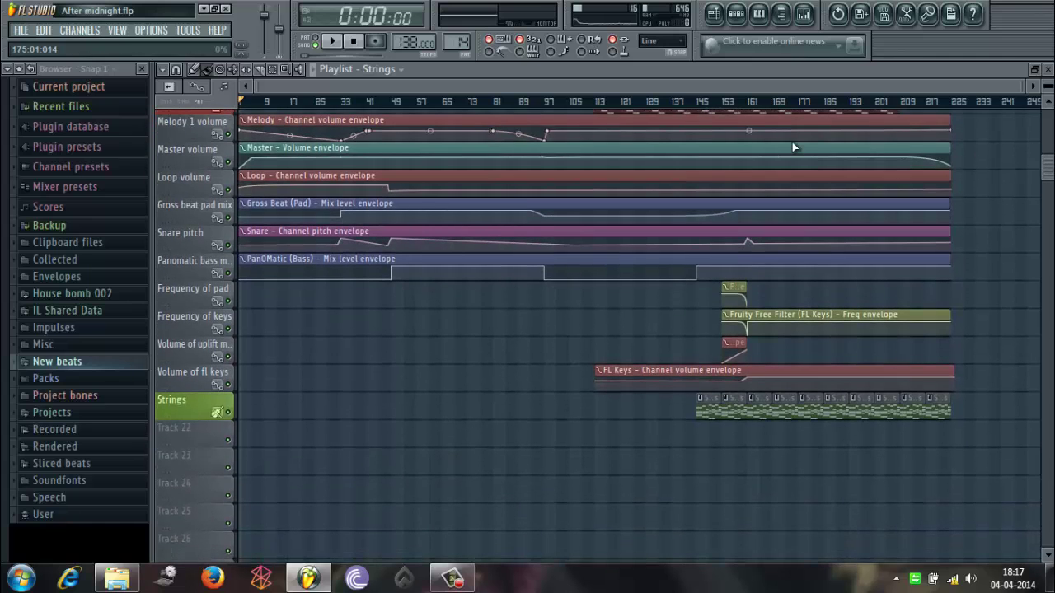
left_click_drag(254, 86, 484, 87)
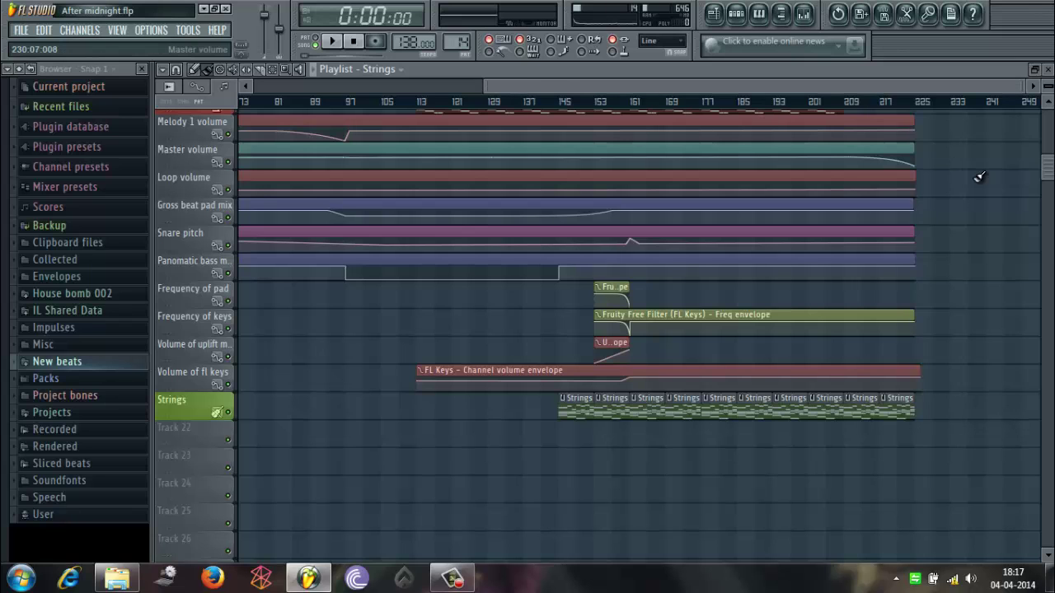
scroll(761, 358, "up", 3)
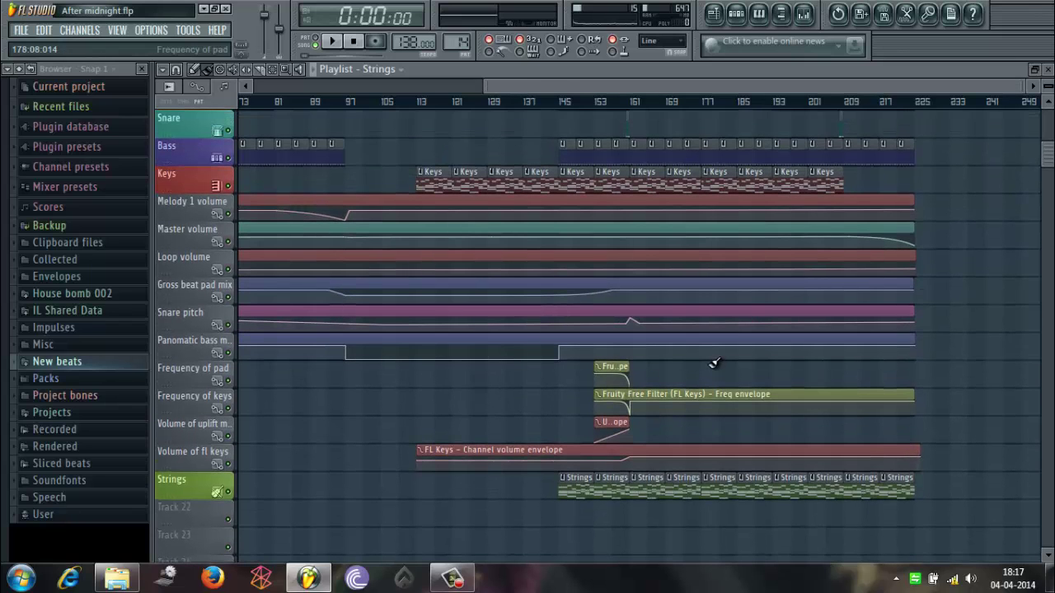
scroll(1046, 149, "up", 6)
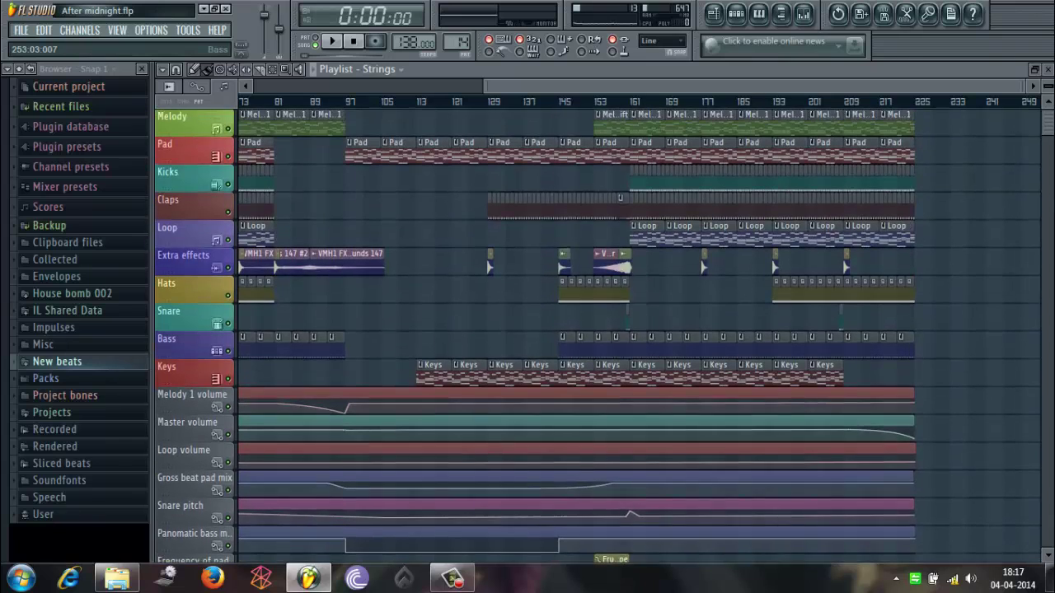
scroll(1045, 148, "down", 6)
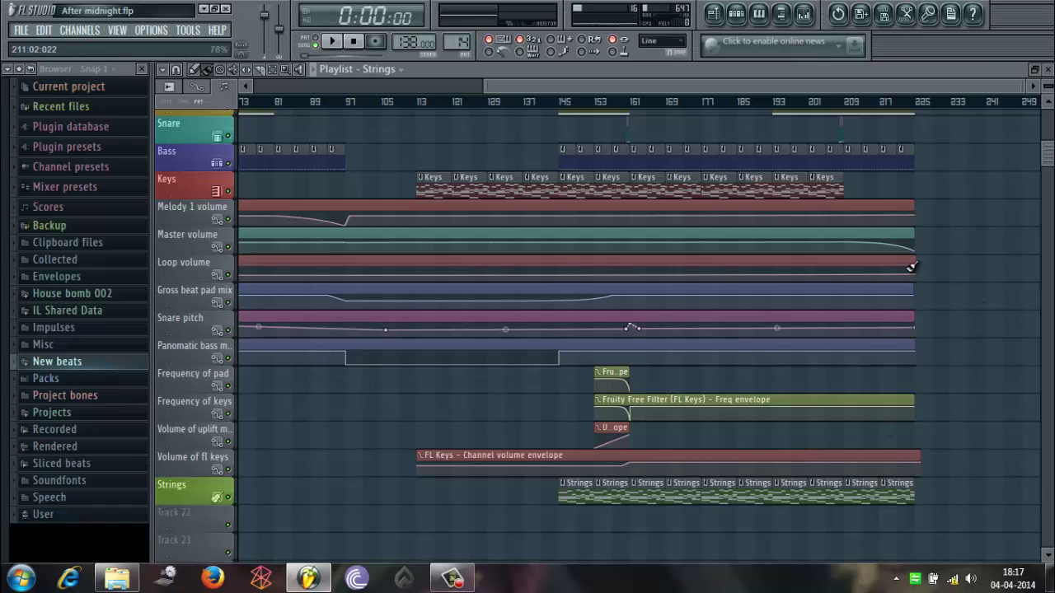
scroll(1050, 159, "up", 5)
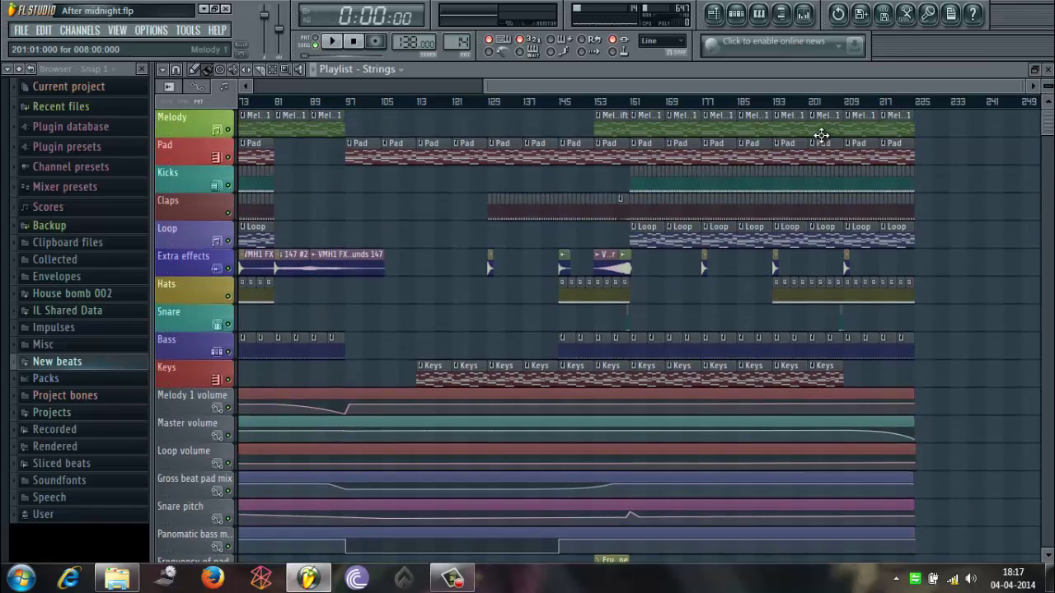
scroll(1052, 138, "down", 5)
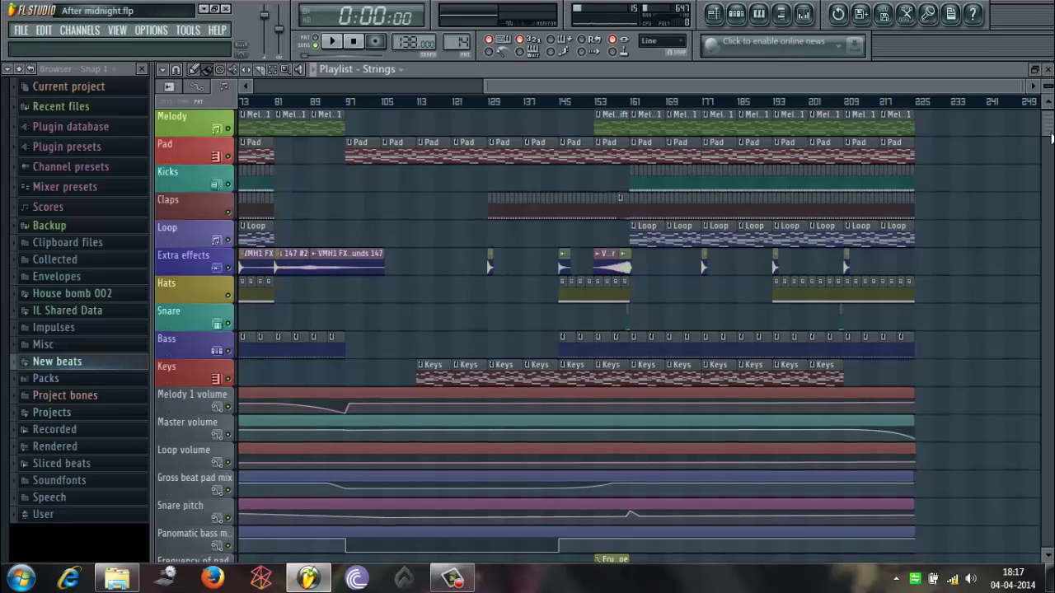
scroll(918, 146, "up", 5)
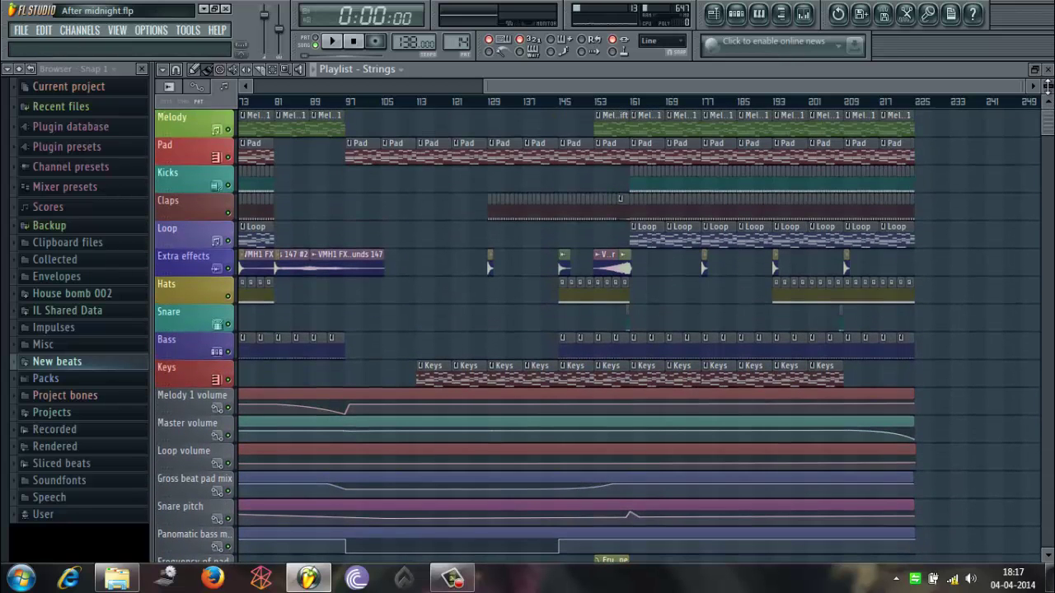
scroll(675, 373, "down", 10)
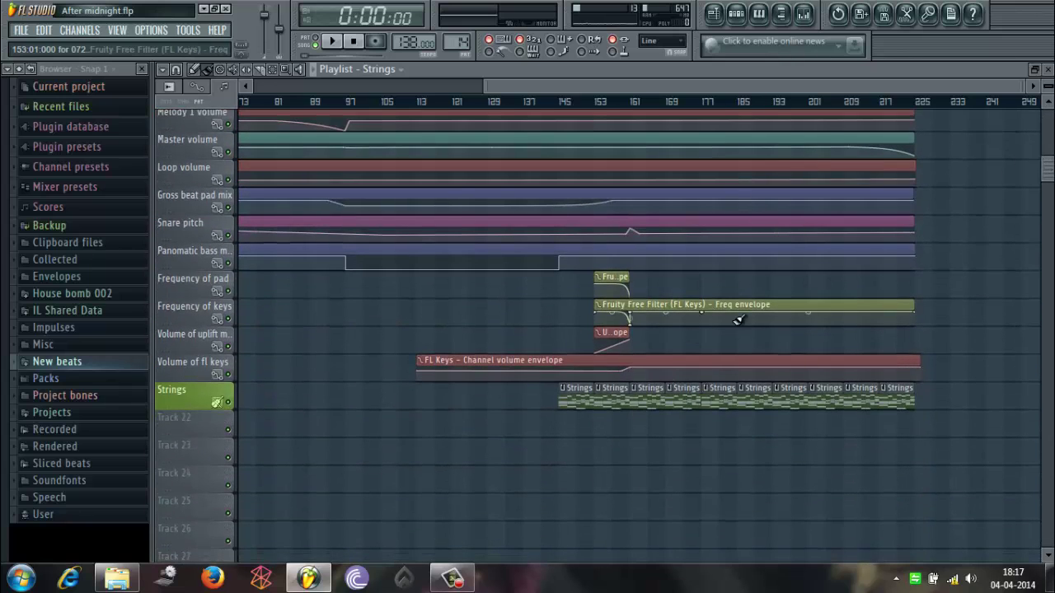
Step: Review the complete arrangement from bar 1 to its end, from the Melody track down to Strings and back up
left_click_drag(1048, 169, 1046, 109)
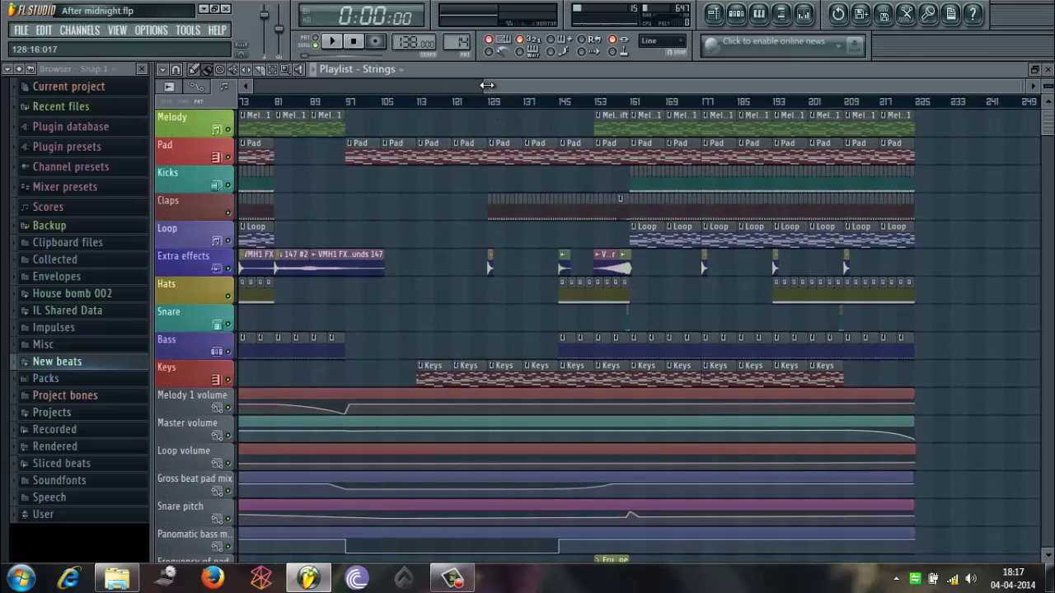
left_click_drag(488, 85, 82, 147)
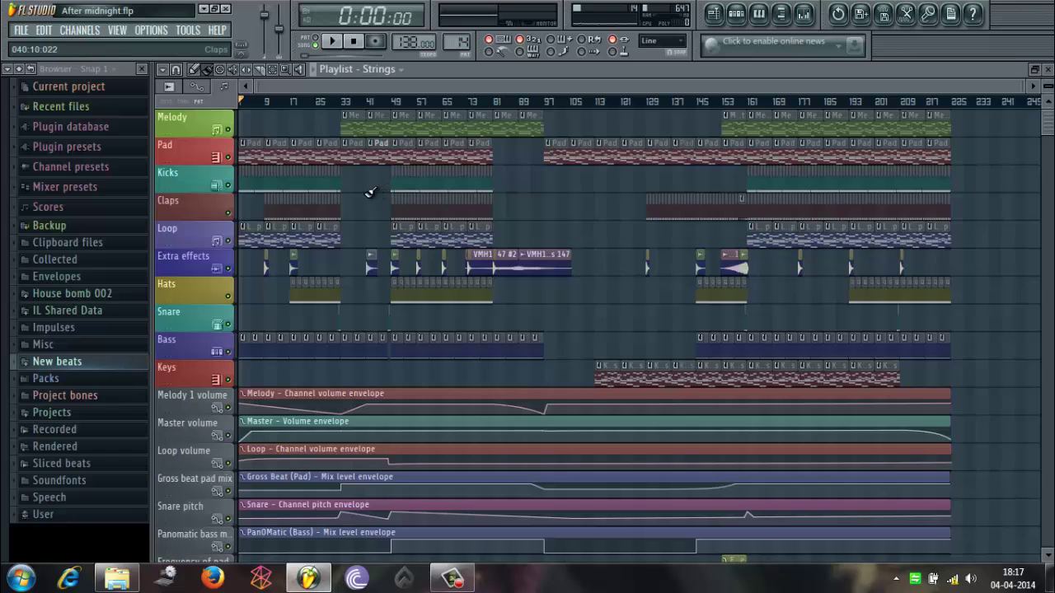
left_click_drag(1048, 122, 1048, 155)
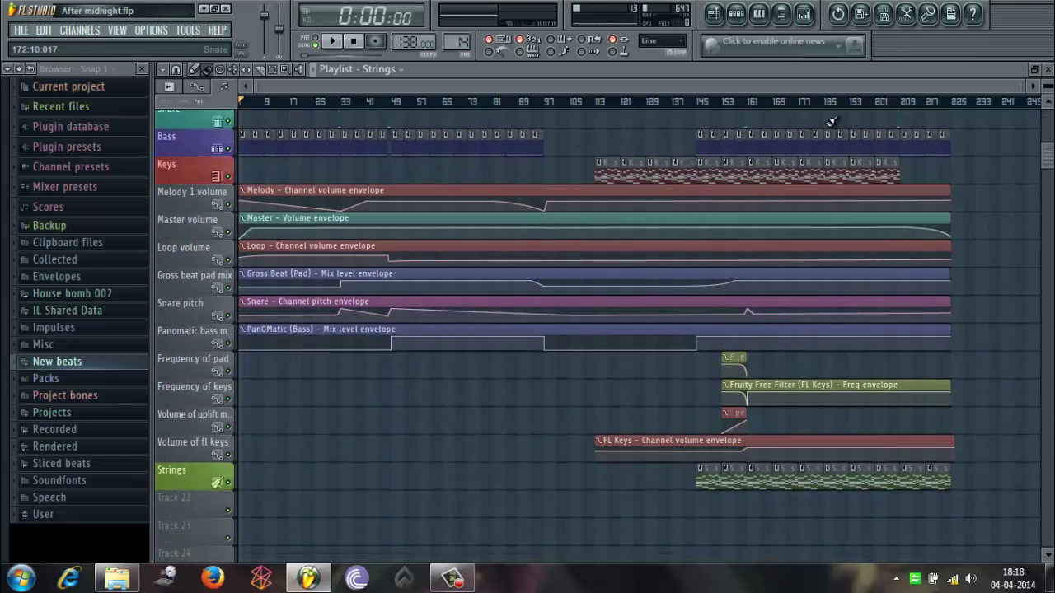
left_click_drag(1050, 161, 1048, 122)
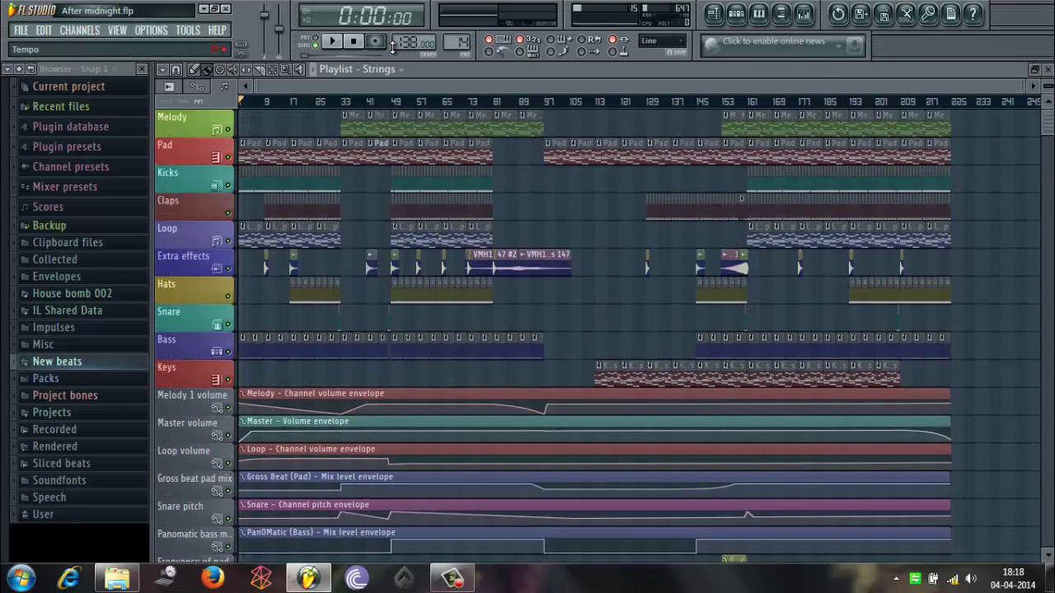